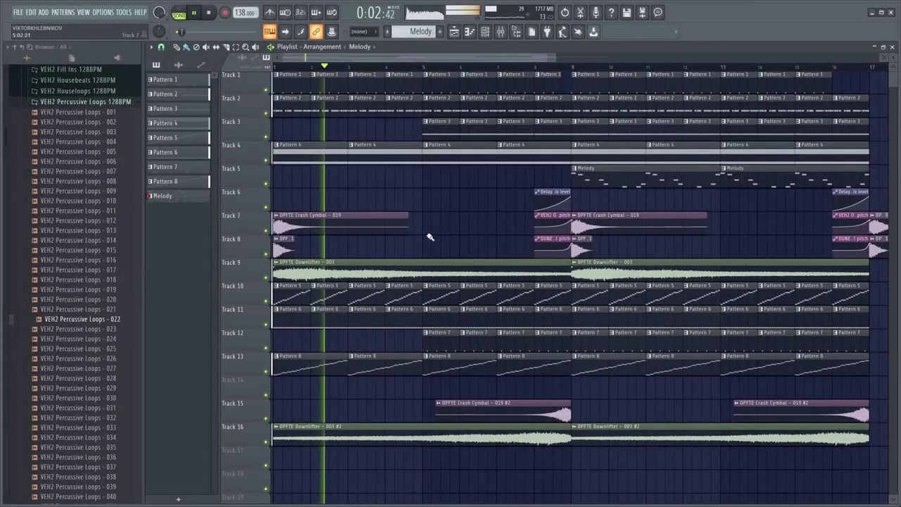
- Delete the first two Pattern 8 clips on Track 13, covering bars 1 to 4, and play the arrangement from the start
scroll(430, 237, up, 2)
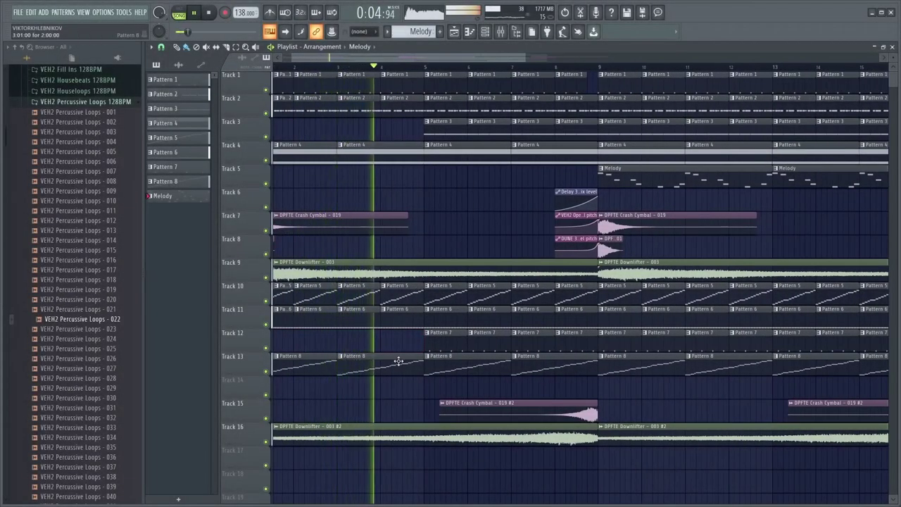
key(space)
scroll(451, 295, down, 2)
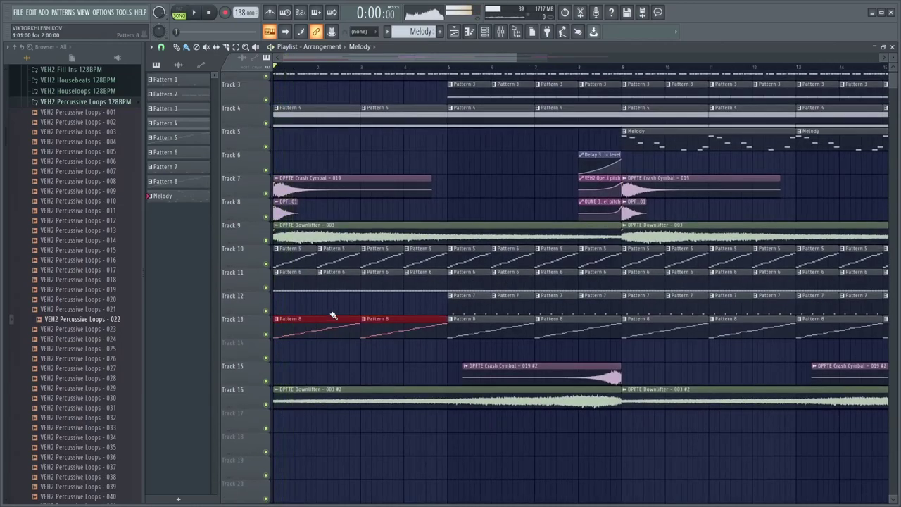
scroll(437, 206, down, 3)
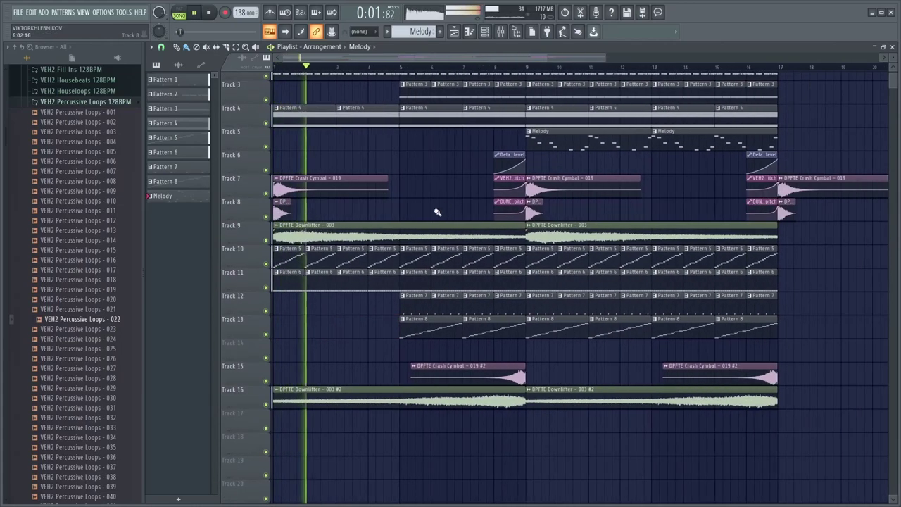
- Delete the Pattern 7 and Pattern 8 clips between bars 5 and 9 on Tracks 12 and 13
scroll(398, 296, down, 2)
drag(393, 333, 483, 302)
key(Delete)
scroll(420, 201, up, 2)
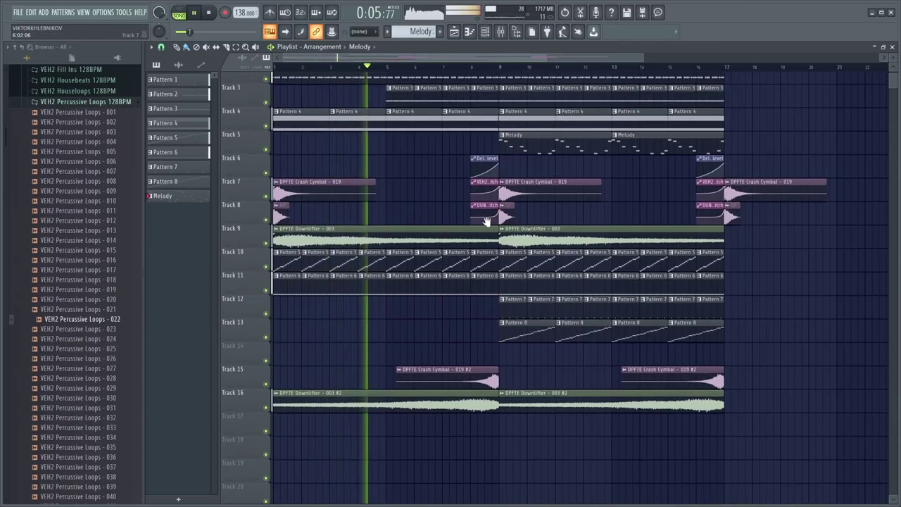
scroll(412, 221, up, 3)
scroll(443, 207, down, 5)
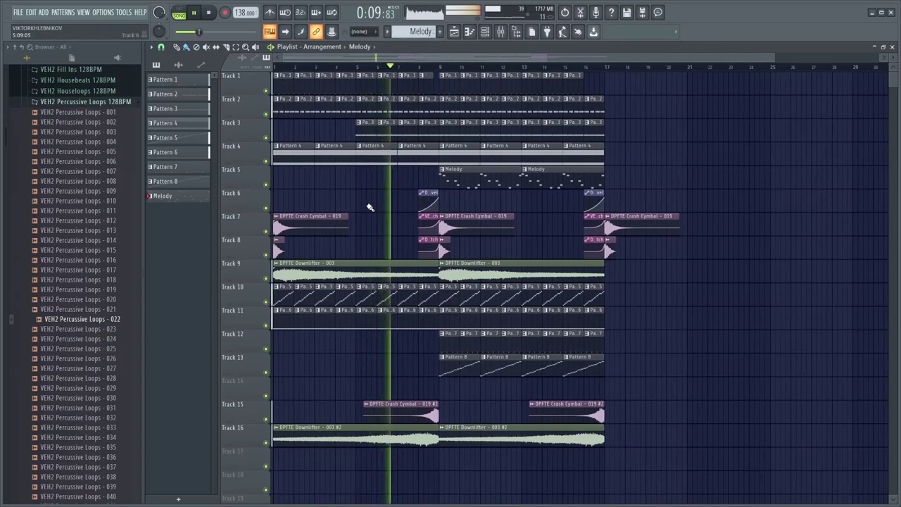
scroll(370, 207, up, 1)
scroll(391, 190, up, 1)
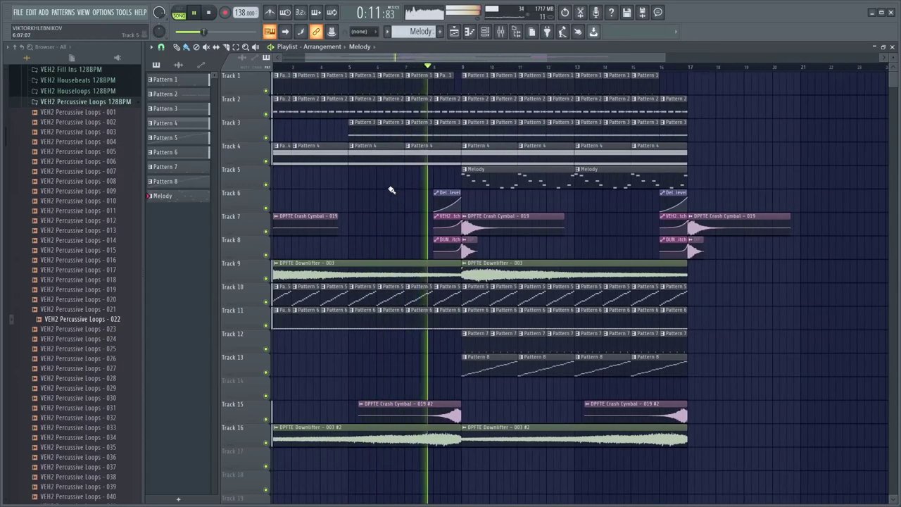
scroll(387, 197, down, 2)
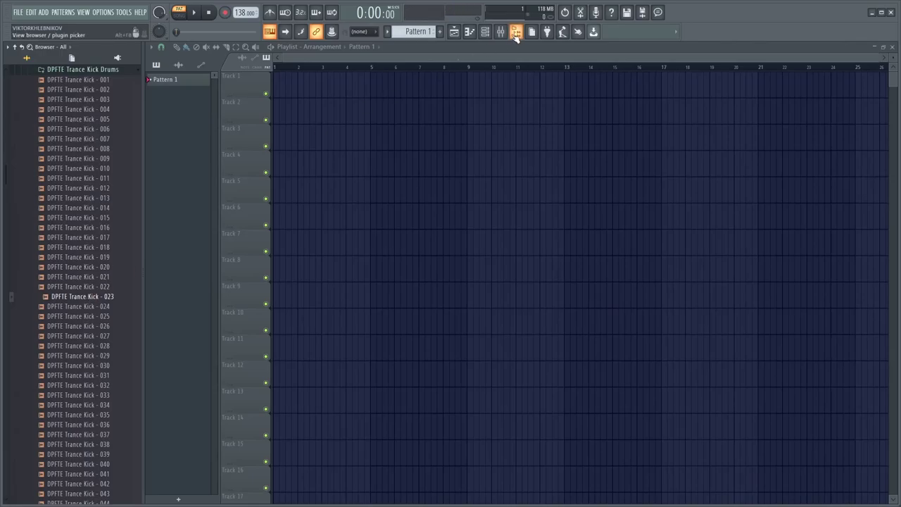
- Fill the DPFTE Trance Kick - 023 channel every 4 steps and place Pattern 1 at the start of Track 1
click(484, 31)
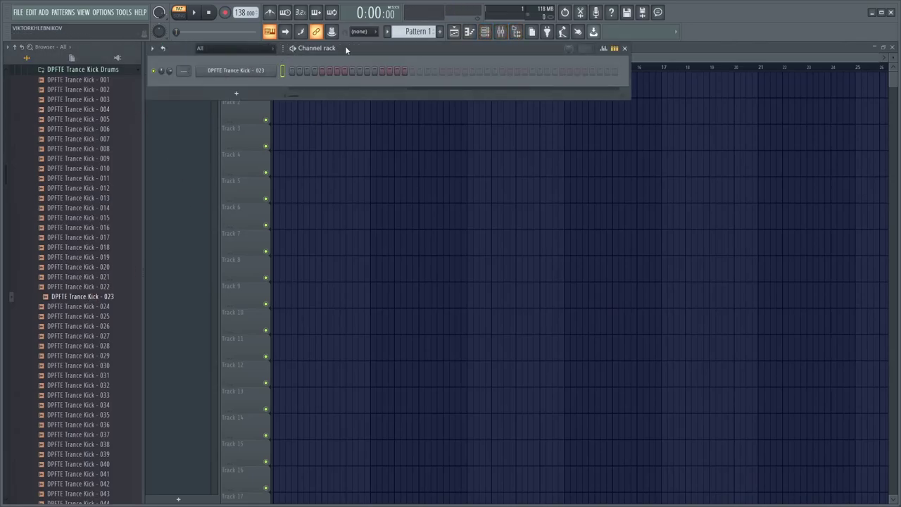
drag(346, 49, 469, 72)
right_click(361, 91)
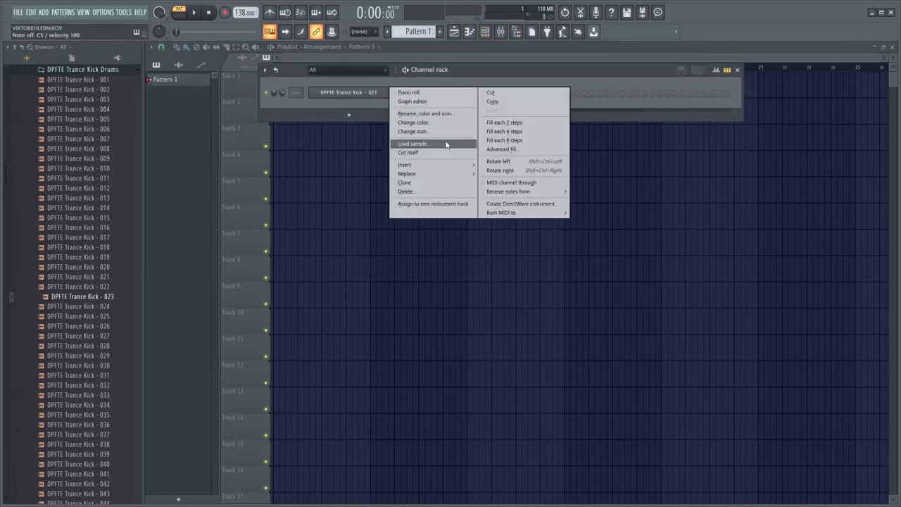
click(507, 133)
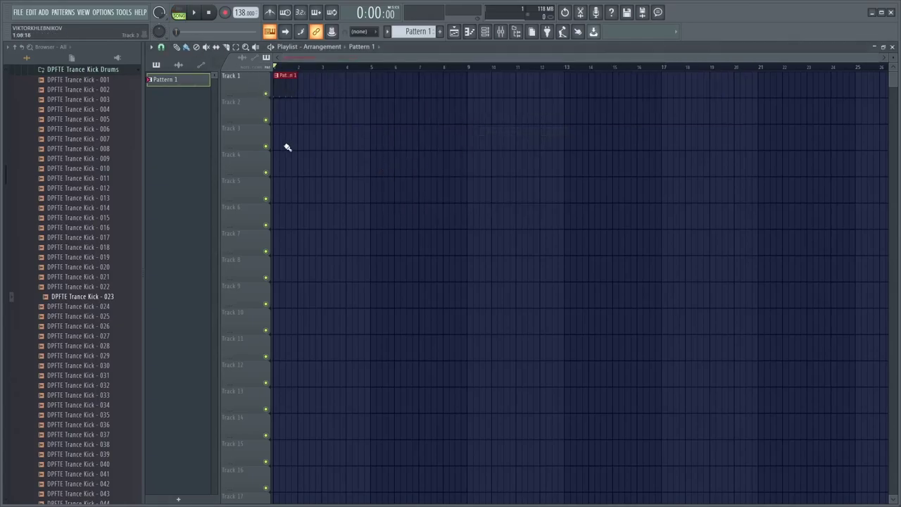
- Repeat the Pattern 1 clip along Track 1 of the playlist and play the song
scroll(288, 146, up, 3)
key(space)
click(278, 80)
key(ctrl+b)
key(ctrl+b)
key(ctrl+b)
key(ctrl+d)
- Route the kick channel to mixer track 1 and load FabFilter Pro-Q 3 in its first effect slot
click(484, 33)
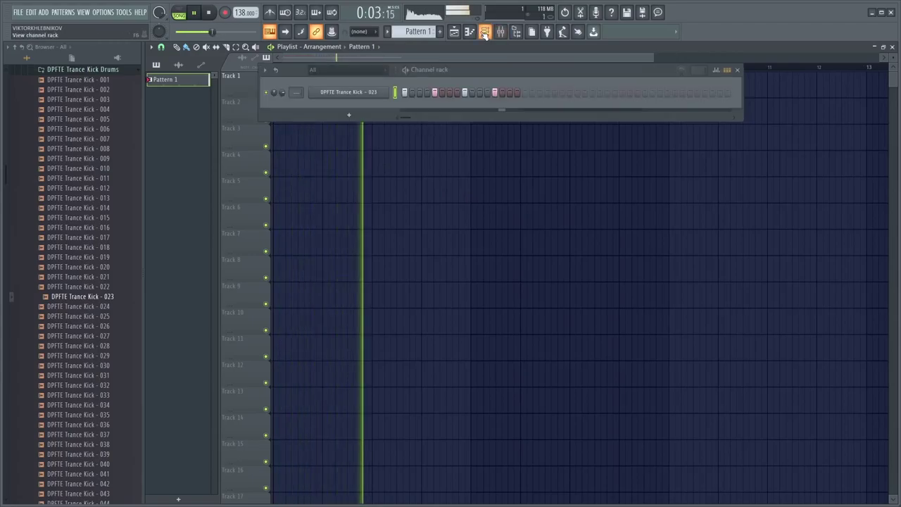
key(ctrl+l)
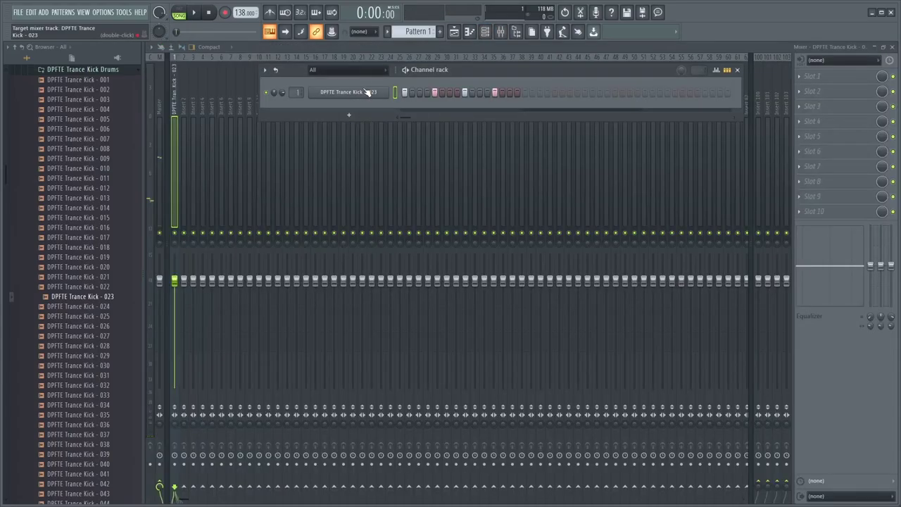
click(854, 86)
mouse_move(817, 88)
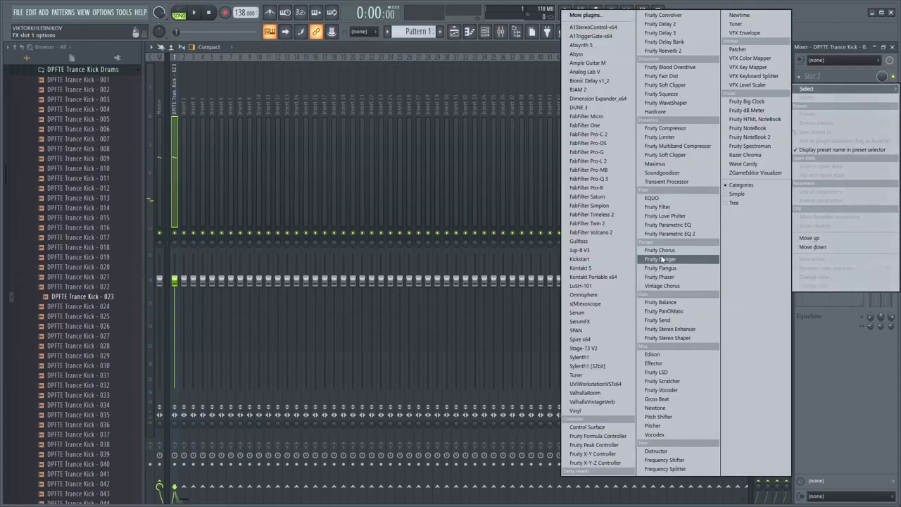
click(609, 179)
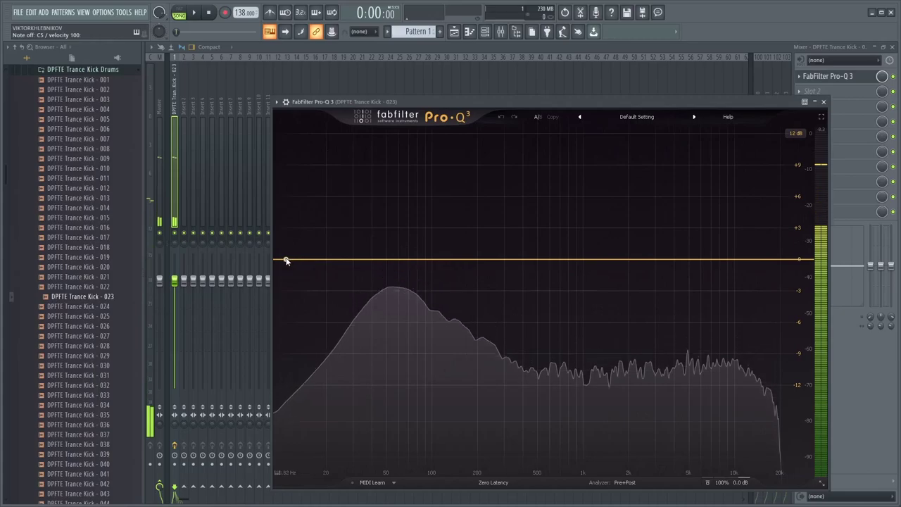
- Add a bell boost to the kick EQ at about 49 Hz with +2.19 dB gain and Q 2.9
click(285, 260)
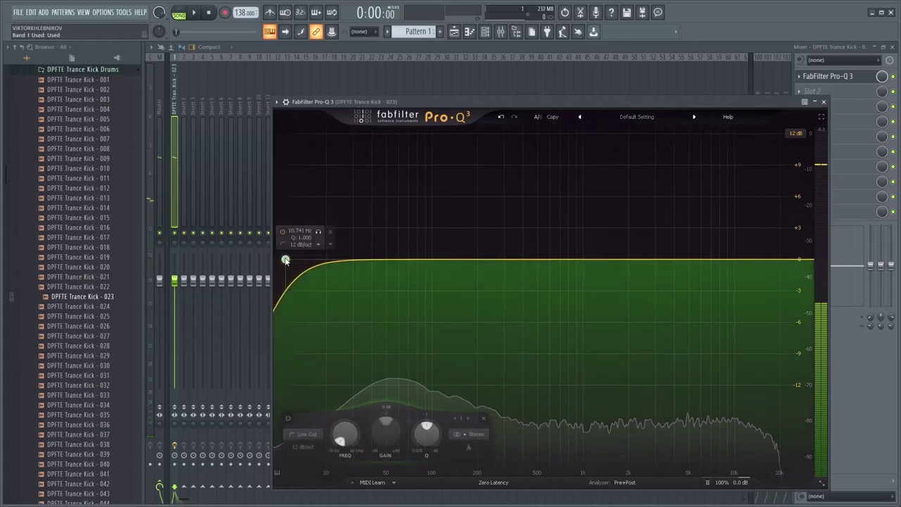
right_click(285, 260)
click(310, 321)
drag(348, 261, 386, 213)
right_click(355, 247)
click(379, 334)
scroll(384, 241, up, 5)
scroll(395, 208, down, 4)
scroll(387, 213, up, 3)
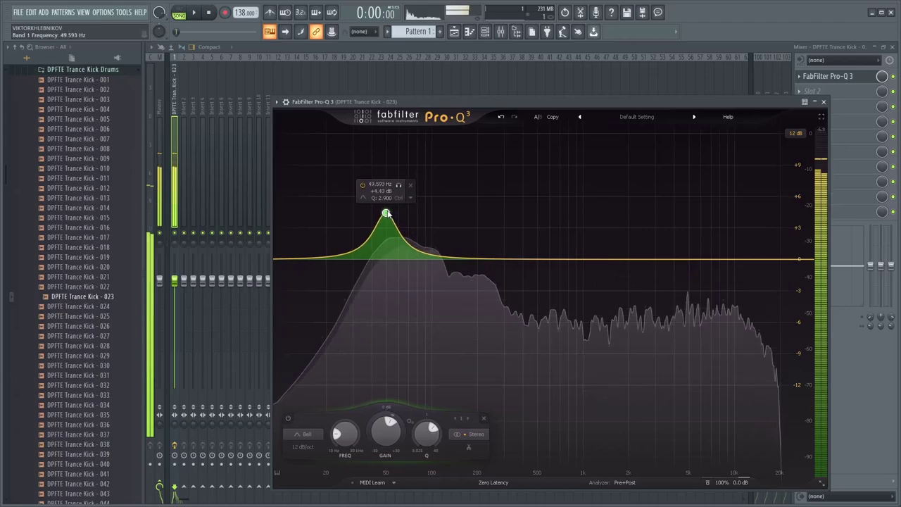
mouse_move(386, 214)
mouse_down()
mouse_move(384, 176)
mouse_move(387, 230)
mouse_up()
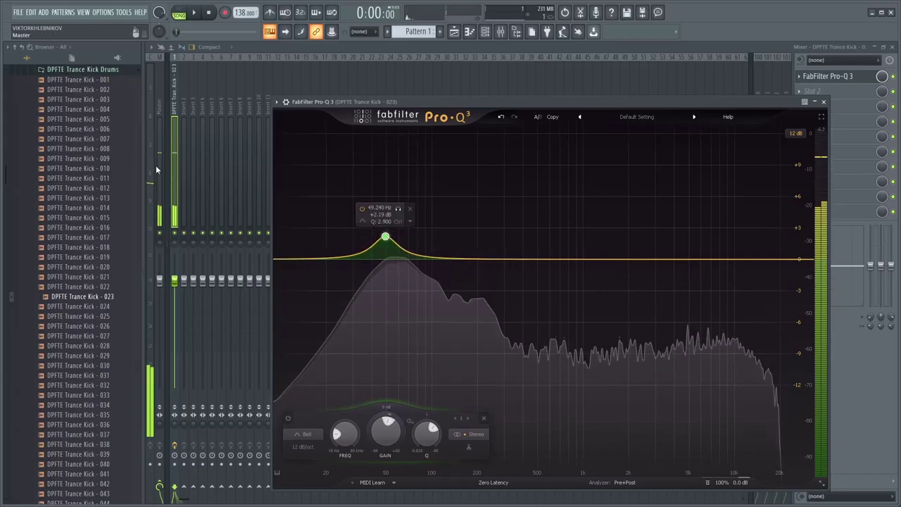
- Load FabFilter Pro-L 2 in slot 5 of the Master track and set its gain to about +9.1 dB
click(155, 164)
click(809, 136)
click(602, 161)
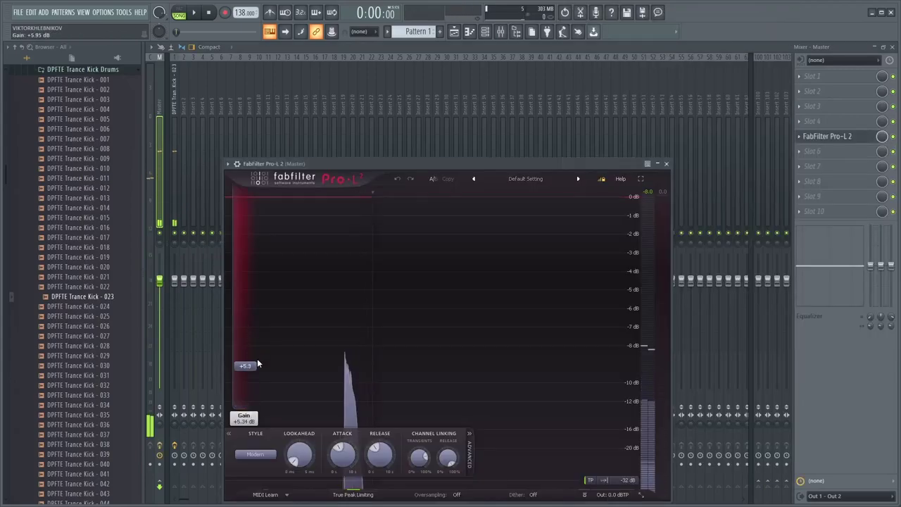
drag(258, 364, 257, 340)
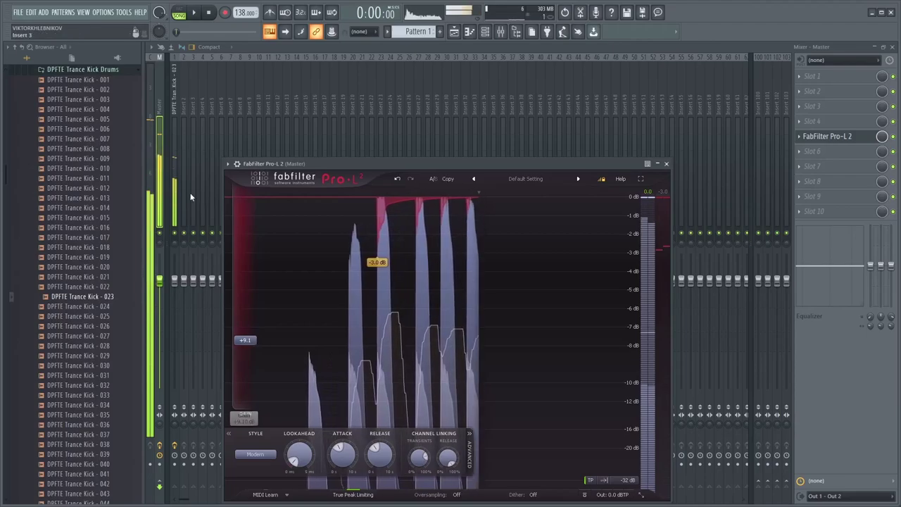
- Readjust the kick EQ's bell boost to about 48 Hz, +2.86 dB and Q 4.75, auditioning the band in solo
click(173, 166)
click(827, 77)
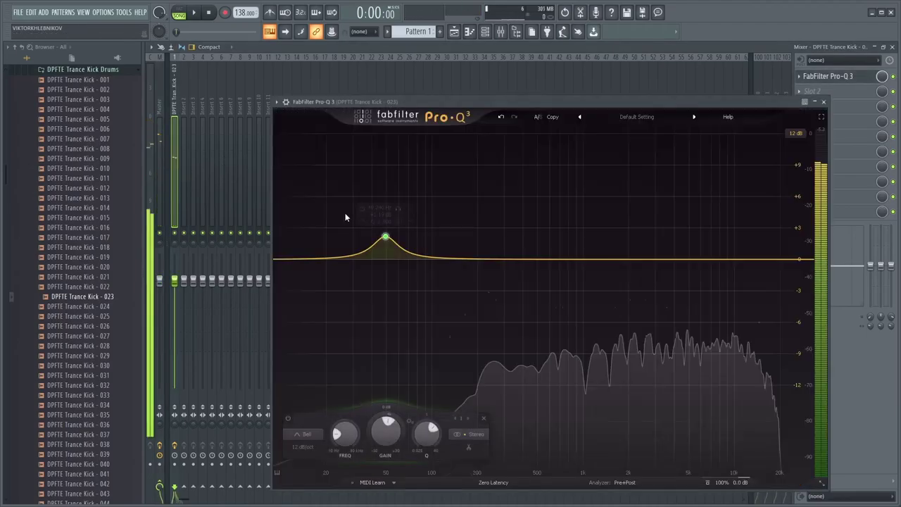
drag(386, 239, 392, 241)
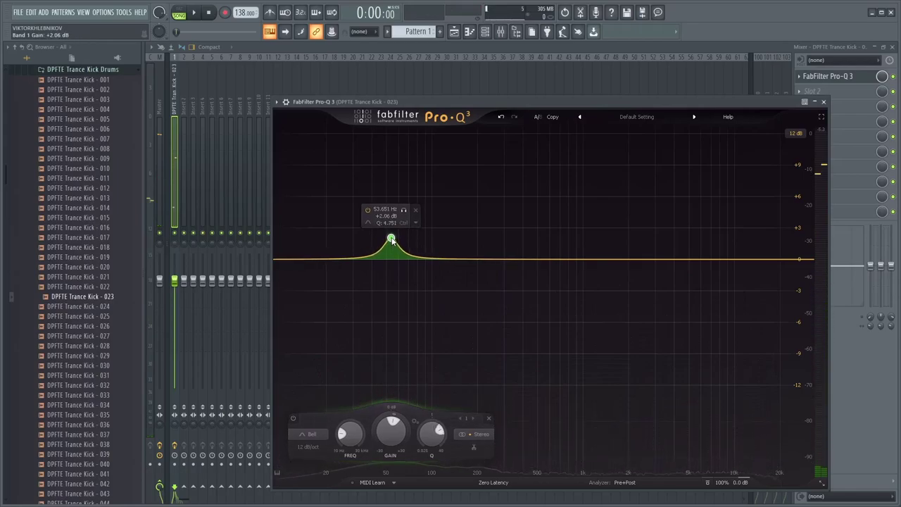
key(z)
drag(390, 243, 390, 243)
key(z)
click(401, 213)
key(z)
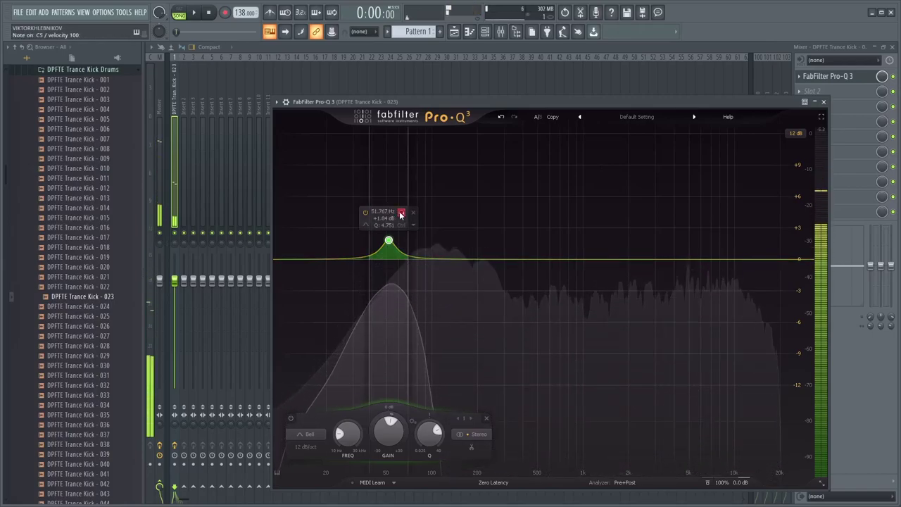
click(401, 214)
mouse_move(389, 244)
mouse_down()
mouse_move(388, 264)
mouse_move(396, 246)
mouse_move(385, 240)
mouse_up()
key(z)
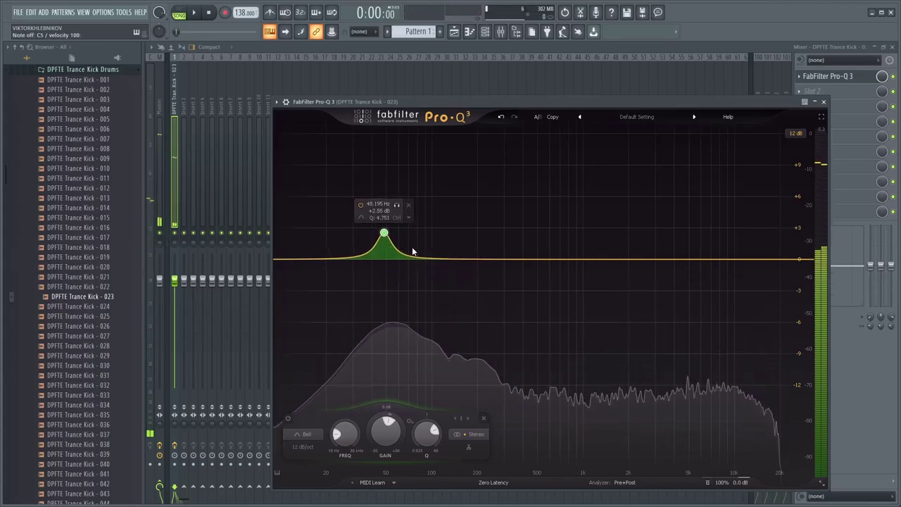
- Add two bell bands to the kick EQ: about 59 Hz at +1.93 dB, Q 6.05, and about 210 Hz at -1.79 dB, Q 1.81
drag(430, 260, 399, 241)
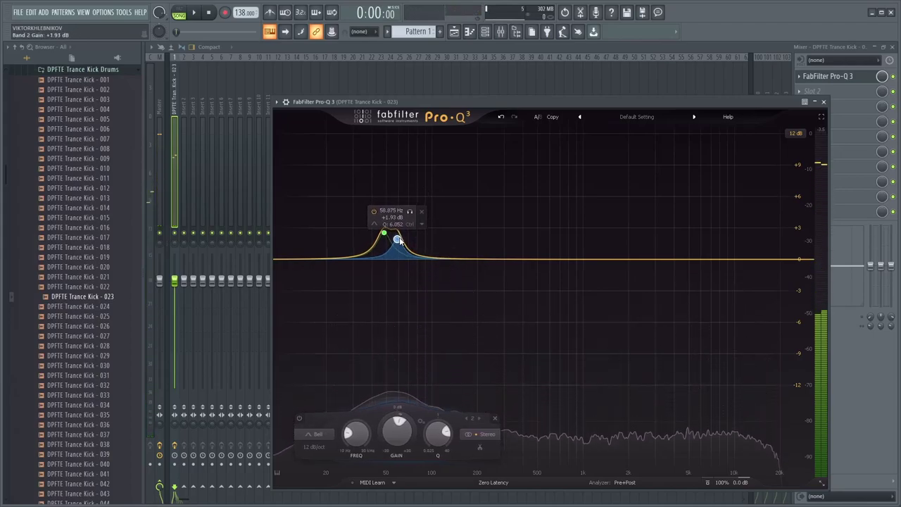
key(z)
drag(450, 261, 484, 268)
scroll(484, 272, up, 3)
key(z)
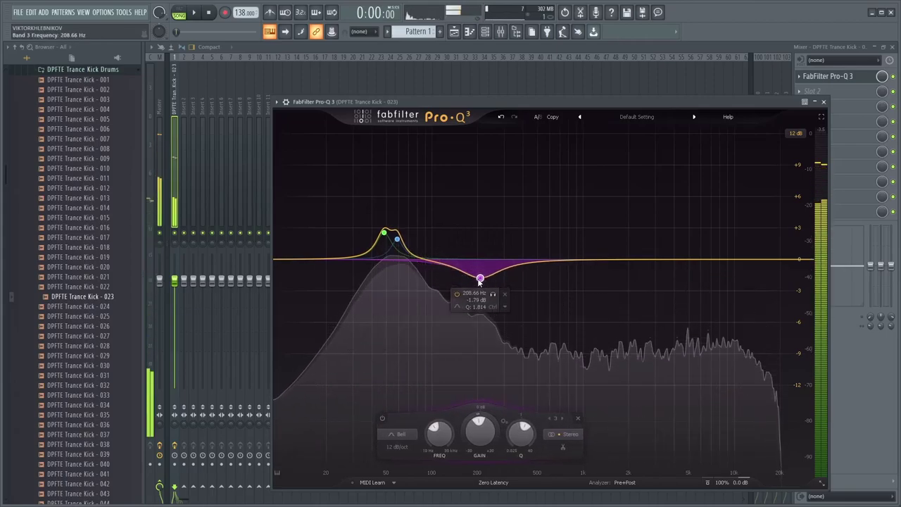
mouse_move(493, 294)
mouse_down()
mouse_move(477, 298)
mouse_move(495, 297)
mouse_up()
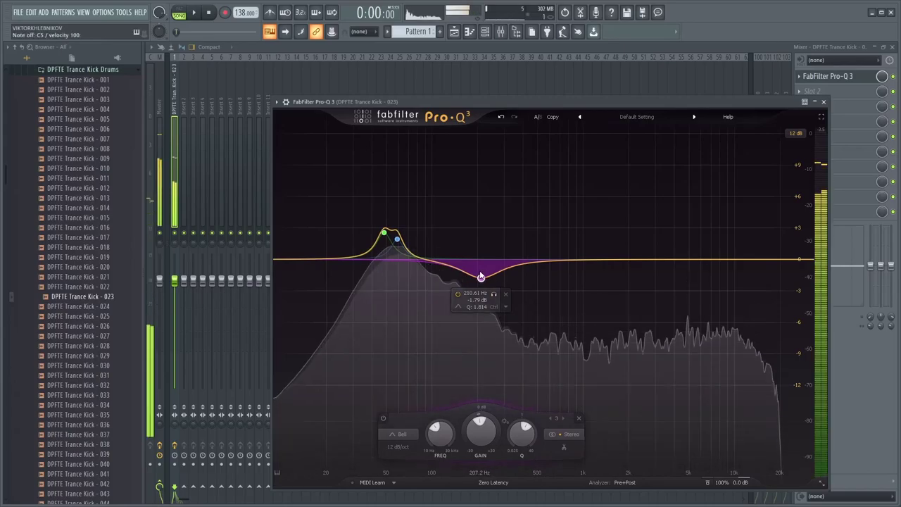
click(823, 101)
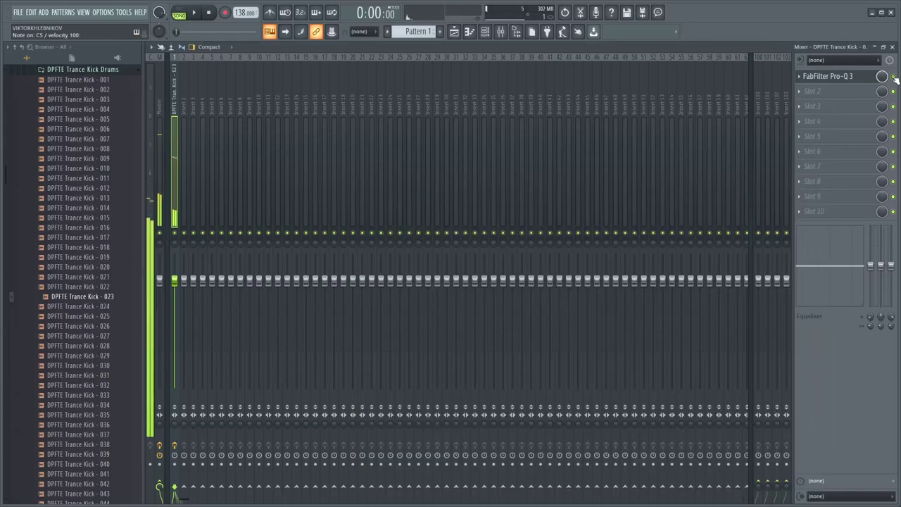
- Add a high shelf to the kick EQ at about 9.9 kHz, +0.64 dB, Q 0.3, and a bell band near 4 kHz
click(836, 78)
drag(798, 261, 713, 395)
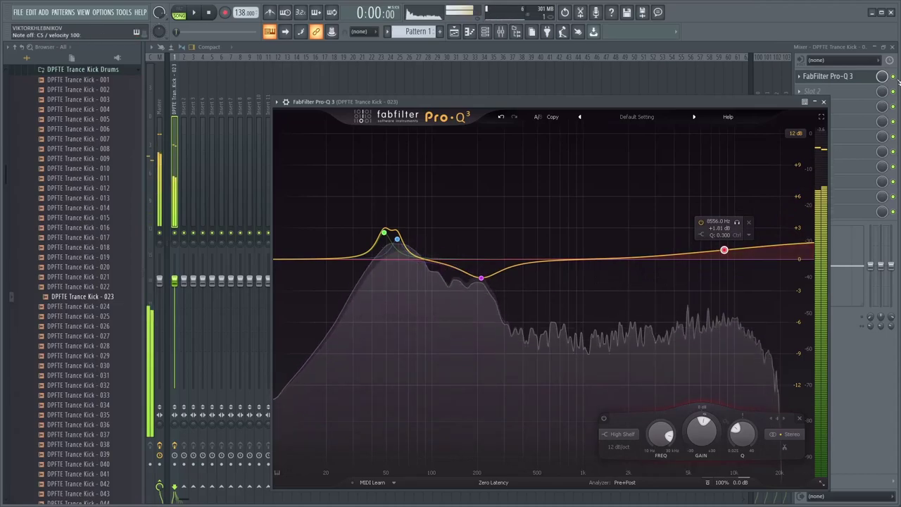
key(Escape)
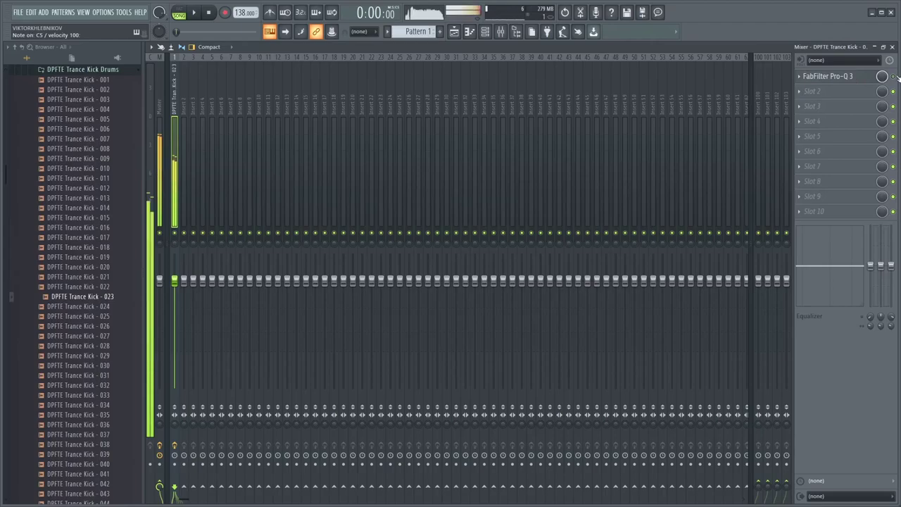
click(839, 81)
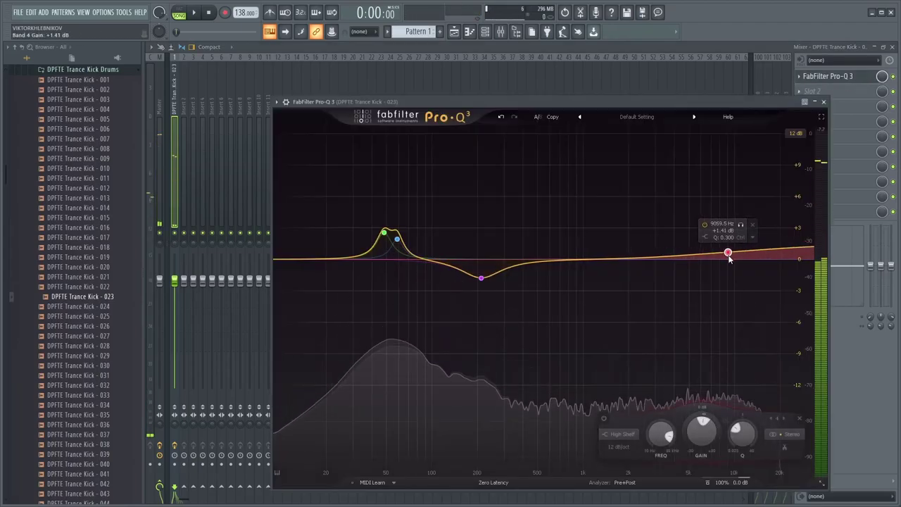
drag(729, 260, 735, 263)
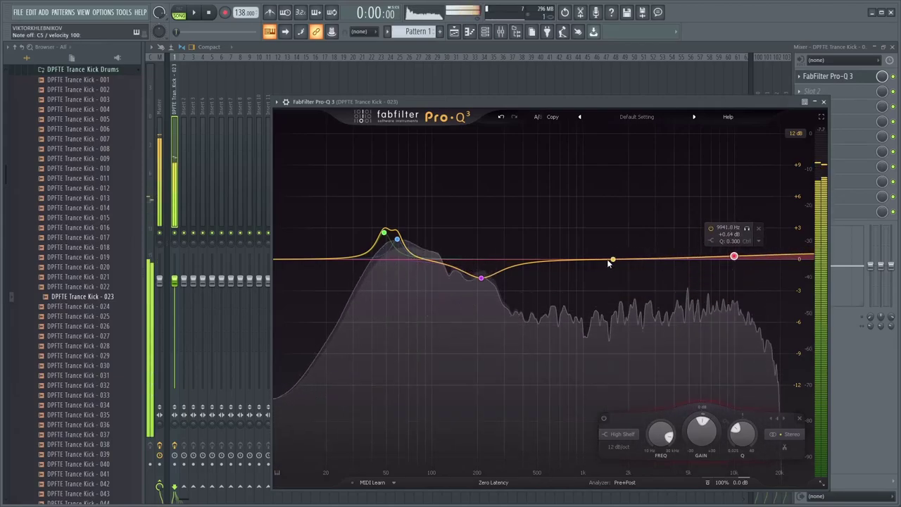
drag(592, 260, 677, 259)
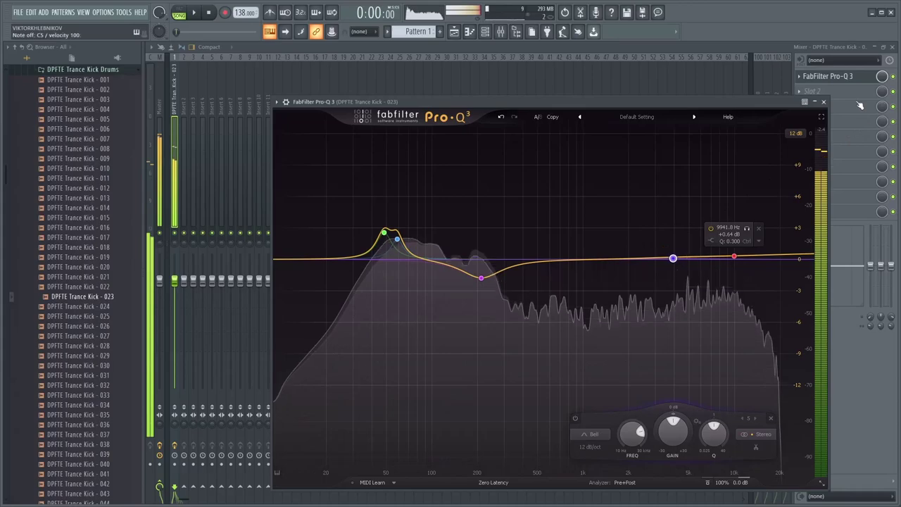
- Load FabFilter Pro-C 2 in slot 2 of the kick track, set its ratio to about 1.17:1 and lower its threshold
click(860, 107)
click(590, 134)
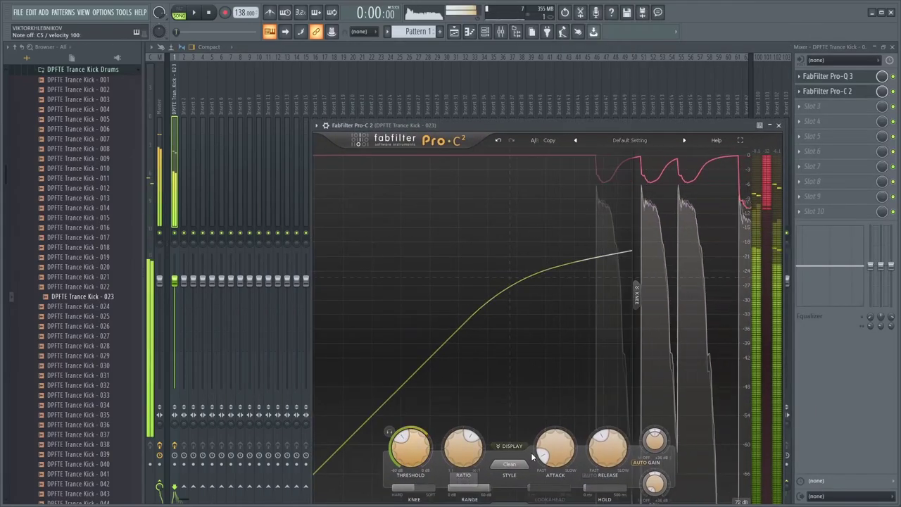
drag(488, 128, 460, 90)
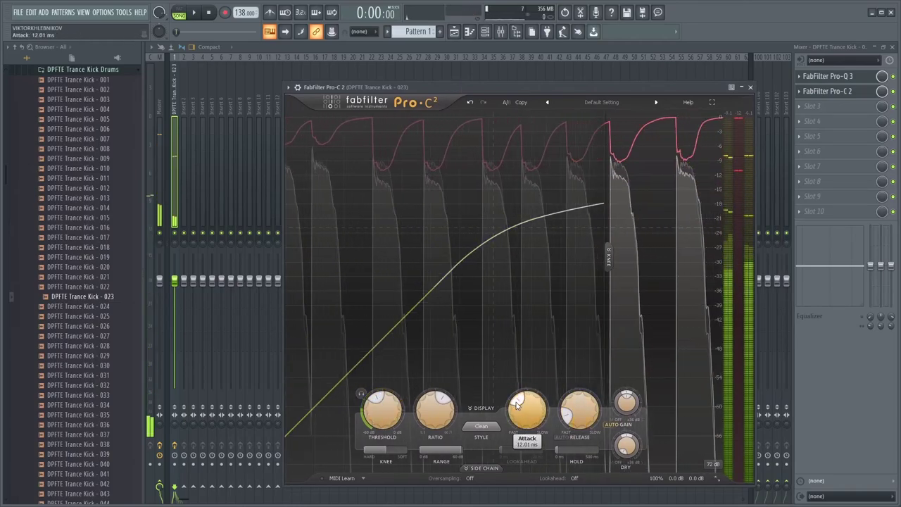
drag(517, 419, 515, 410)
drag(421, 380, 413, 455)
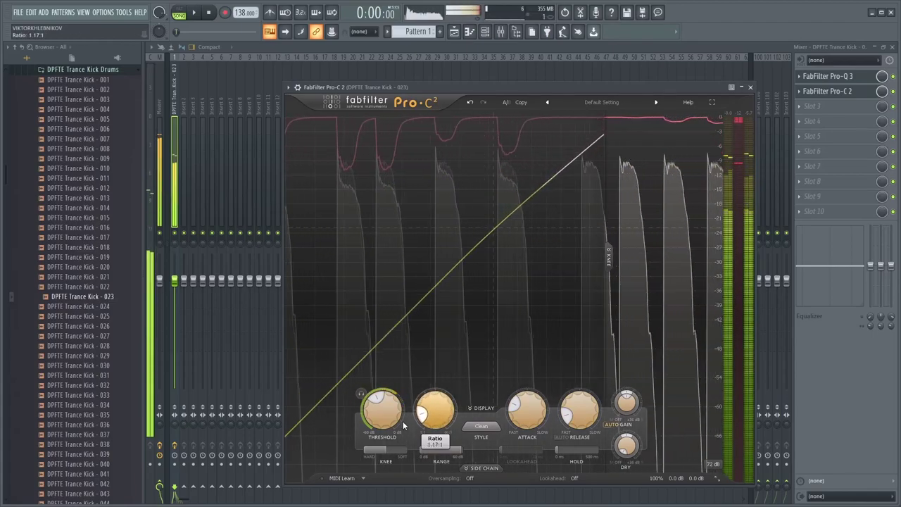
drag(400, 417, 397, 429)
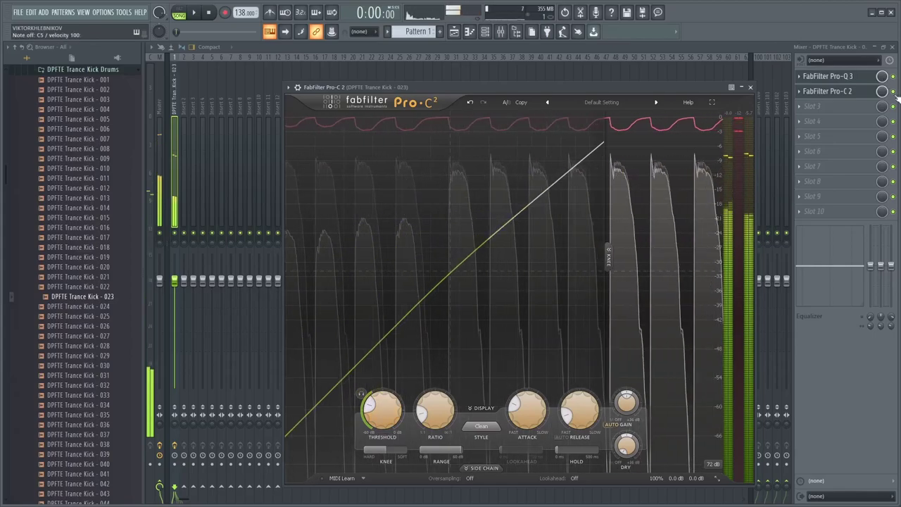
- Compare the kick with the compressor bypassed, and set its attack to about 0.068 ms and release to about 186.5 ms
key(Escape)
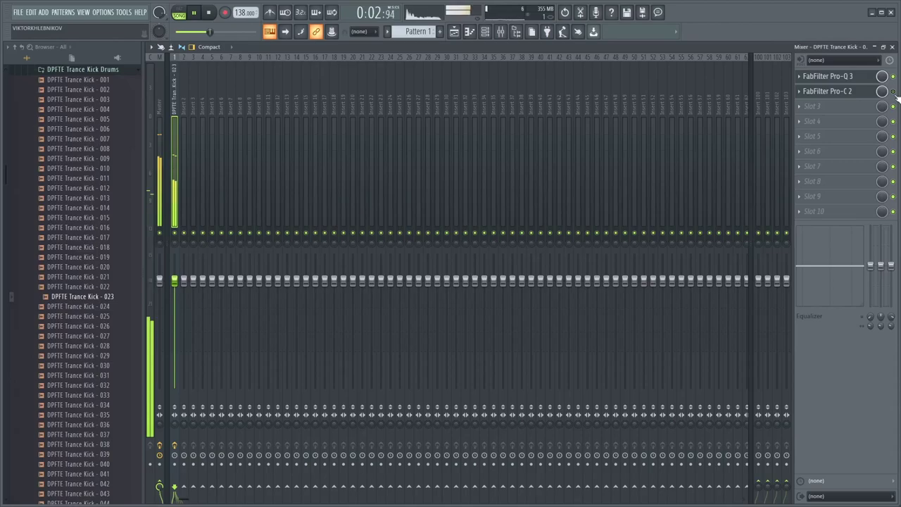
click(829, 90)
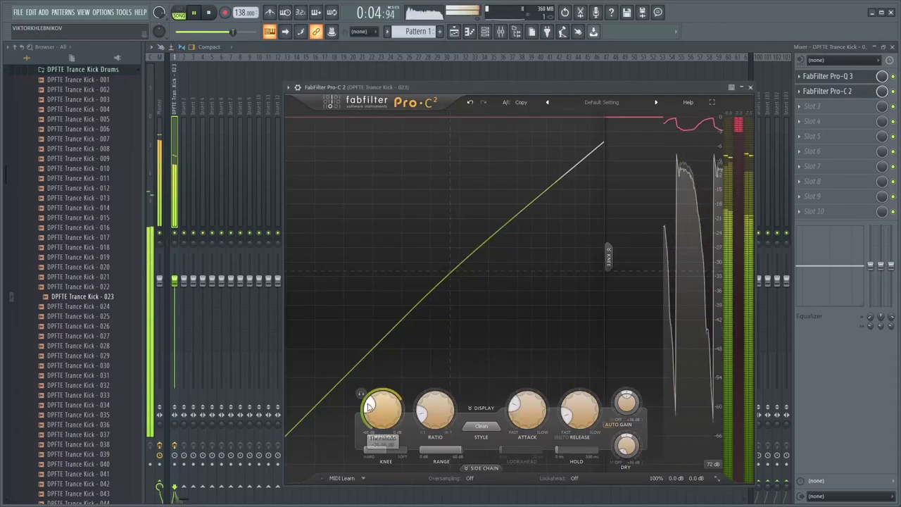
drag(520, 412, 514, 422)
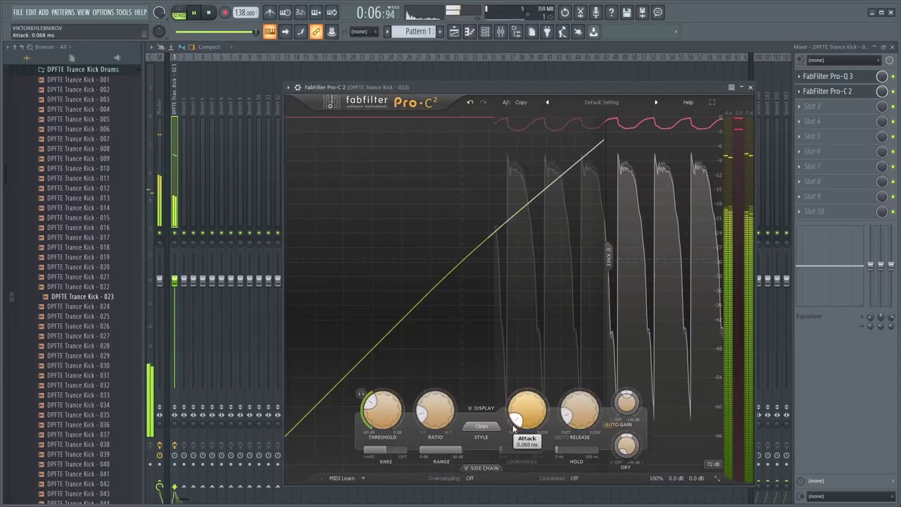
drag(579, 415, 582, 369)
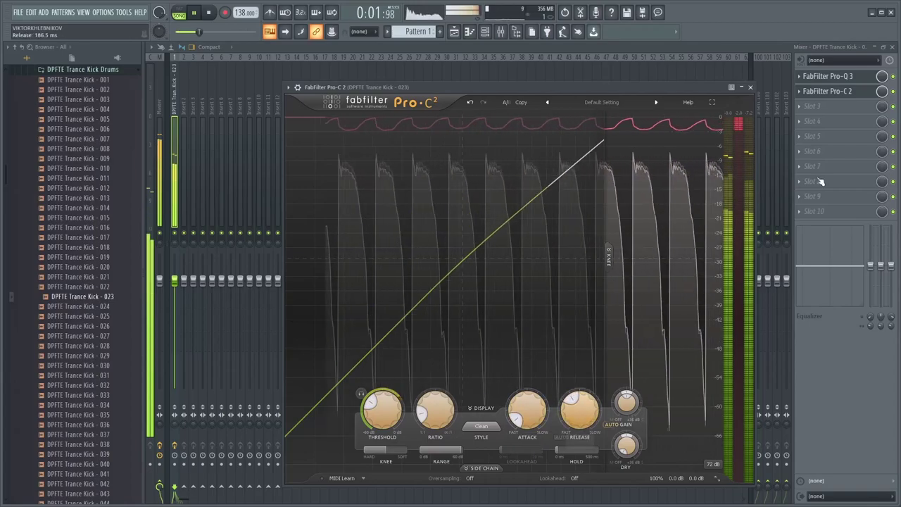
click(827, 91)
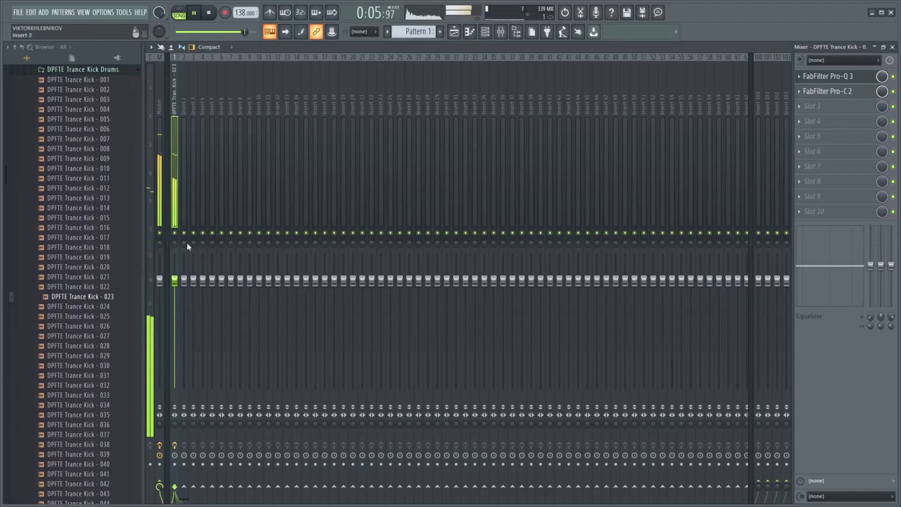
- Try merging the kick track's stereo separation to 100%, and reset it to its default
drag(184, 414, 183, 408)
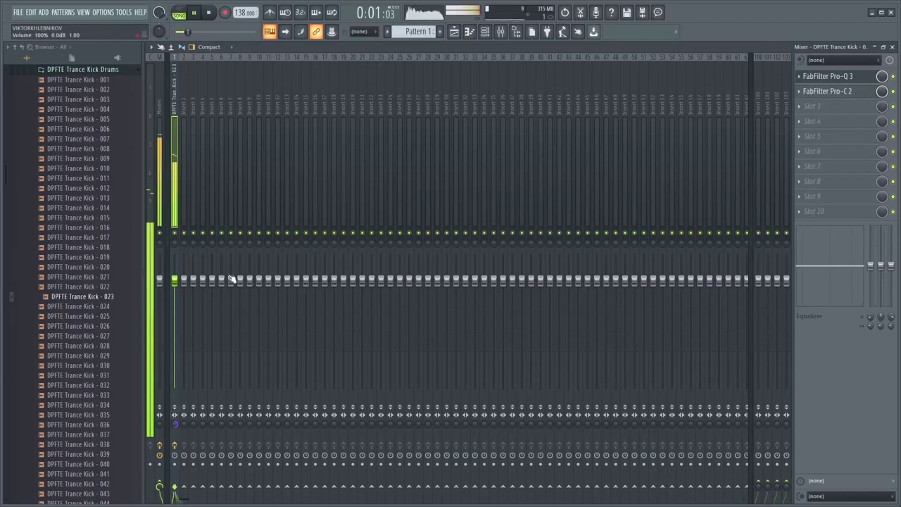
right_click(174, 427)
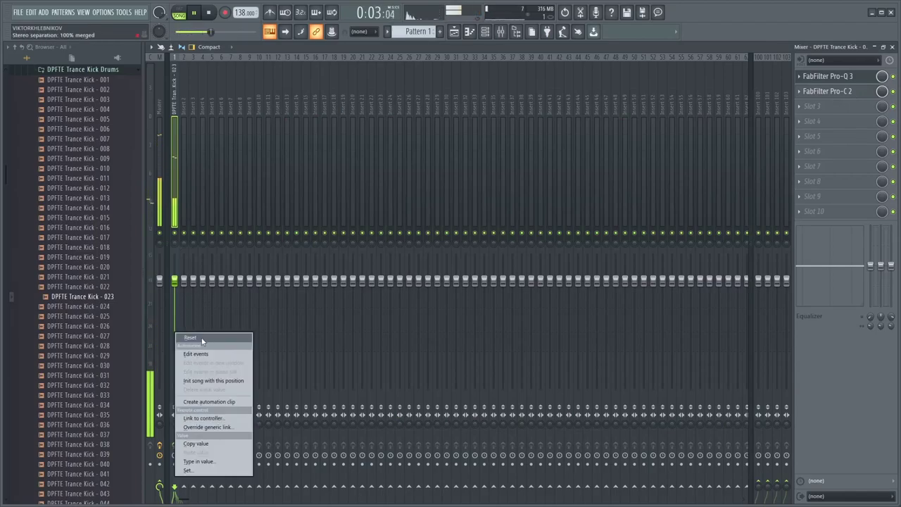
click(179, 170)
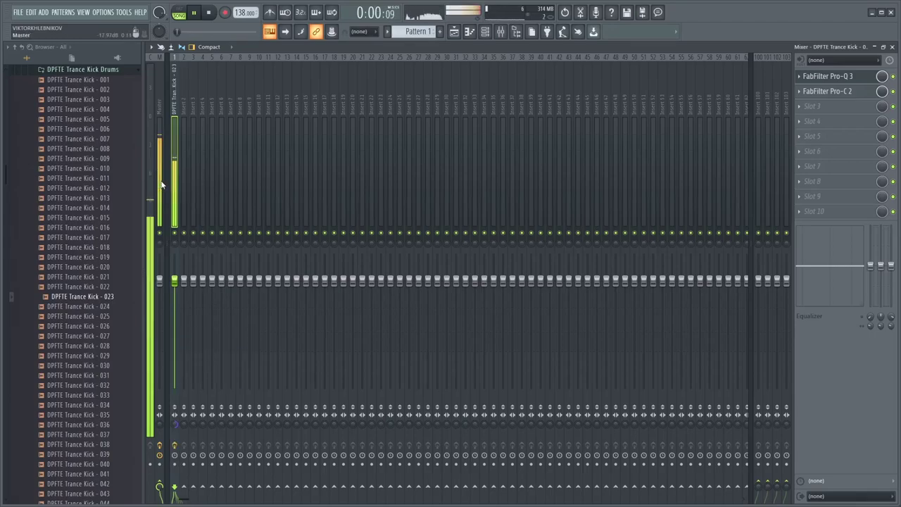
right_click(175, 423)
click(202, 335)
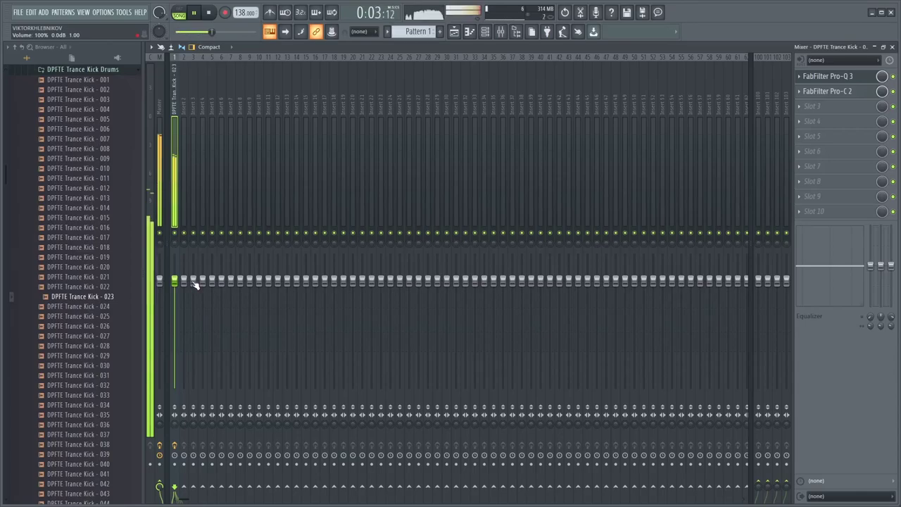
- Stop playback and add a Spire_x64_v1.1.15 instrument channel to the channel rack
click(462, 32)
key(space)
click(485, 31)
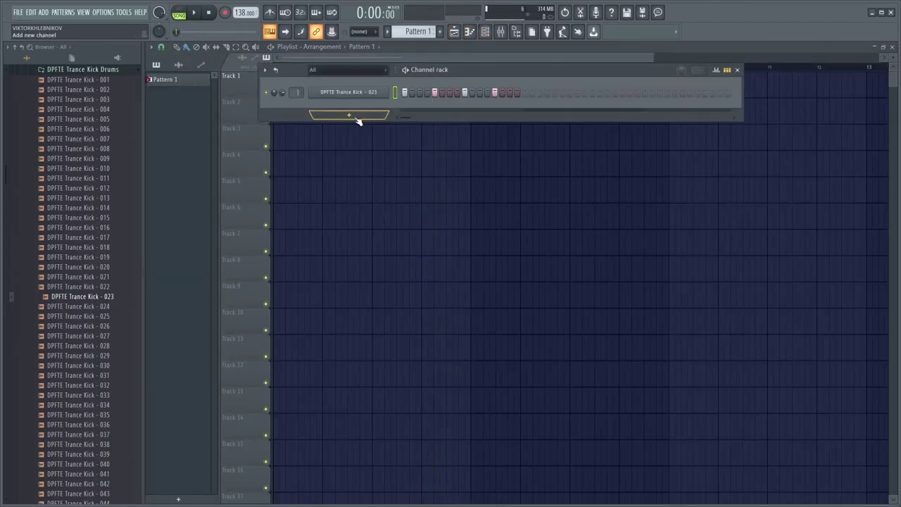
click(357, 117)
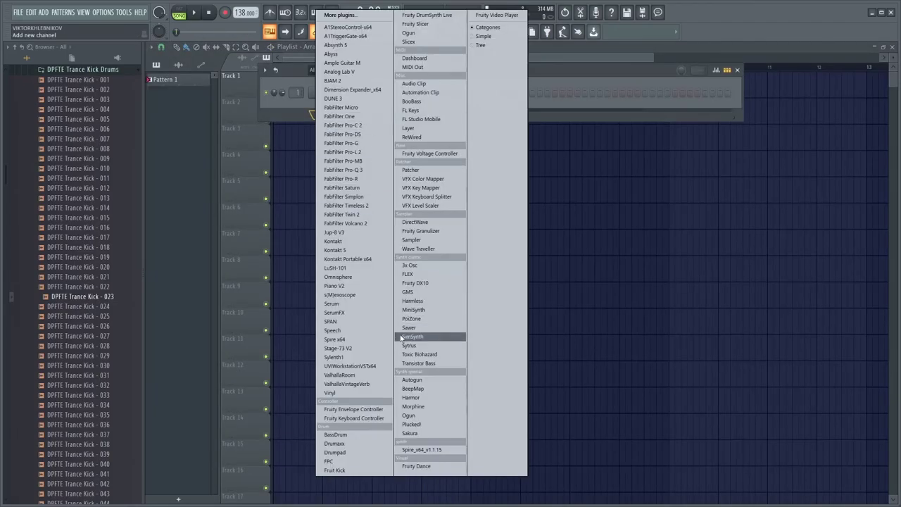
click(427, 450)
drag(330, 116, 469, 110)
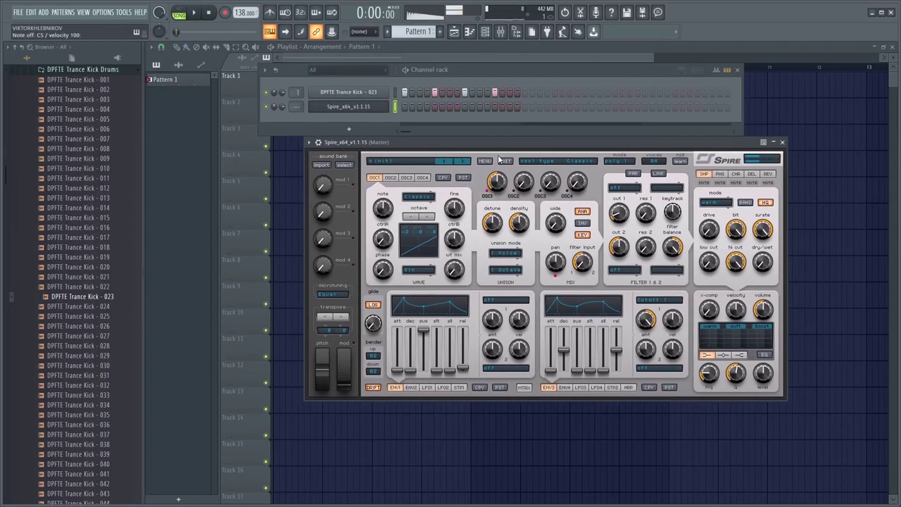
- Lower the octave of Spire's oscillator 1 and route the Spire channel to mixer track 2
click(410, 216)
click(409, 216)
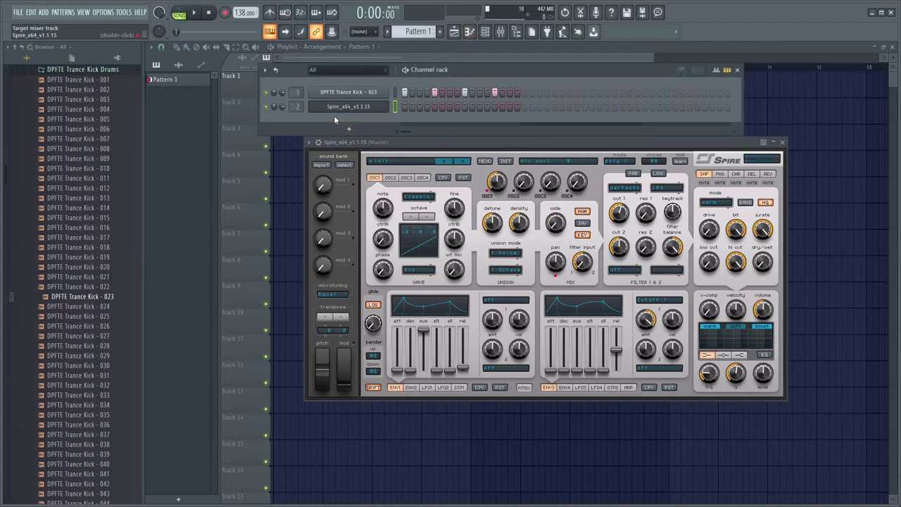
key(ctrl+l)
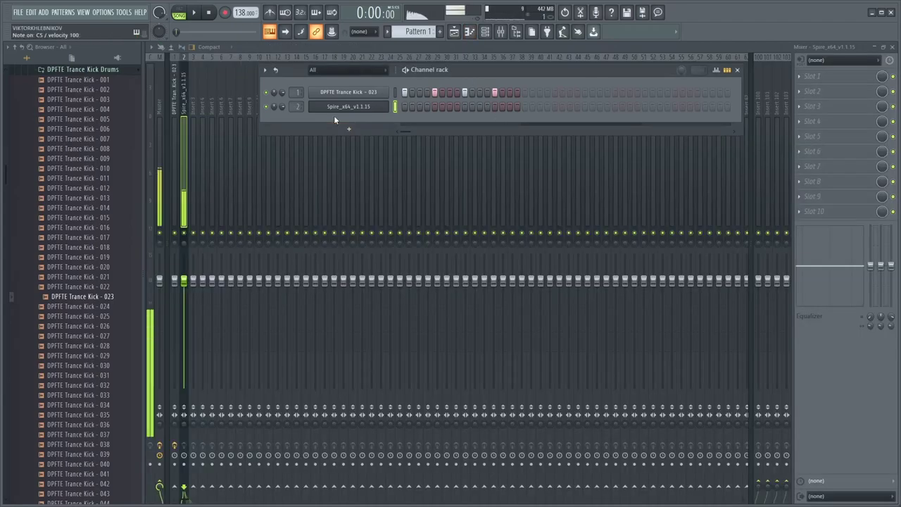
- Create Pattern 2 and fill bars 1 to 4 of Track 2 with its clips in the playlist
click(469, 32)
scroll(197, 272, down, 6)
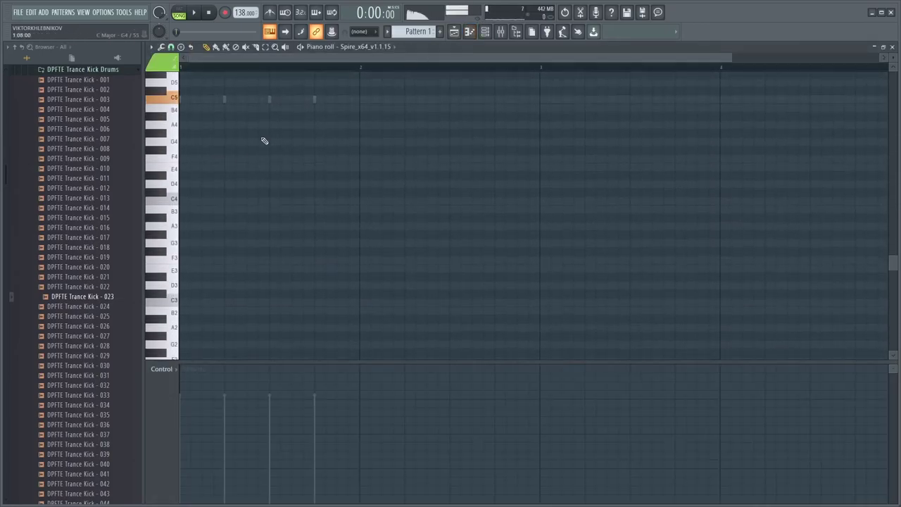
click(441, 32)
click(454, 31)
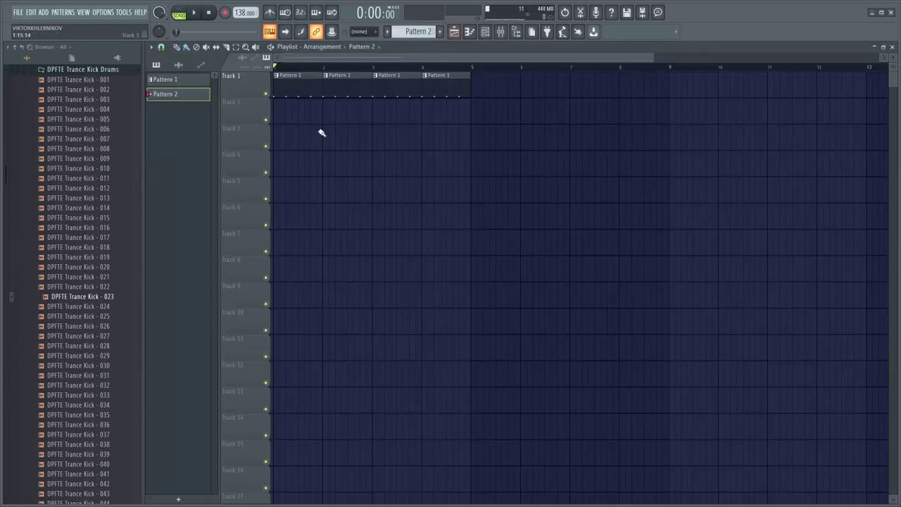
key(ctrl+b)
key(ctrl+b)
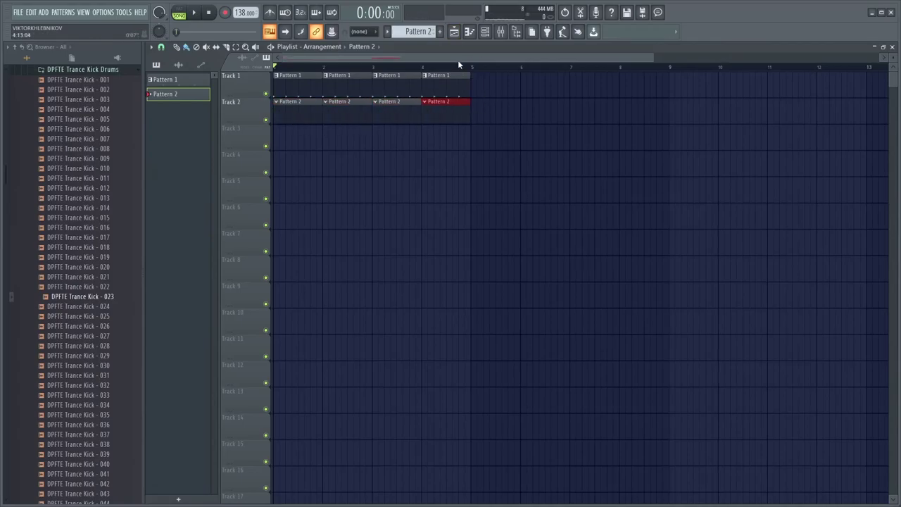
- Draw three F4 notes for Spire in Pattern 2: one-step notes on steps 2 and 4, and a two-step note on step 7
click(469, 32)
click(192, 159)
right_click(197, 161)
click(203, 159)
scroll(203, 162, up, 1)
drag(233, 161, 214, 162)
key(space)
click(238, 163)
click(283, 163)
drag(304, 163, 323, 163)
key(space)
- Raise the main swing in the channel rack and play back the bass notes with the kick
click(485, 31)
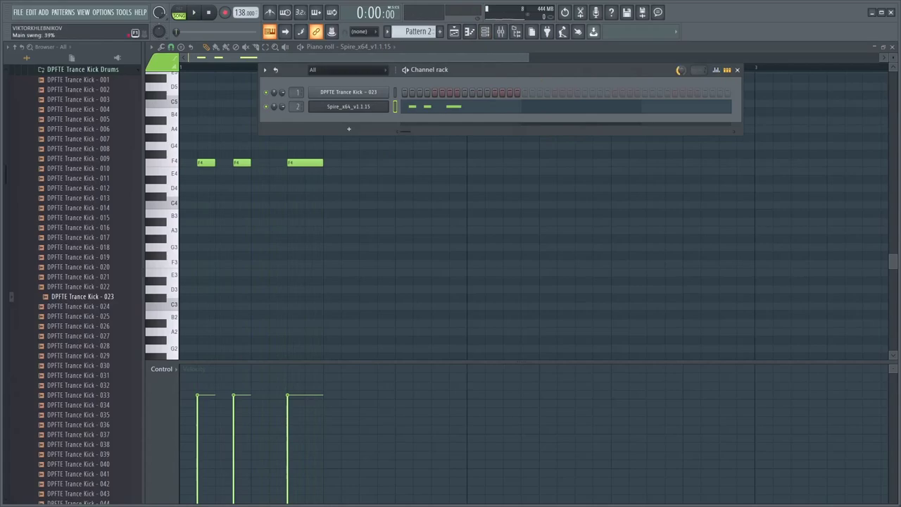
key(F6)
key(space)
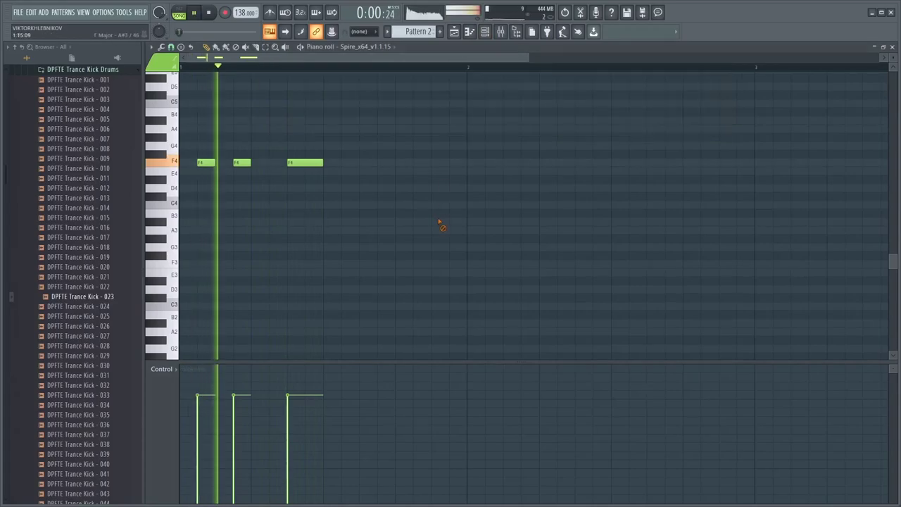
click(357, 163)
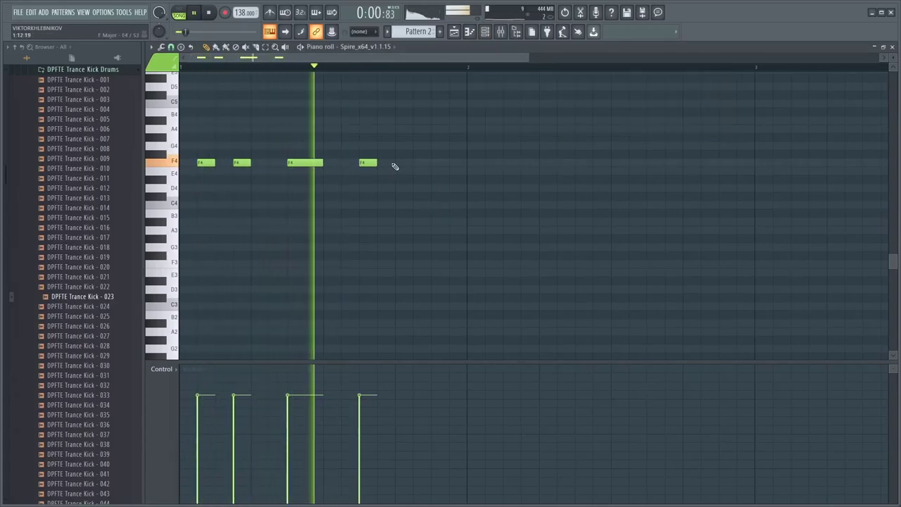
key(space)
click(369, 163)
right_click(371, 162)
- Duplicate the three F4 notes into the second half of bar 1 and play back the full bass pattern
drag(181, 141, 336, 165)
key(ctrl+b)
key(space)
click(446, 133)
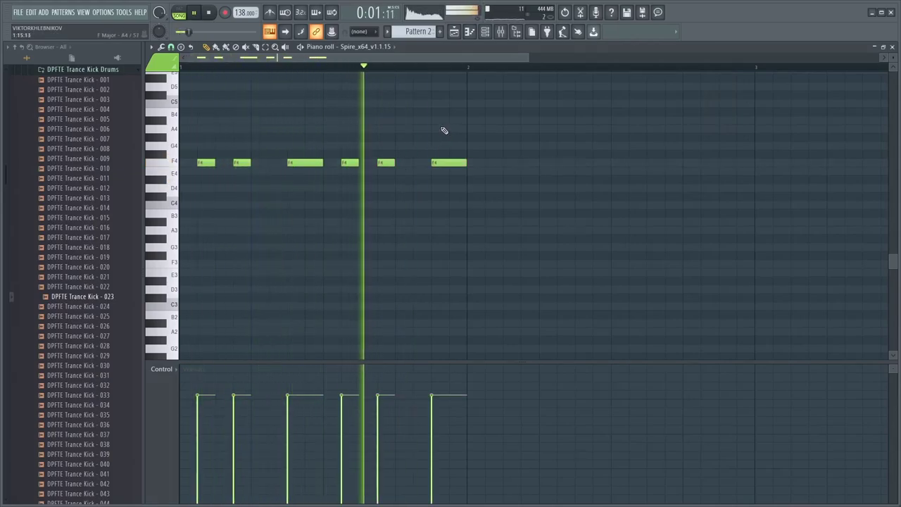
- Load Fruity Parametric EQ 2 in slot 1 of the Spire track; low-pass the highs, boost the low end and cut 314 Hz by 1.6 dB
click(486, 31)
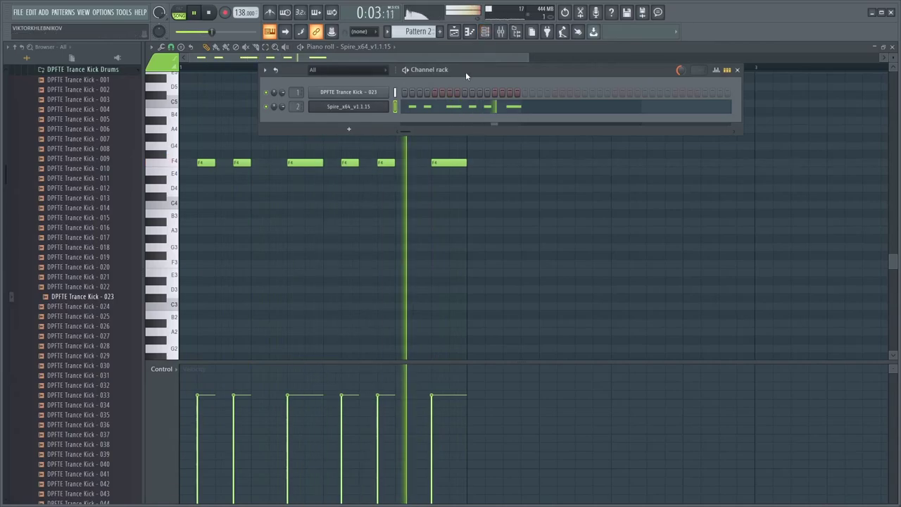
click(501, 32)
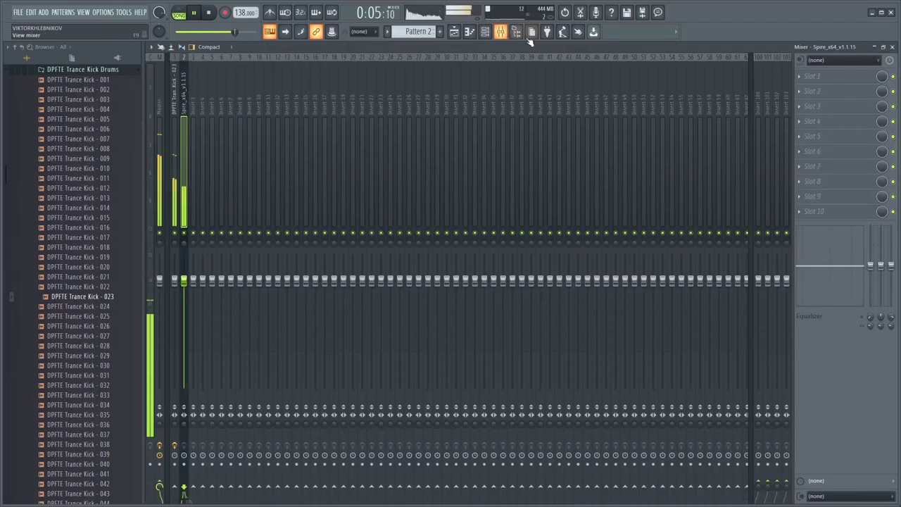
click(818, 92)
click(668, 233)
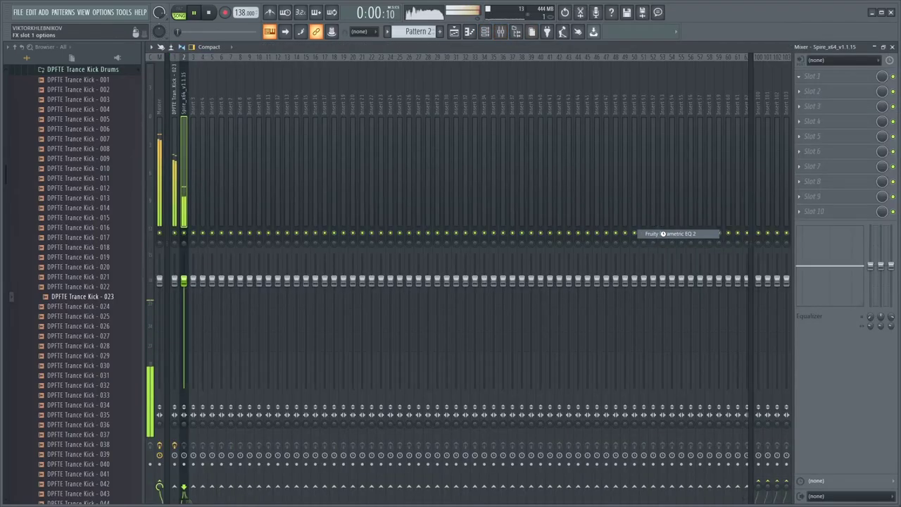
drag(422, 243, 366, 276)
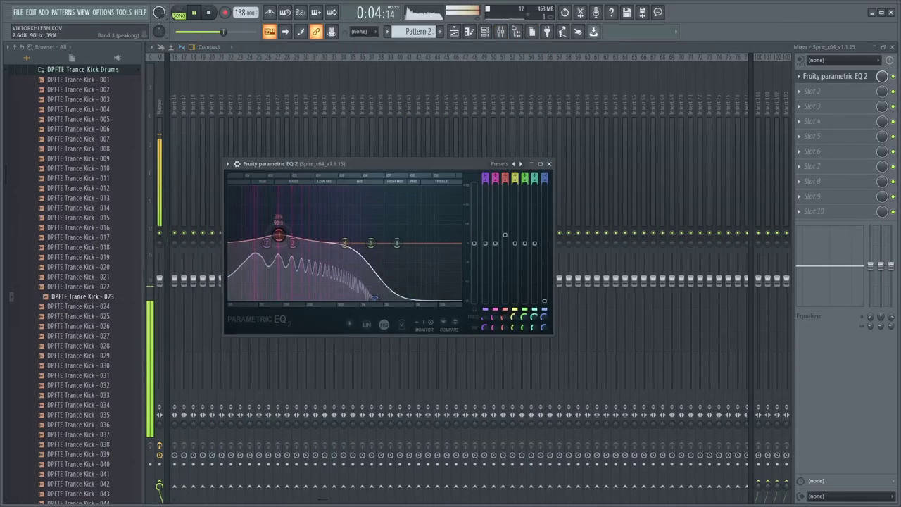
drag(282, 238, 263, 216)
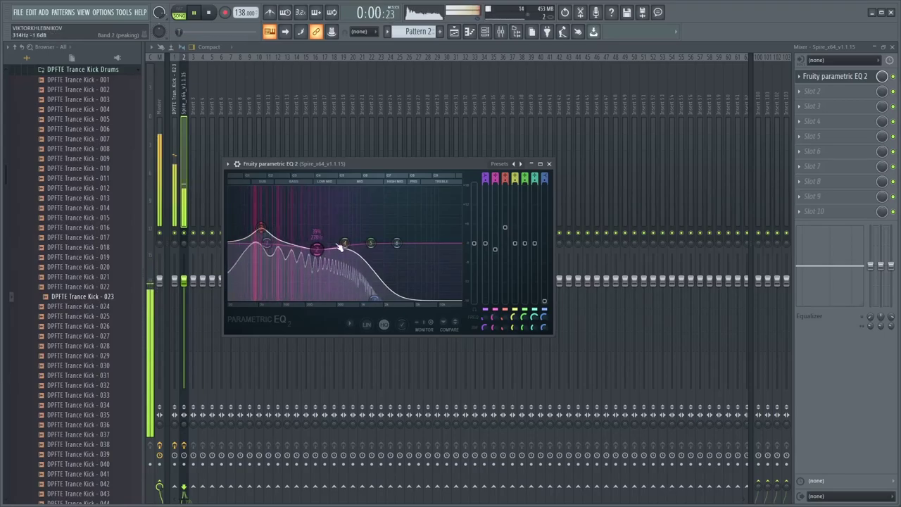
- Load Kickstart in slot 2 of the Spire track and set its mix to 86%
click(812, 91)
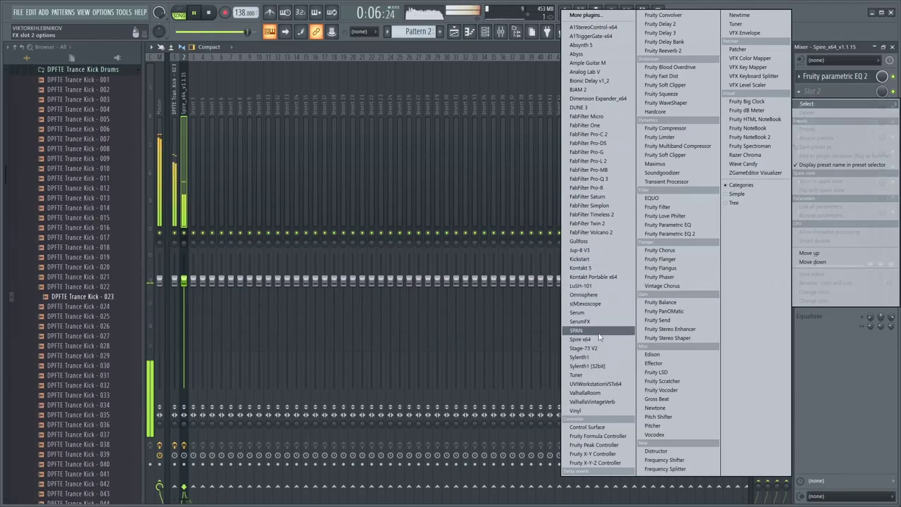
click(610, 258)
drag(308, 174, 384, 148)
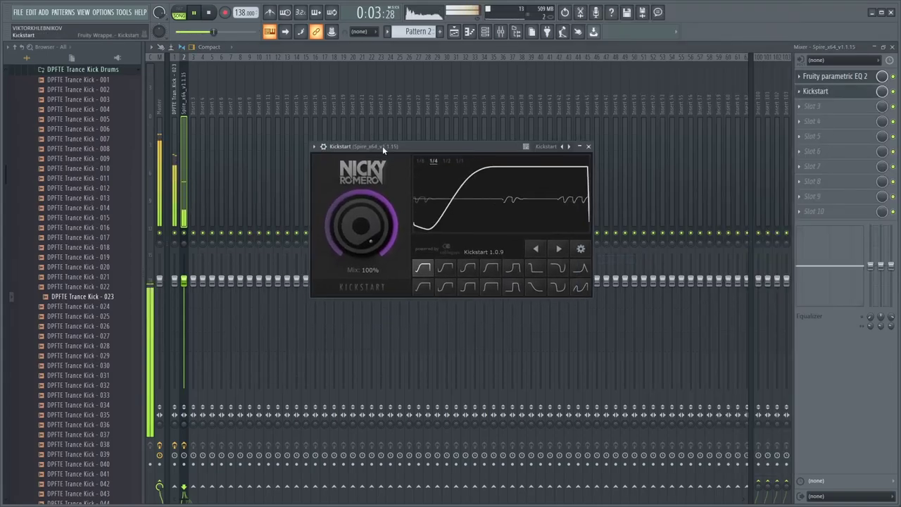
drag(360, 224, 360, 236)
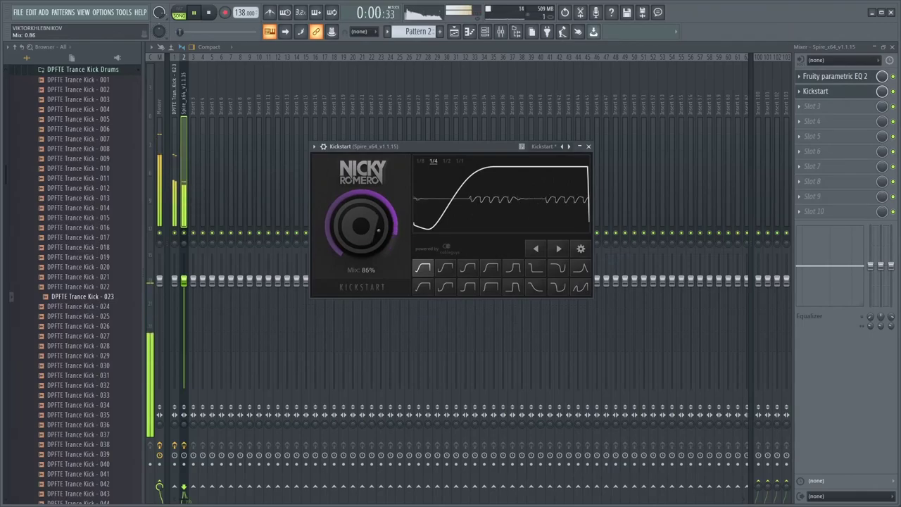
key(Escape)
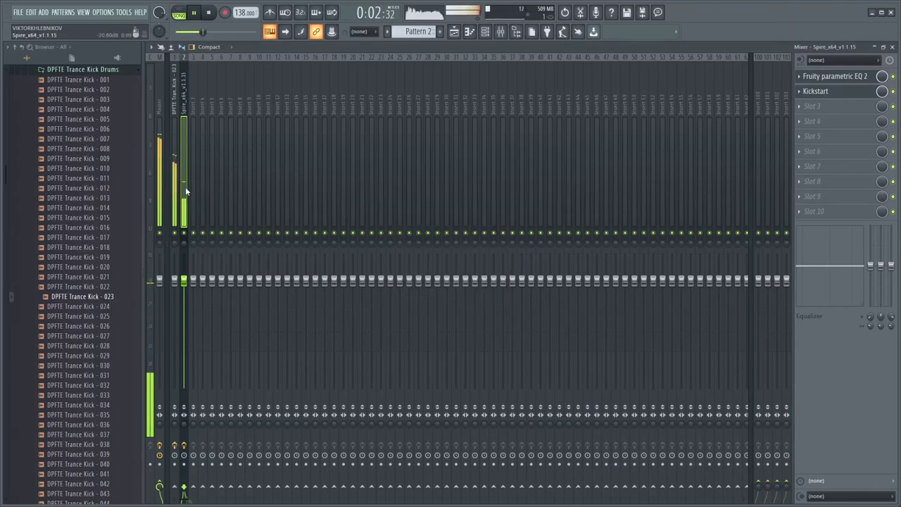
- Clone the Spire bass channel in the channel rack and stop playback
click(454, 31)
click(485, 33)
click(485, 32)
click(485, 32)
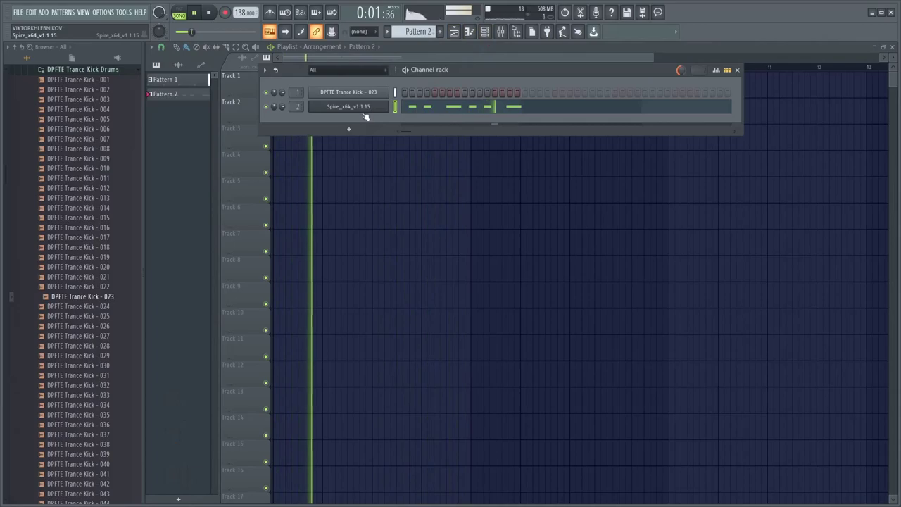
right_click(359, 109)
click(415, 187)
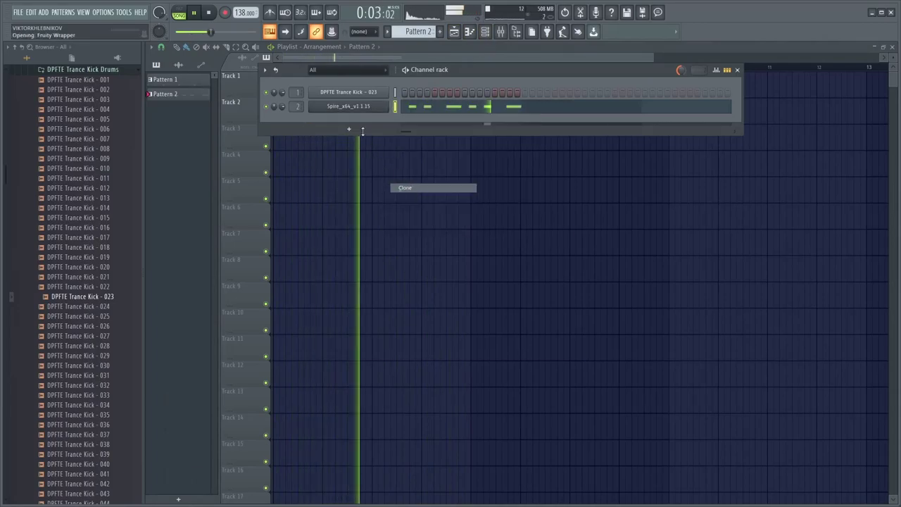
key(space)
- Route the cloned Spire channel to its own mixer track 3 and play the project back
click(396, 121)
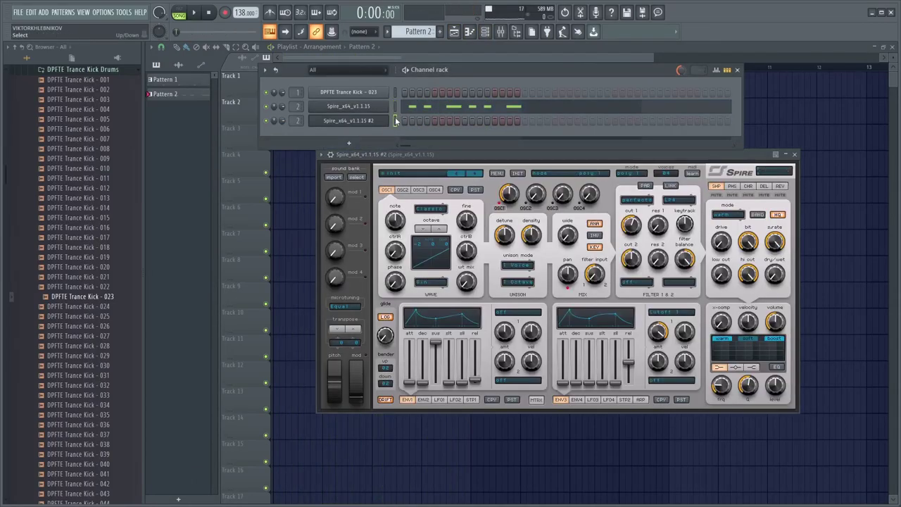
key(F9)
key(space)
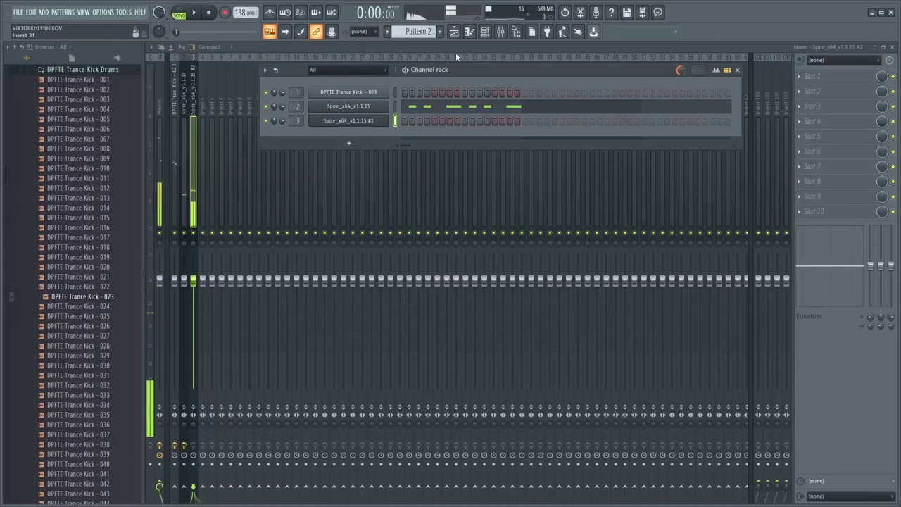
key(F6)
key(F6)
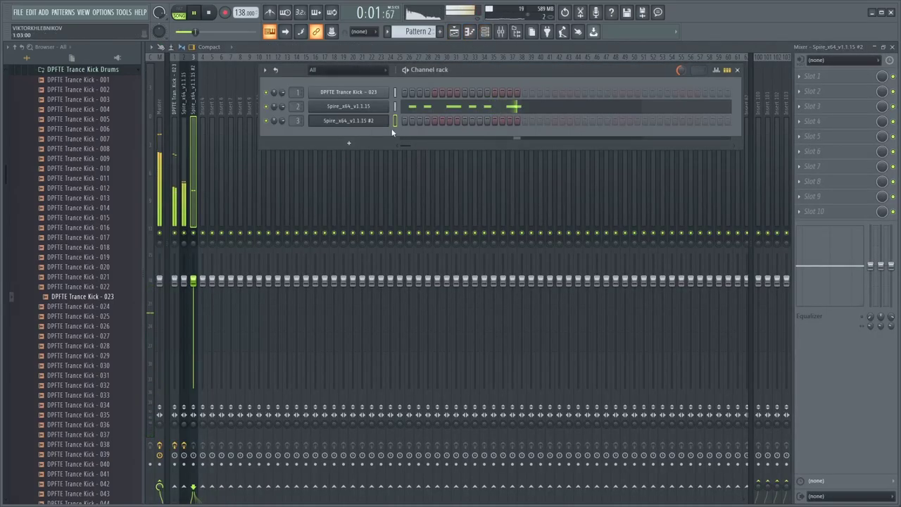
- Thicken the cloned Spire's patch with more unison voices and width, set filter 1 to perfecto LP4 and audition notes
click(384, 123)
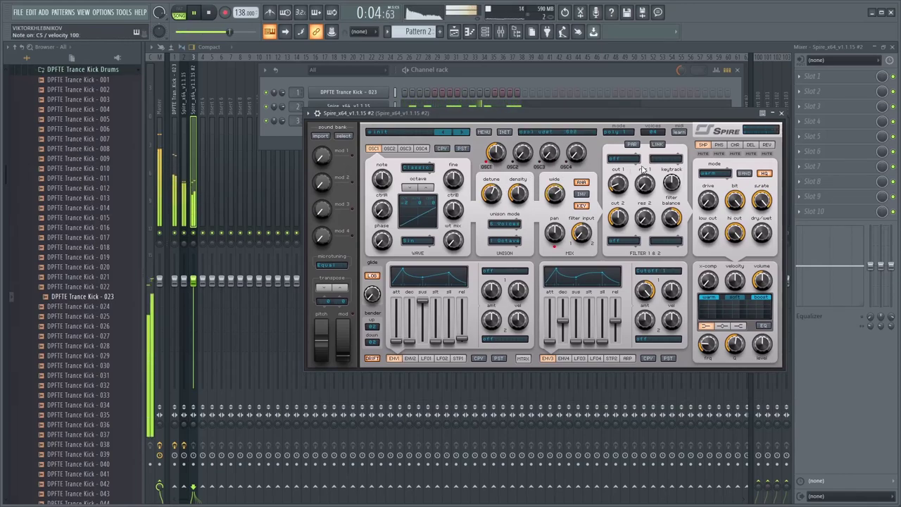
key(space)
key(z)
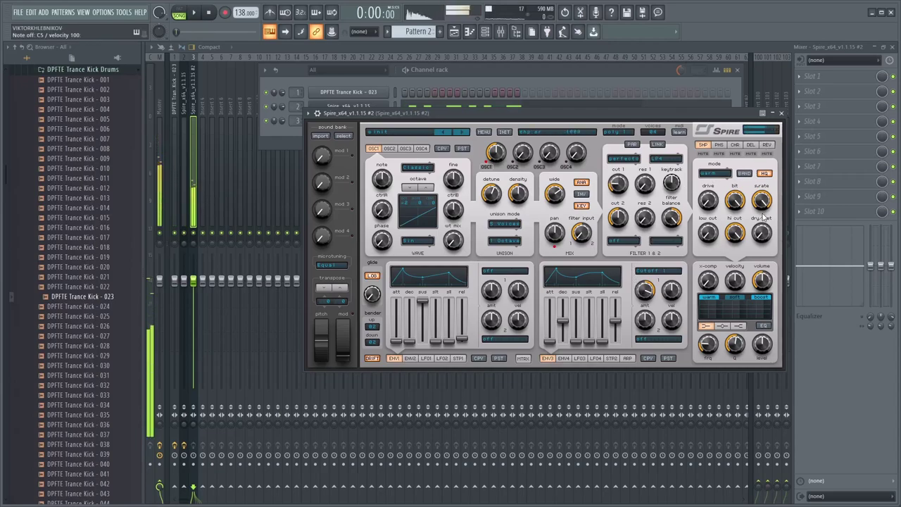
key(z)
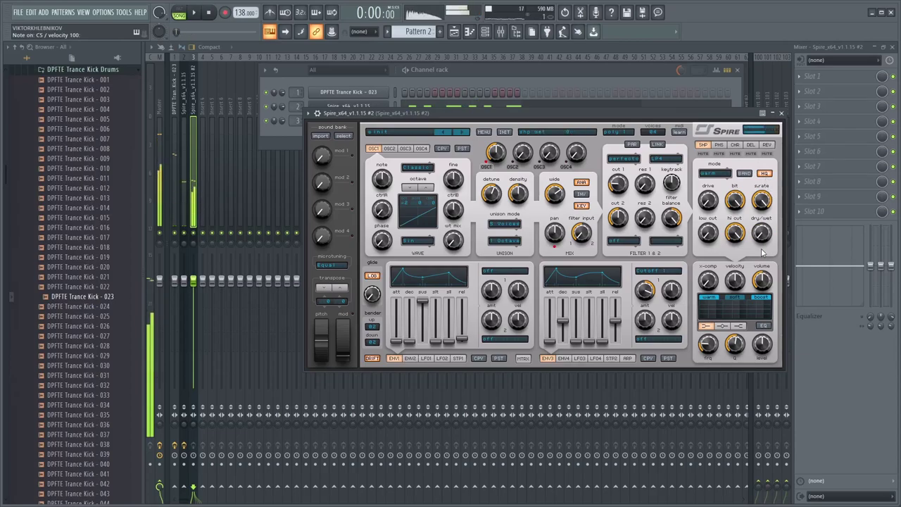
- Set up the Plate 1 reverb in the cloned Spire and bring up its chorus settings
click(766, 145)
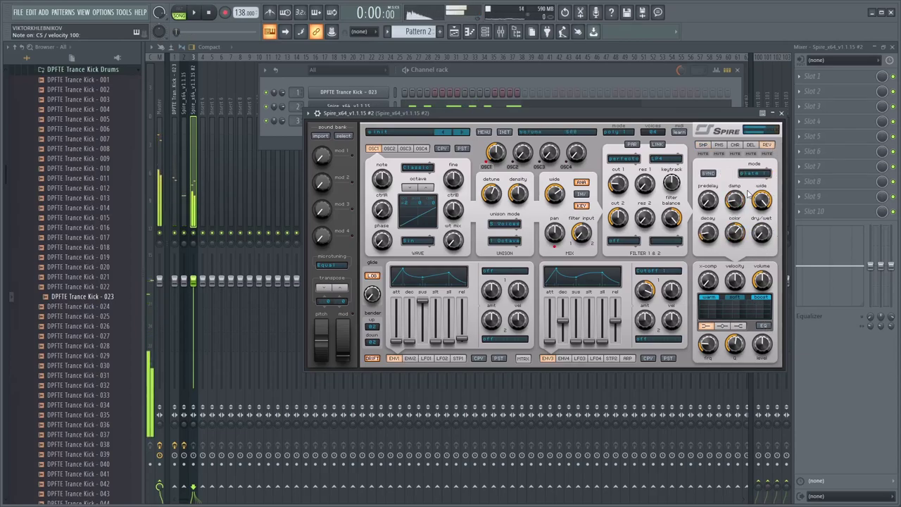
key(space)
click(734, 144)
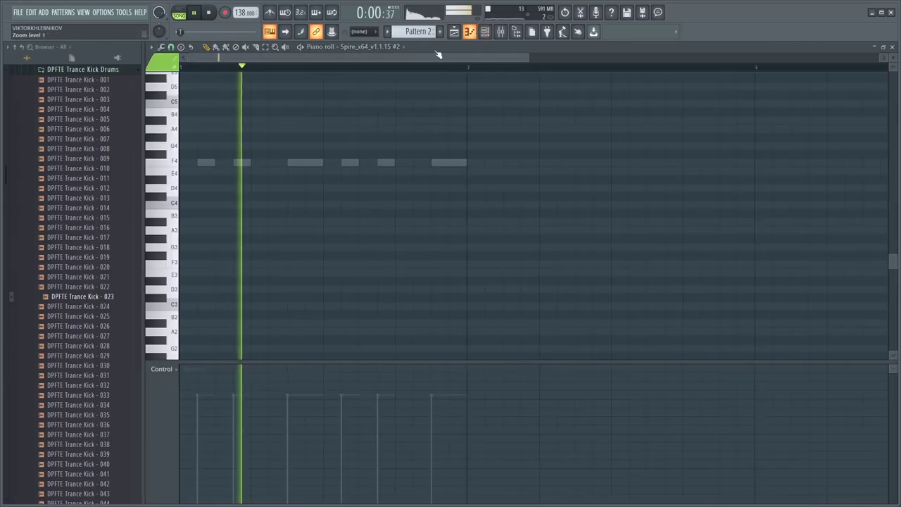
- Draw F4 notes on steps 1, 2 and 4 of bar 1 in the cloned Spire's piano roll, auditioning the rhythm
key(space)
scroll(205, 168, up, 2)
click(204, 190)
scroll(190, 195, up, 1)
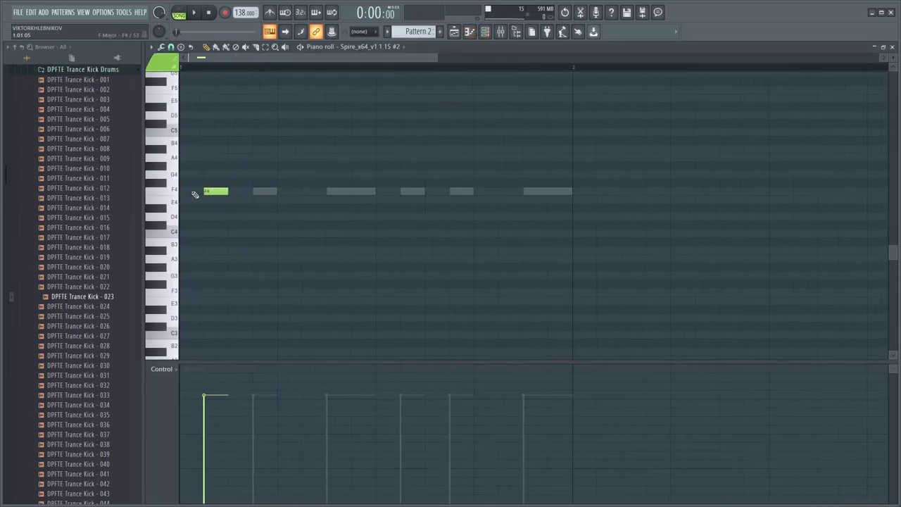
key(space)
key(space)
click(191, 196)
click(261, 195)
key(space)
key(space)
key(space)
key(space)
- Add an F4 note at step 7 of bar 1, lasting two steps, and play the pattern back
click(338, 195)
key(space)
drag(346, 194, 375, 195)
key(space)
key(space)
- Add F4 notes on steps 10, 11 and 12 of bar 1 and shorten all three slightly
click(409, 195)
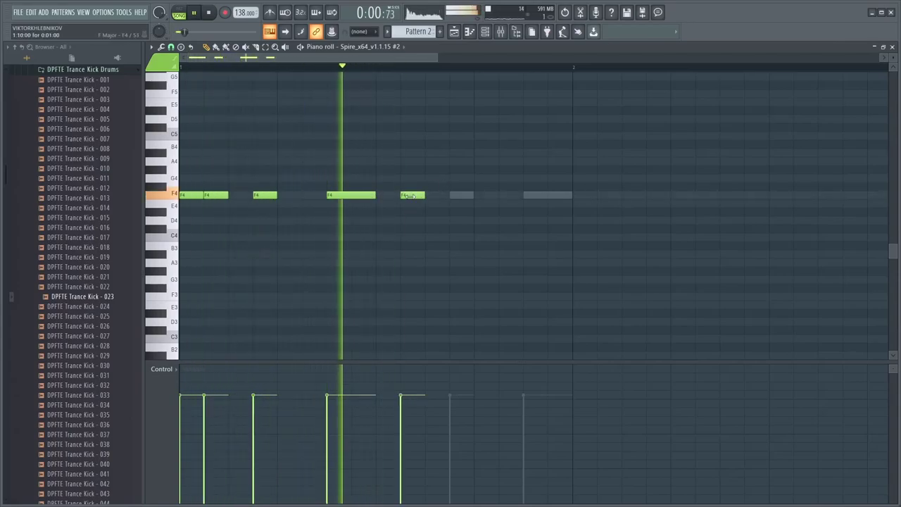
key(space)
drag(460, 196, 398, 205)
key(space)
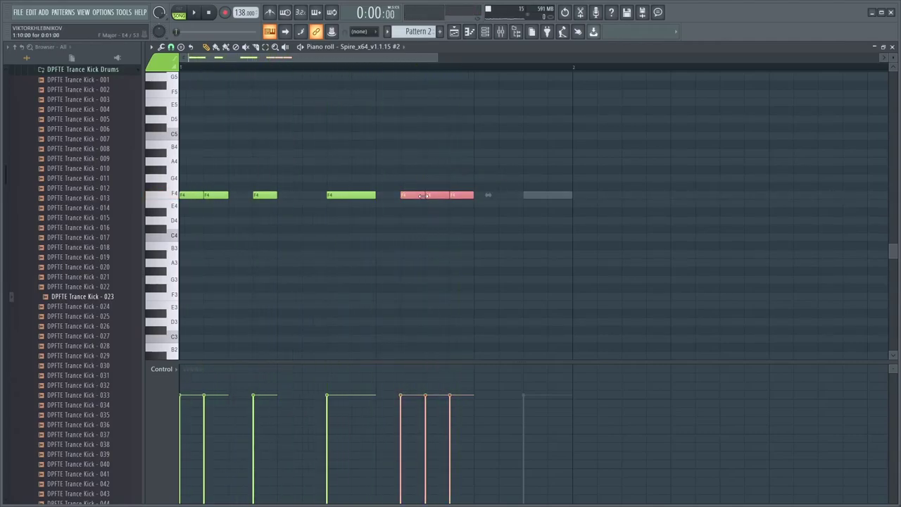
click(444, 163)
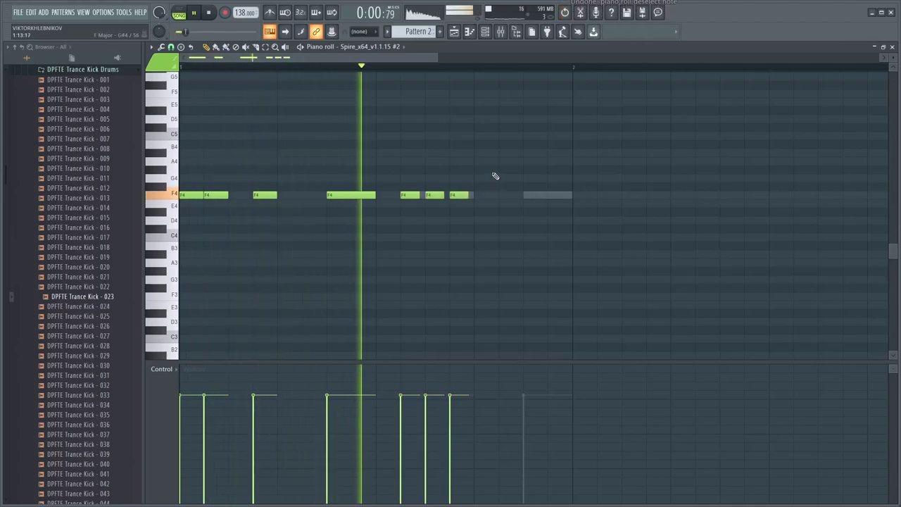
- Try an extra short F4 note at step 13, play it back and remove it
key(space)
click(492, 195)
key(space)
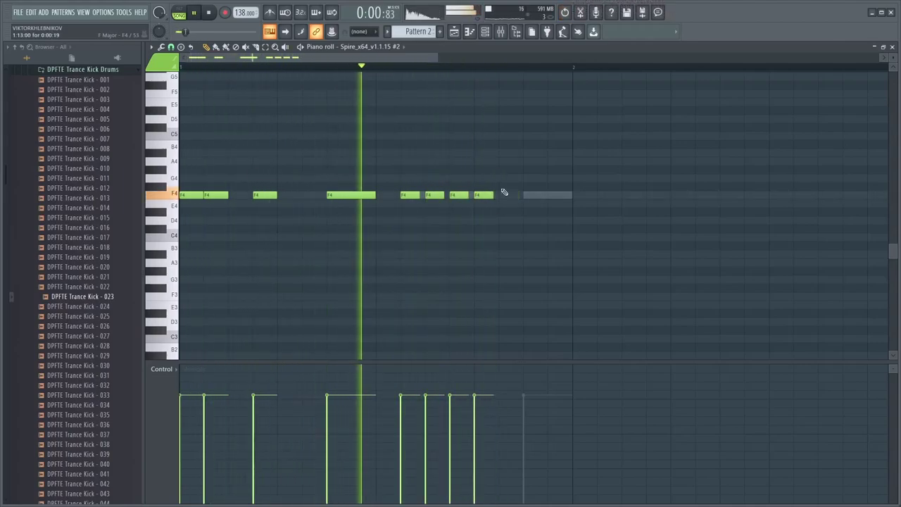
key(space)
key(space)
right_click(486, 196)
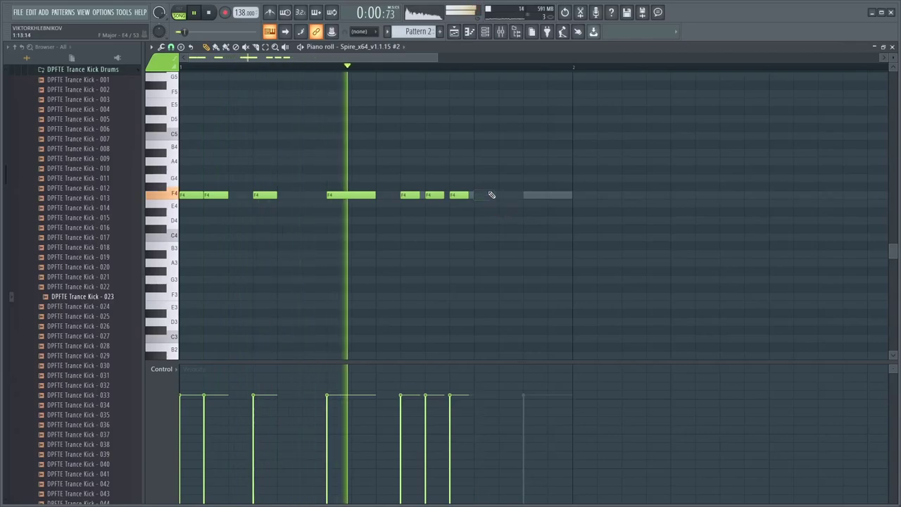
- Delete the F4 note at step 10 and listen to the pattern
right_click(408, 197)
key(space)
key(space)
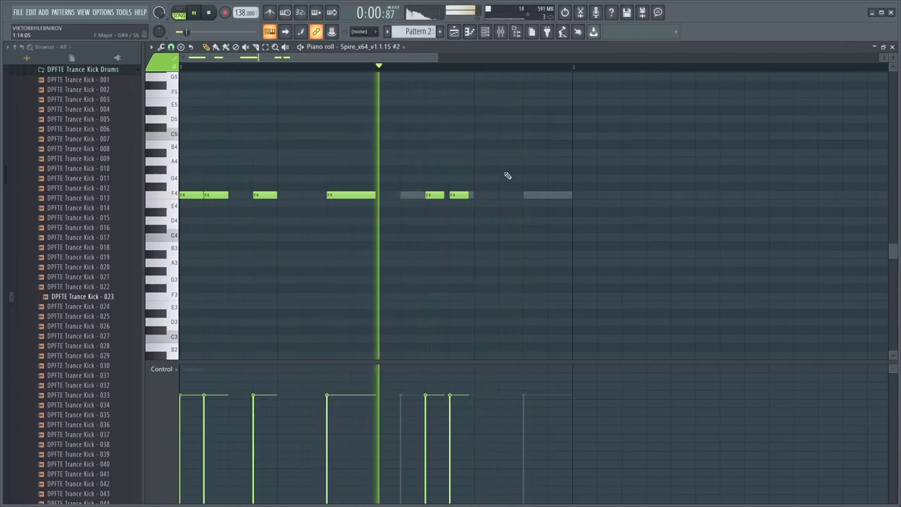
- Add short F4 notes on steps 13, 14, 15 and 16 to fill the end of bar 1, auditioning the pattern
key(space)
drag(482, 175, 444, 215)
click(492, 187)
key(space)
click(474, 197)
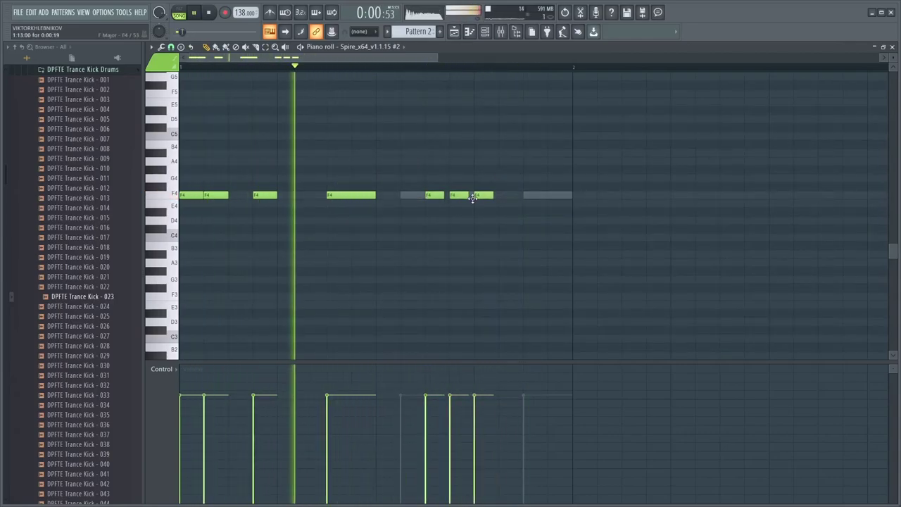
key(space)
click(505, 195)
key(space)
key(space)
click(560, 196)
key(space)
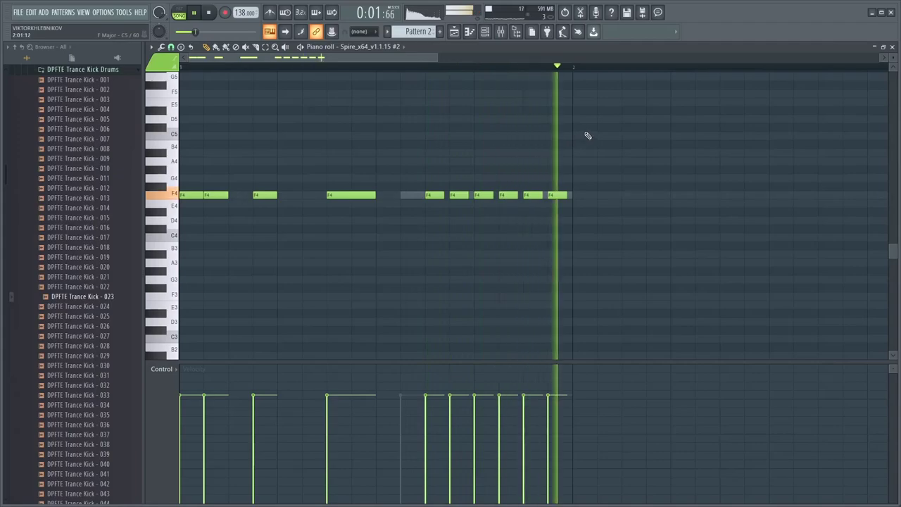
- Select all notes in the cloned Spire's pattern and shorten them slightly together
key(ctrl+a)
drag(202, 195, 200, 195)
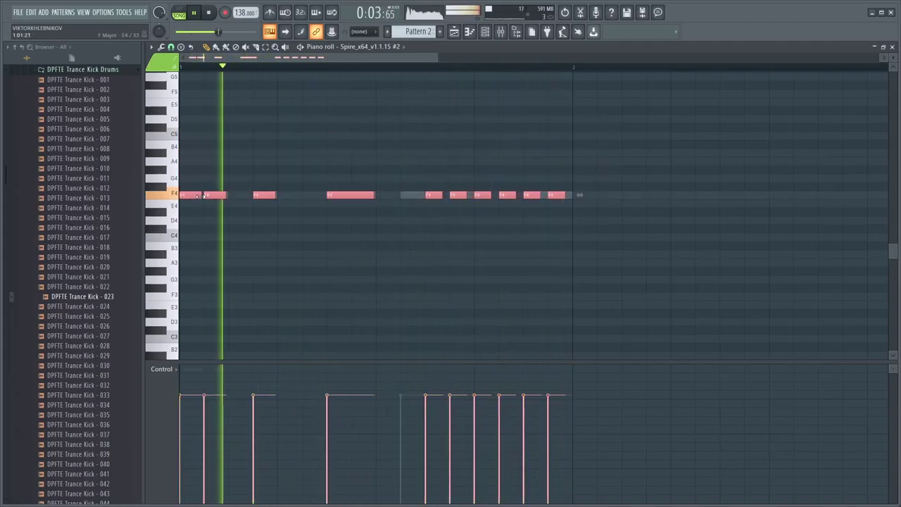
click(332, 137)
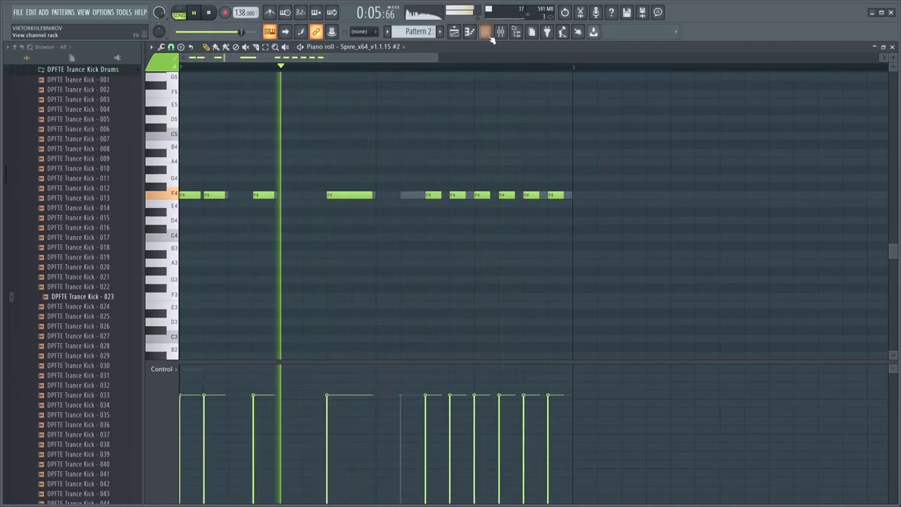
- Load Fruity Parametric EQ 2 in slot 1 of the cloned Spire's mixer track
key(F6)
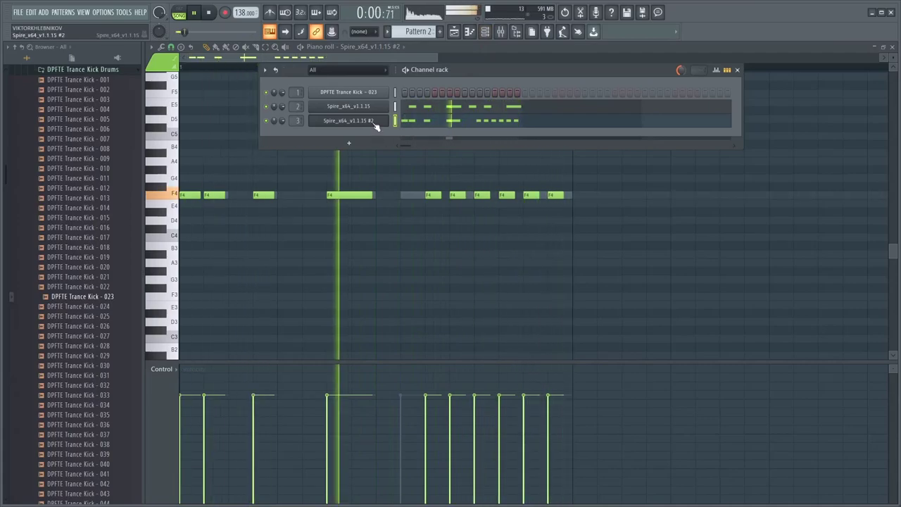
click(373, 122)
click(501, 33)
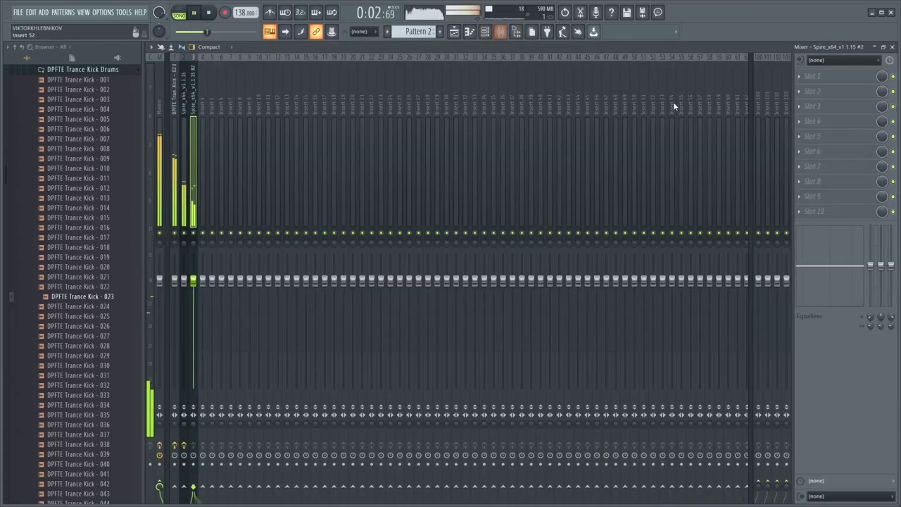
click(824, 79)
click(648, 222)
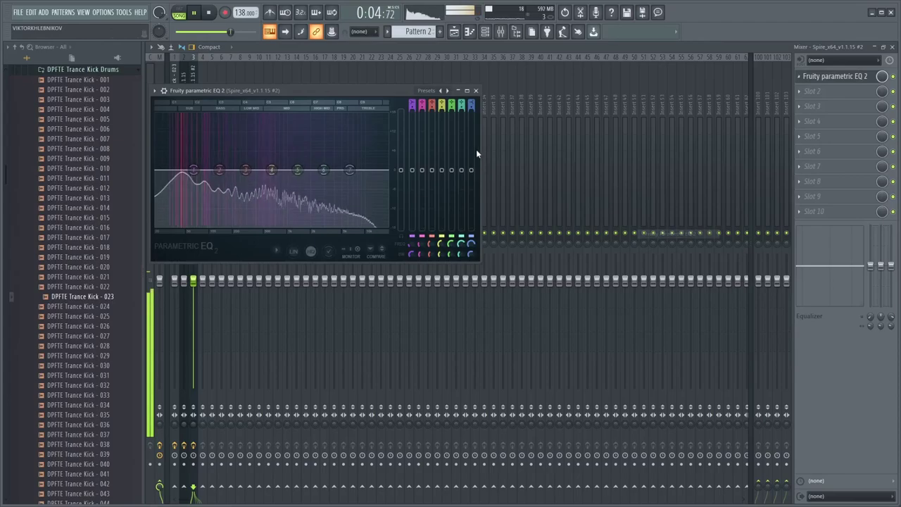
- Shape the cloned Spire's EQ with a steep low cut, a slight low-mid dip and boosted upper mids and highs
scroll(413, 99, up, 2)
drag(193, 170, 368, 154)
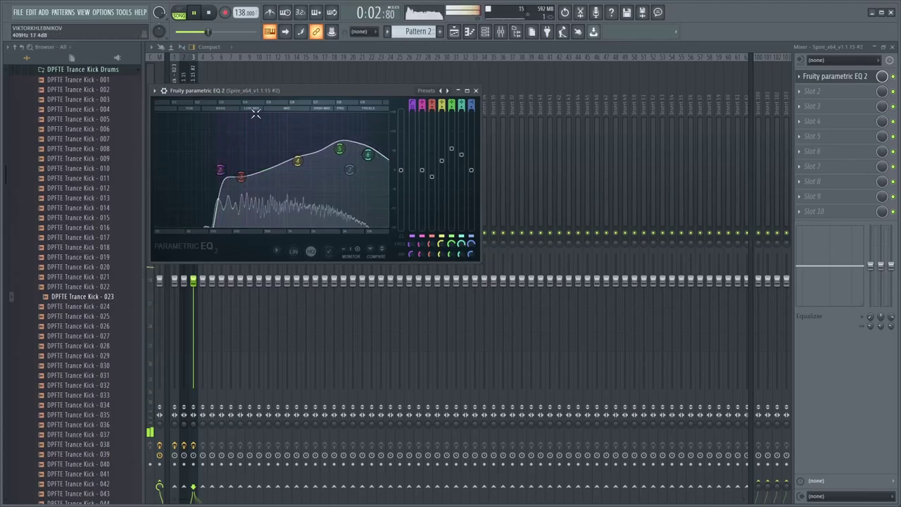
key(ctrl+z)
click(190, 80)
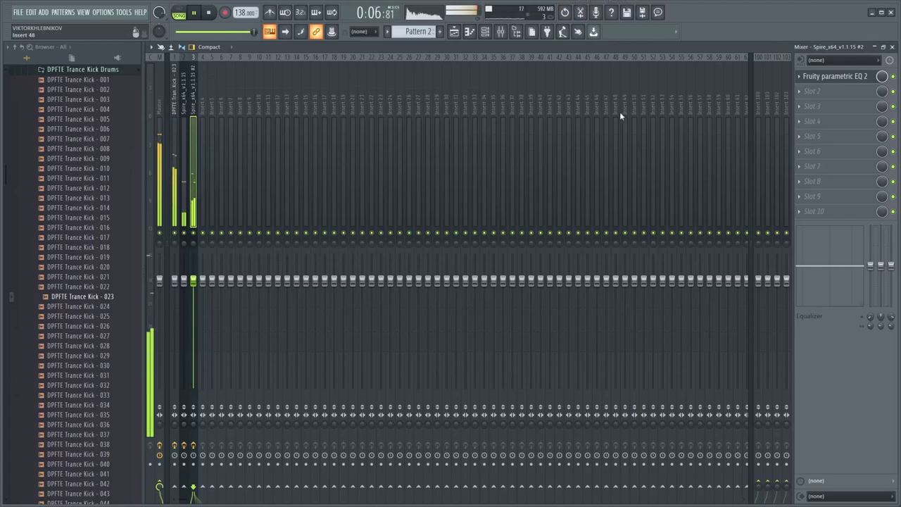
- Copy Kickstart from the first Spire track into slot 2 of the cloned Spire's track and check its settings
click(810, 90)
click(257, 181)
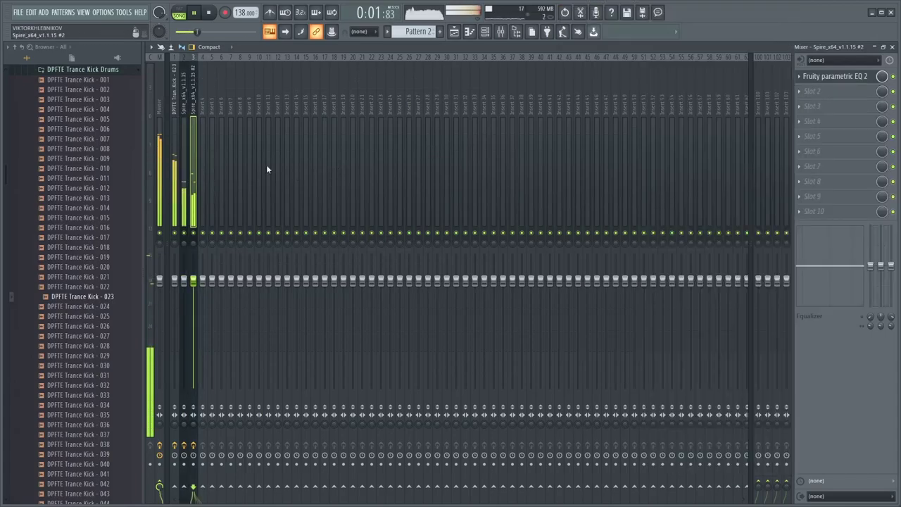
click(184, 174)
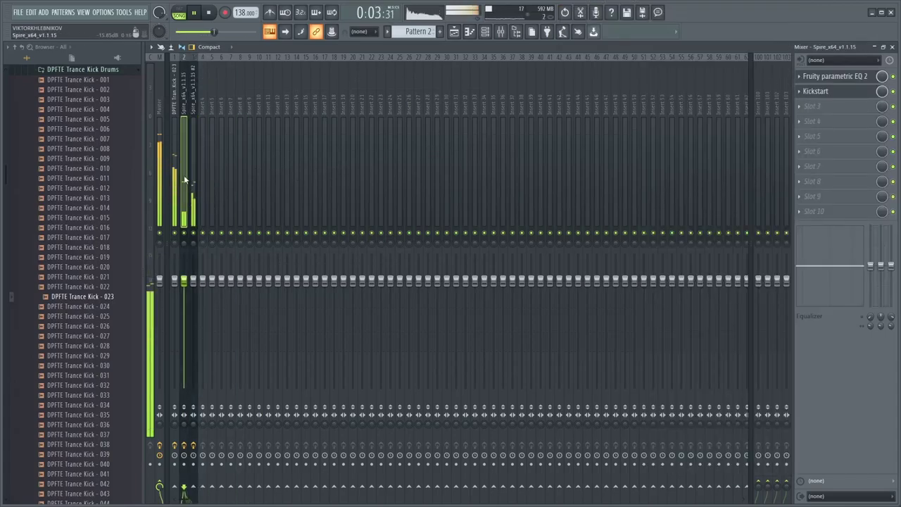
click(799, 91)
drag(819, 149, 195, 181)
key(Escape)
key(space)
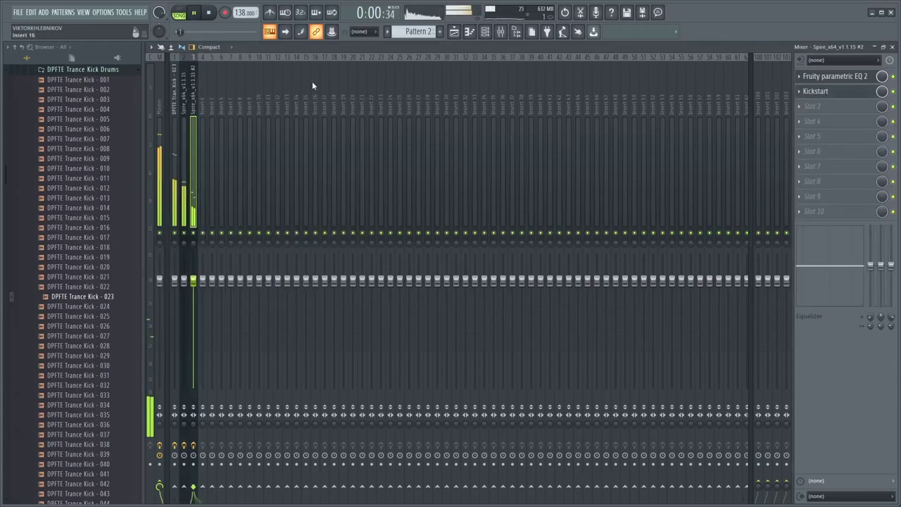
click(849, 95)
key(Escape)
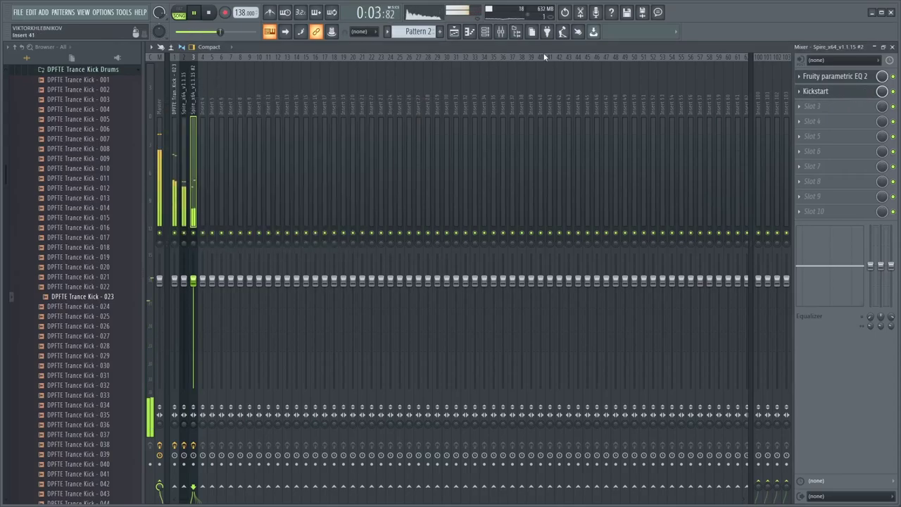
- Stop playback and clone the second Spire channel in the channel rack
click(469, 32)
key(F6)
key(space)
right_click(374, 121)
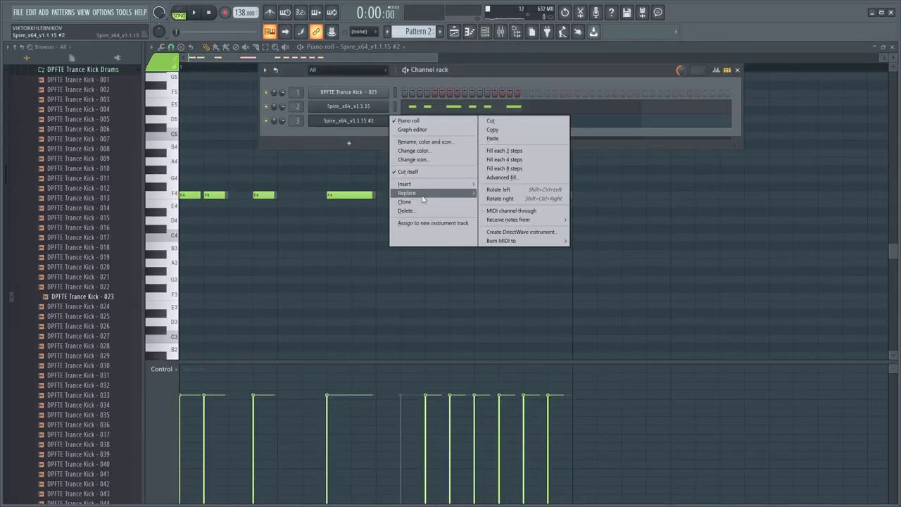
click(425, 204)
- Copy the second Spire's notes into the third Spire channel and route it to its own mixer track 4
key(space)
click(458, 83)
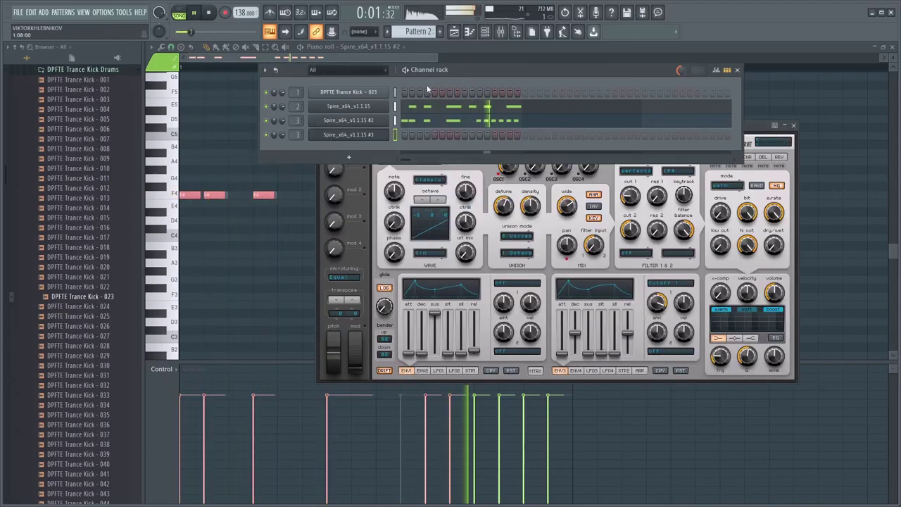
click(396, 135)
key(ctrl+l)
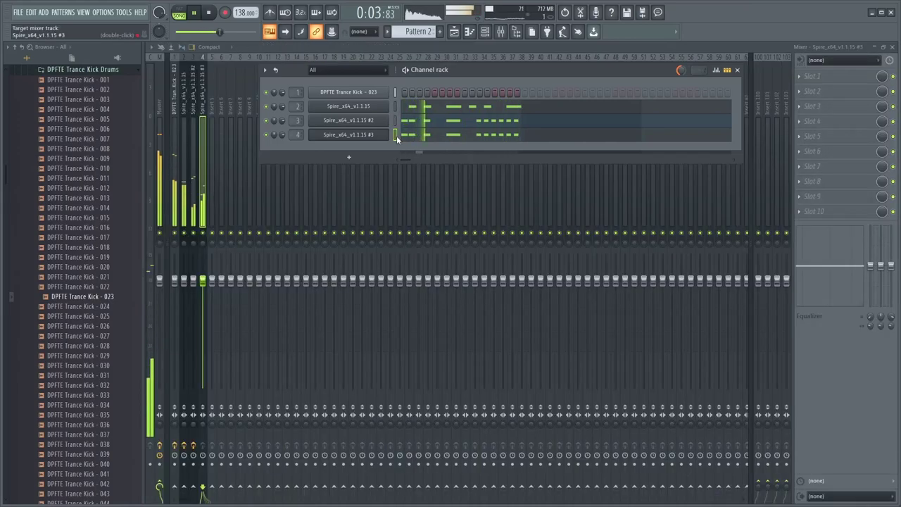
- Adjust the third Spire's oscillator 1 octave and set its synced Plate 1 reverb's wet level to 0.38
click(358, 134)
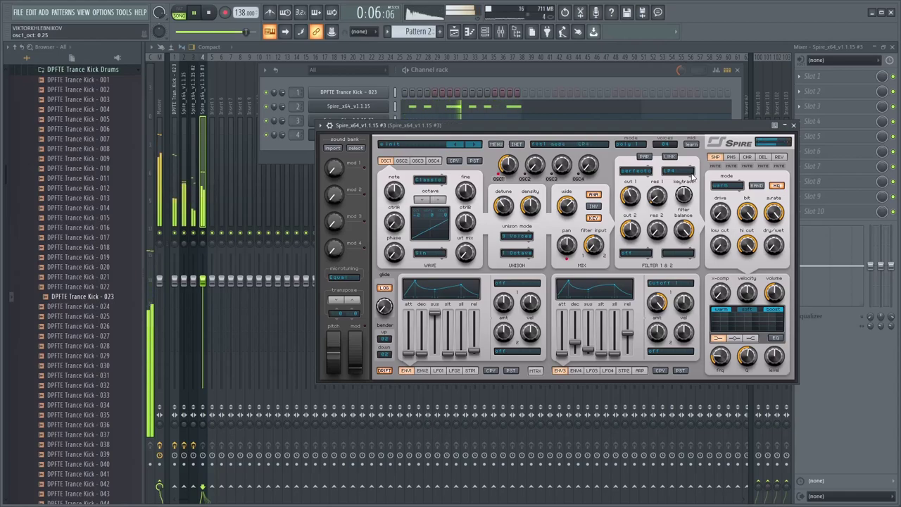
click(776, 157)
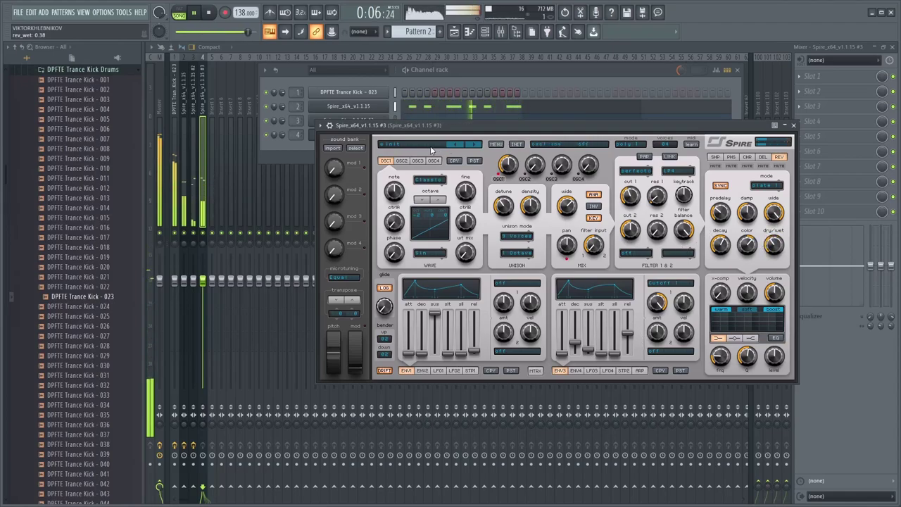
- Reduce the third Spire's pattern to its first two F4 notes and repeat them to fill the first bar
click(479, 81)
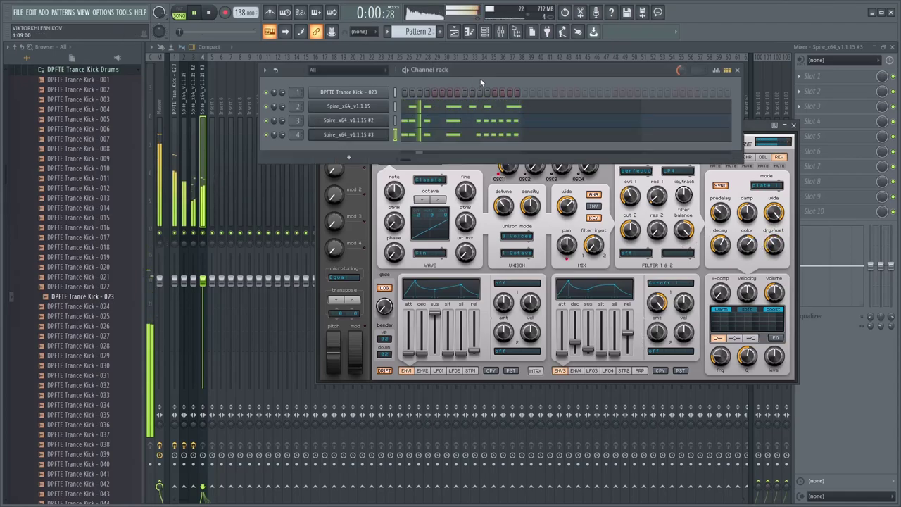
click(416, 135)
key(space)
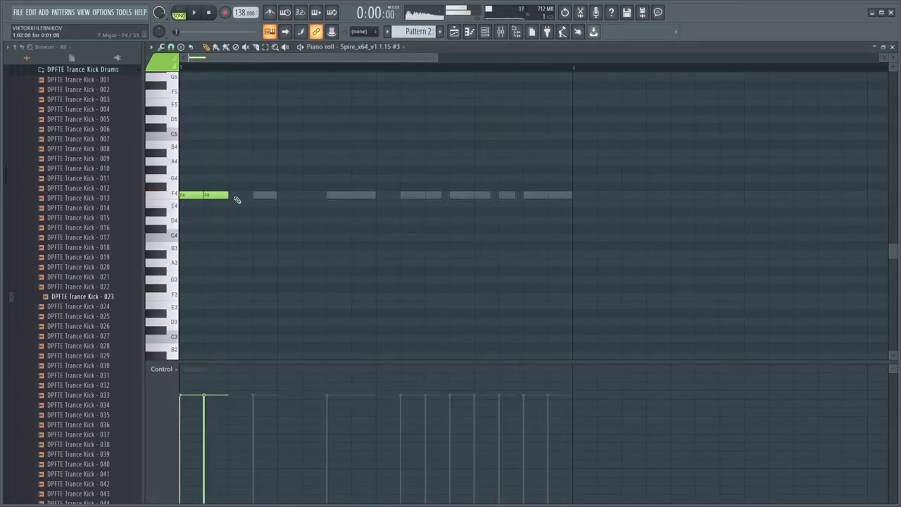
key(ctrl+a)
key(ctrl+a)
key(ctrl+b)
key(ctrl+b)
key(ctrl+b)
- Shorten all of the third Spire's F4 notes slightly to leave small gaps, and play the pattern
drag(617, 151, 236, 204)
key(ctrl+a)
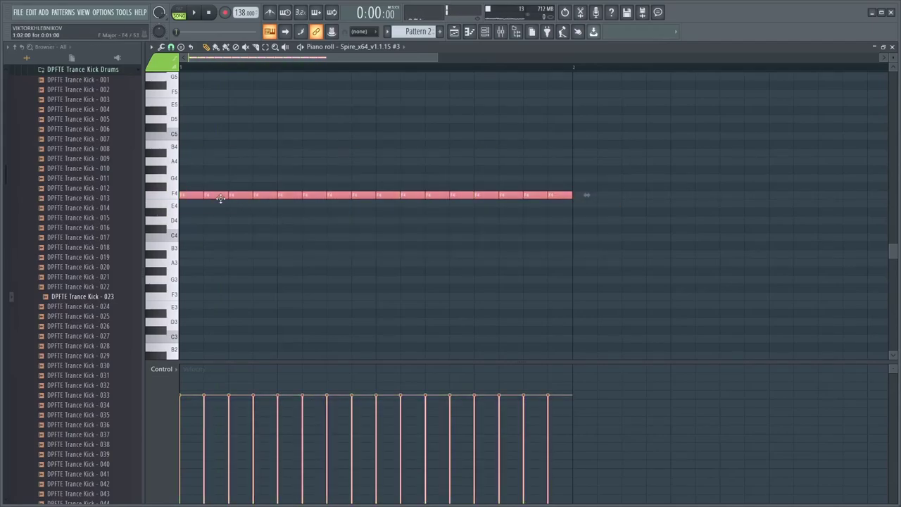
key(space)
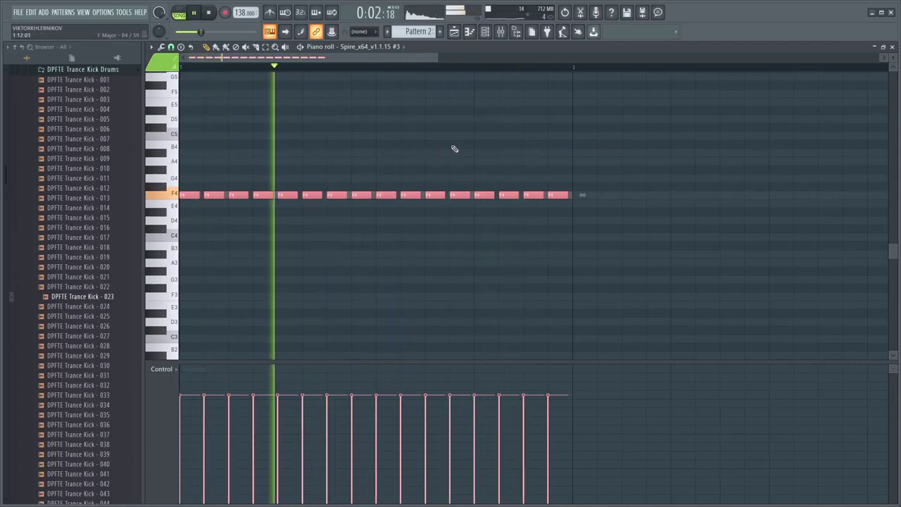
key(ctrl+d)
- Copy Kickstart from the second Spire's mixer track to the third Spire's track
key(F9)
click(191, 162)
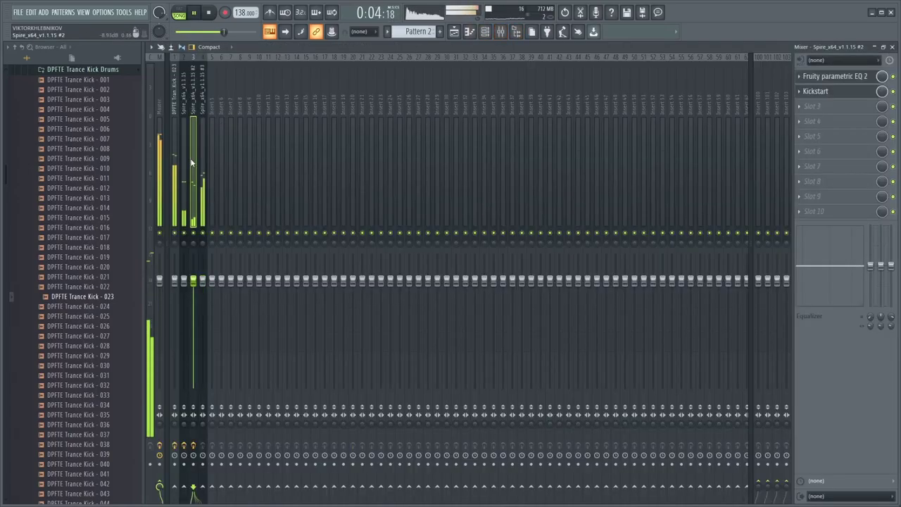
click(799, 91)
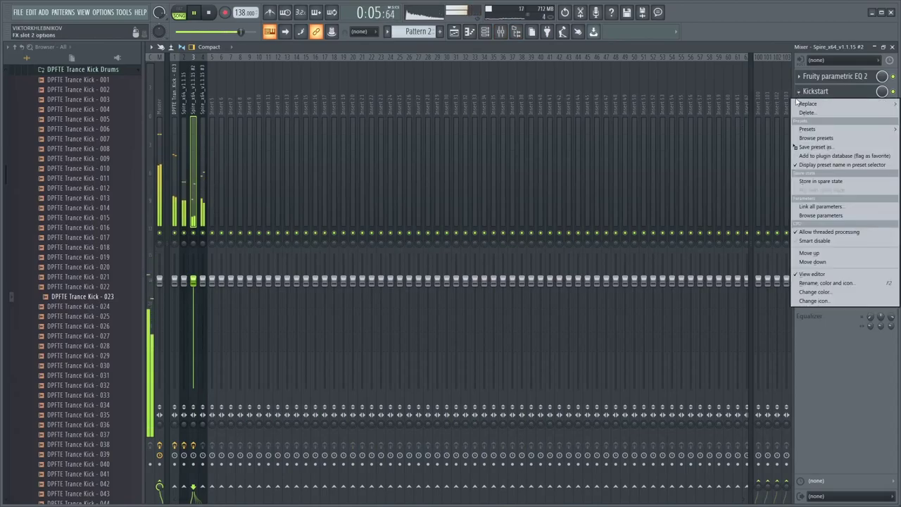
click(823, 147)
drag(205, 199, 202, 200)
key(Escape)
- Thin out the third Spire's F4 notes, keeping only those on steps 3, 5, 6, 9, 11, 12, 14 and 16
click(470, 31)
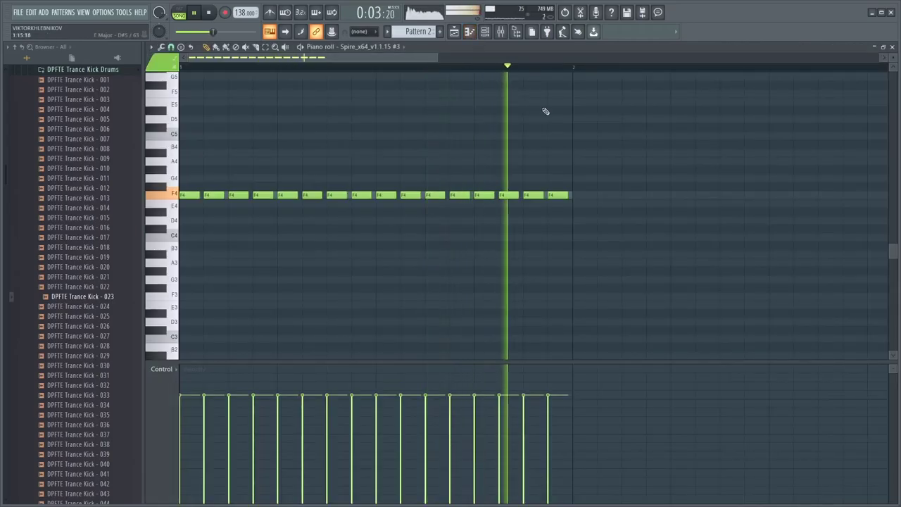
key(space)
click(238, 195)
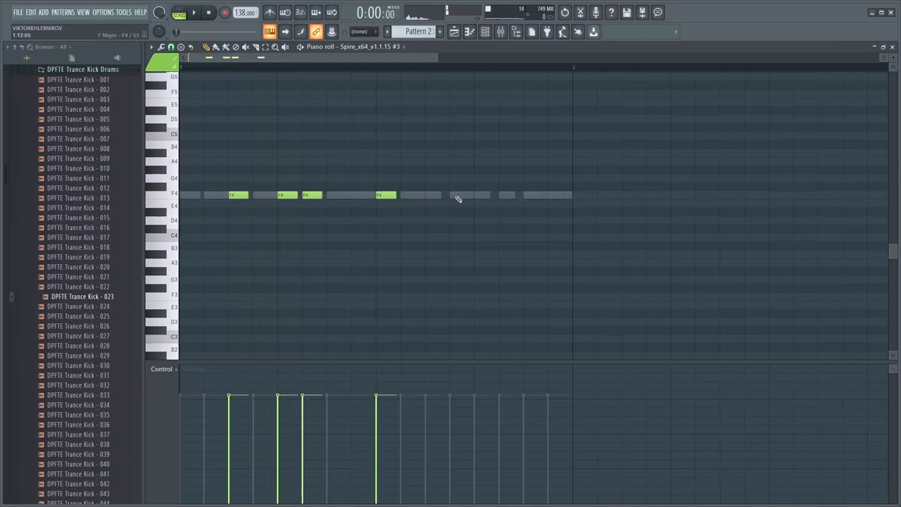
key(space)
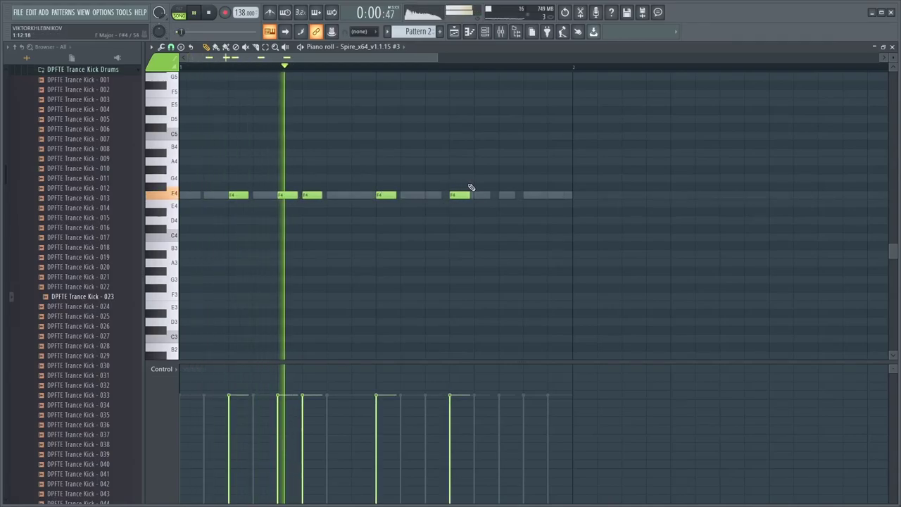
drag(459, 195, 423, 195)
click(456, 195)
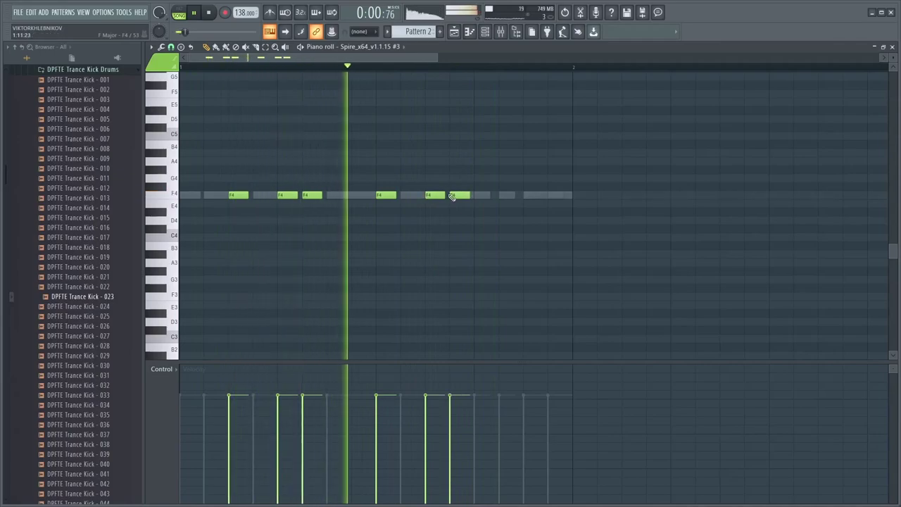
click(505, 195)
click(549, 195)
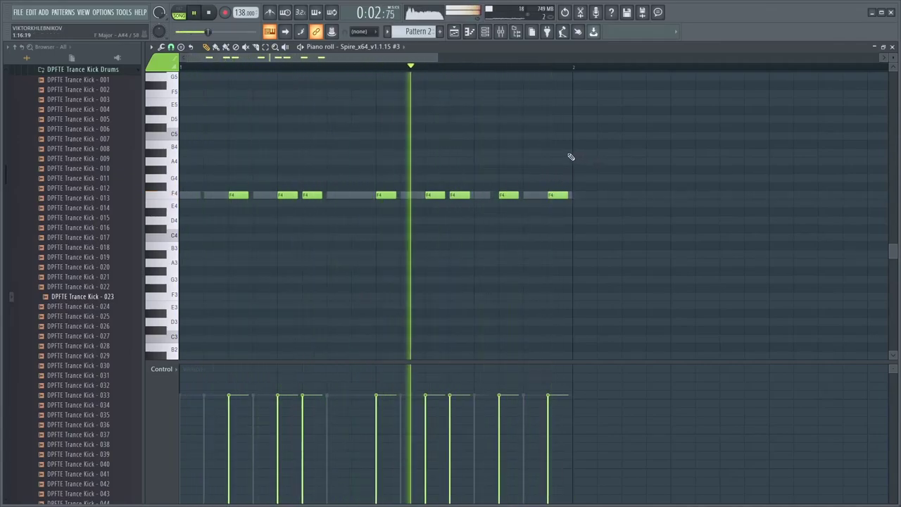
- Enable the third Spire's built-in EQ and shape its mid band, setting the mid frequency to 0.47
click(493, 32)
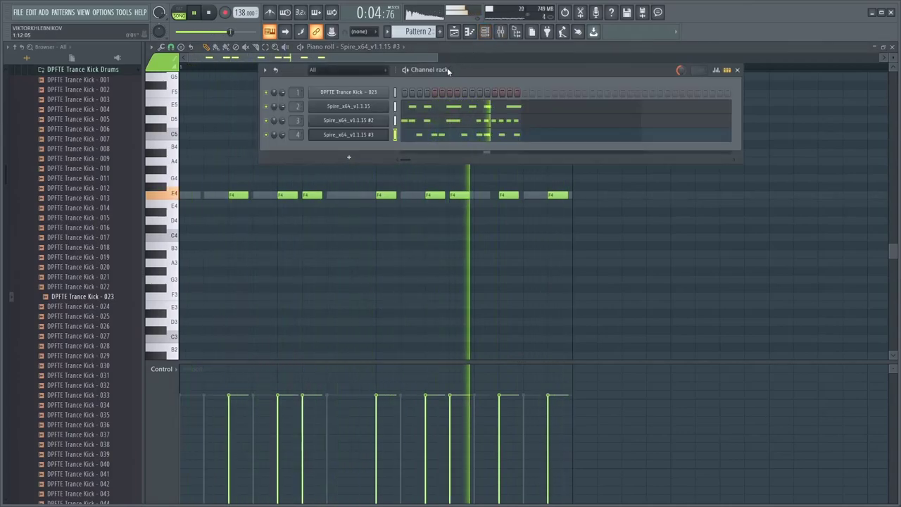
right_click(267, 135)
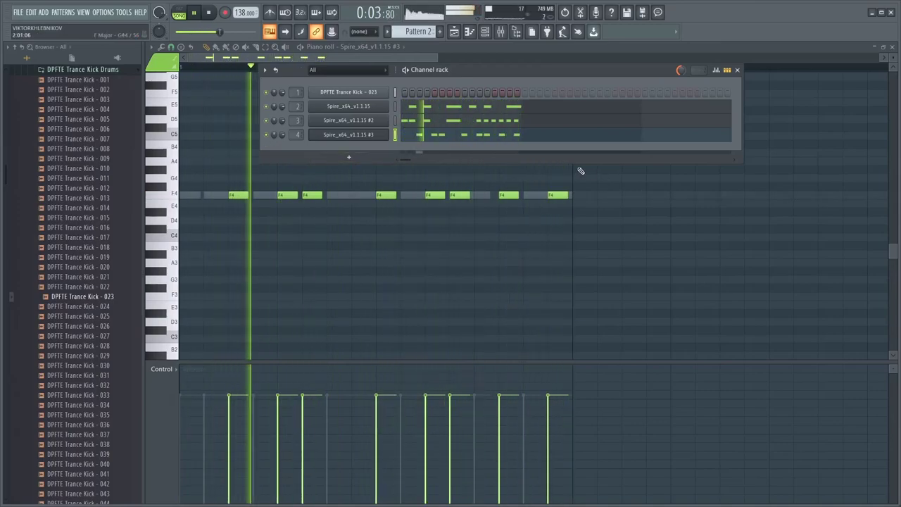
click(347, 134)
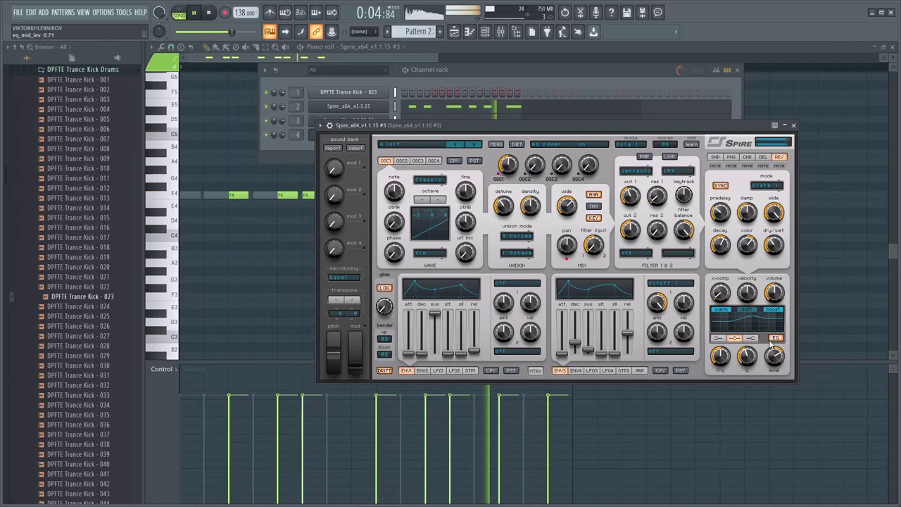
drag(774, 338, 775, 359)
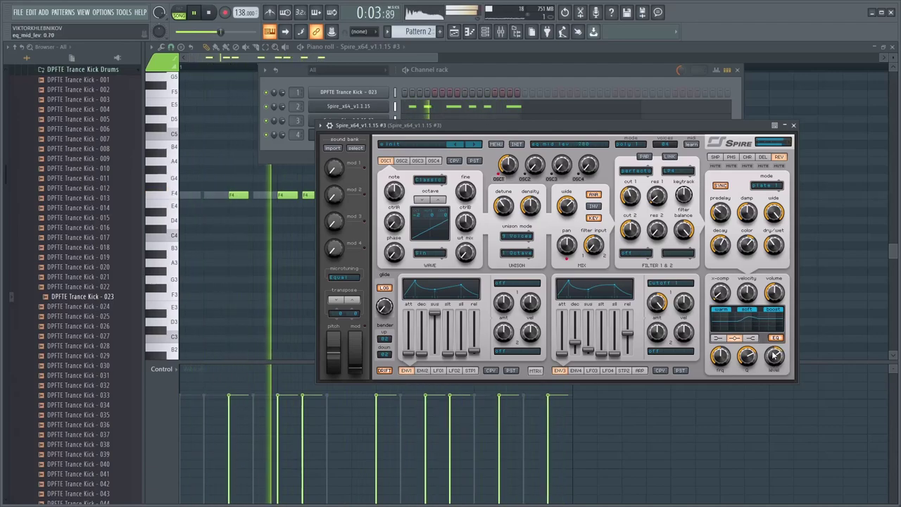
mouse_move(719, 356)
mouse_down()
mouse_move(720, 339)
mouse_move(717, 352)
mouse_up()
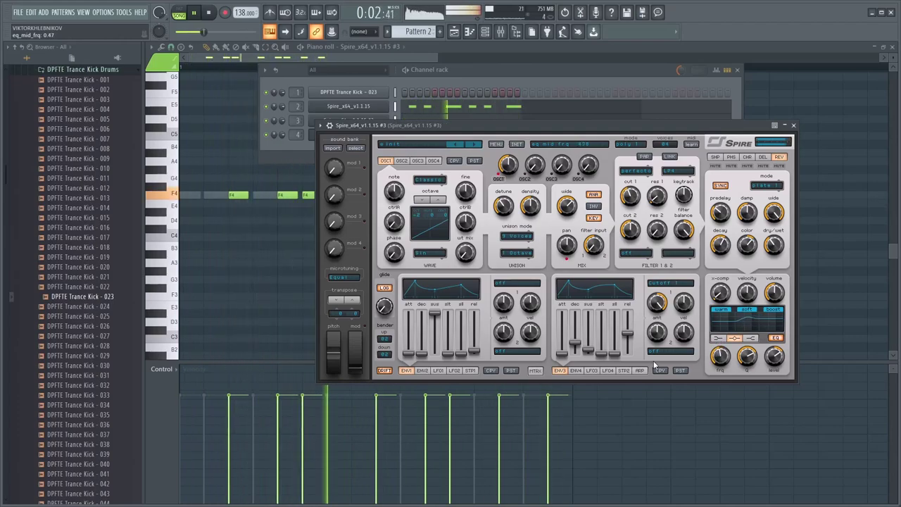
- Assign the third Spire's LFO3 to modulate EQ Mid Freq in its first target slot
click(589, 370)
click(668, 283)
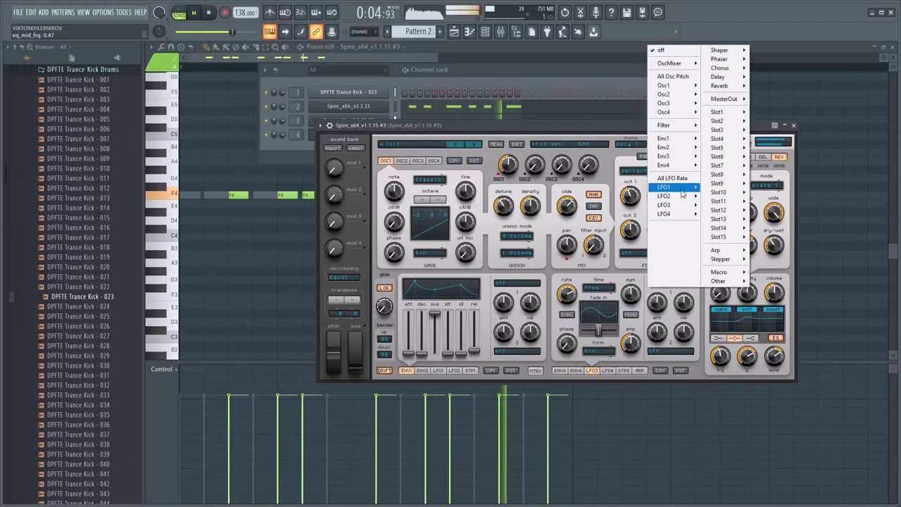
mouse_move(682, 192)
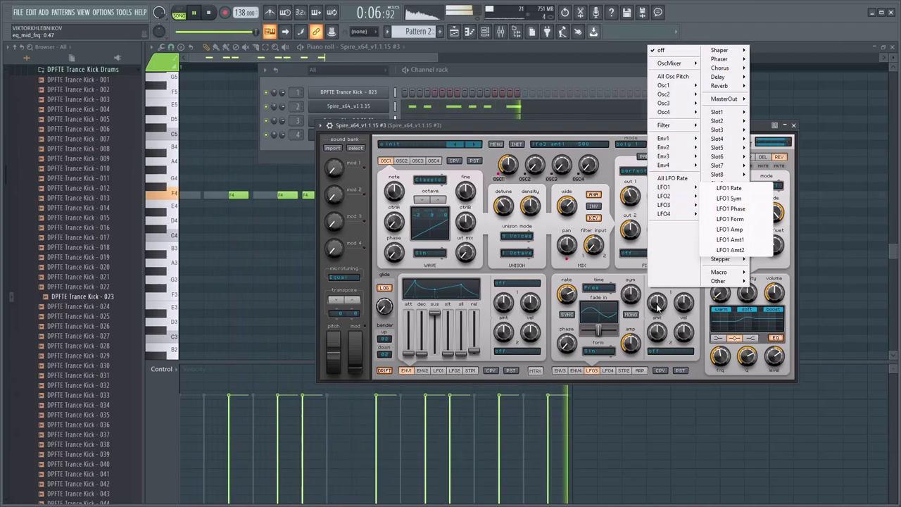
click(729, 239)
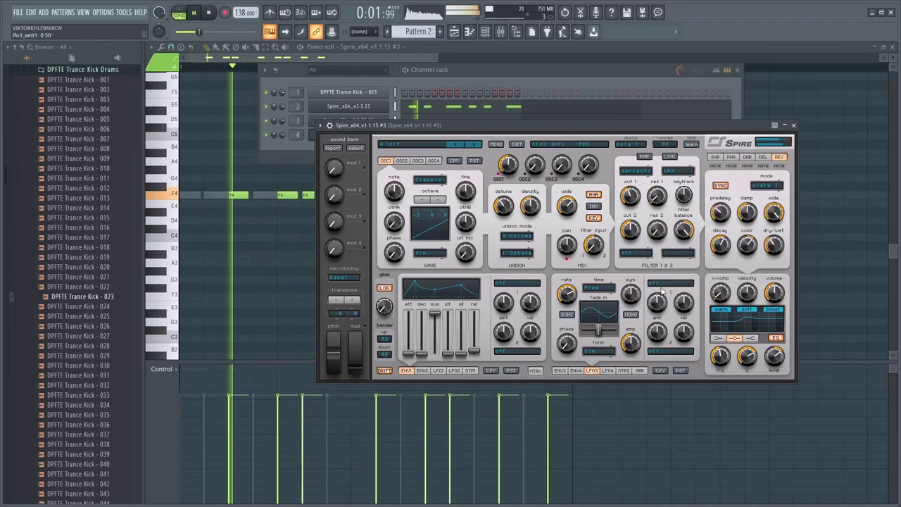
click(667, 284)
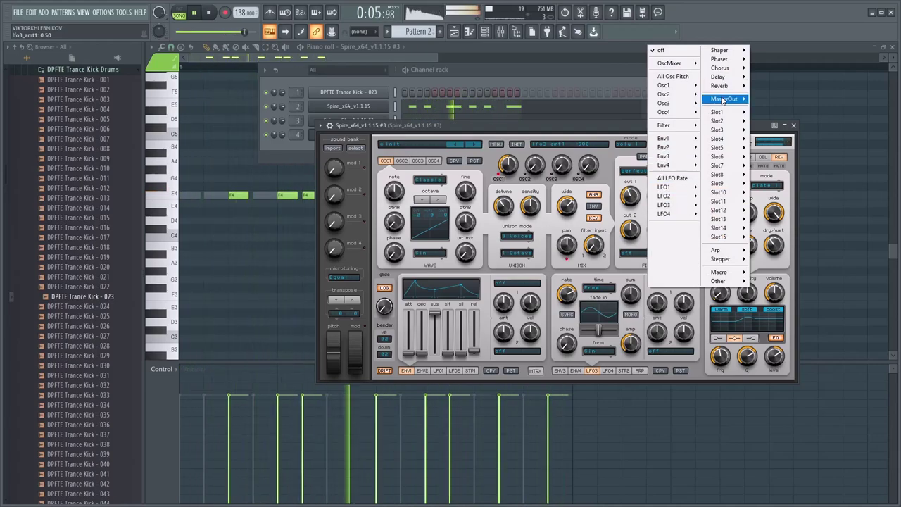
mouse_move(722, 100)
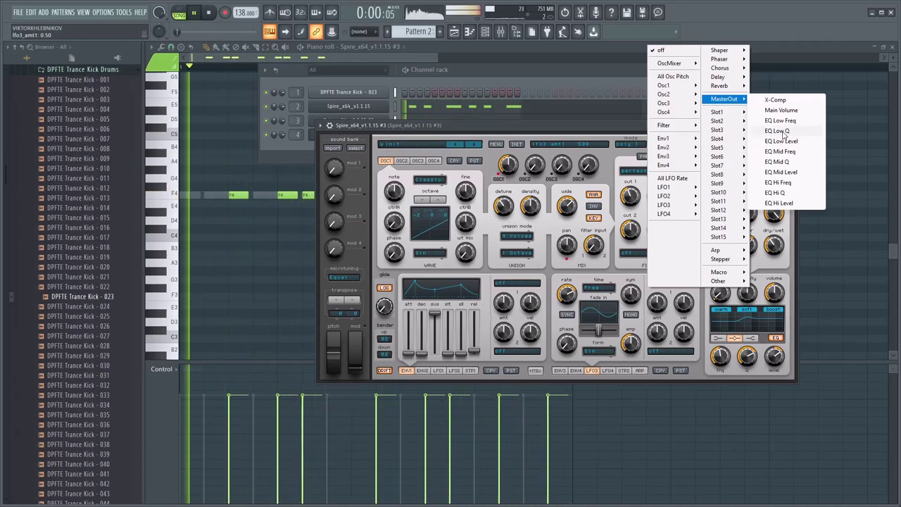
click(781, 152)
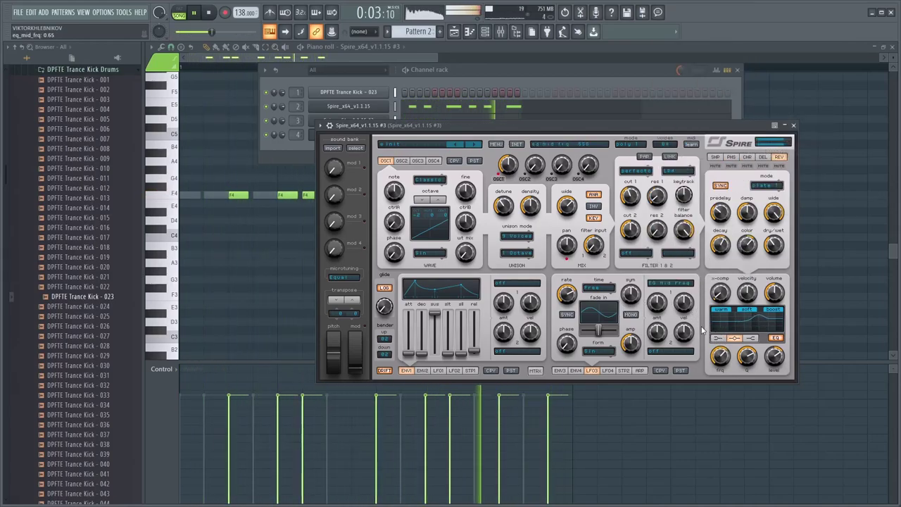
- Sync LFO3 to the tempo and raise its modulation amount on EQ Mid Freq
scroll(658, 296, up, 3)
click(566, 314)
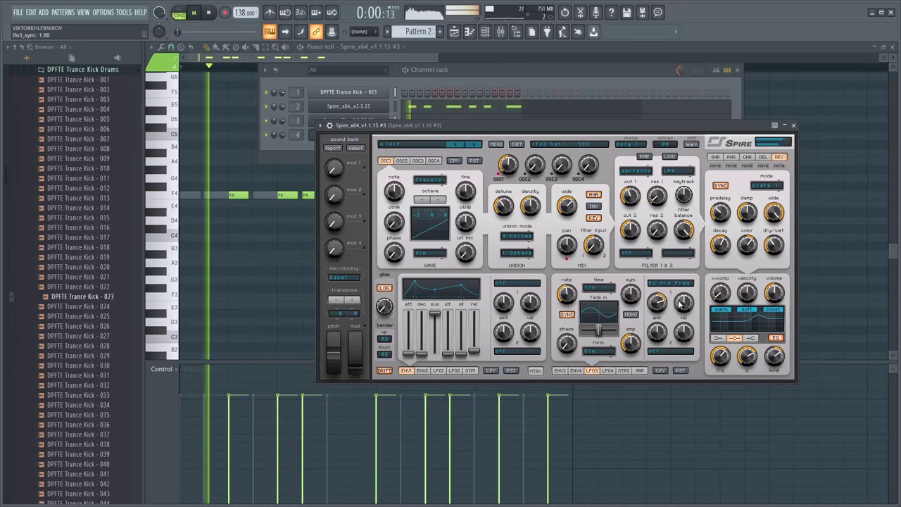
scroll(720, 358, up, 1)
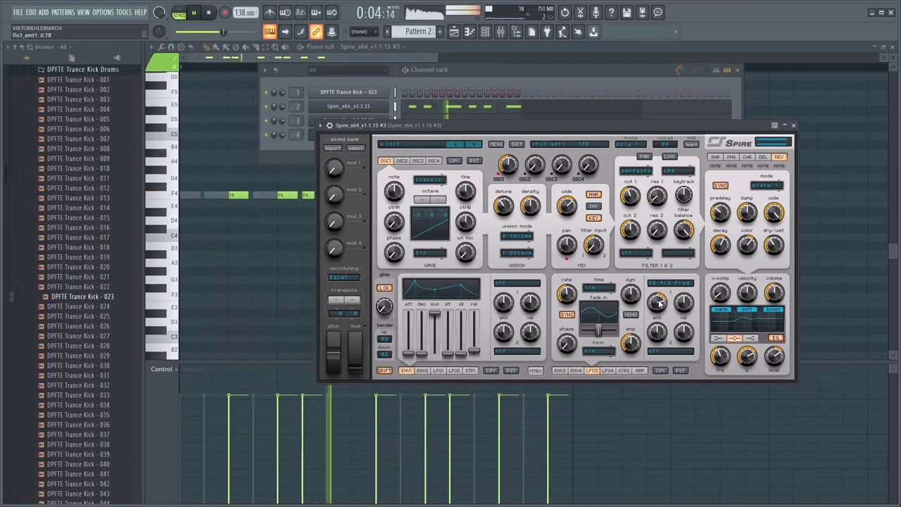
drag(657, 300, 593, 343)
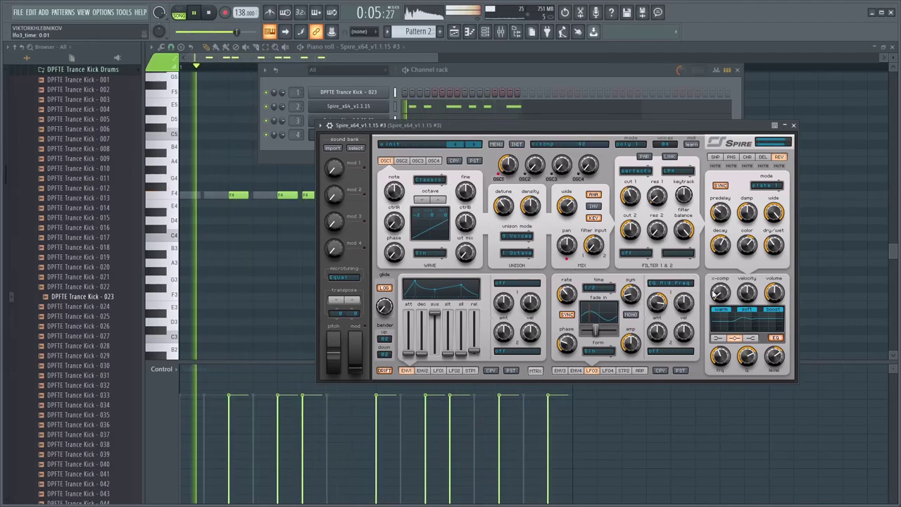
scroll(729, 291, up, 2)
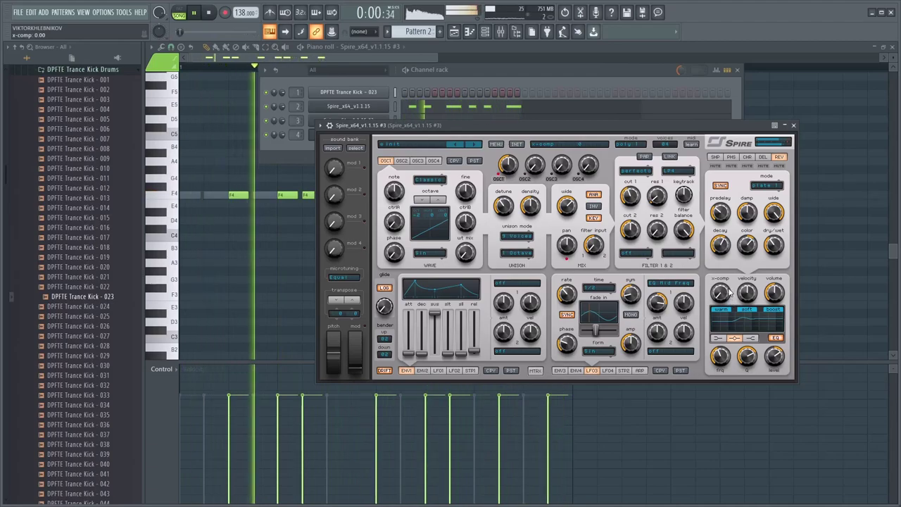
drag(729, 255, 725, 278)
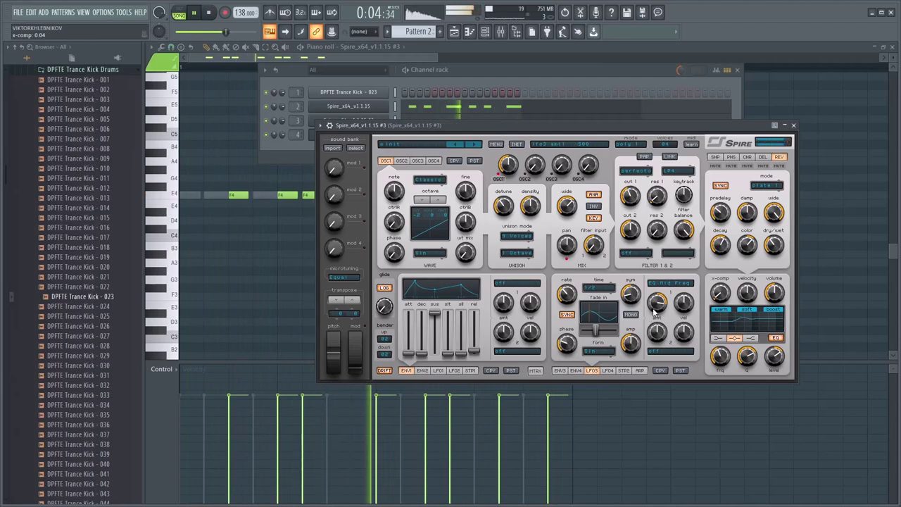
- Change LFO3's synced time, and set its symmetry to 0.65 and its phase to 0.38
drag(607, 288, 573, 289)
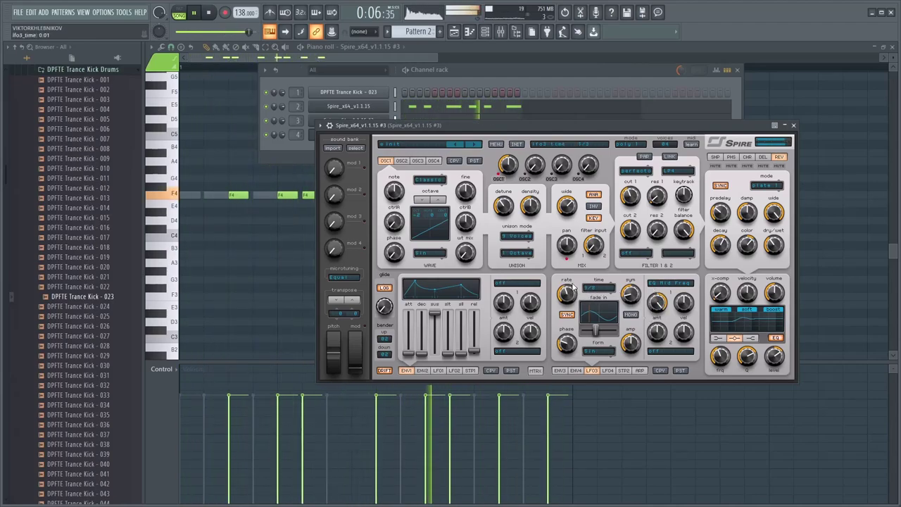
drag(635, 278, 642, 253)
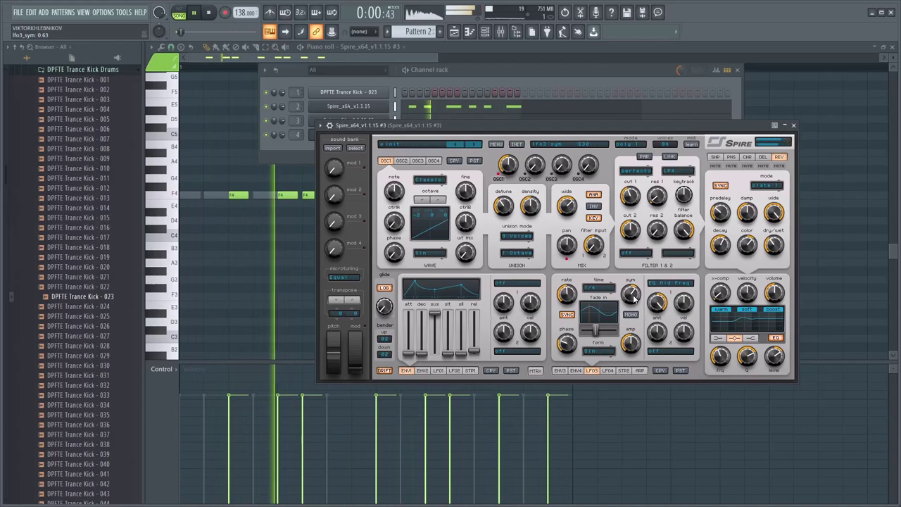
scroll(633, 298, up, 1)
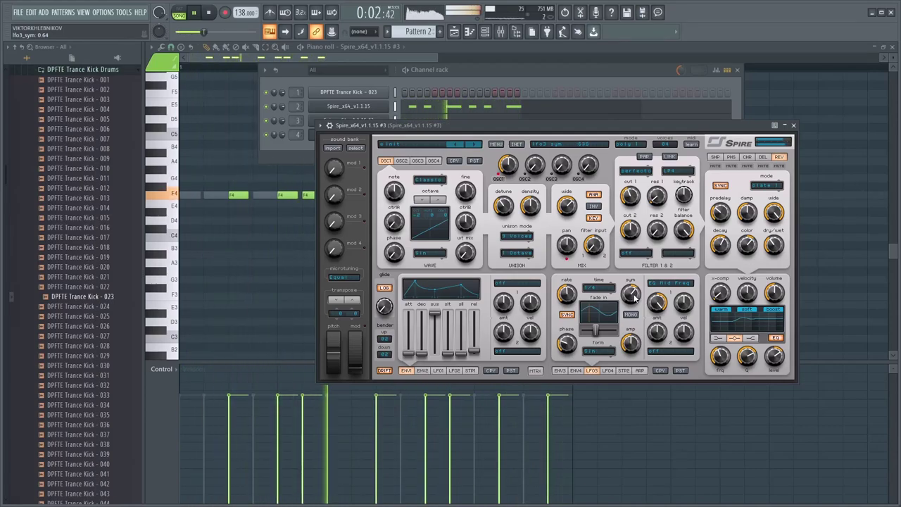
scroll(633, 301, up, 6)
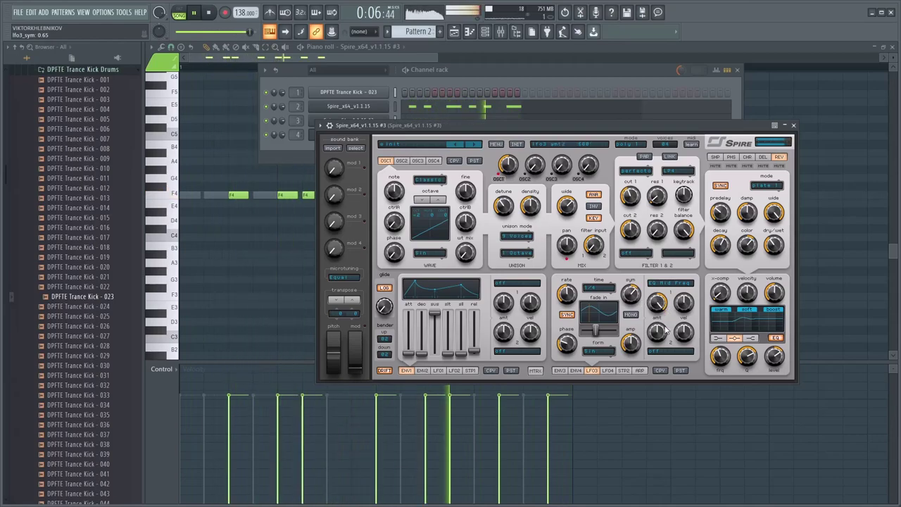
scroll(571, 327, up, 5)
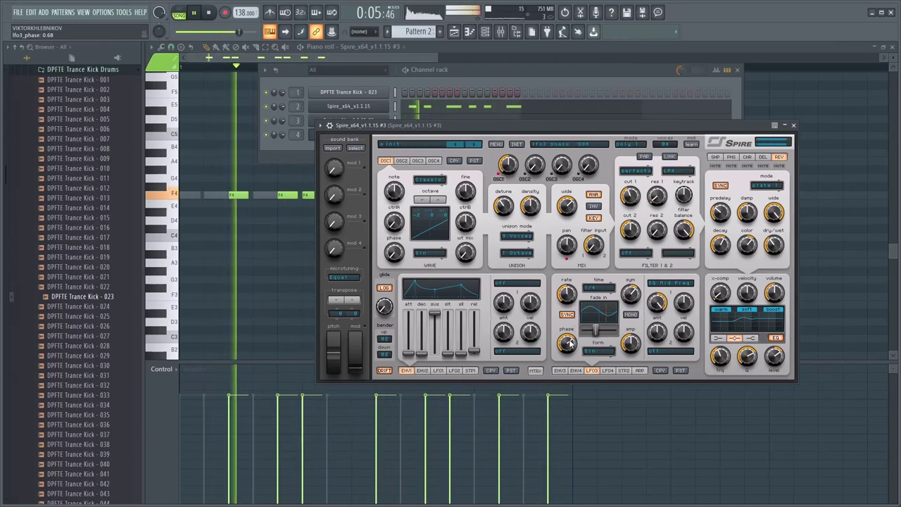
drag(572, 339, 570, 365)
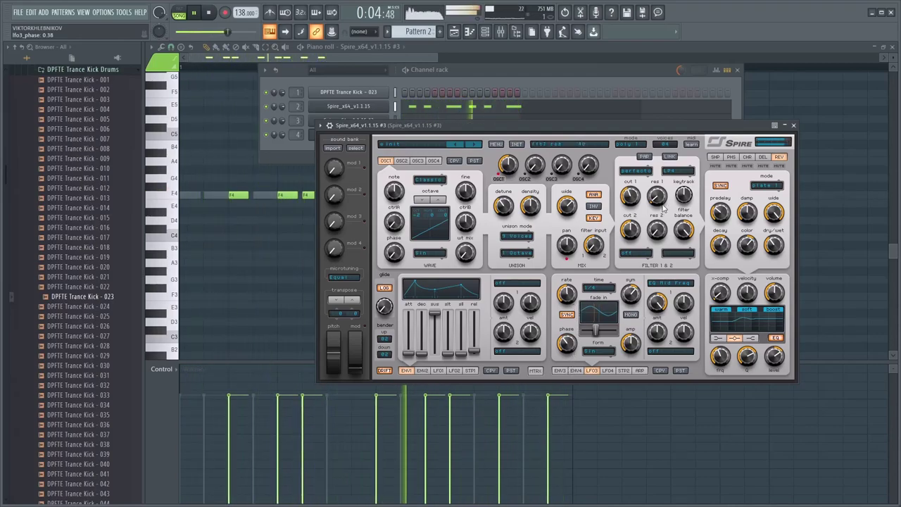
- Readjust the third Spire's filter 1 cutoff and the ENV3 decay and amount that modulate it
drag(628, 204, 641, 154)
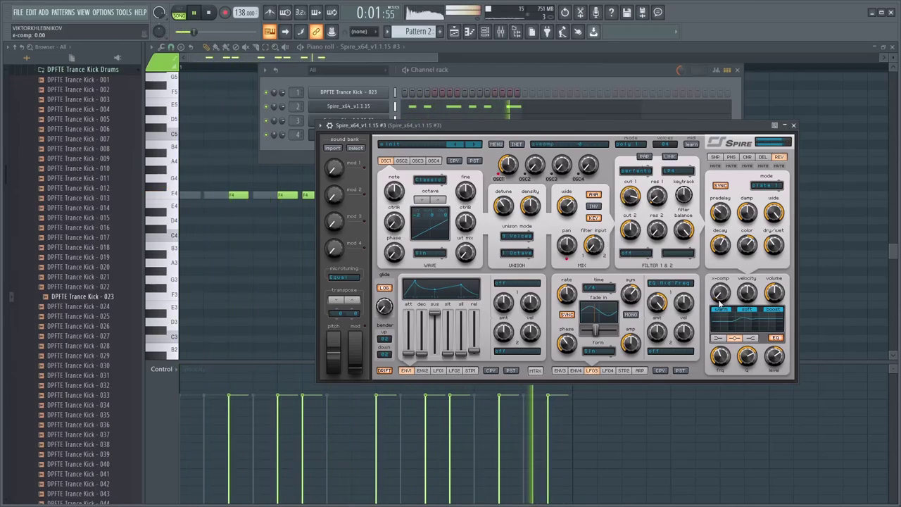
click(348, 105)
click(349, 106)
drag(628, 199, 621, 223)
click(559, 370)
drag(575, 338, 577, 349)
mouse_move(655, 310)
mouse_down()
mouse_move(657, 318)
mouse_move(659, 298)
mouse_up()
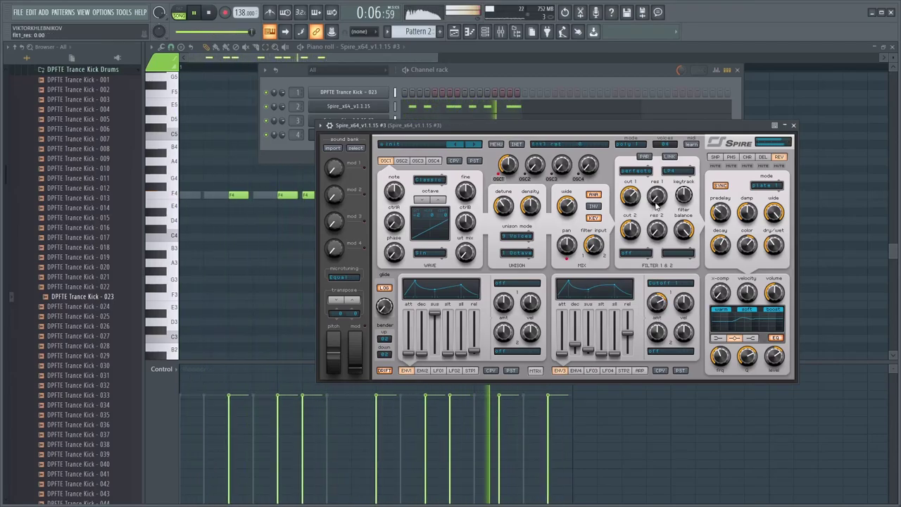
- Insert Fruity parametric EQ 2 after Kickstart on the third Spire's mixer track, cut the lows and lift the highs, with band 4 boosted near 3185 Hz
click(478, 77)
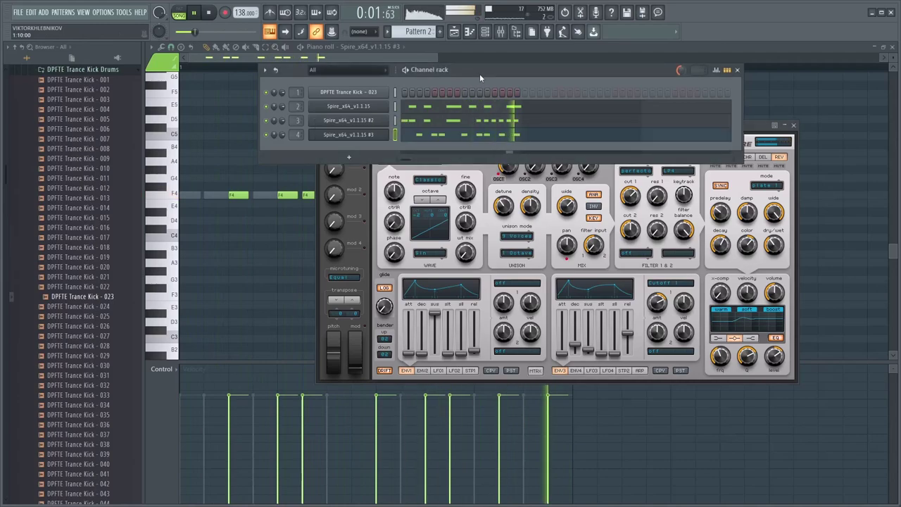
click(500, 31)
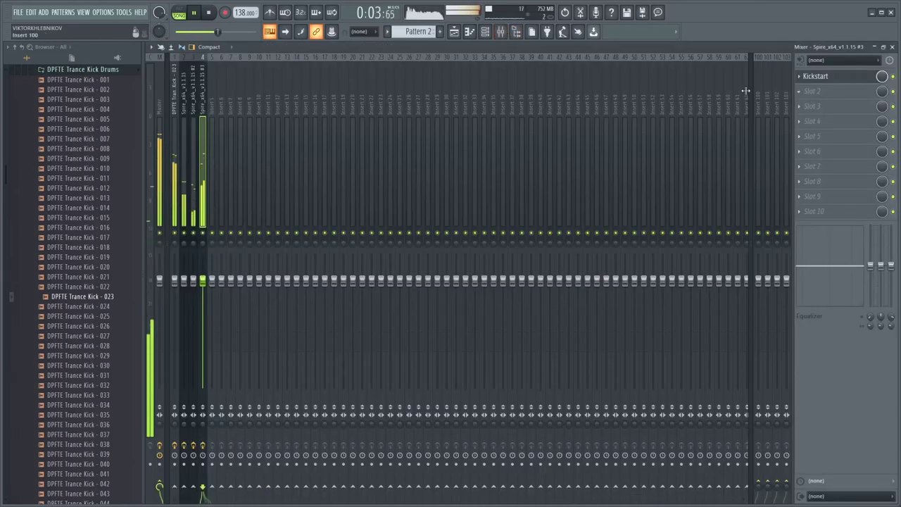
click(817, 76)
click(208, 95)
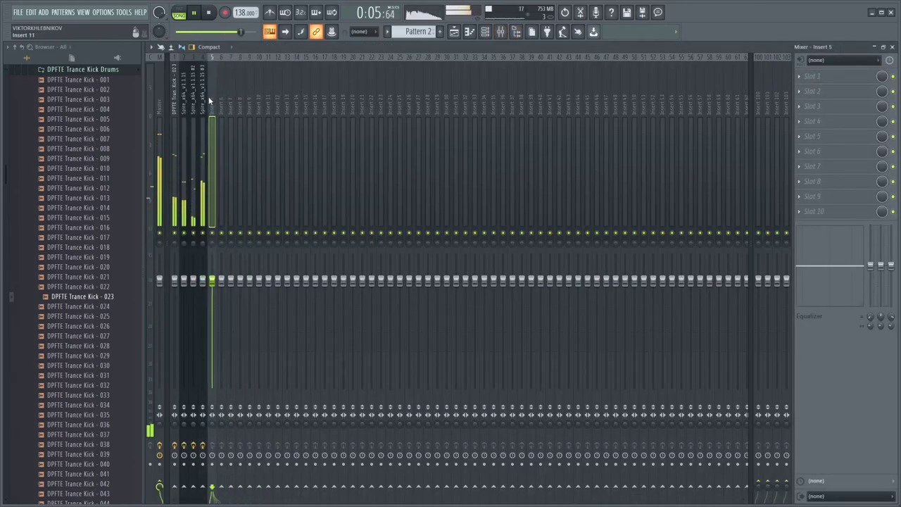
click(812, 91)
click(669, 234)
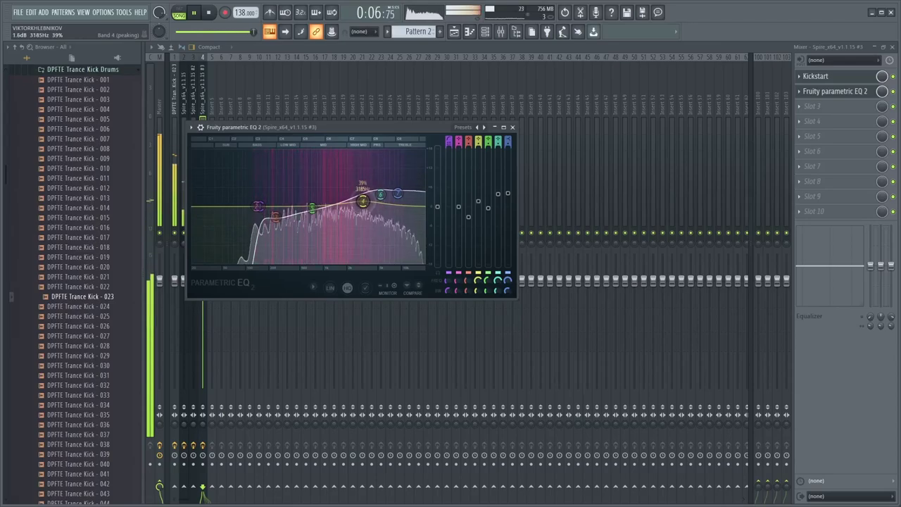
click(201, 92)
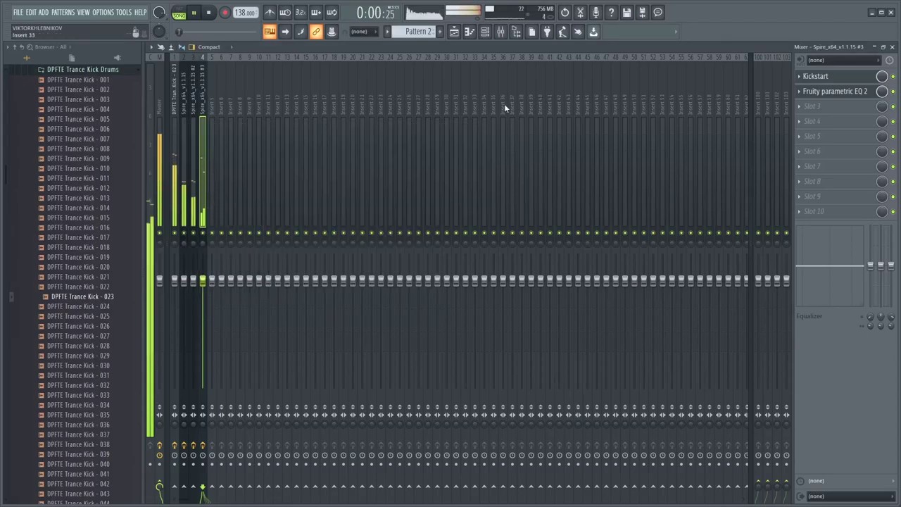
- Reopen the third Spire from the channel rack and set its reverb dry/wet to 0.15
key(F7)
key(F6)
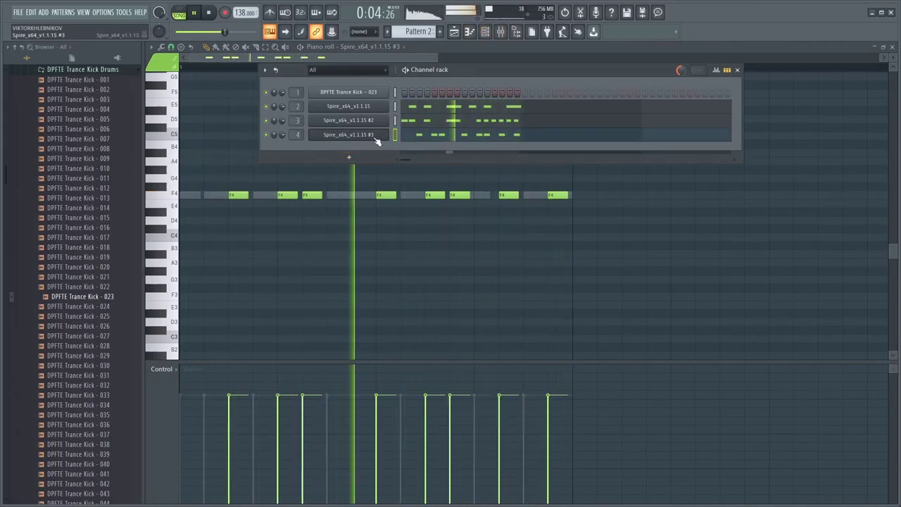
key(F6)
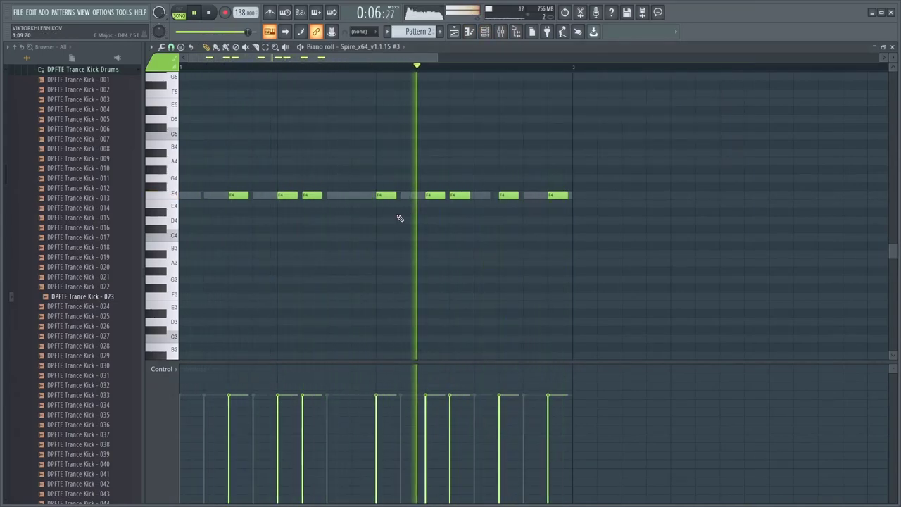
click(485, 33)
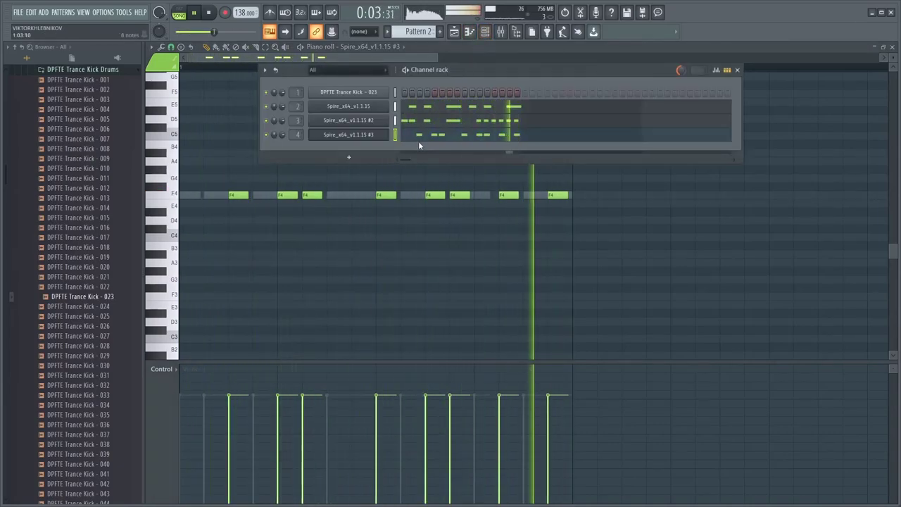
click(375, 134)
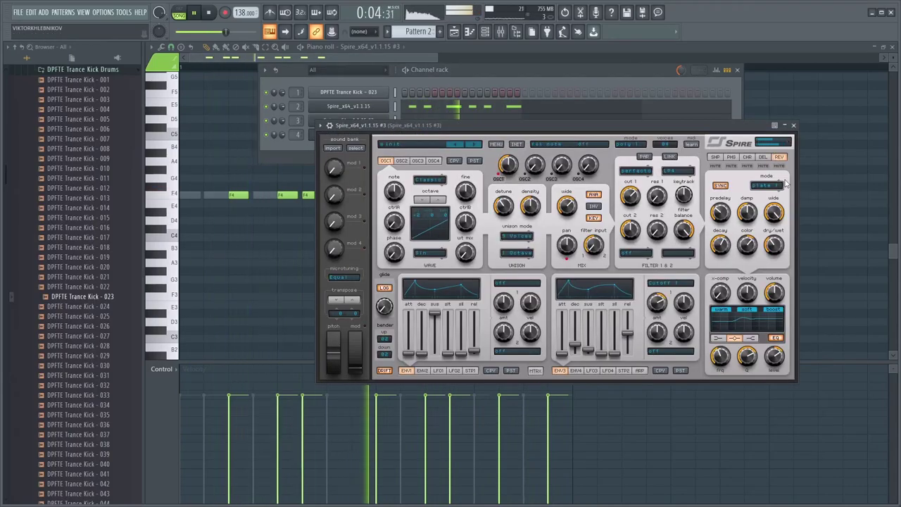
drag(773, 260, 773, 246)
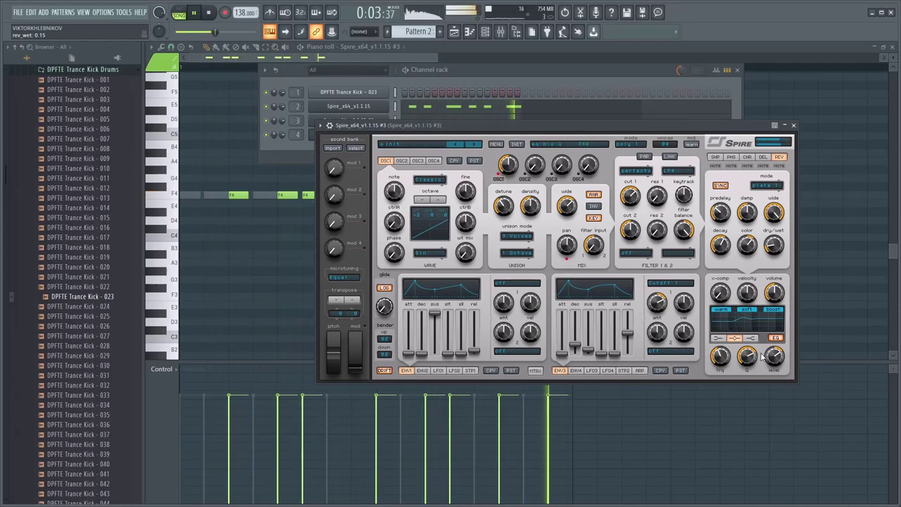
- Reshape the third Spire's EQ mid band by adjusting its frequency, setting Q to 0.61 and level to 0.66
drag(748, 359, 722, 366)
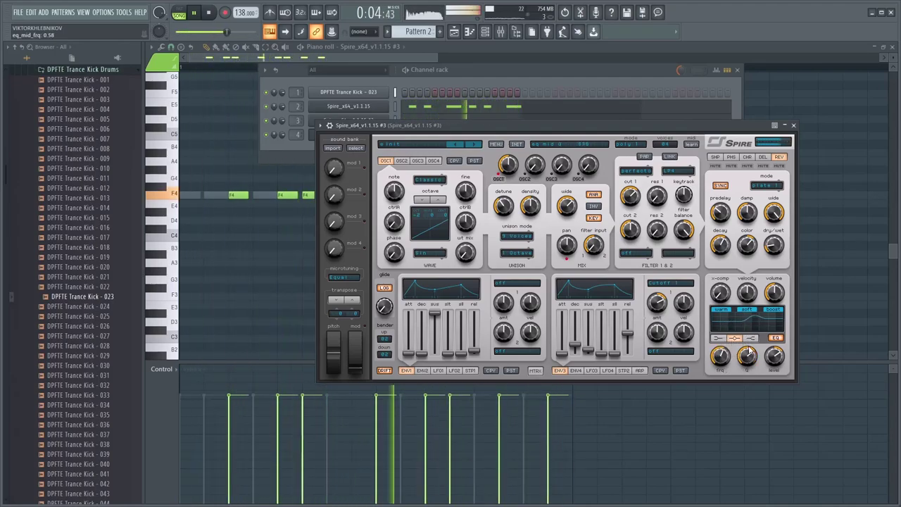
drag(748, 364, 750, 328)
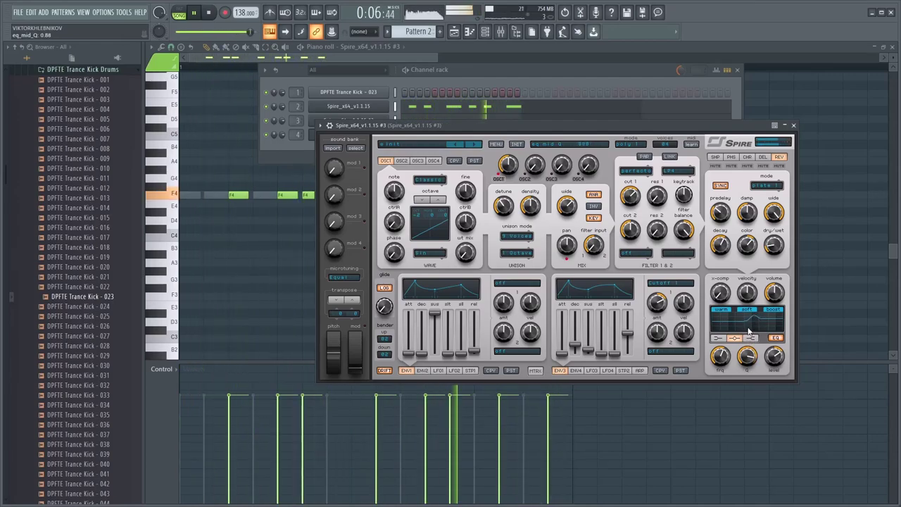
drag(720, 361, 771, 367)
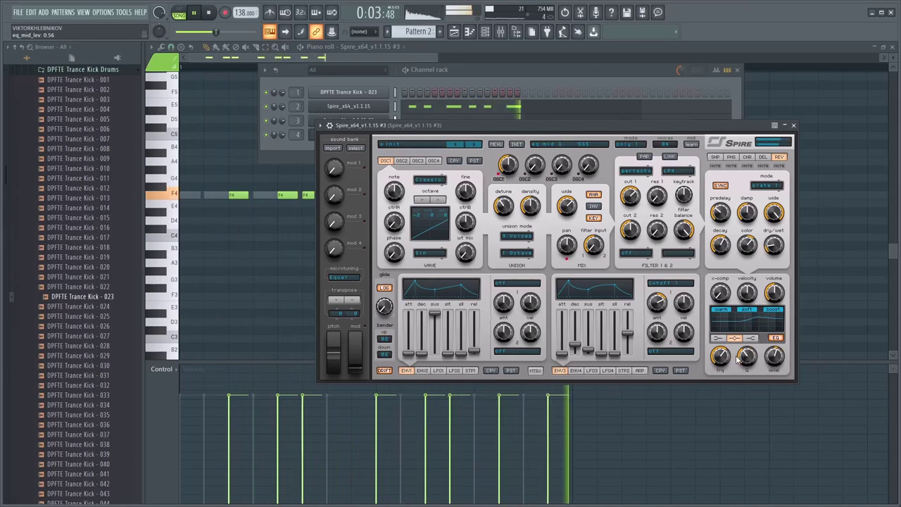
drag(720, 357, 749, 336)
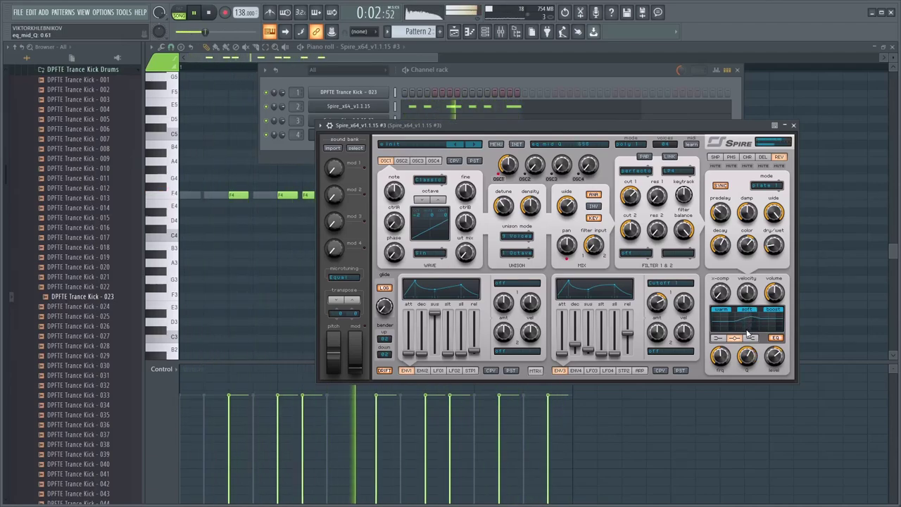
scroll(773, 357, up, 2)
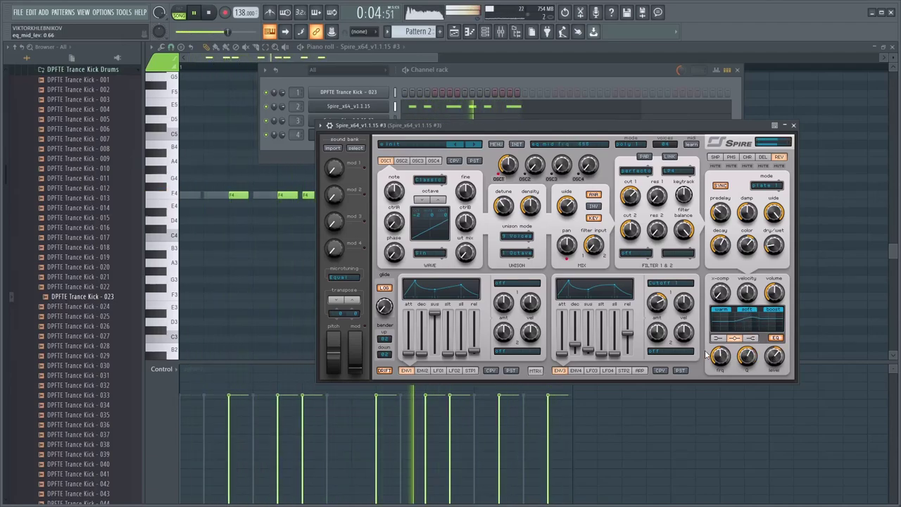
- Lower the third Spire's filter 1 cutoff and raise the ENV3 decay and amount acting on it, auditioning the result
mouse_move(629, 196)
mouse_down()
mouse_move(631, 227)
mouse_move(631, 184)
mouse_up()
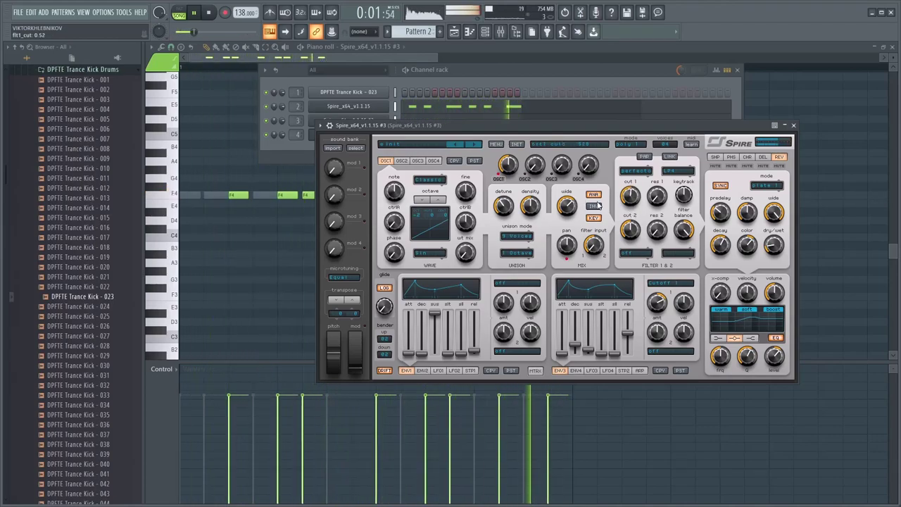
key(space)
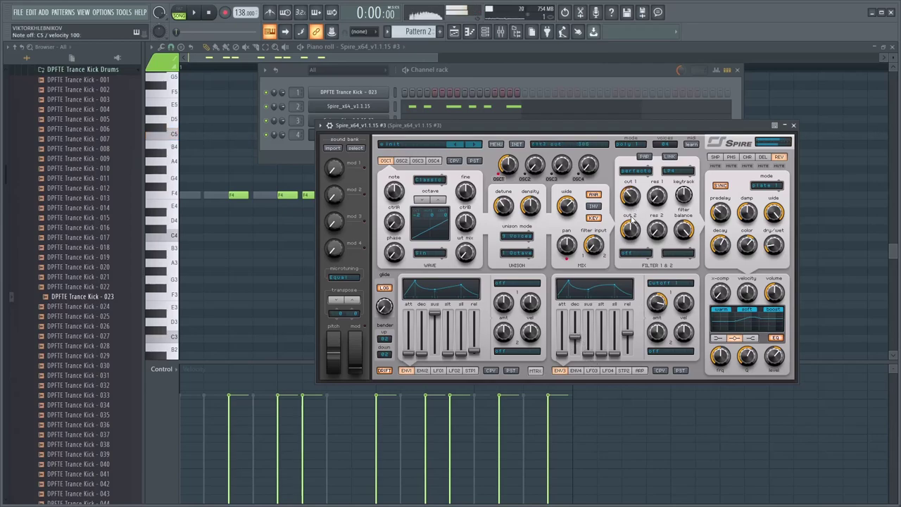
key(space)
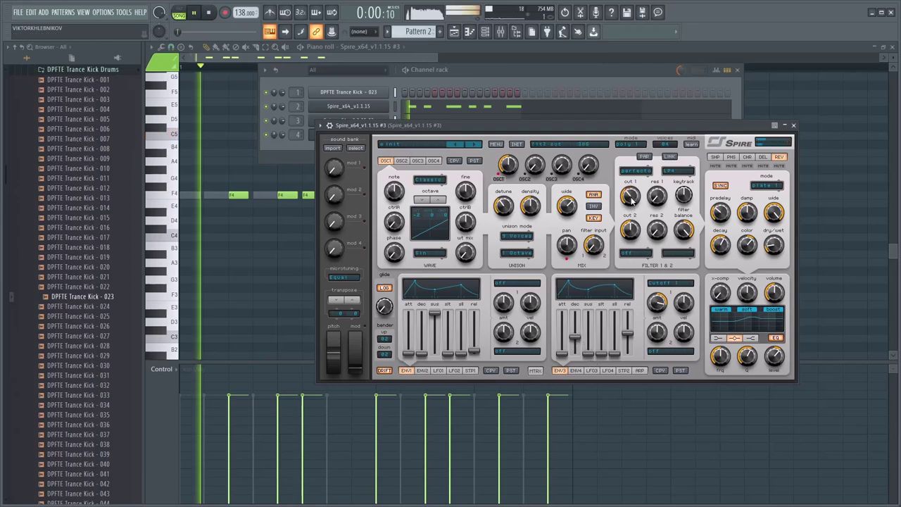
- Clear the third Spire's pattern and draw consecutive F4 sixteenth notes from the second step to the middle of the bar
click(469, 79)
key(space)
key(ctrl+a)
key(Delete)
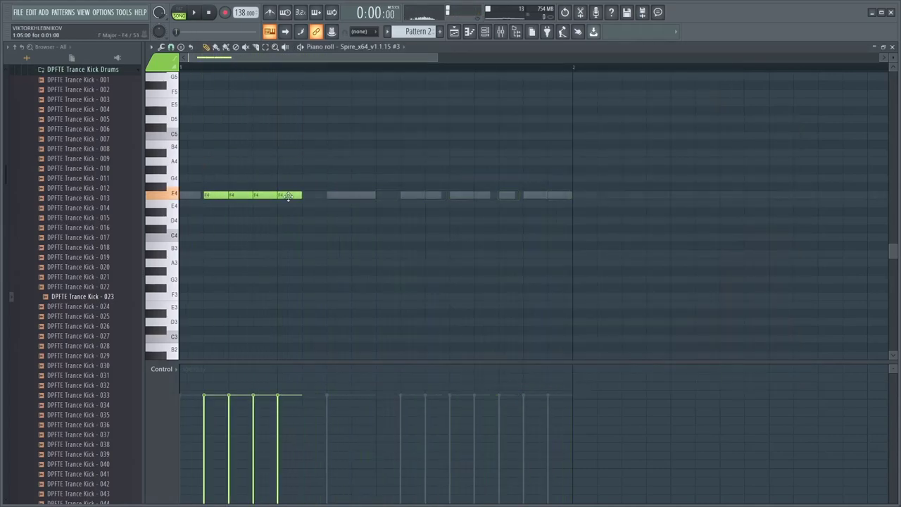
key(space)
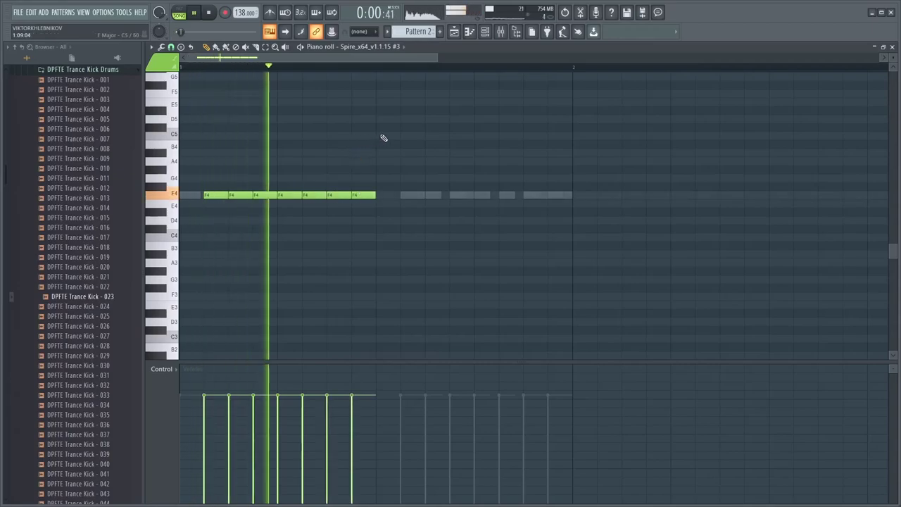
- Remove the F4 note on the second beat and duplicate the half-bar rhythm to fill the bar
right_click(292, 195)
key(space)
drag(424, 148, 230, 197)
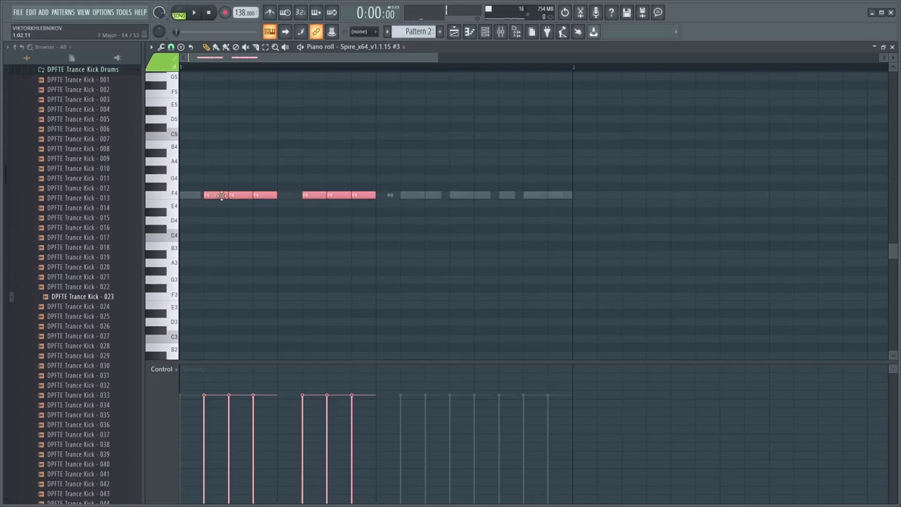
key(ctrl+b)
key(space)
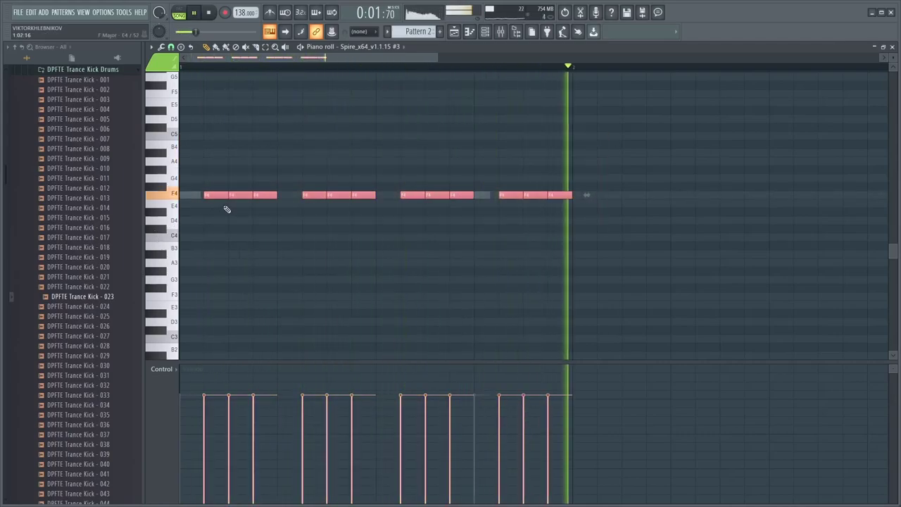
- Delete the second-to-last F4 note and slightly shorten all remaining notes of the third Spire
right_click(537, 195)
drag(571, 175, 198, 223)
drag(228, 195, 224, 196)
click(334, 133)
- Compare the groove without main swing and with it at 51%, and reset the main swing to 0%
click(485, 32)
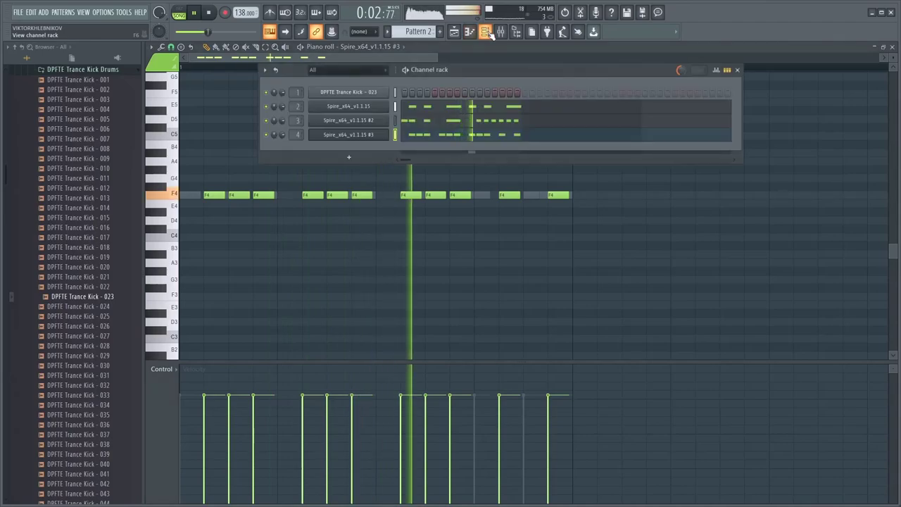
right_click(681, 71)
click(683, 76)
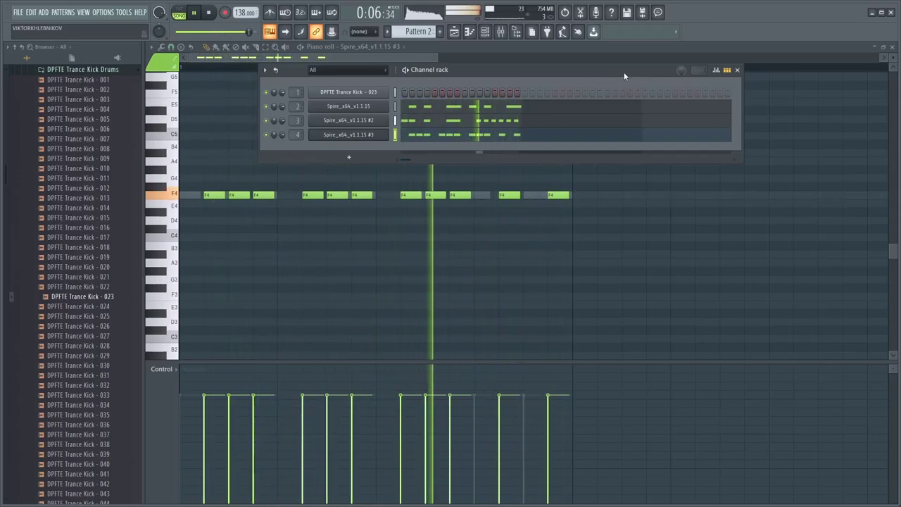
drag(679, 70, 679, 52)
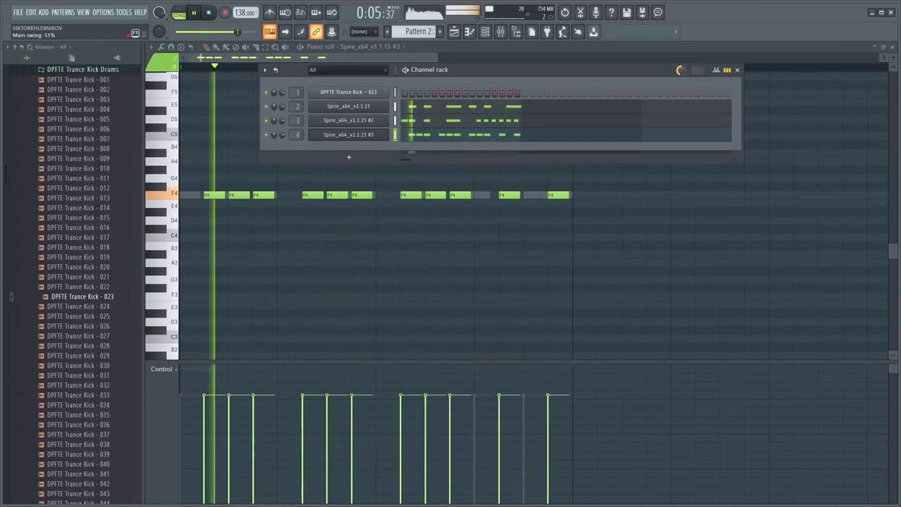
right_click(679, 70)
click(683, 73)
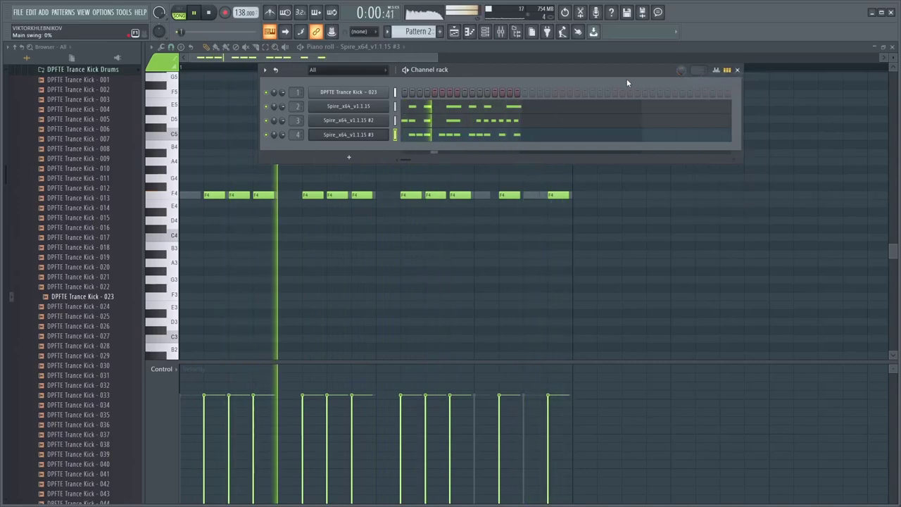
- Lower the third Spire's mixer fader to 83% (-3.9 dB)
click(501, 32)
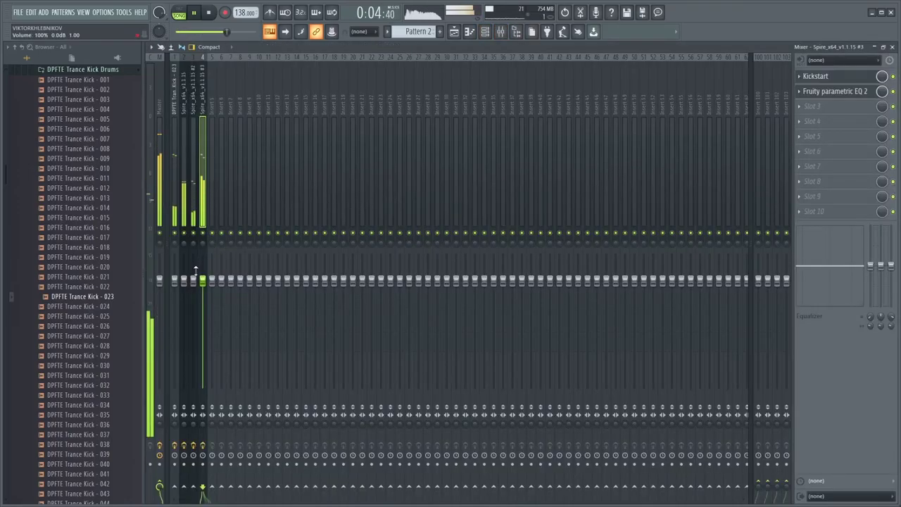
drag(202, 283, 203, 290)
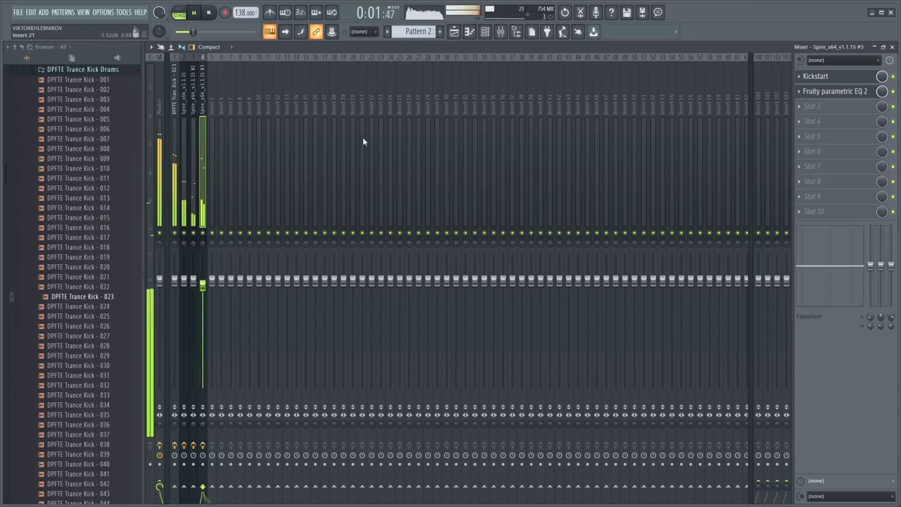
click(476, 34)
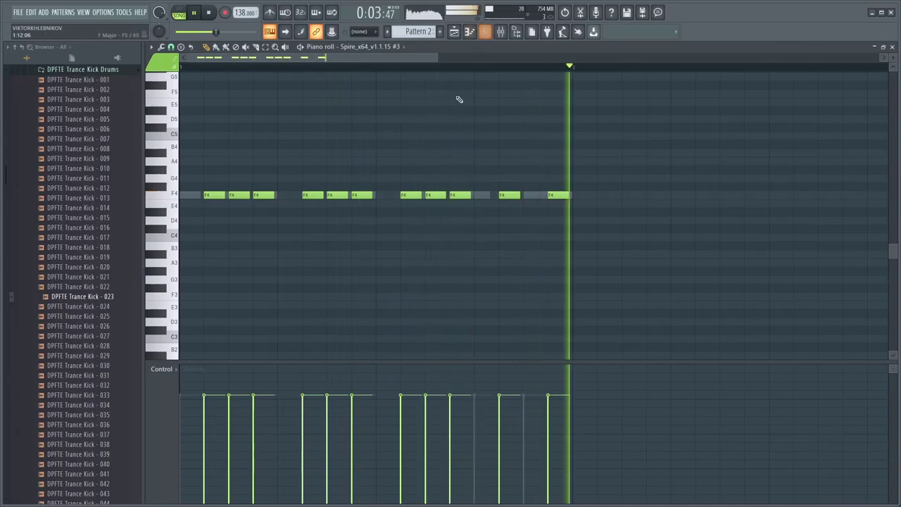
click(501, 29)
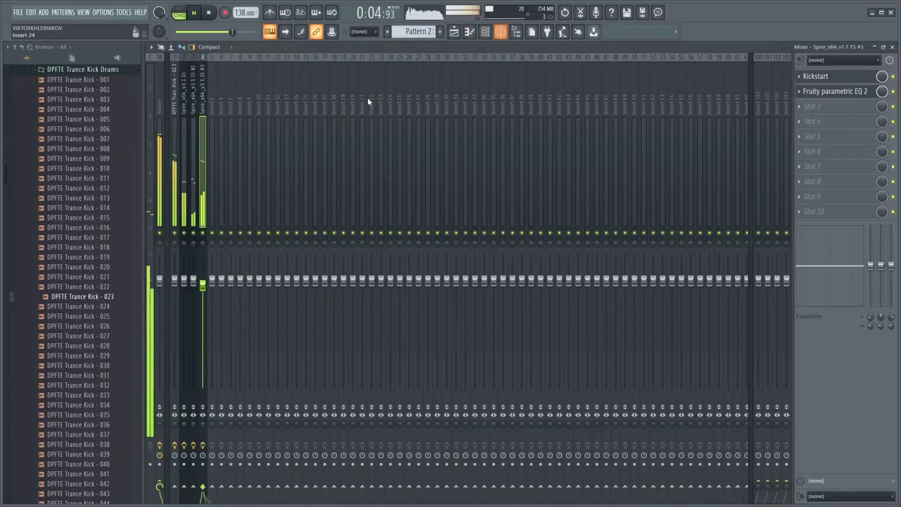
click(191, 220)
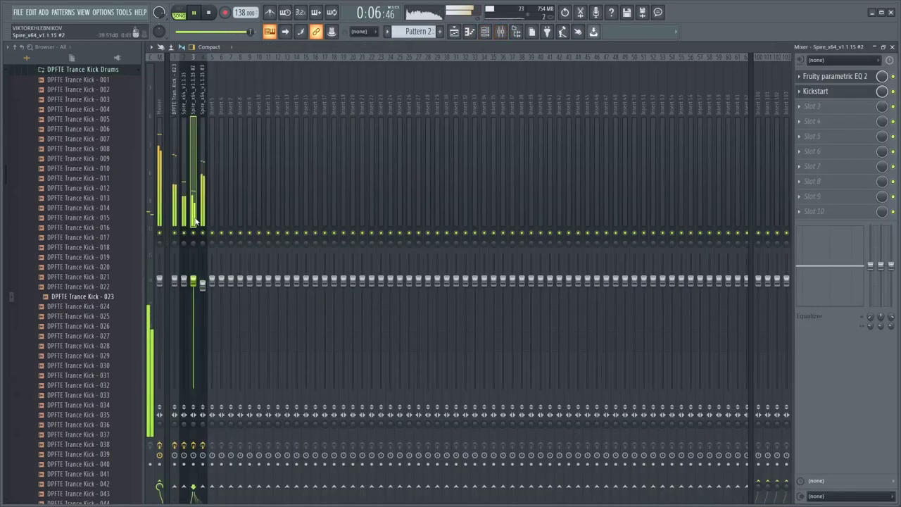
click(201, 287)
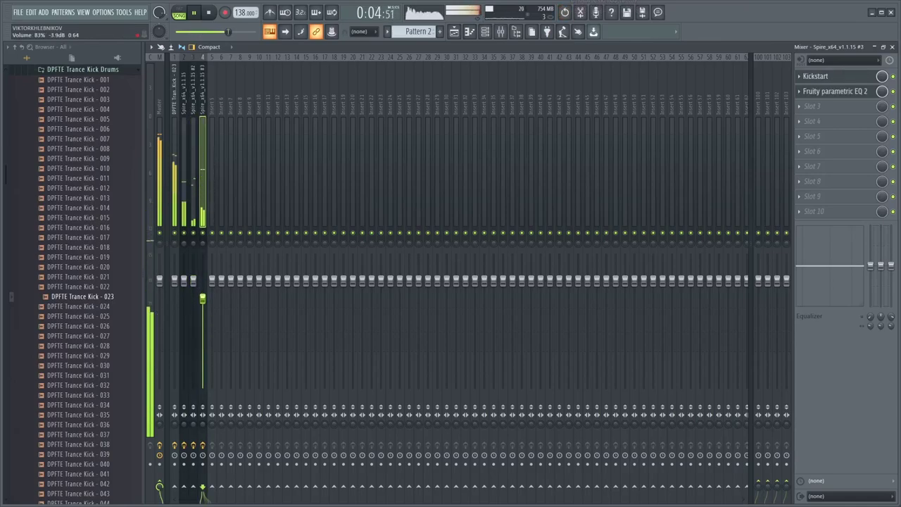
- Solo the first Spire's mixer track, raise its volume to 112% (2.7 dB), and unsolo it
right_click(185, 234)
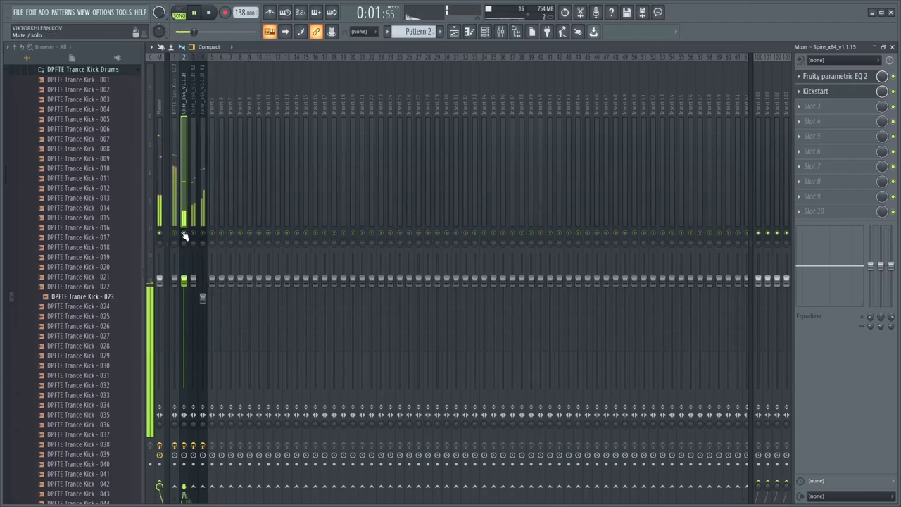
drag(178, 256, 178, 243)
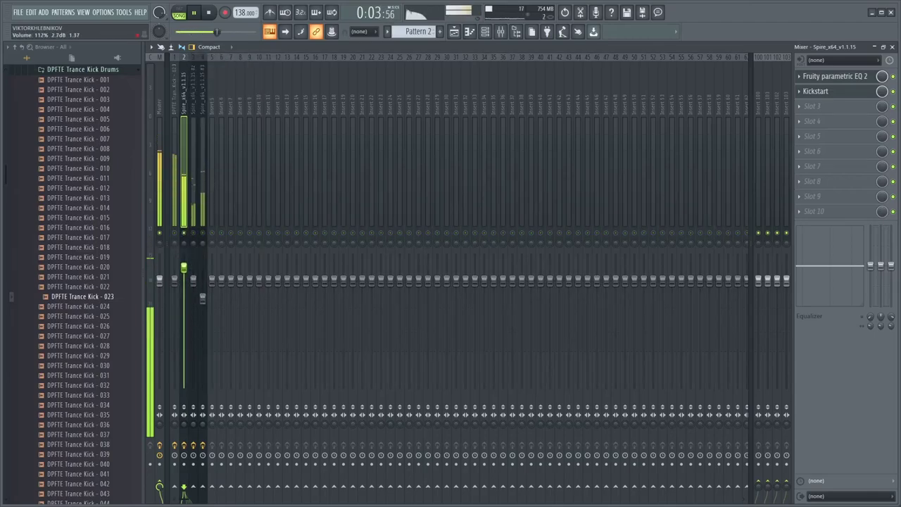
right_click(183, 233)
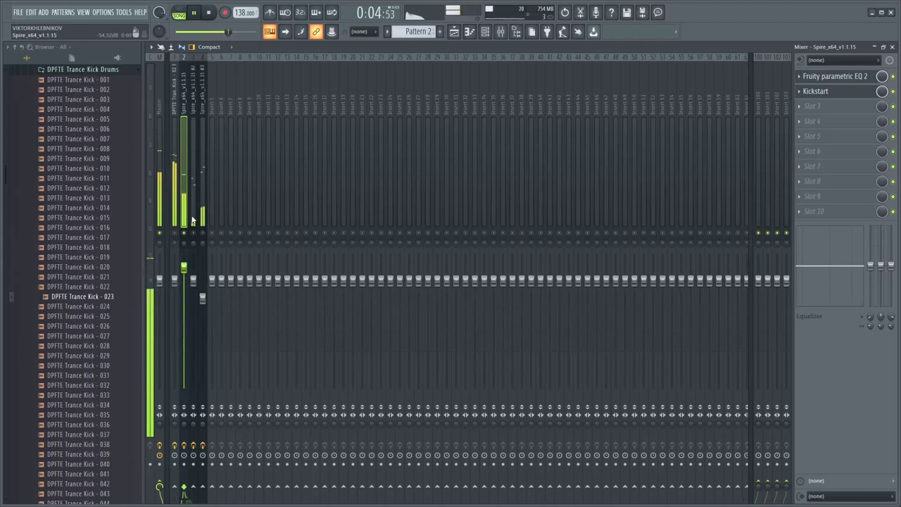
- Clone the third Spire channel in the channel rack
click(203, 174)
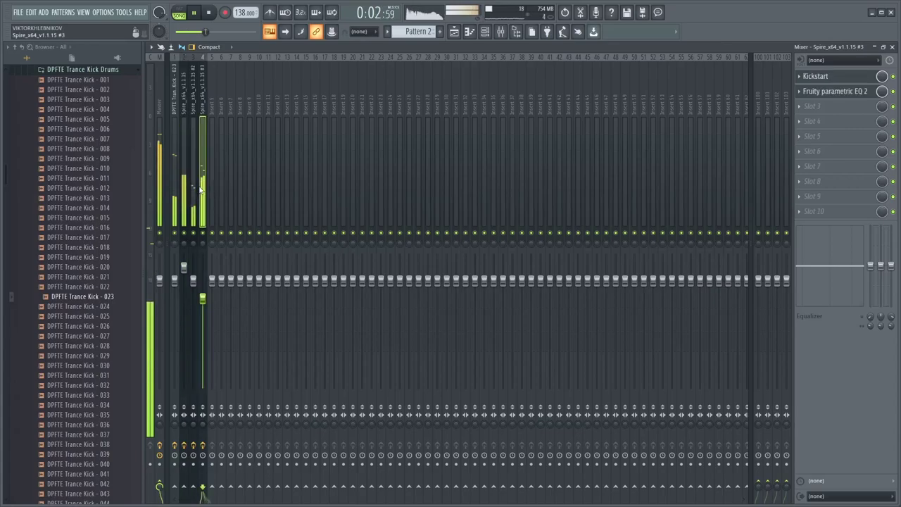
key(F7)
key(F6)
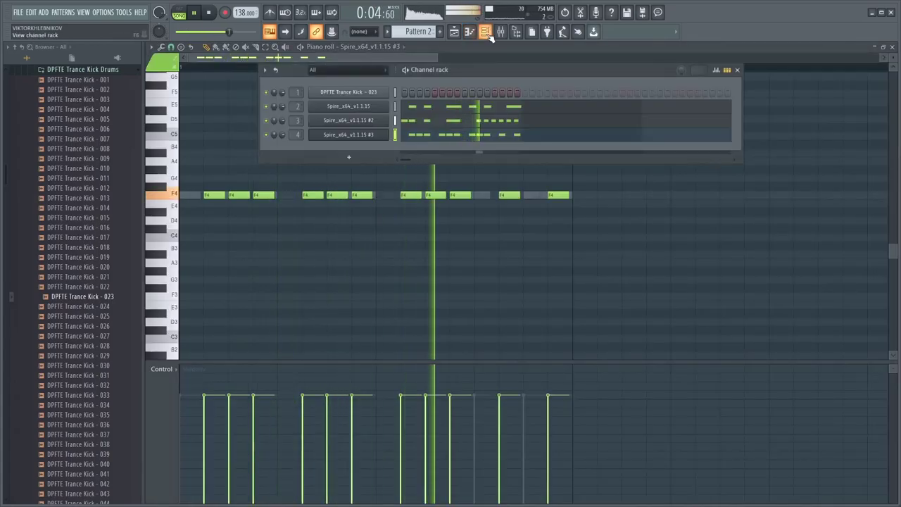
right_click(369, 143)
click(408, 211)
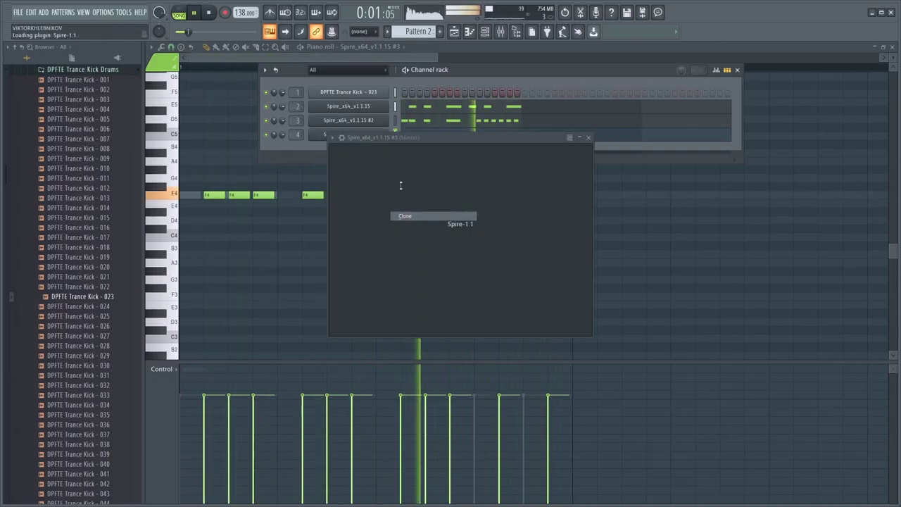
- Copy the third Spire's notes to its clone and route the clone to its own mixer track 5
click(398, 121)
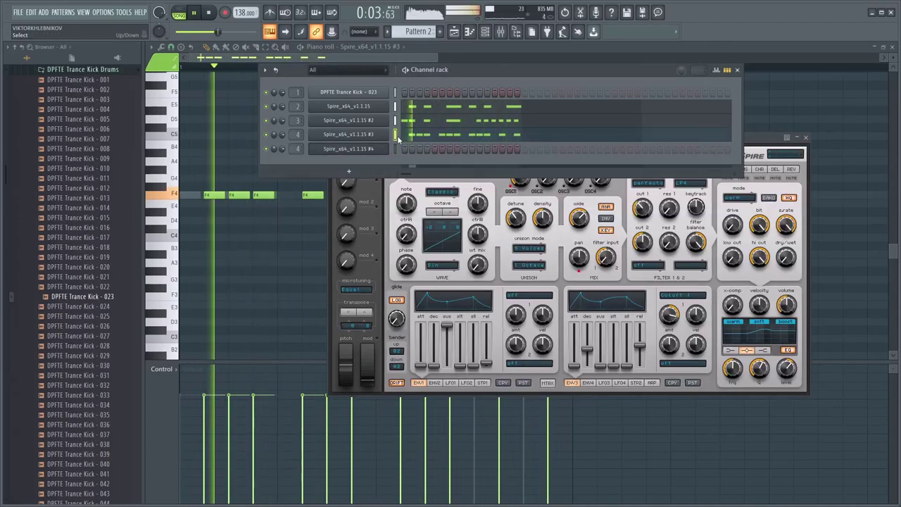
double_click(395, 149)
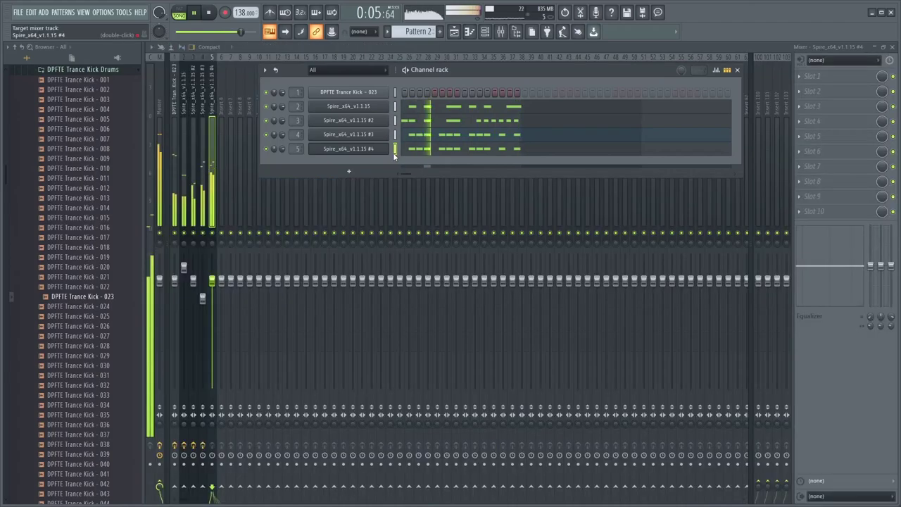
key(F6)
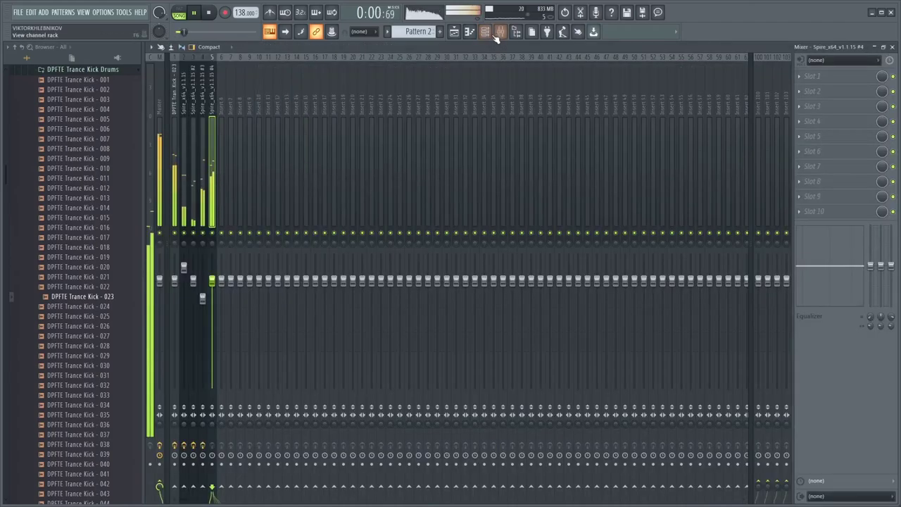
- Open the fourth Spire and set oscillator 1 to octave -1 with the unison detune at 0
key(F6)
click(370, 148)
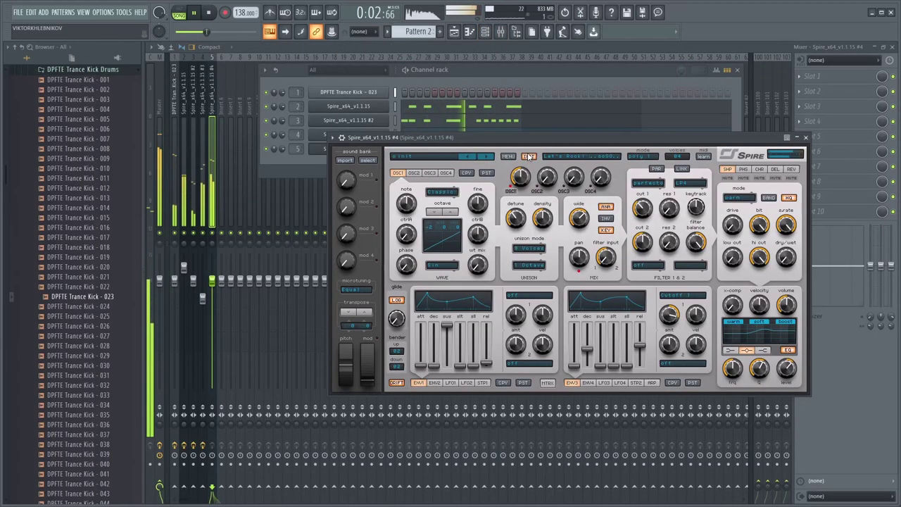
click(436, 213)
drag(540, 239, 514, 224)
drag(507, 259, 511, 252)
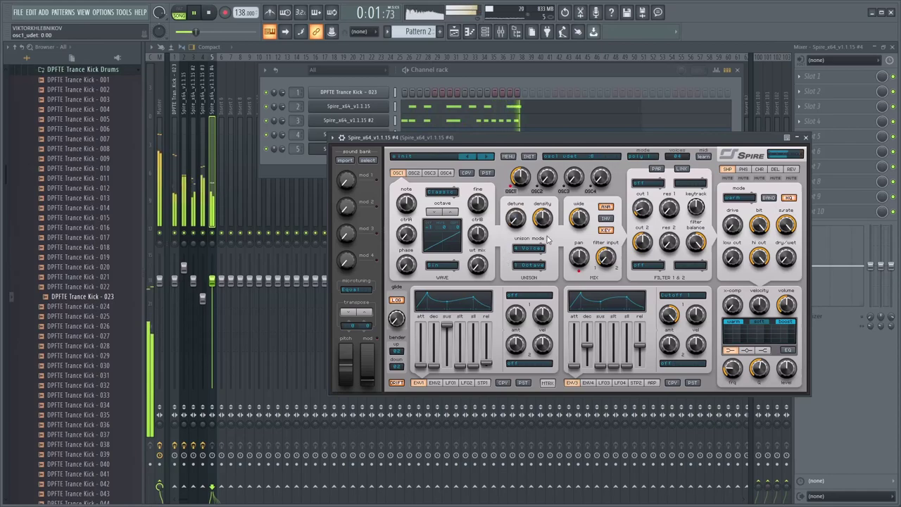
- Raise the fourth Spire's filter 1 cutoff, try different CtrlA positions on oscillator 1, and return CtrlA to 0
drag(642, 208, 646, 217)
drag(648, 174, 646, 170)
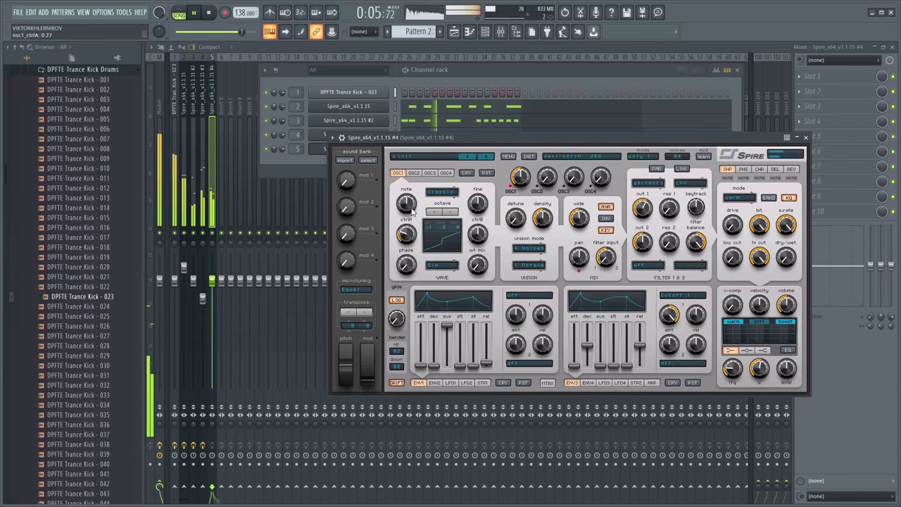
drag(412, 237, 412, 202)
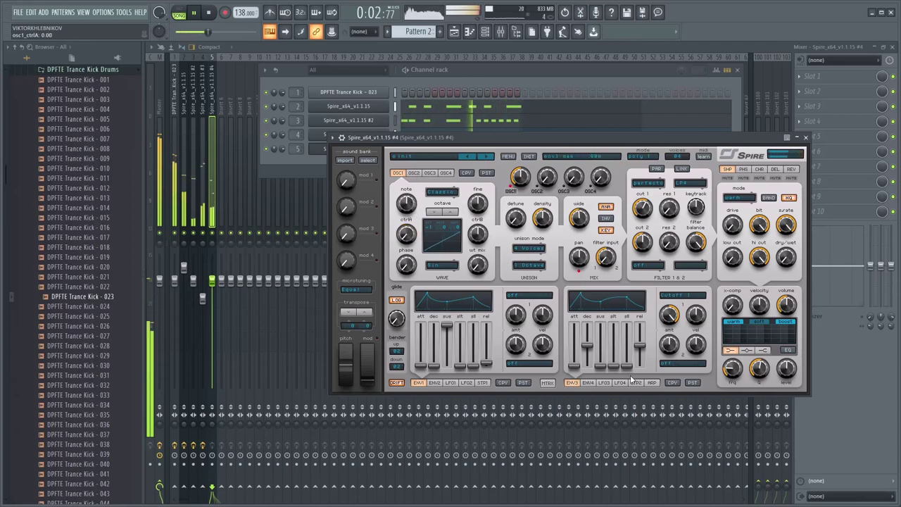
- Assign a tempo-synced LFO3 to Osc1 CtrlA in the fourth Spire with a modulation amount of 1.00
click(604, 382)
click(679, 294)
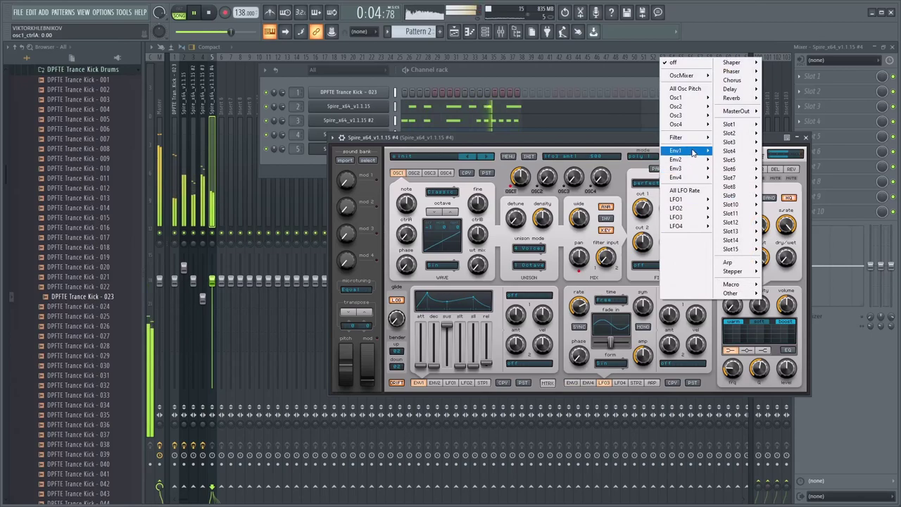
mouse_move(693, 97)
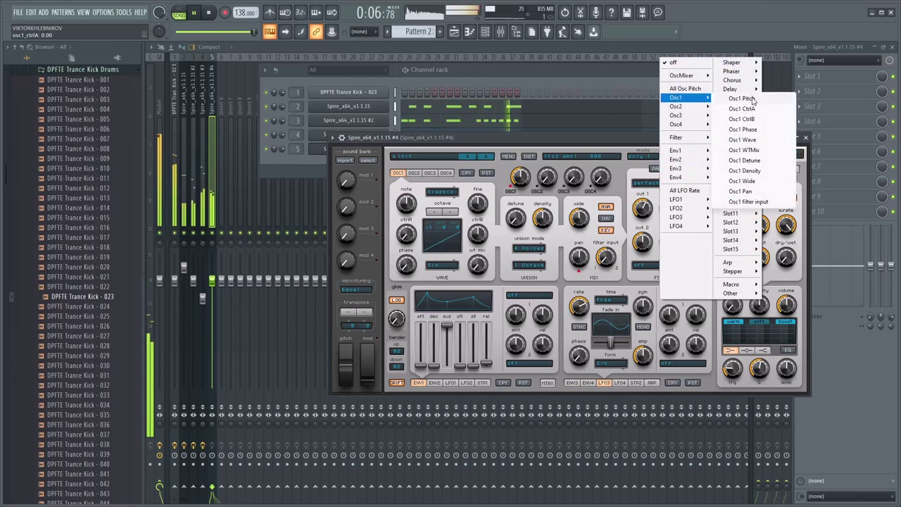
click(741, 108)
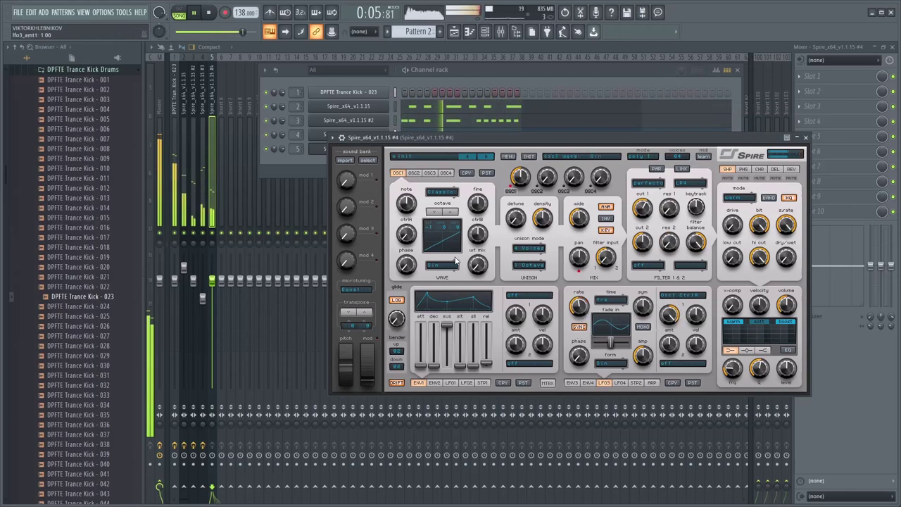
drag(669, 313, 672, 325)
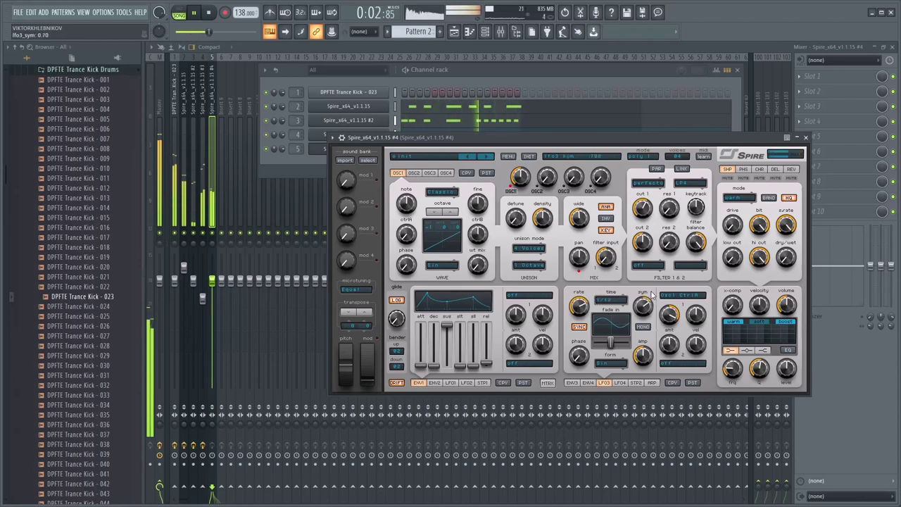
drag(669, 315, 674, 320)
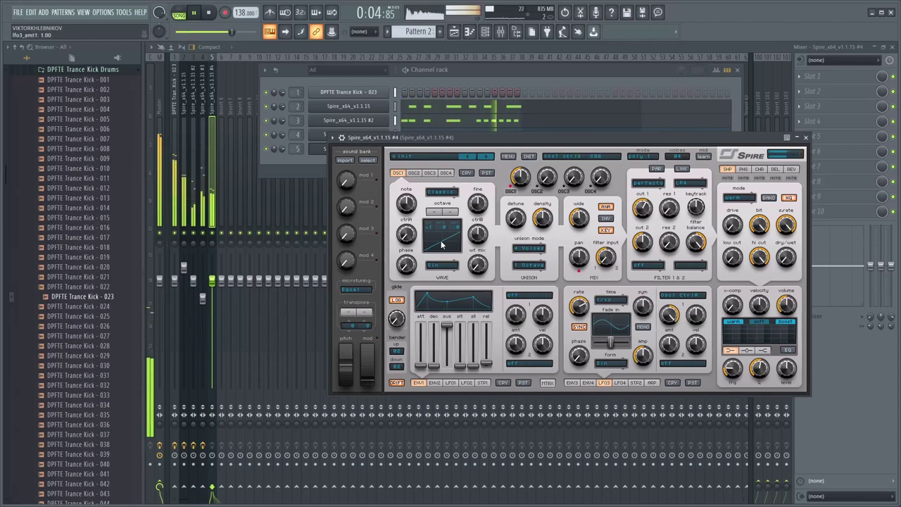
- Set oscillator 1's CtrlA to 0.20 and fine-tune LFO3's time, symmetry and modulation amount
drag(402, 211, 400, 176)
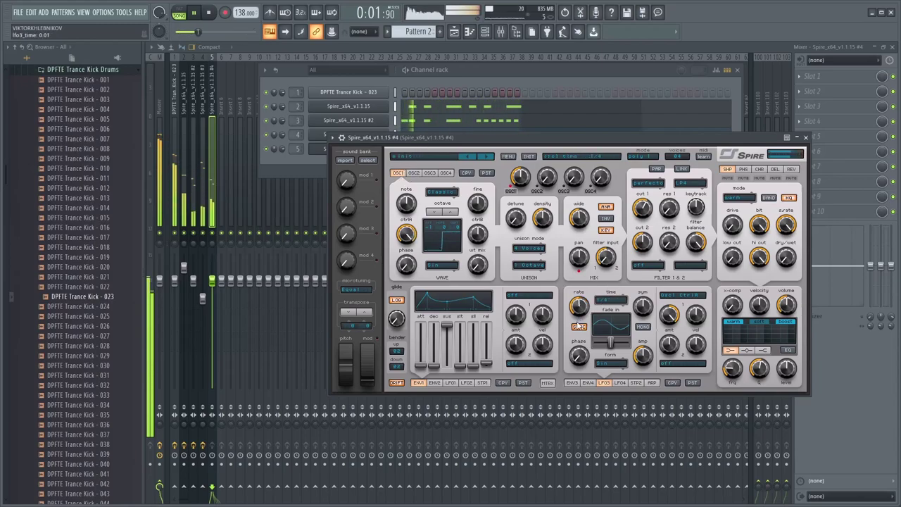
drag(653, 299, 645, 325)
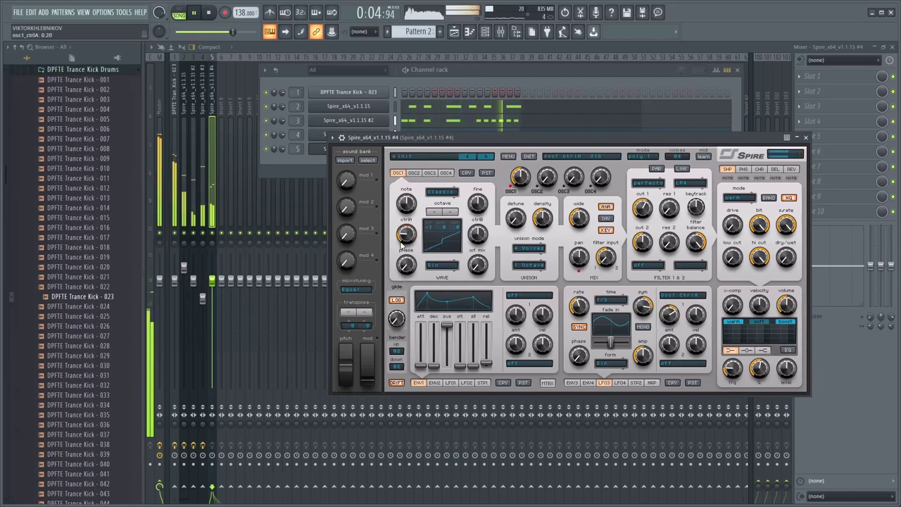
drag(404, 219, 403, 202)
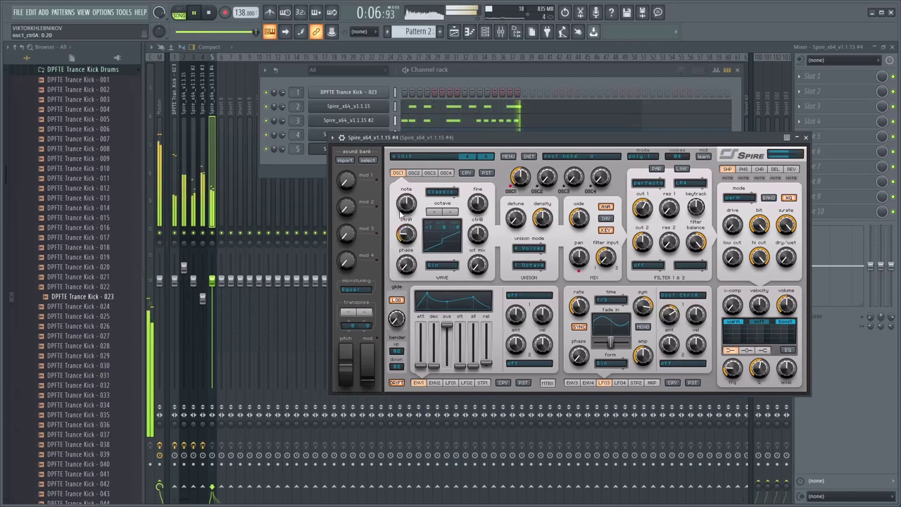
click(578, 328)
mouse_move(600, 347)
mouse_down()
mouse_move(630, 348)
mouse_move(616, 350)
mouse_up()
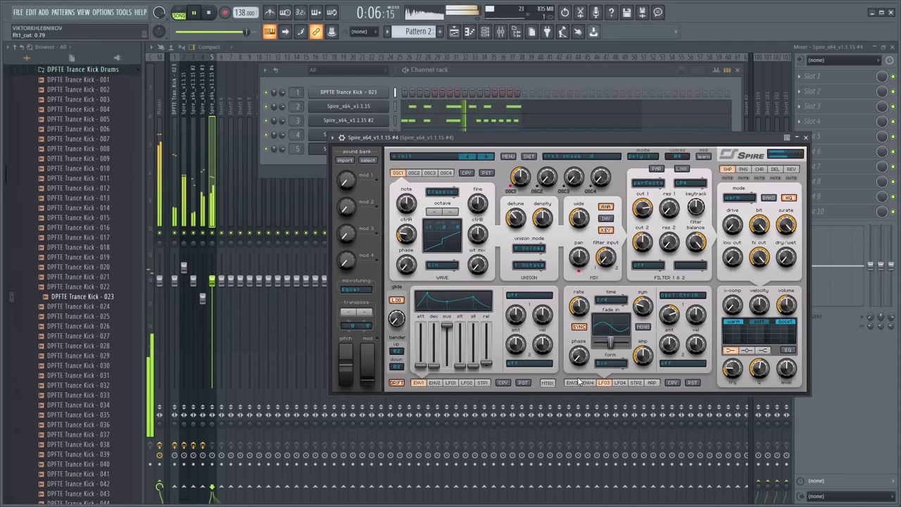
- Lower filter 1's cutoff to 0.36 and set Env3's decay to 0.39 and its cutoff modulation amount to 0.96
drag(642, 205, 648, 224)
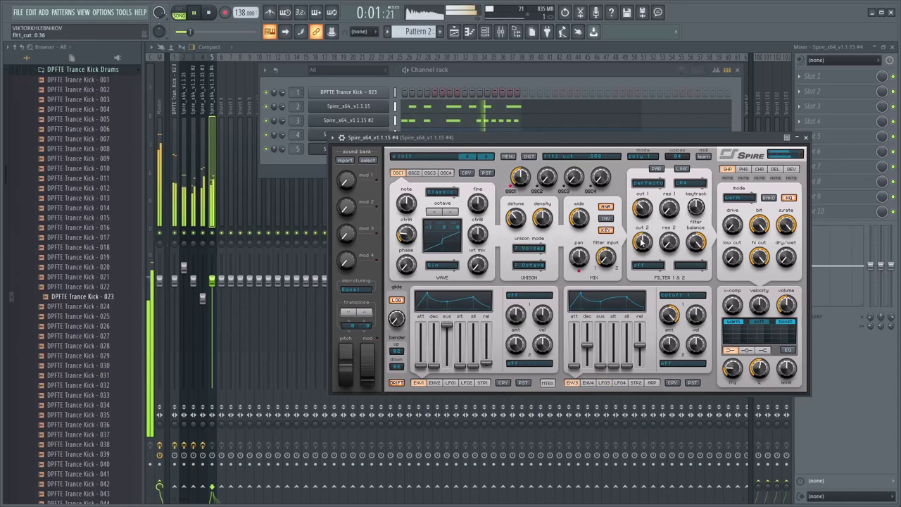
drag(587, 345, 588, 350)
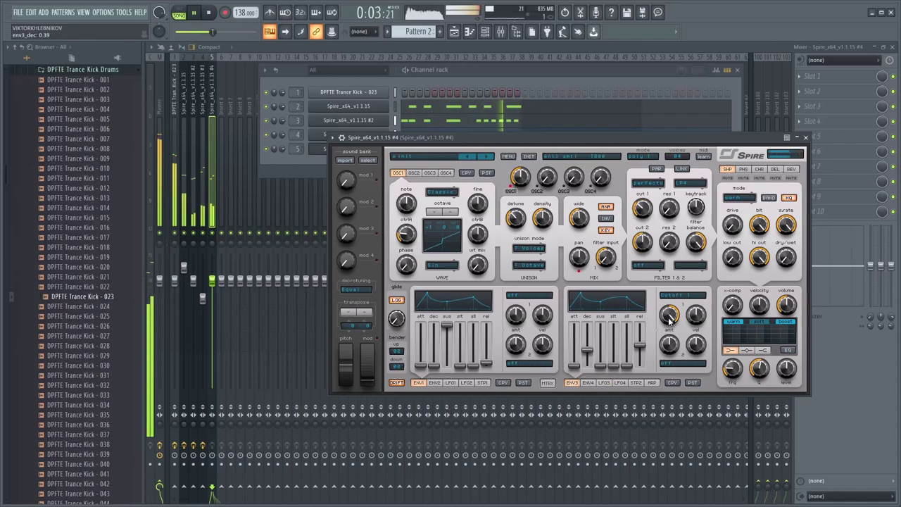
drag(437, 137, 456, 139)
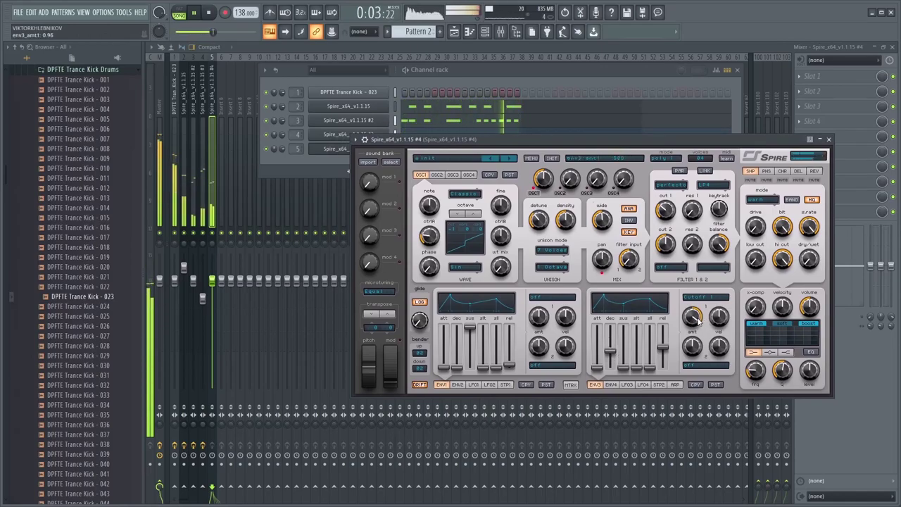
- Copy the Kickstart effect from the third Spire's mixer track to the first slot of the fourth Spire's track
click(202, 176)
click(799, 76)
drag(809, 134, 213, 204)
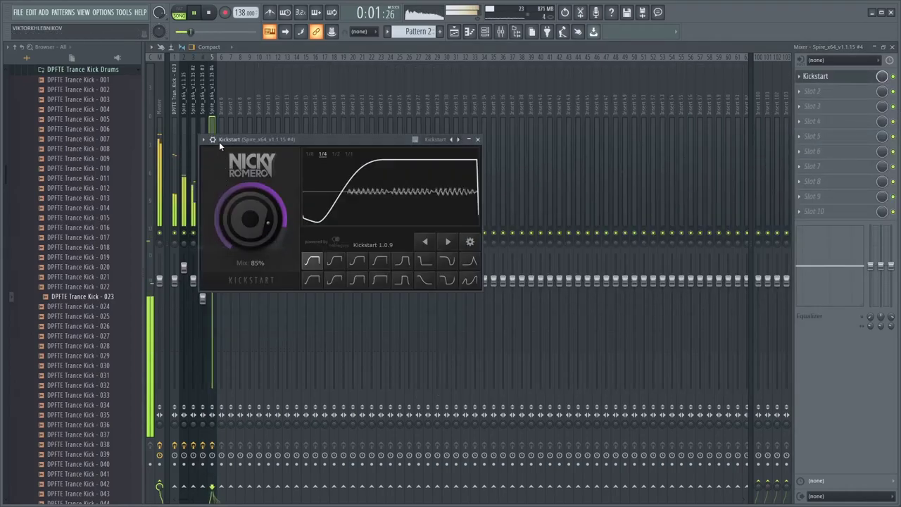
click(211, 106)
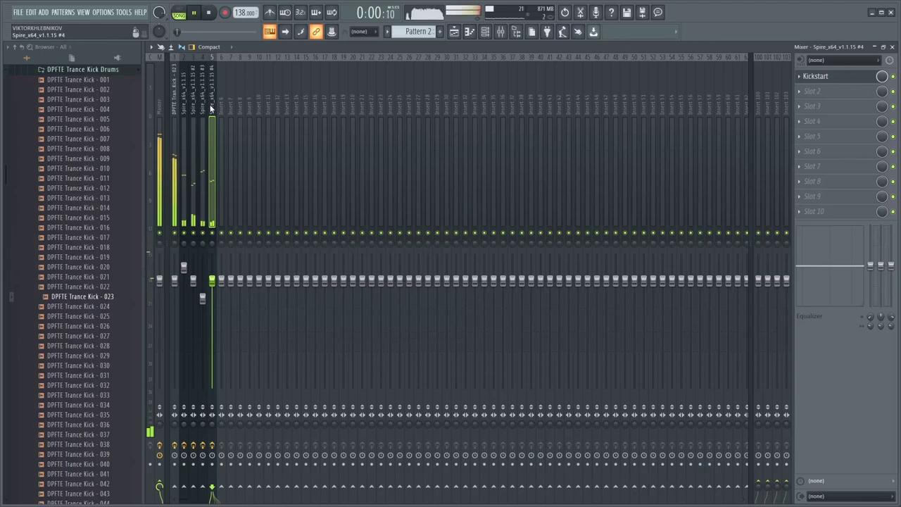
- Add Fruity parametric EQ 2 after Kickstart on the fourth Spire's track and high-pass it with band 1 at about 164 Hz
click(824, 95)
click(677, 236)
drag(257, 240, 281, 231)
scroll(282, 232, down, 2)
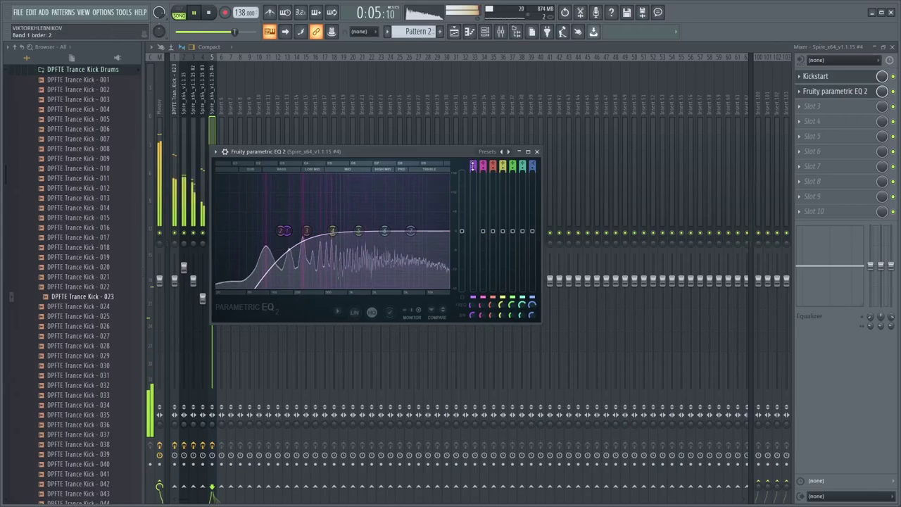
scroll(287, 235, up, 3)
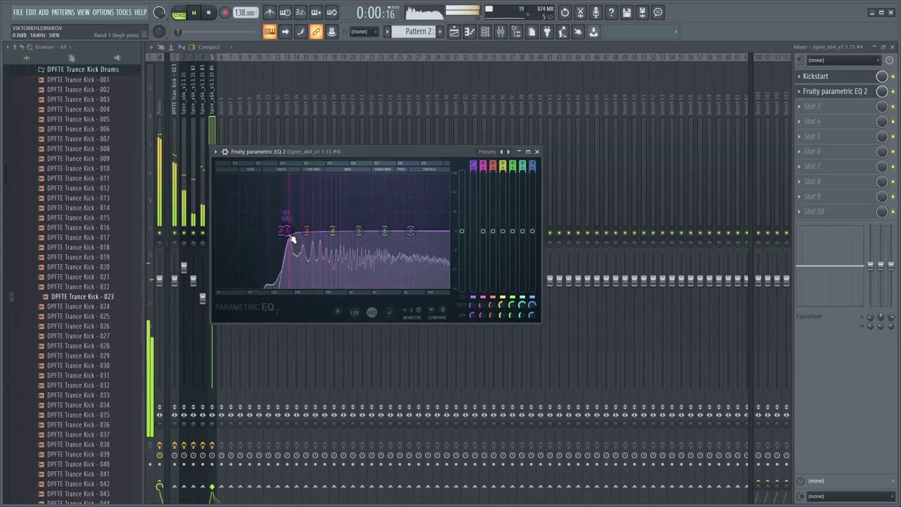
drag(307, 231, 409, 225)
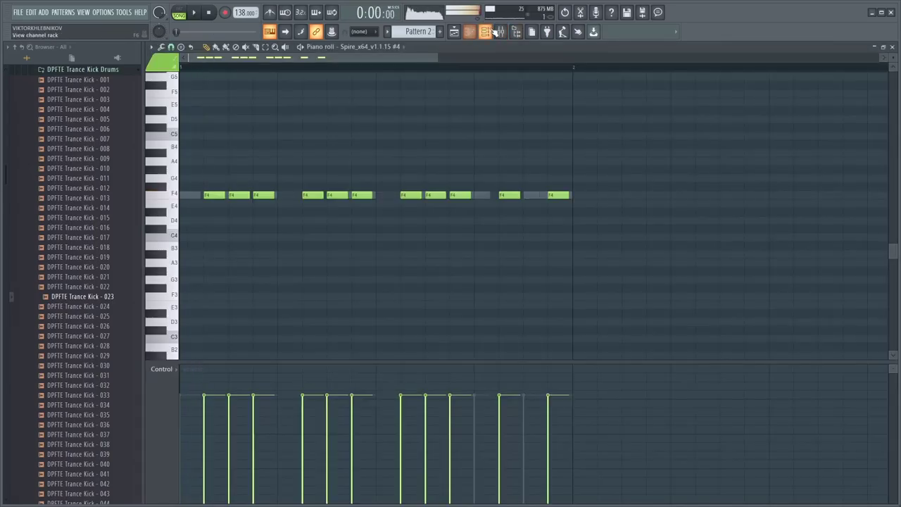
- Clone the fourth Spire channel in the channel rack
click(516, 31)
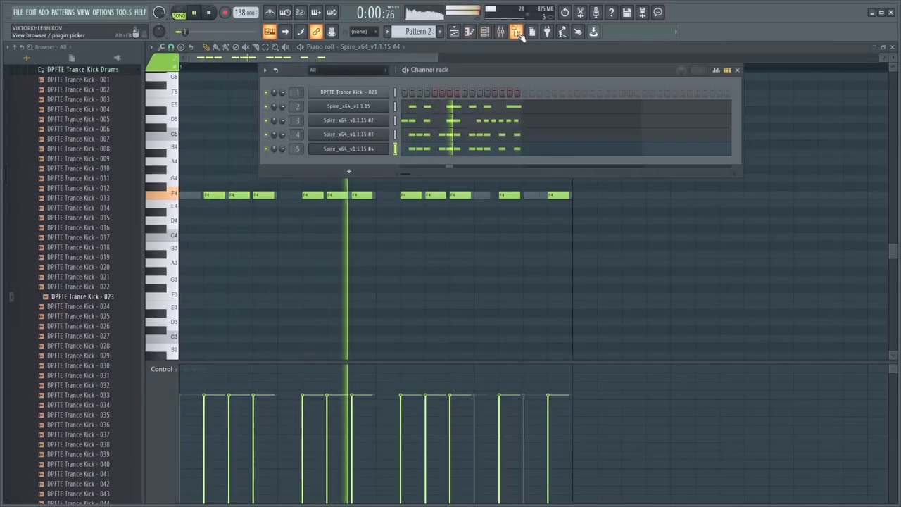
click(507, 33)
click(489, 32)
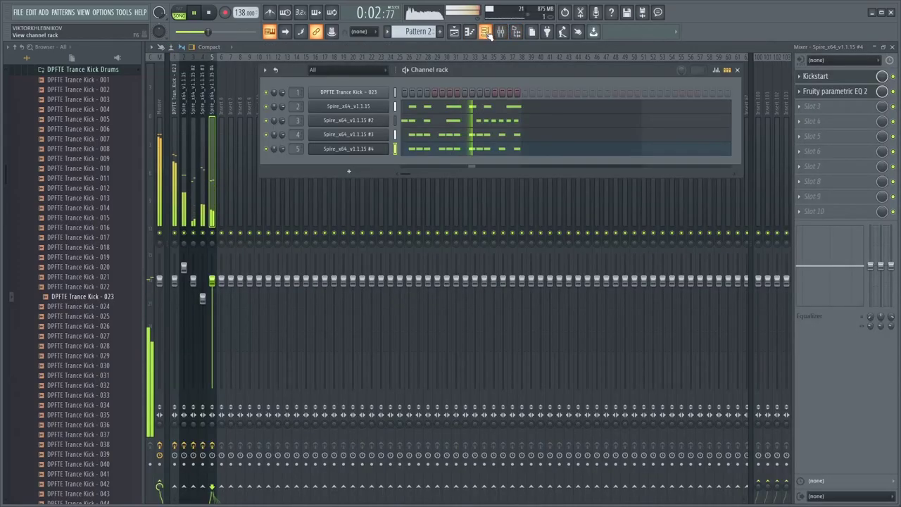
click(350, 171)
key(Escape)
right_click(386, 149)
click(403, 230)
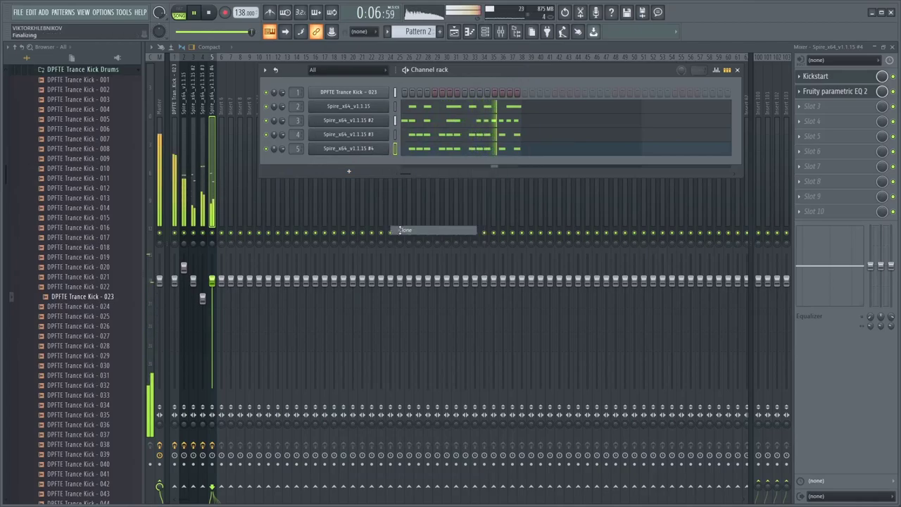
- Copy the fourth Spire's notes to the new clone and route it to its own mixer track 6
click(418, 83)
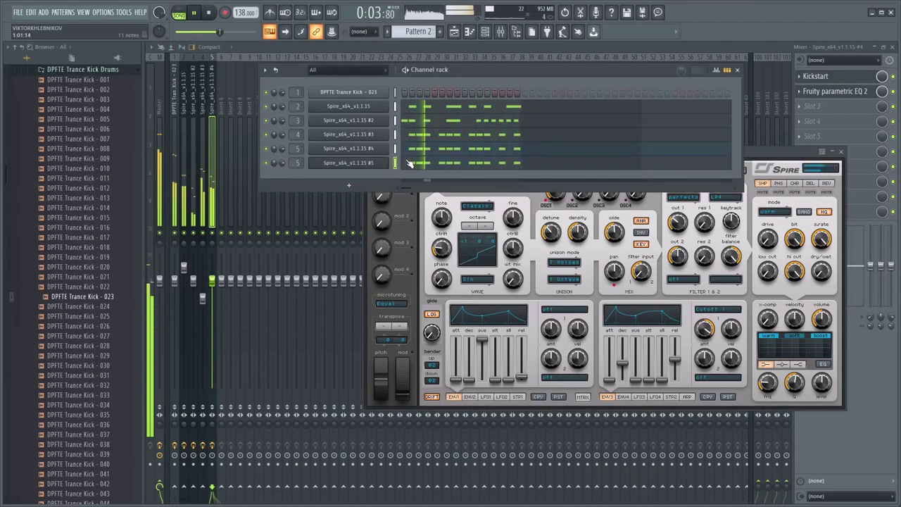
key(ctrl+l)
key(space)
- Reshape the fifth Spire's sound by adjusting filter 1 cutoff, lowering oscillator 1's octave and ctrlA, reducing unison voices and setting unison width to about 0.36
click(367, 163)
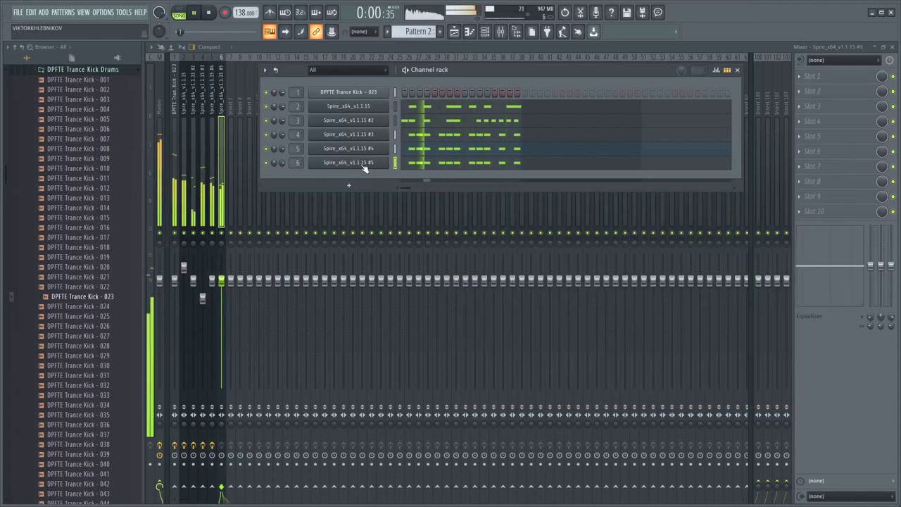
key(space)
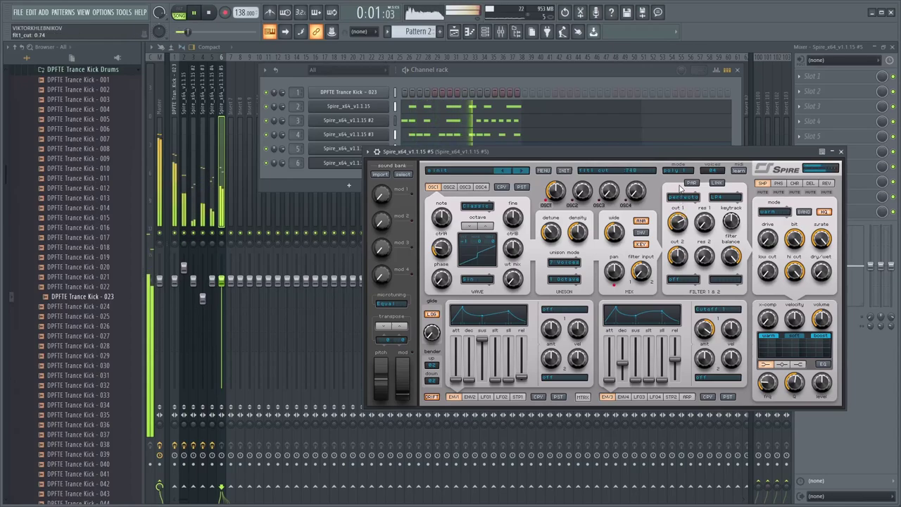
scroll(473, 232, down, 1)
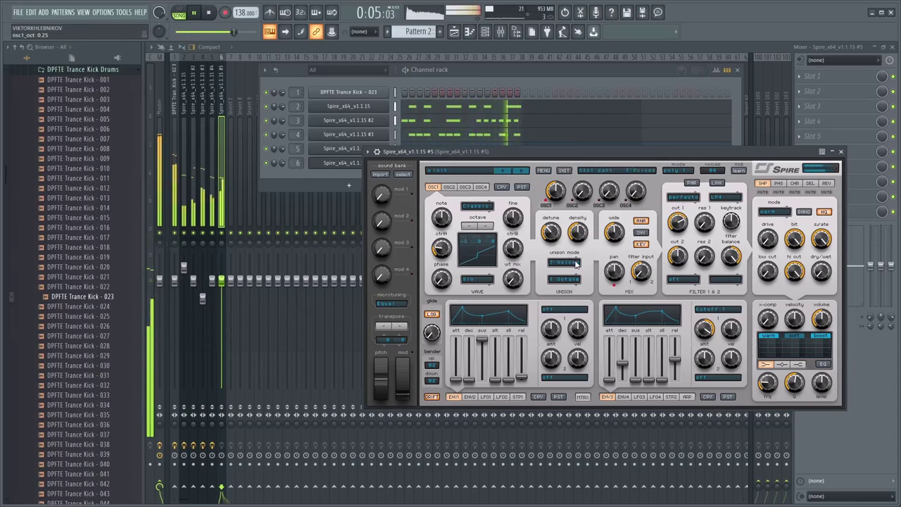
scroll(550, 232, up, 2)
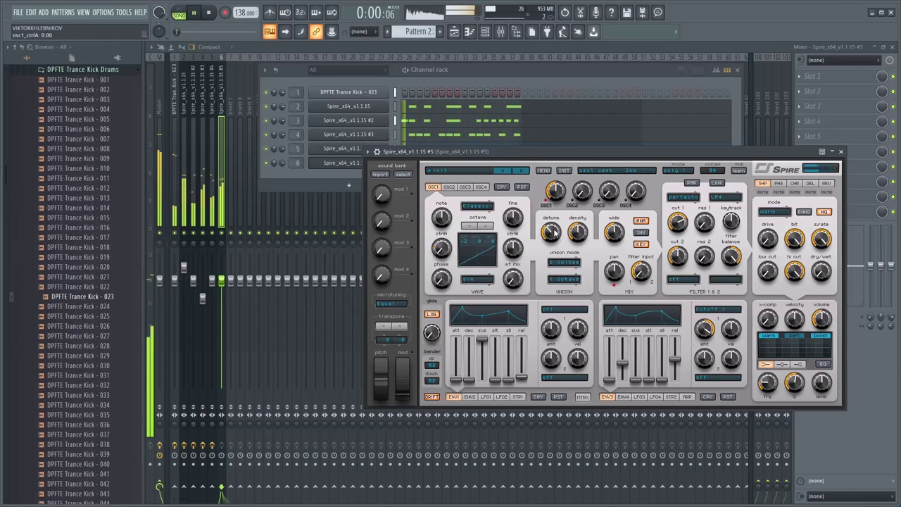
scroll(553, 224, down, 2)
scroll(556, 230, down, 3)
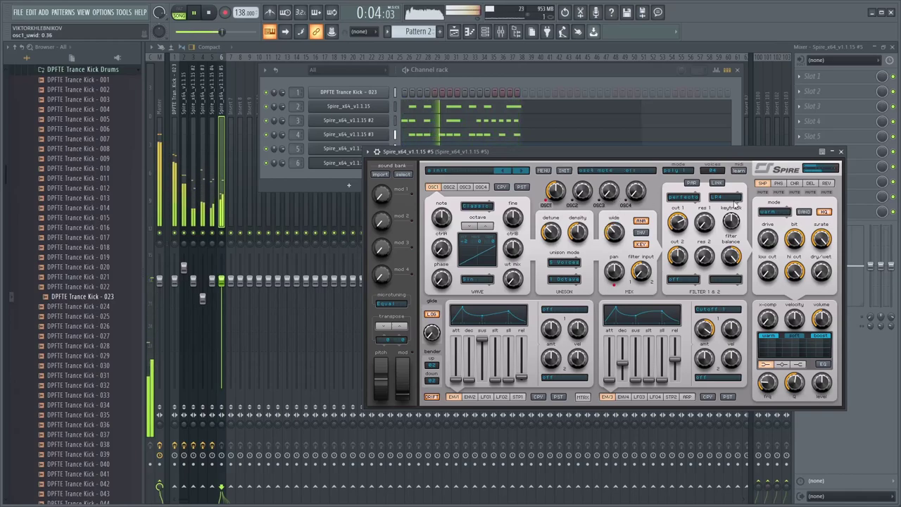
- Set the fifth Spire's phaser to 4 stages with frequency about 0.09, adjust its dry/wet mix, and set x-comp to about 0.09
click(778, 183)
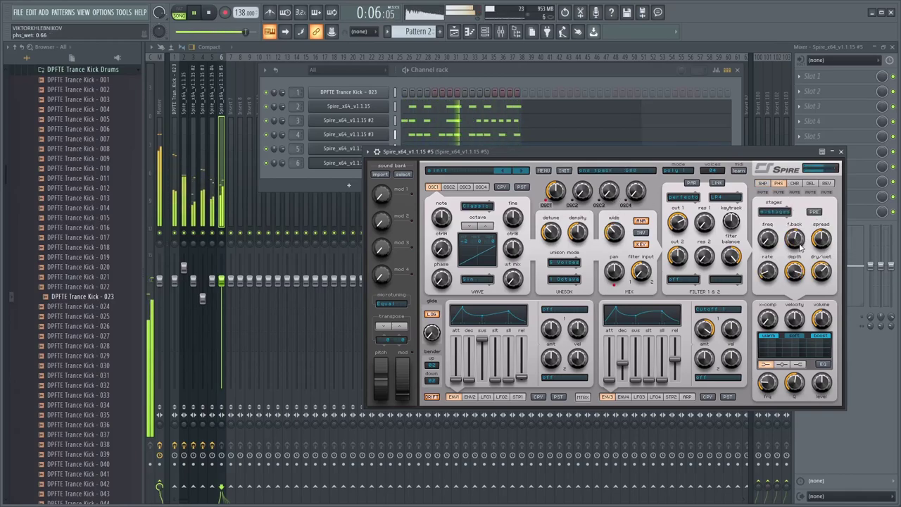
scroll(767, 238, down, 2)
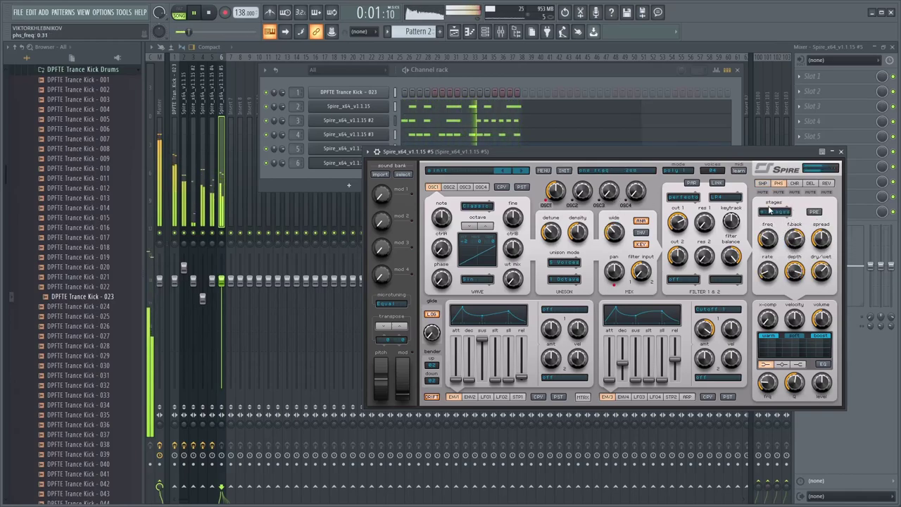
scroll(820, 278, up, 1)
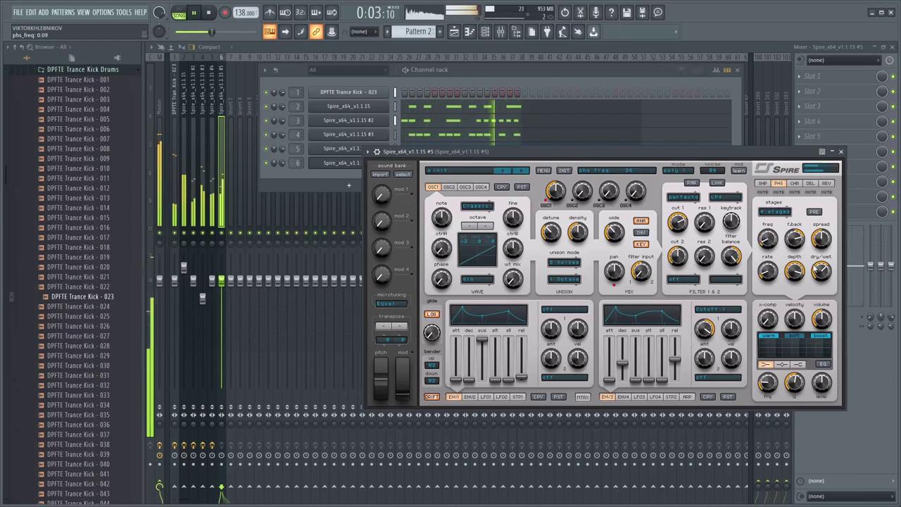
scroll(767, 323, up, 1)
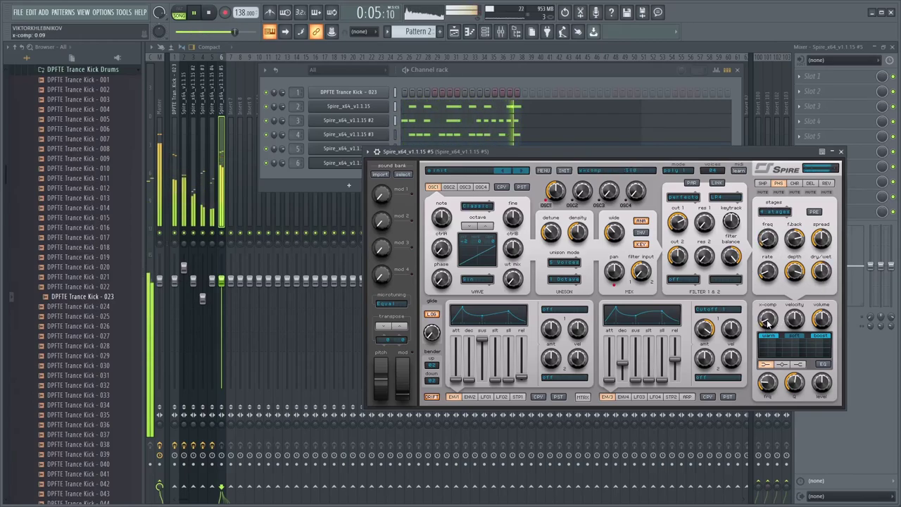
scroll(769, 325, down, 1)
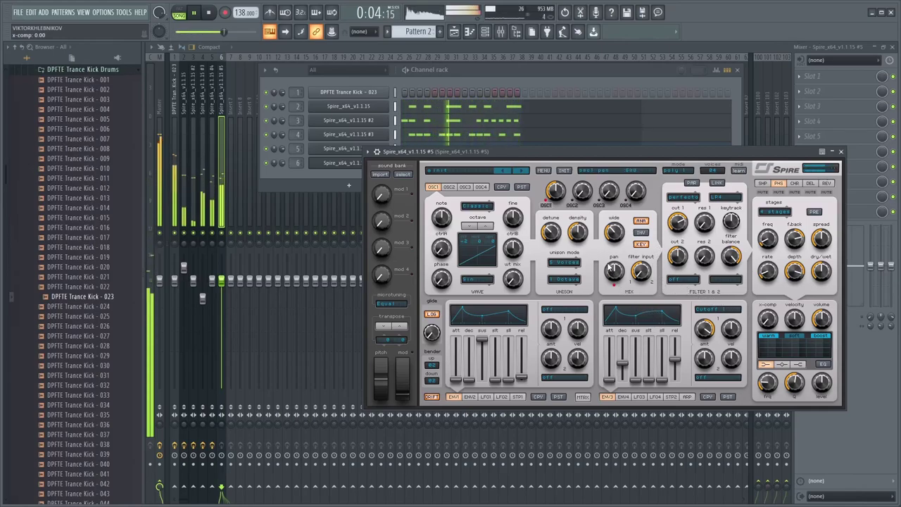
- Copy the Kickstart effect from the fourth Spire's mixer track to the first slot of the fifth Spire's track
click(348, 185)
key(Escape)
click(213, 195)
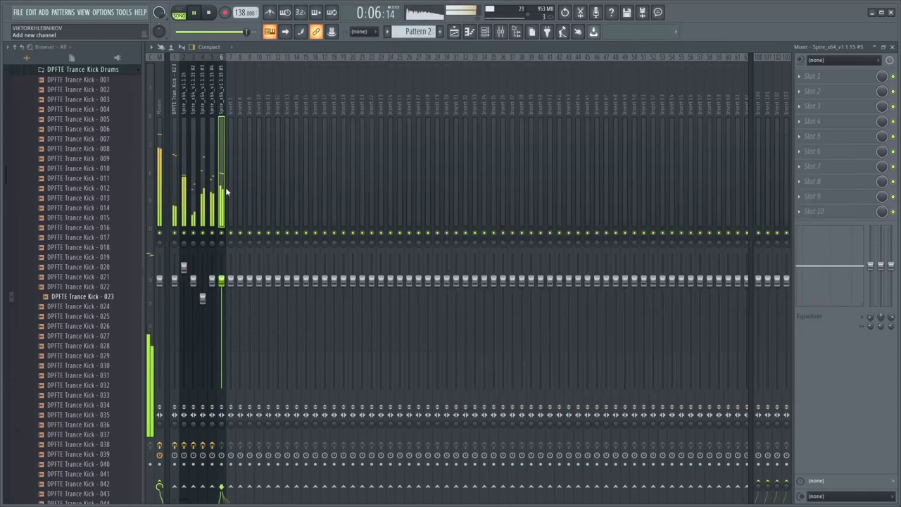
click(802, 81)
drag(770, 144, 221, 207)
- Add Fruity parametric EQ 2 after Kickstart on the fifth Spire's track, with a band 1 high-pass, a band 5 cut and a 1.5 dB high shelf at 6324 Hz
click(838, 92)
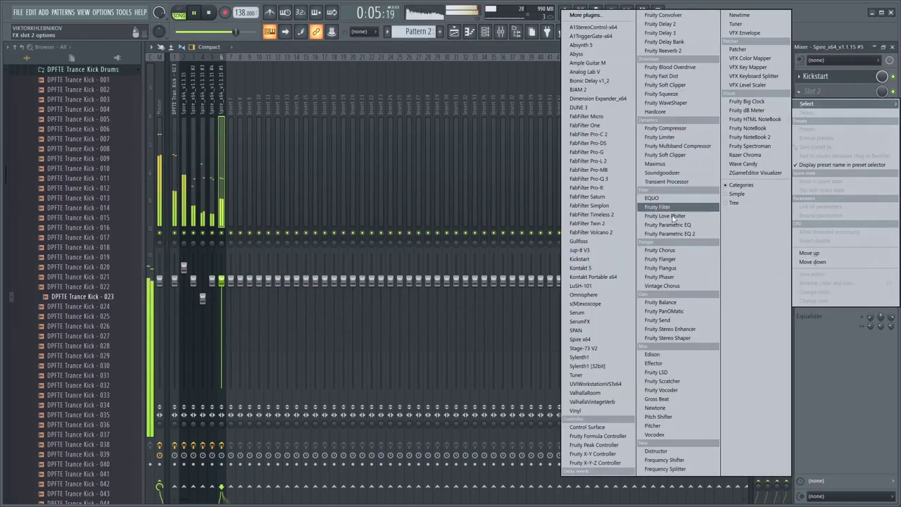
click(675, 234)
drag(284, 254, 411, 253)
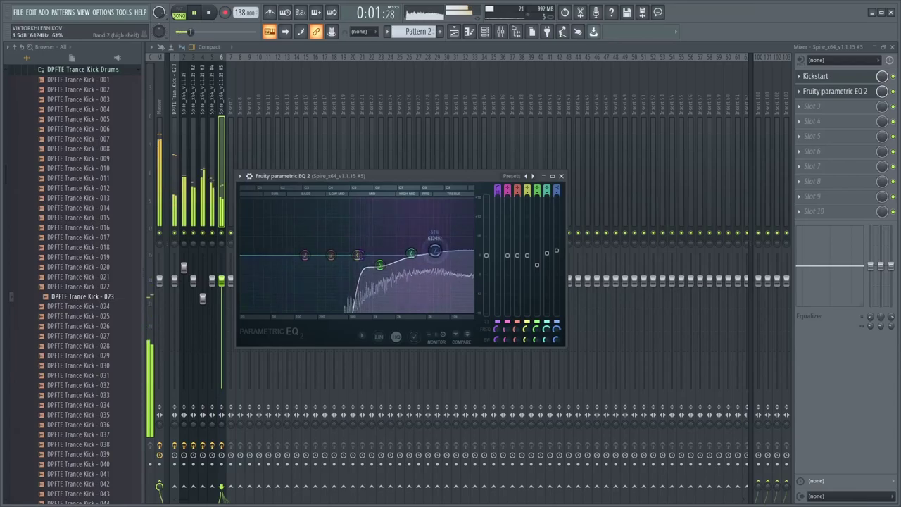
click(561, 176)
- Listen to the kick and first Spire bass on their own, restore all mixer tracks and select the Master track
key(space)
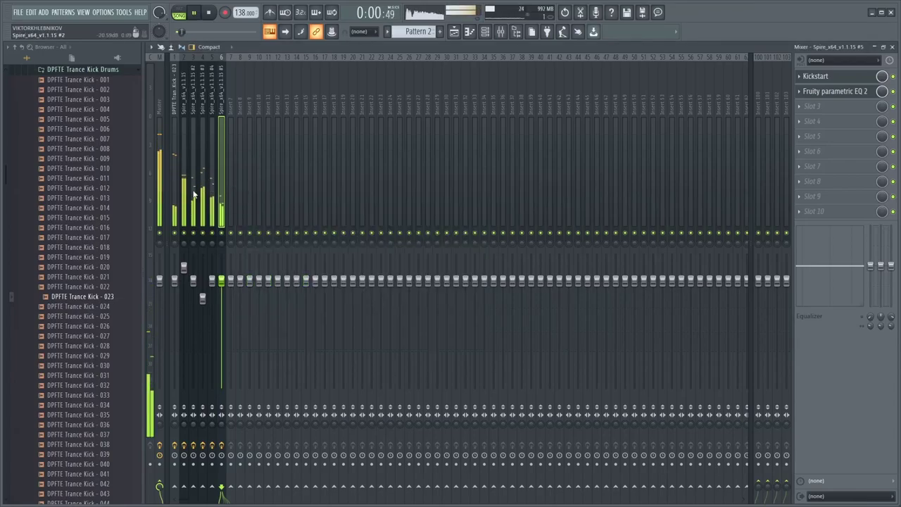
right_click(197, 233)
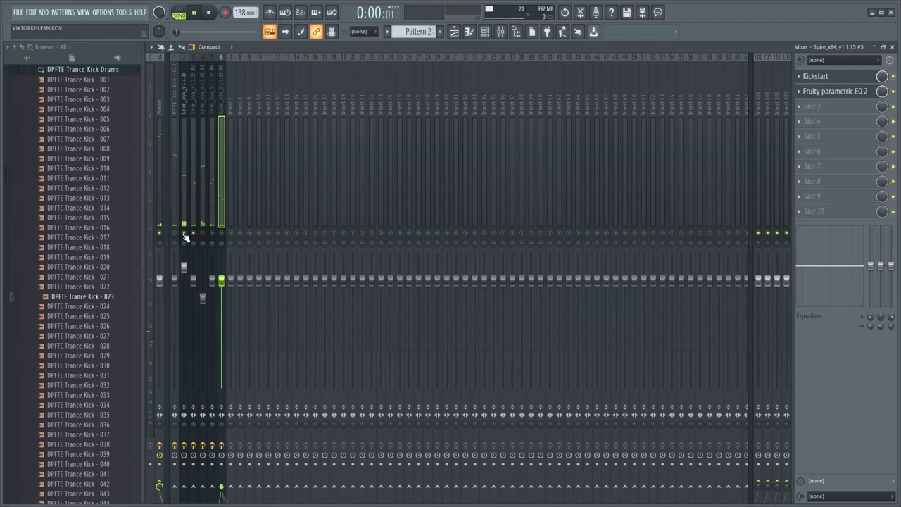
click(180, 211)
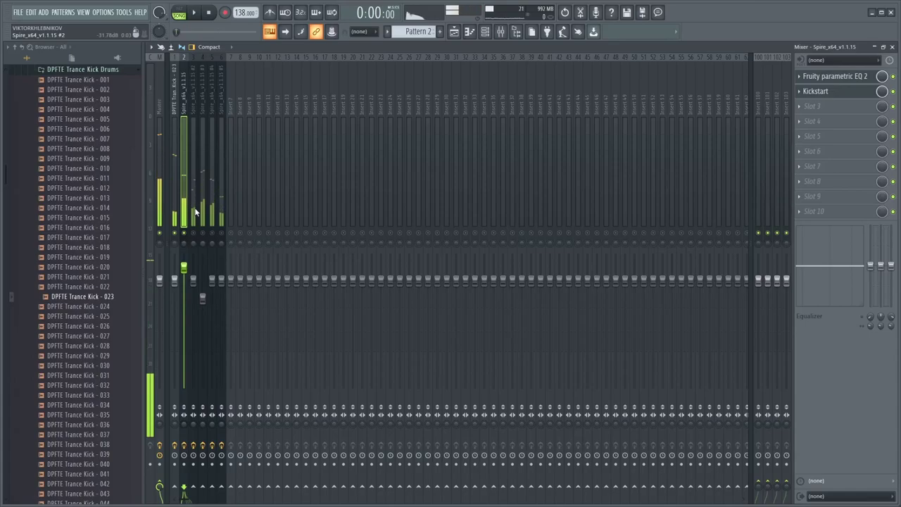
key(space)
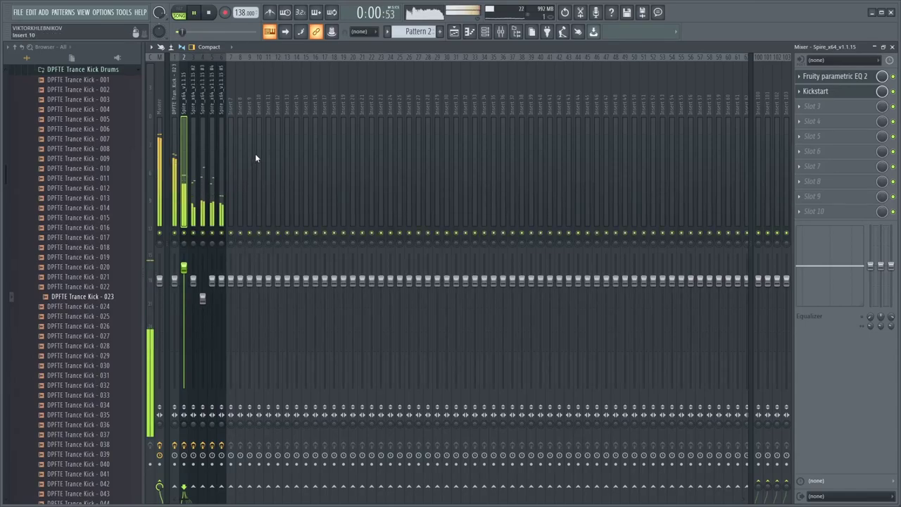
key(Left)
key(Left)
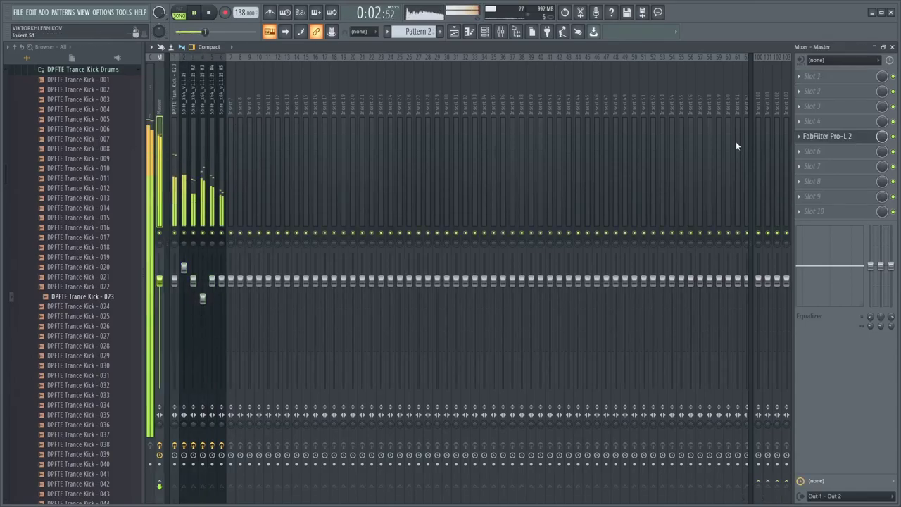
- Create Pattern 3 and place it at the start of Track 3 in the playlist
key(F5)
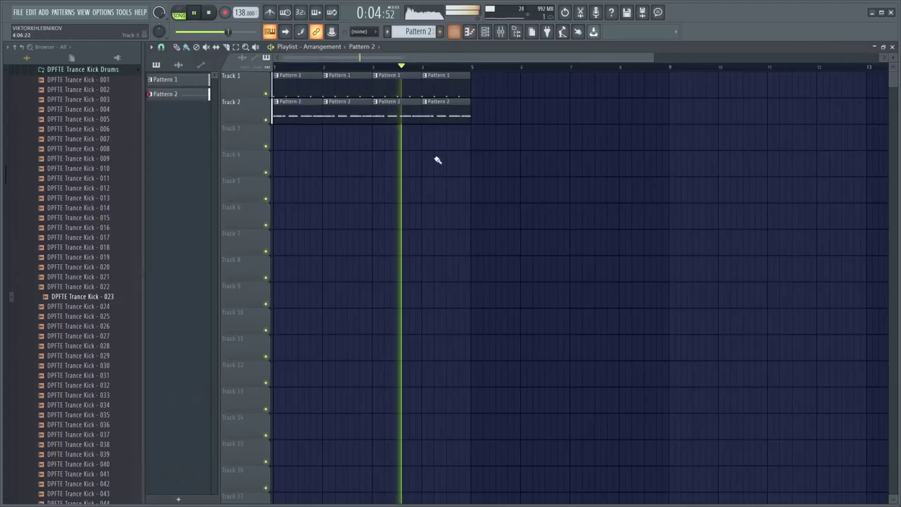
scroll(310, 160, up, 2)
scroll(439, 169, down, 2)
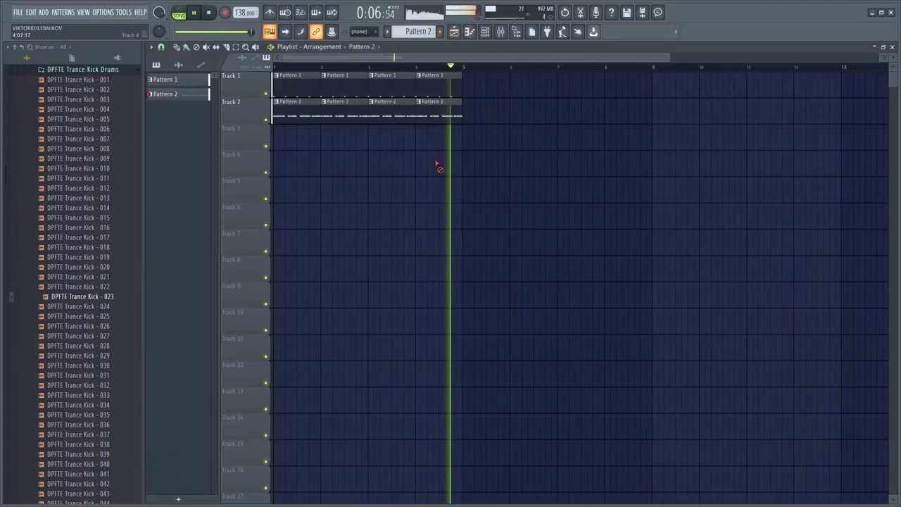
scroll(128, 204, up, 8)
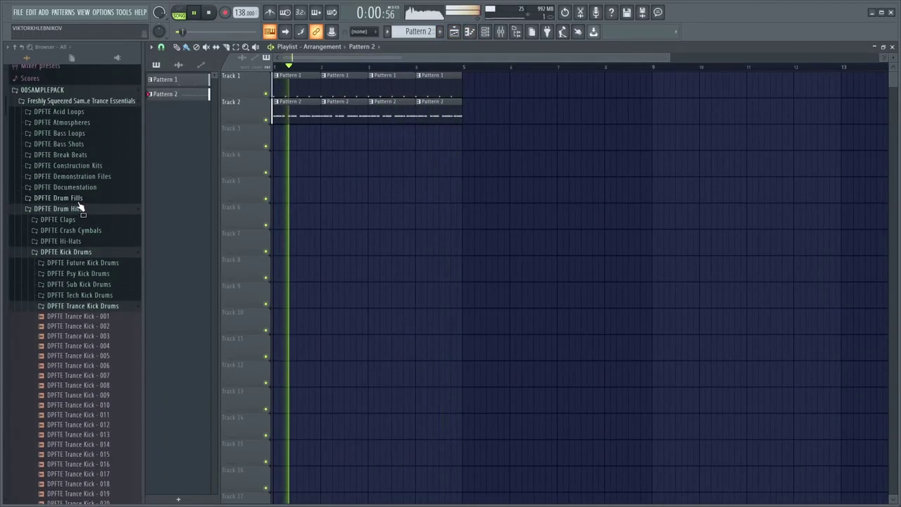
click(441, 31)
click(451, 43)
click(288, 134)
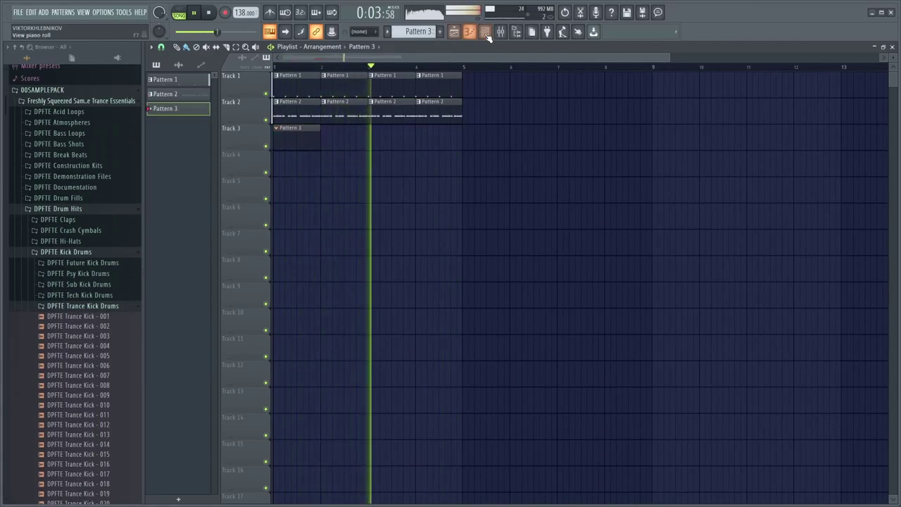
- Add a DUNE 3 synth channel to the channel rack and move its window up
key(F6)
click(349, 185)
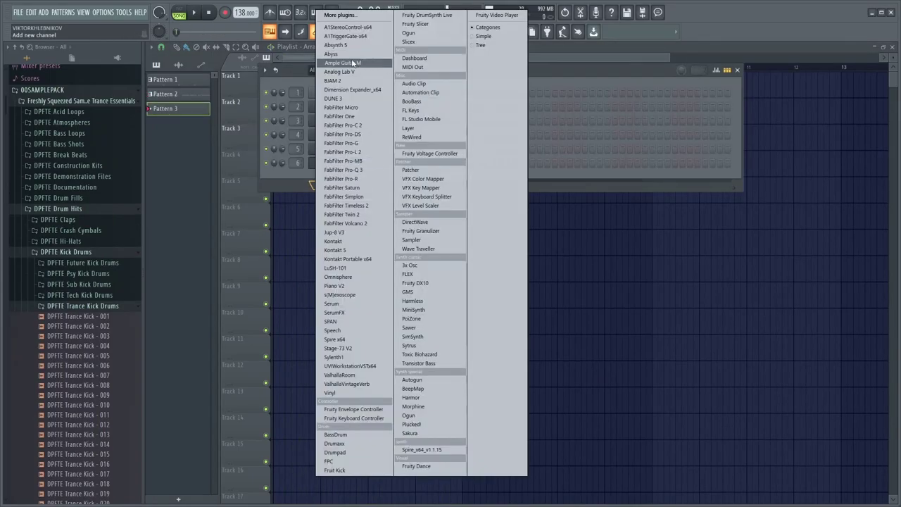
click(345, 98)
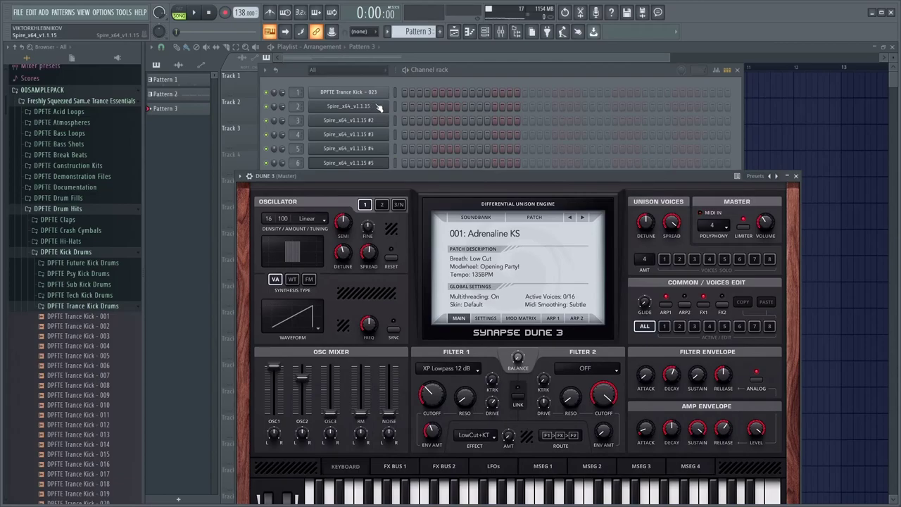
drag(389, 176, 406, 149)
- Try pad patches from Freshly Squeezed Samples - Essential Collection Vol. 1 in DUNE 3, including Atmosphere, Balearic Sea and Epic
click(496, 188)
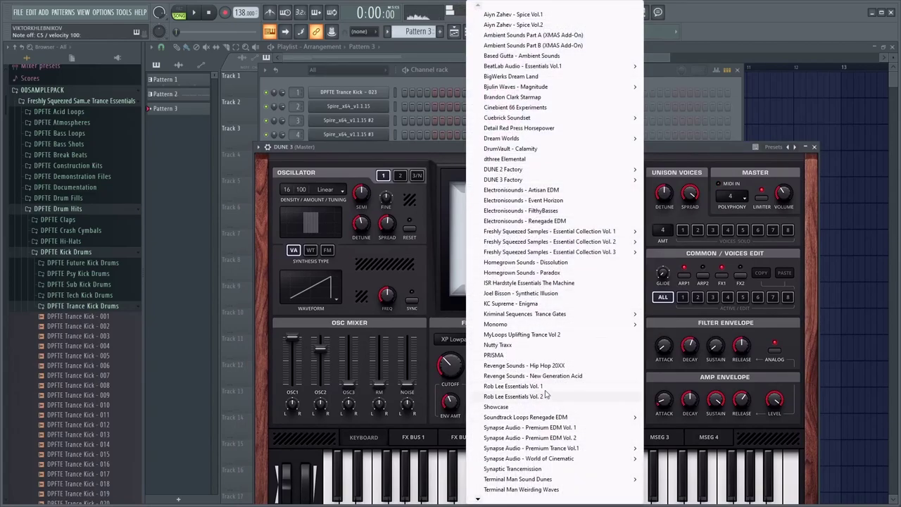
mouse_move(555, 180)
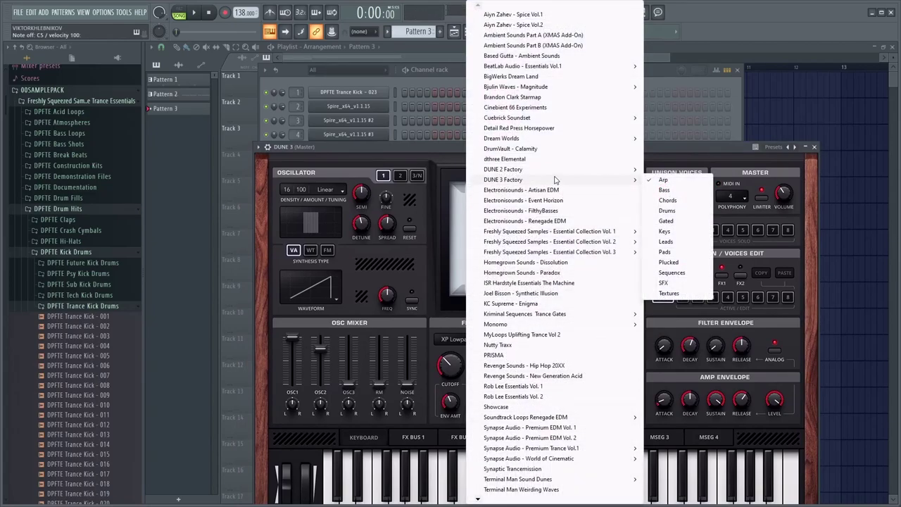
mouse_move(624, 232)
click(662, 274)
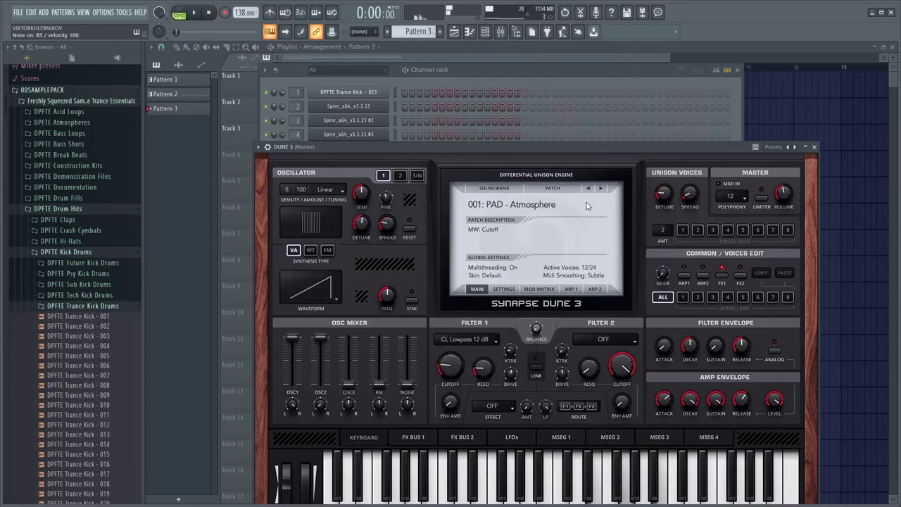
click(600, 190)
click(548, 204)
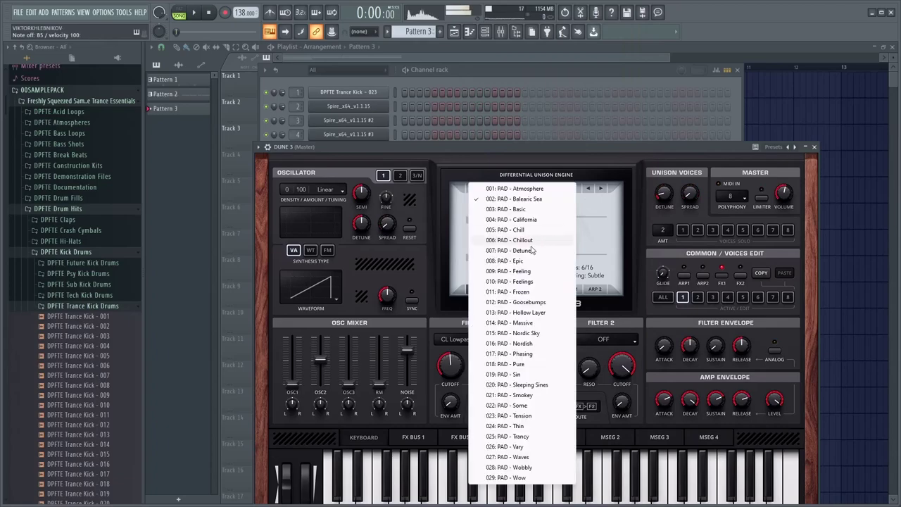
click(507, 284)
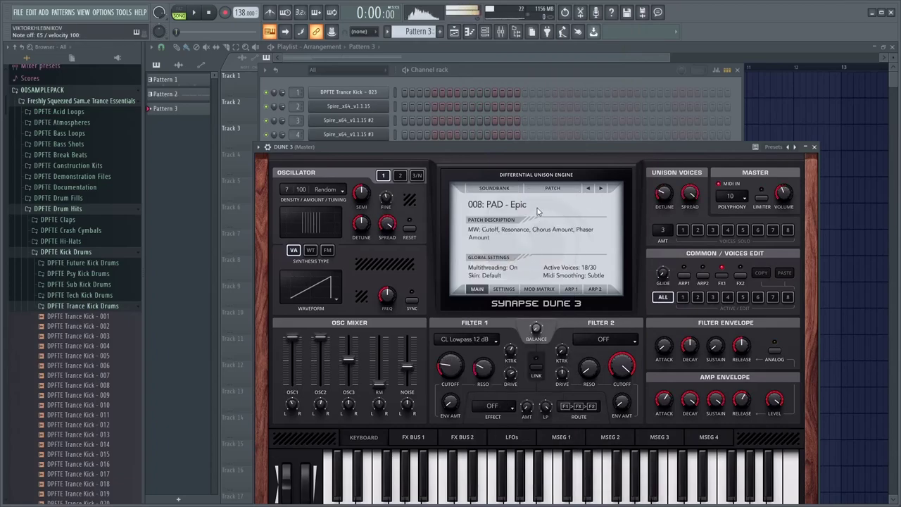
- Load patch 007: Sequence_07 KRM from the Kriminal Sequences Trance Gates sound bank in DUNE 3
click(500, 188)
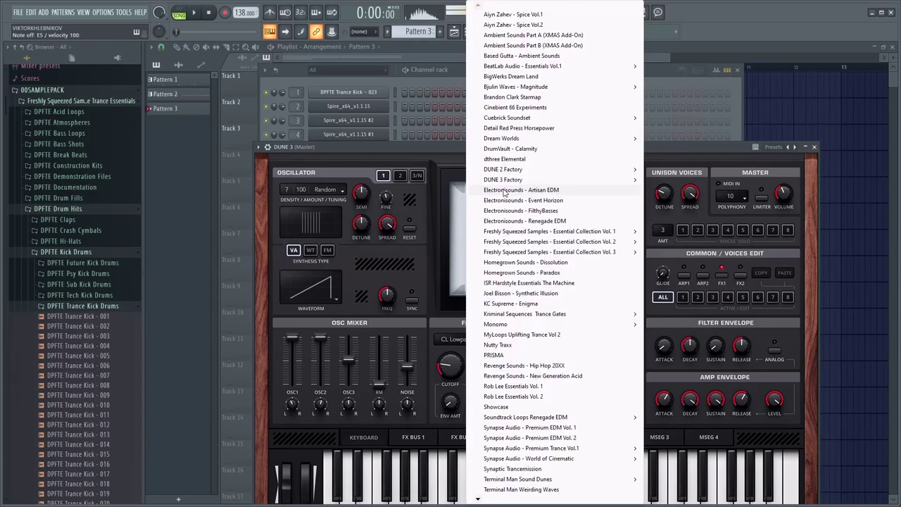
mouse_move(548, 254)
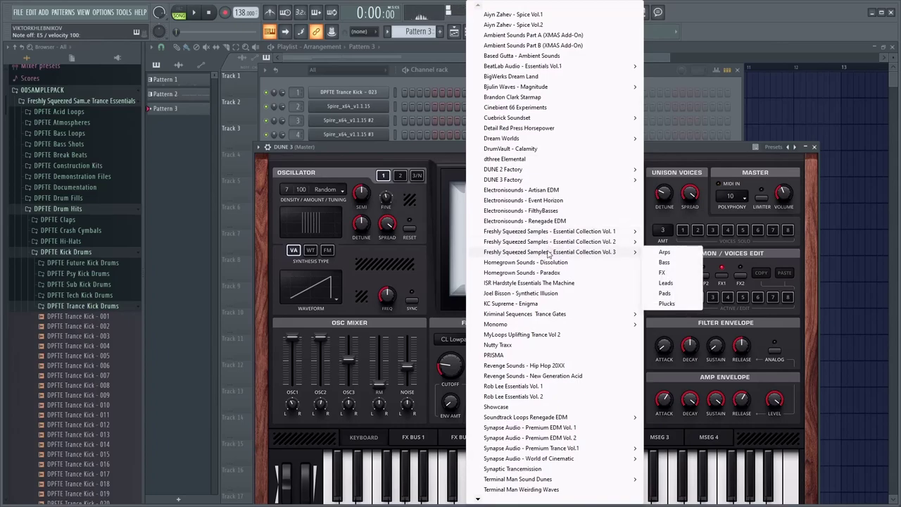
mouse_move(550, 316)
click(675, 314)
click(517, 204)
click(513, 218)
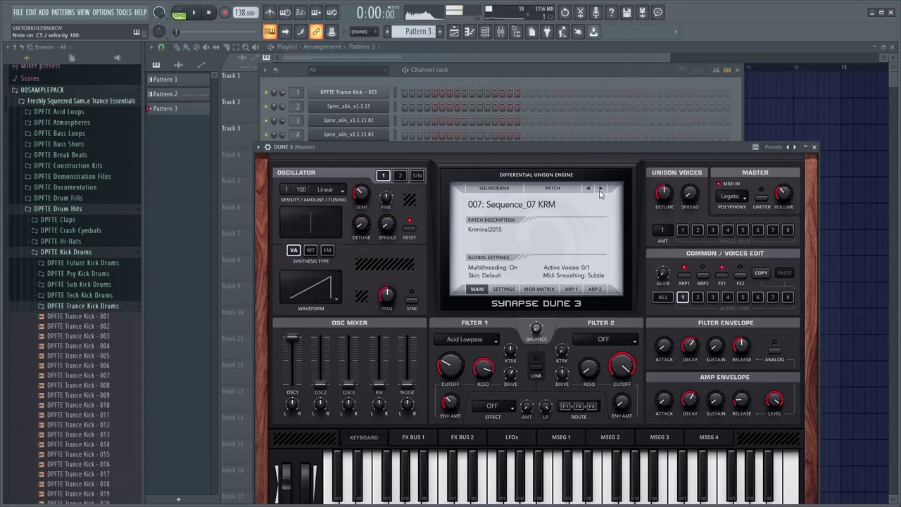
- Draw an F4 note one bar long at the start of Pattern 3 in the DUNE 3 piano roll
key(F5)
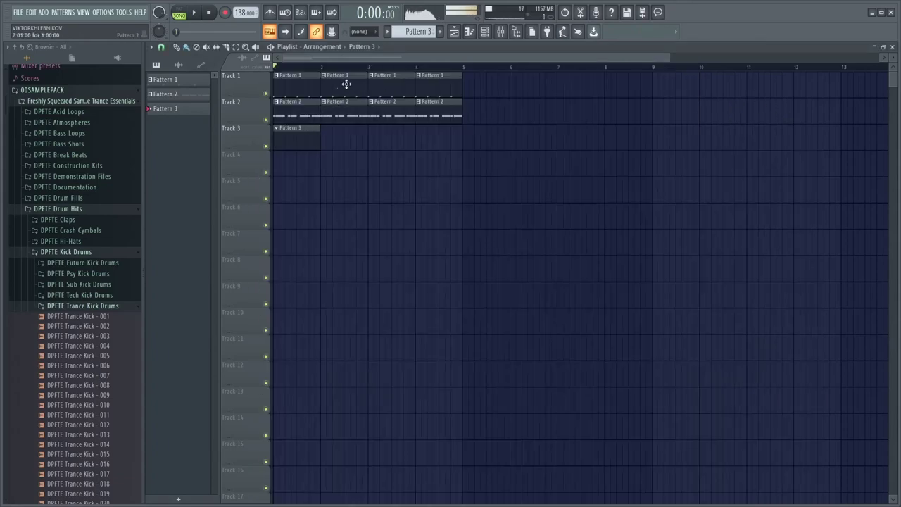
key(space)
key(space)
key(F7)
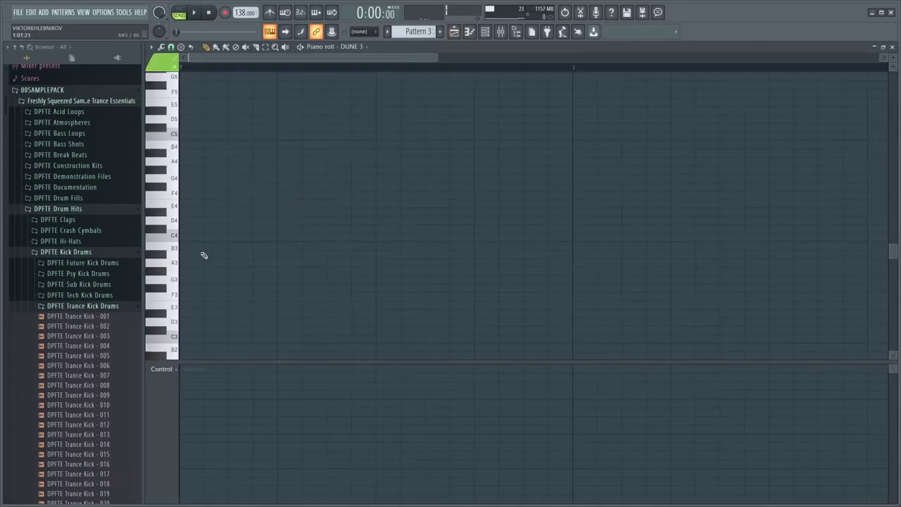
scroll(225, 204, down, 2)
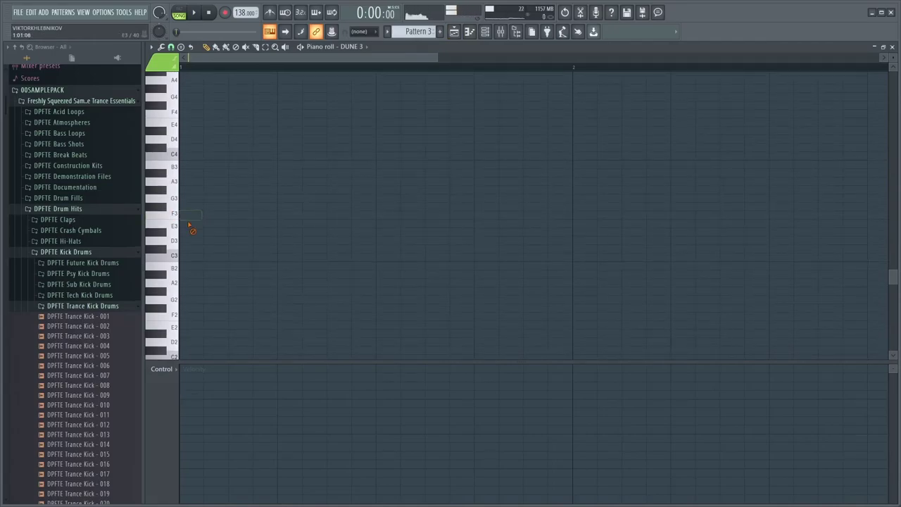
scroll(200, 183, up, 3)
key(space)
drag(184, 168, 573, 168)
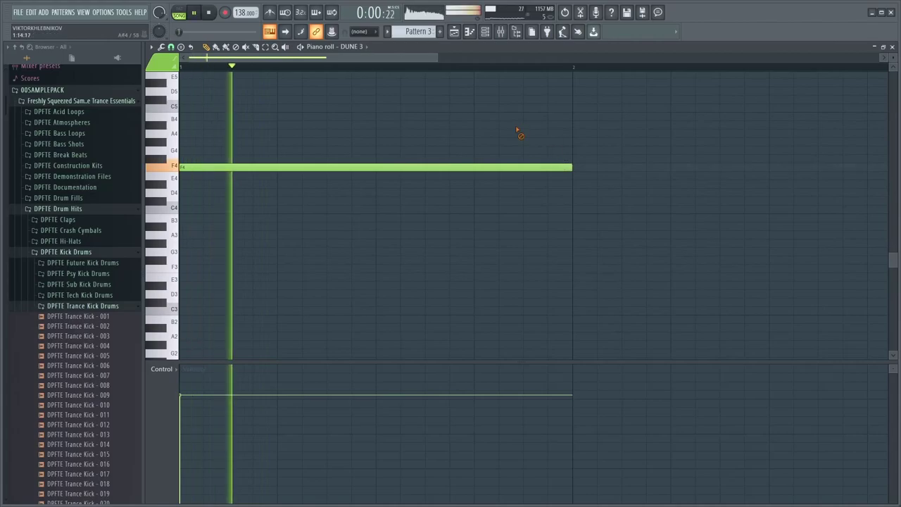
- Repeat the Pattern 3 clip along Track 3 in the playlist
ctrl+scroll(392, 126, down, 3)
scroll(321, 171, up, 4)
ctrl+scroll(264, 193, up, 2)
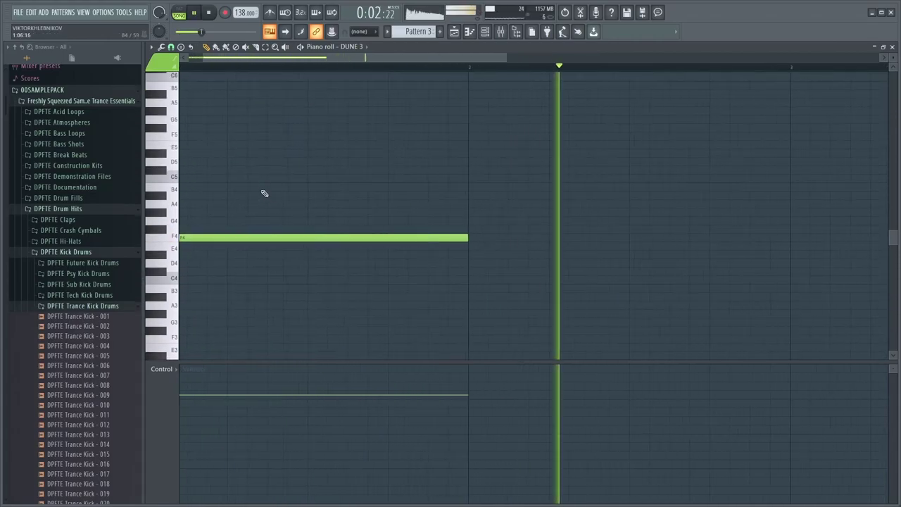
key(F5)
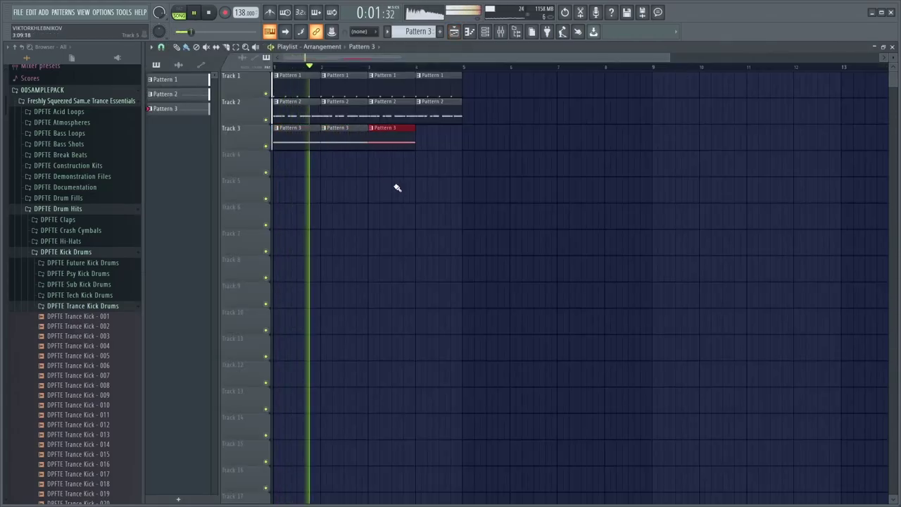
- Shorten the F4 note to three beats, add a one-beat F5 note on beat four, and play it back
click(467, 32)
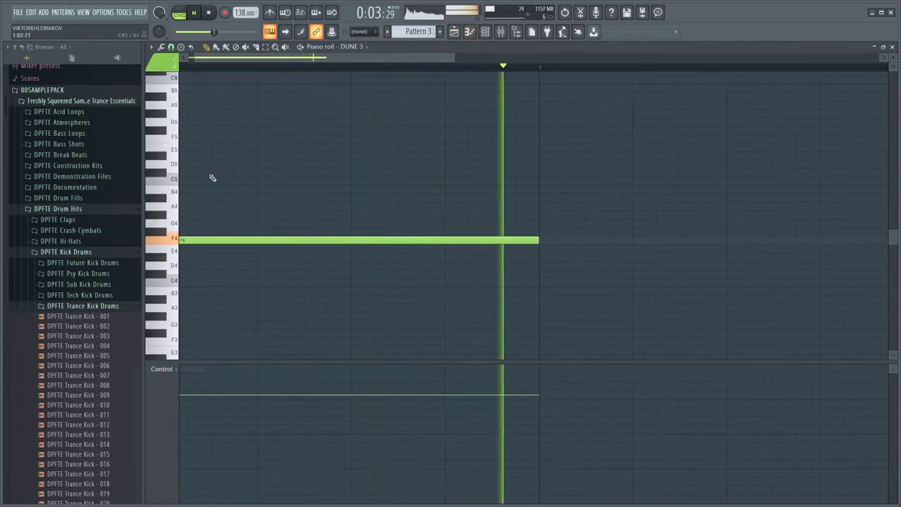
drag(553, 249, 451, 258)
key(space)
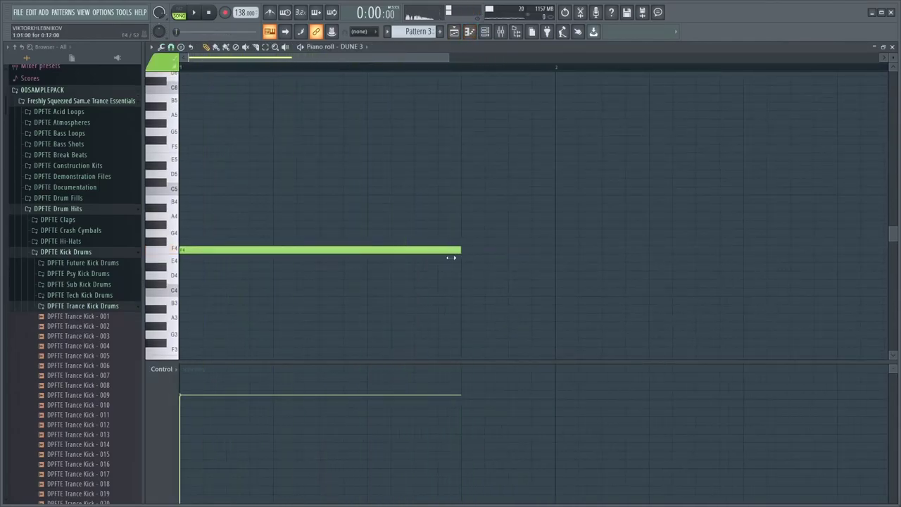
drag(543, 147, 555, 148)
key(space)
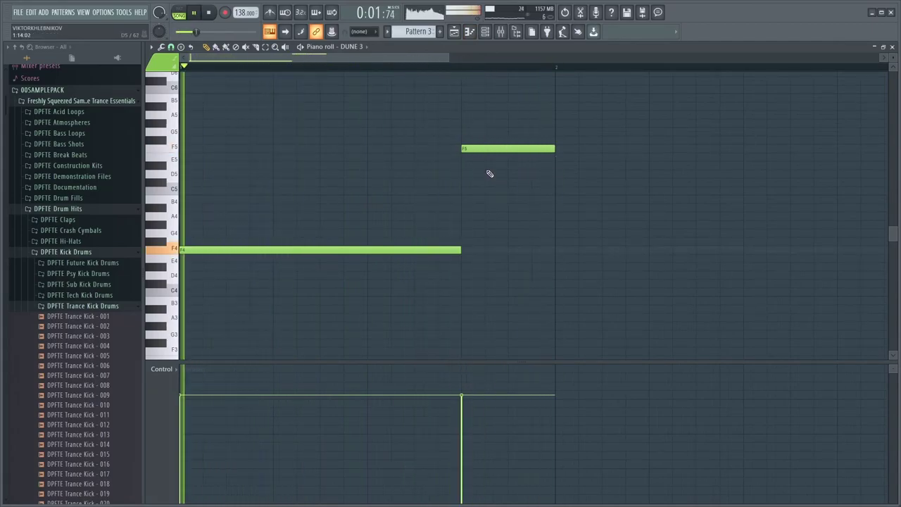
- Audition KRM sequence patches in DUNE 3 during playback, including Sequence_06, Sequence_07 and Sequence_08, ending on 014: Sequence_14 KRM
click(485, 31)
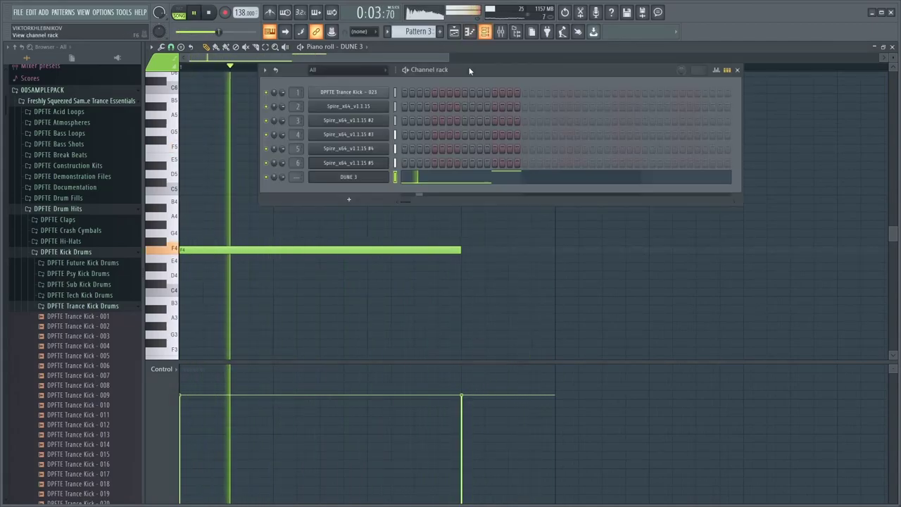
click(359, 176)
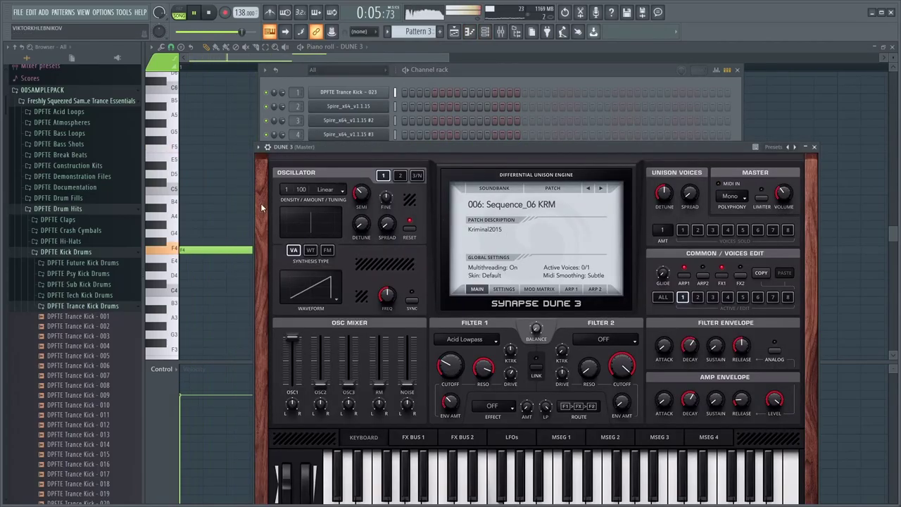
key(F7)
click(484, 31)
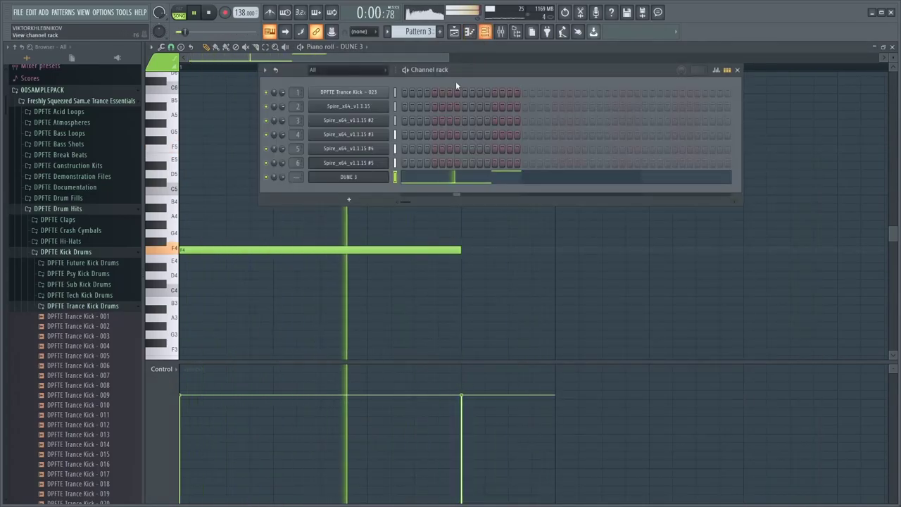
click(348, 177)
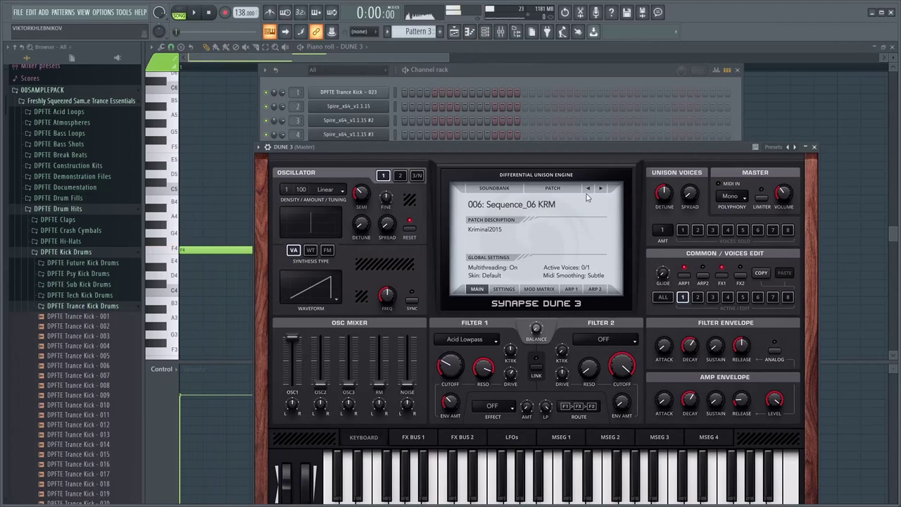
key(space)
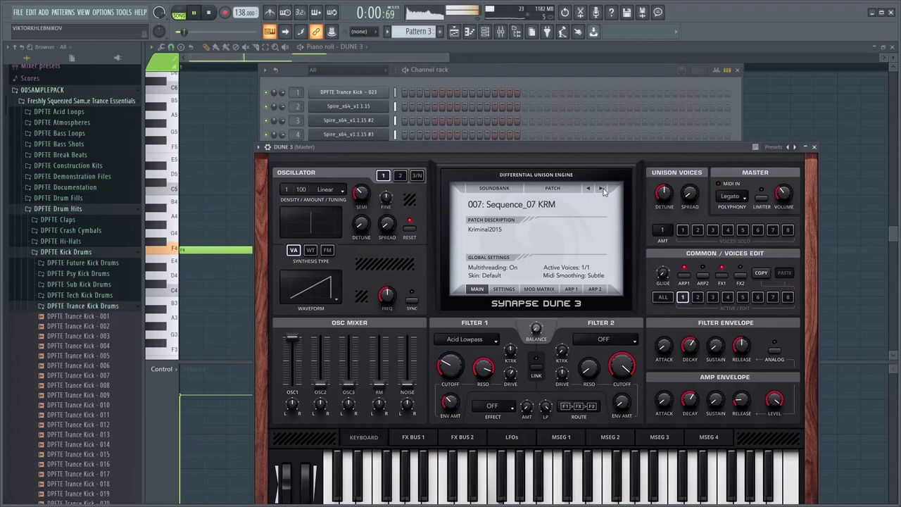
click(600, 189)
click(511, 204)
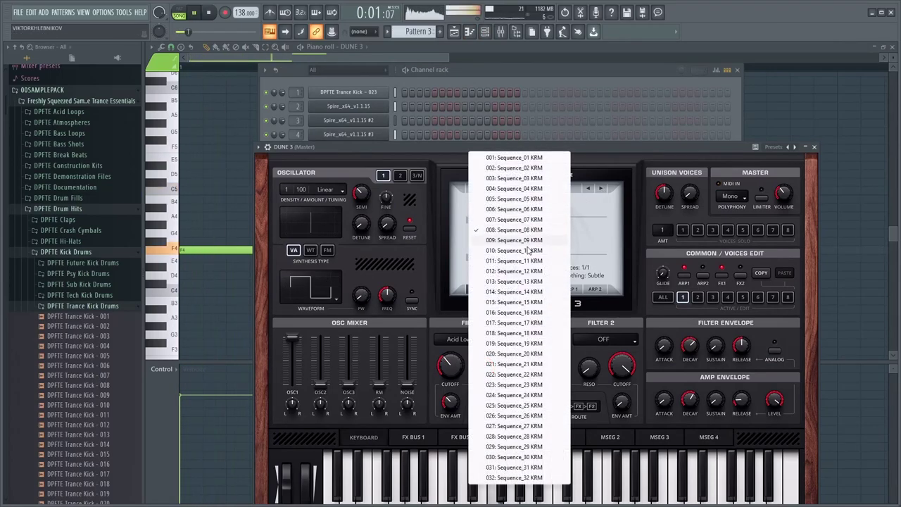
click(526, 280)
key(space)
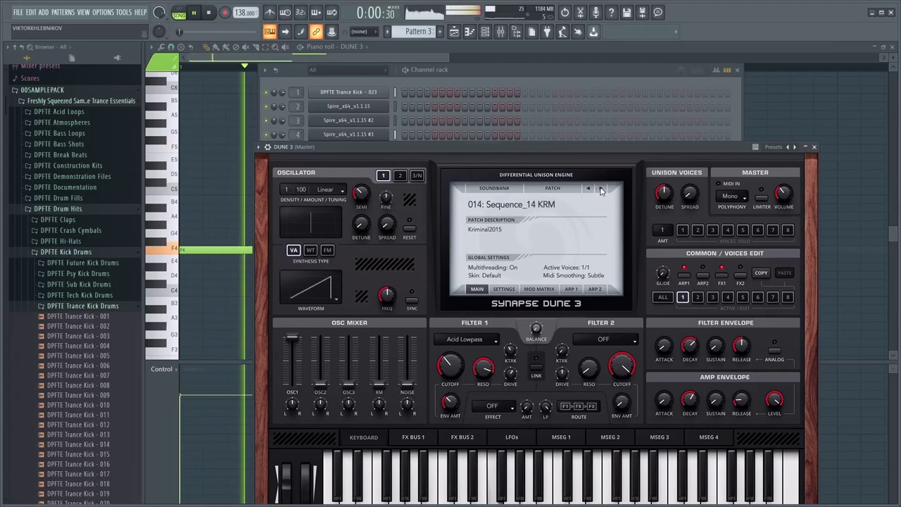
- Delete the F5 note and shorten the F4 note to one beat in the DUNE 3 piano roll
key(F7)
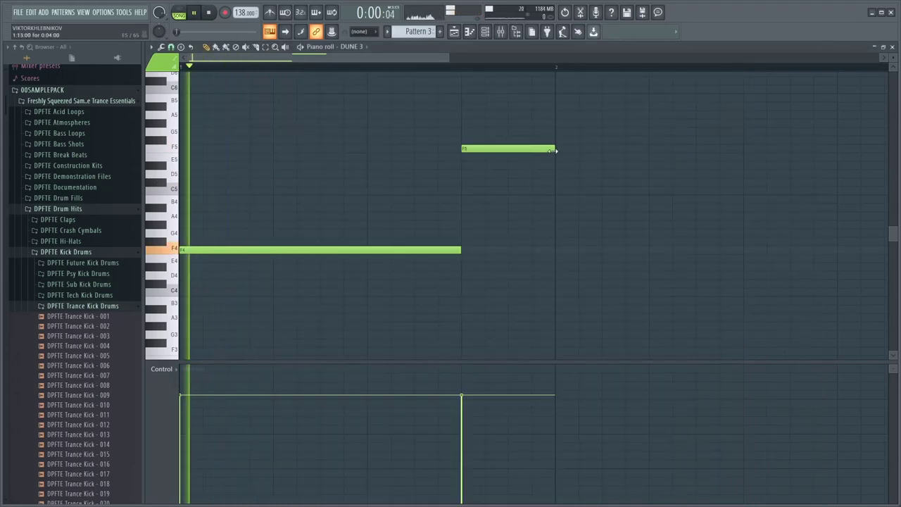
right_click(549, 150)
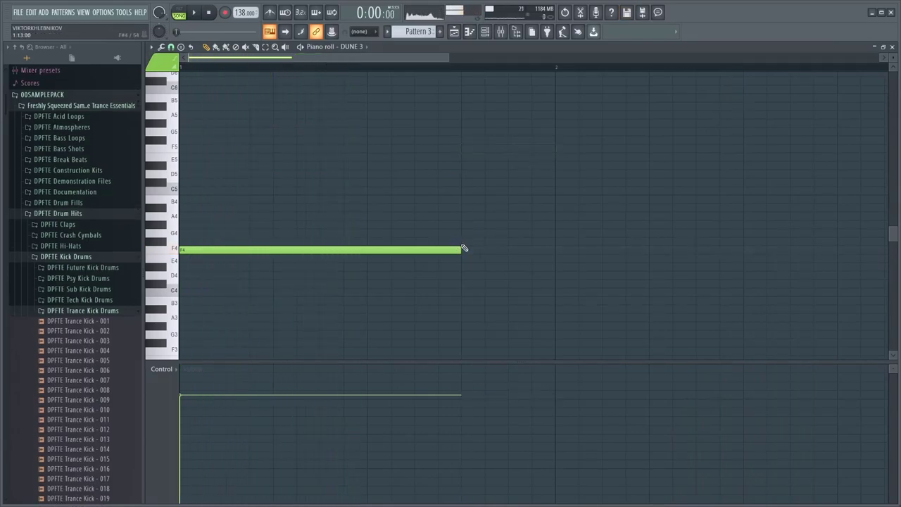
drag(461, 250, 272, 248)
- Duplicate the one-beat F4 note to fill the bar and play the result
click(278, 250)
key(ctrl+a)
key(ctrl+b)
click(413, 183)
key(space)
- Delete the fourth F4 note and extend the third one to the end of the bar
click(485, 33)
click(485, 33)
click(485, 33)
click(486, 33)
right_click(534, 252)
drag(461, 250, 561, 217)
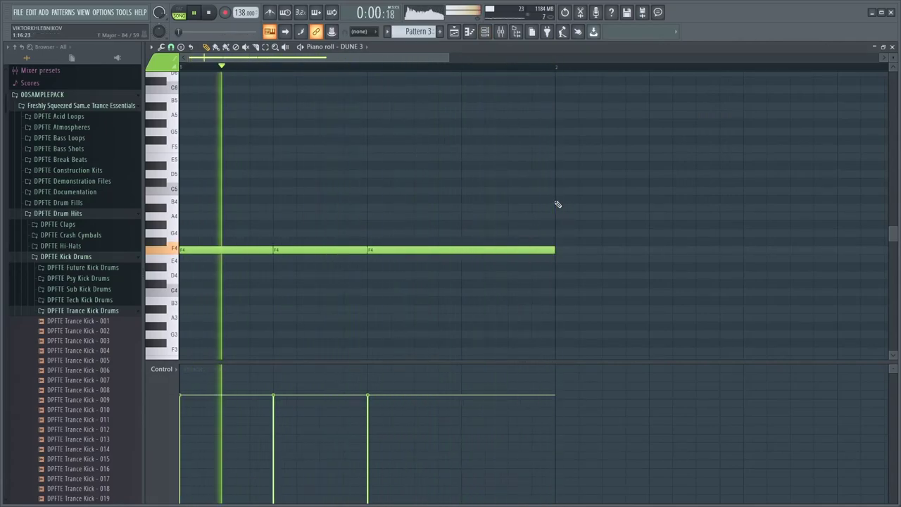
- Route the DUNE 3 channel to mixer track 7 and copy Kickstart onto it from the Spire_x64_v1.1.15 #5 track
click(485, 32)
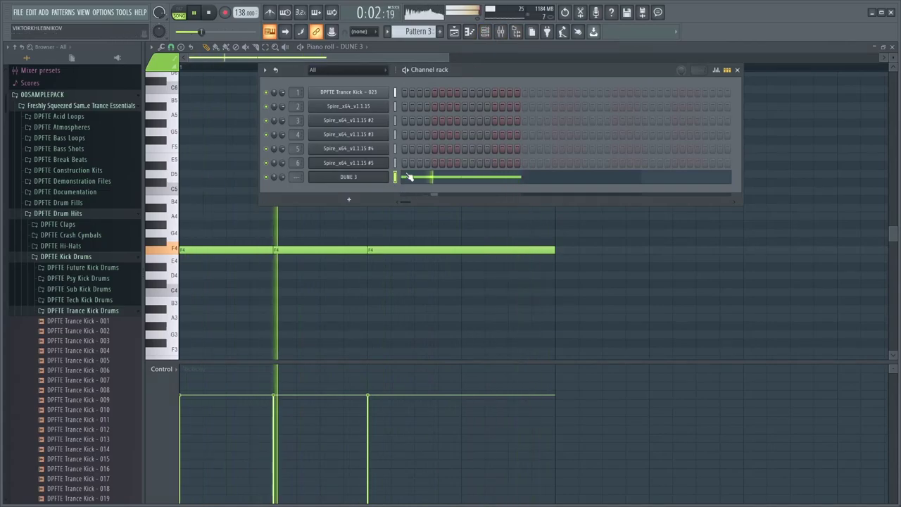
key(F9)
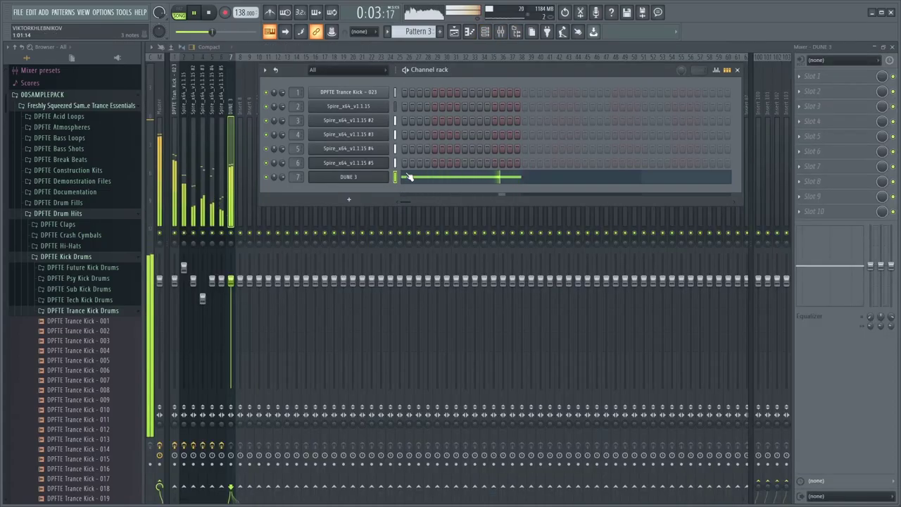
click(799, 77)
click(598, 180)
key(Left)
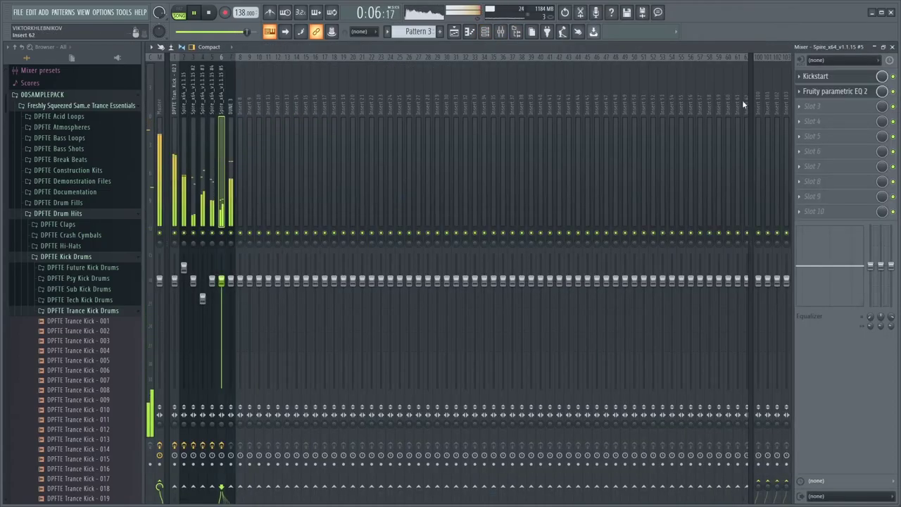
click(805, 77)
drag(816, 141, 231, 167)
click(231, 82)
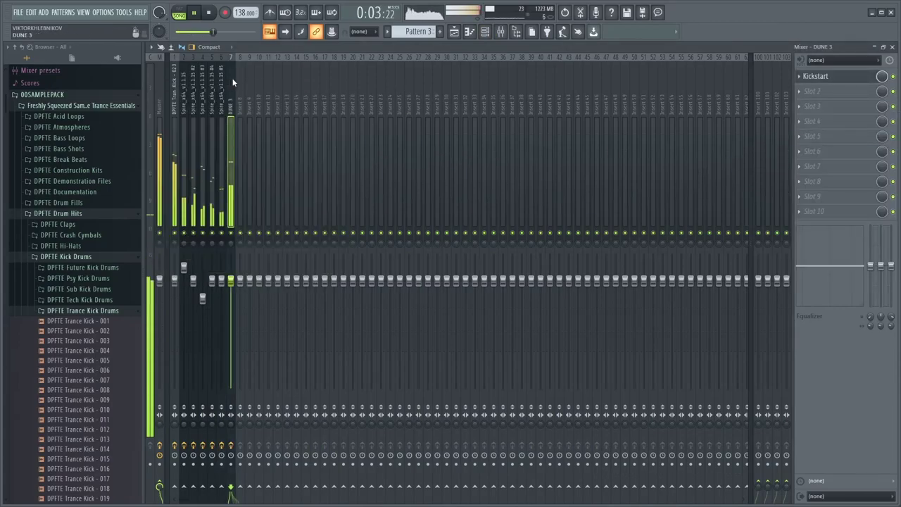
- Raise the Filter 1 cutoff in DUNE 3 to about 86%
click(491, 33)
click(366, 176)
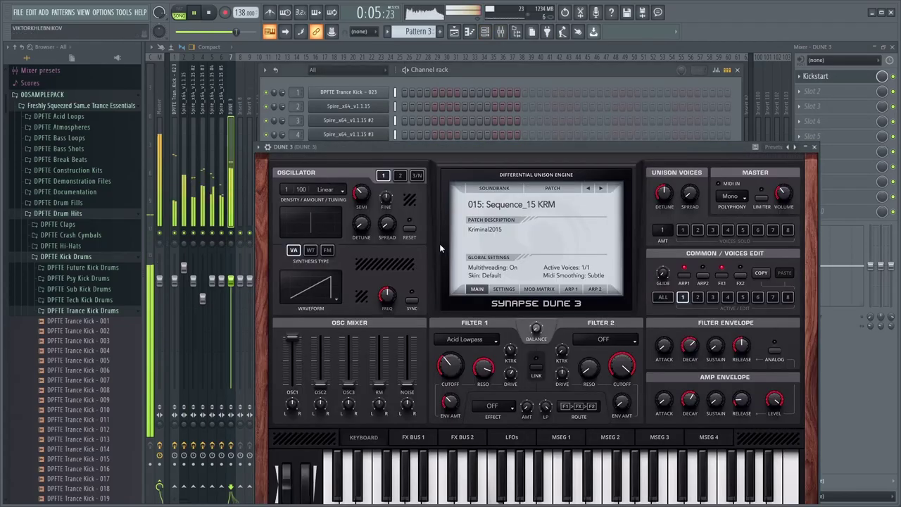
drag(451, 364, 454, 325)
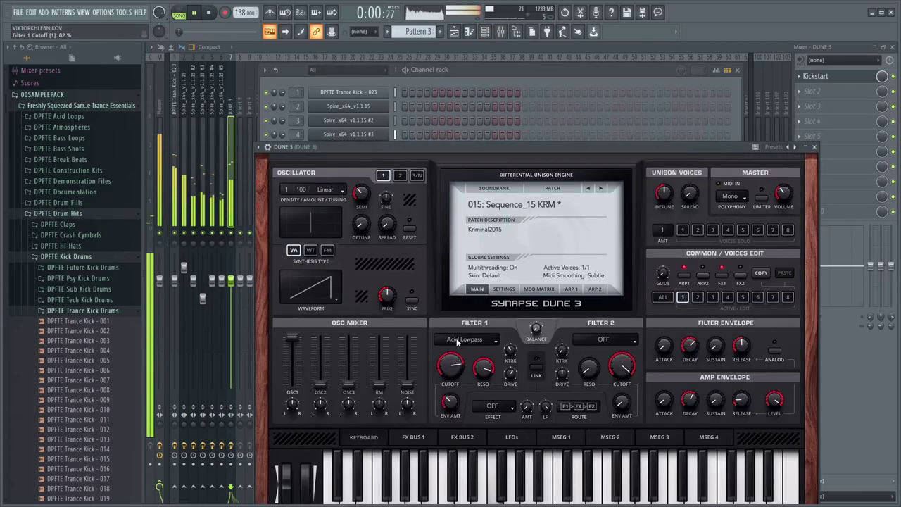
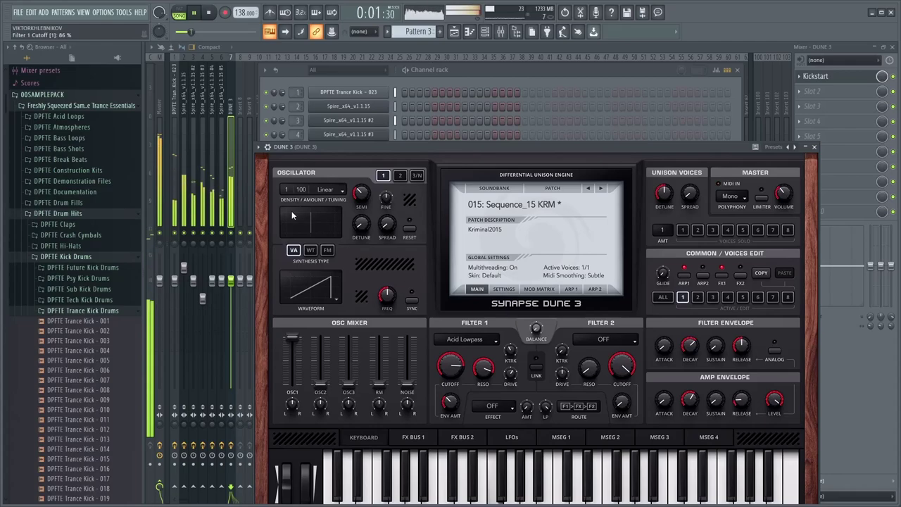
- Lower the volume of the DUNE 3 mixer track slightly
click(231, 145)
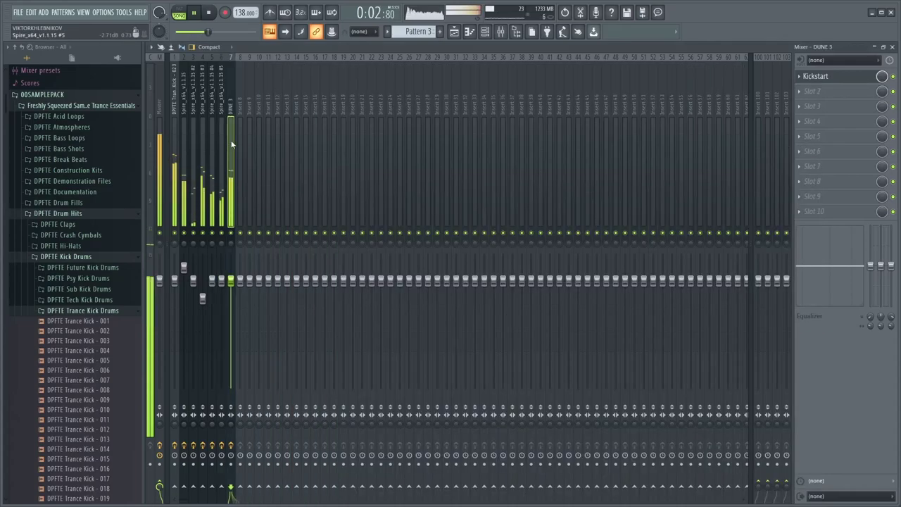
right_click(231, 289)
drag(234, 292, 236, 283)
- Add Fruity Parametric EQ 2 to the DUNE 3 track, cutting the lows steeply and lifting the high shelf 1.4 dB at about 8564 Hz
click(802, 91)
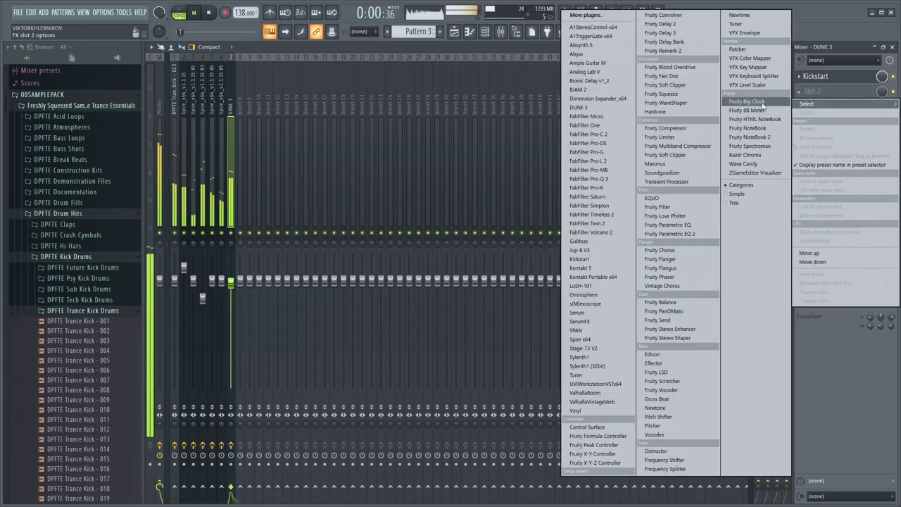
click(679, 231)
drag(204, 181, 233, 237)
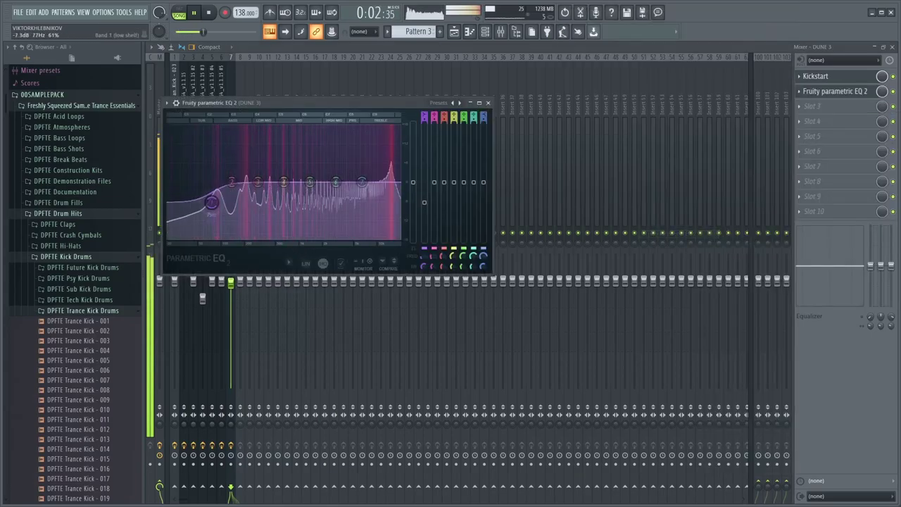
drag(290, 185, 371, 177)
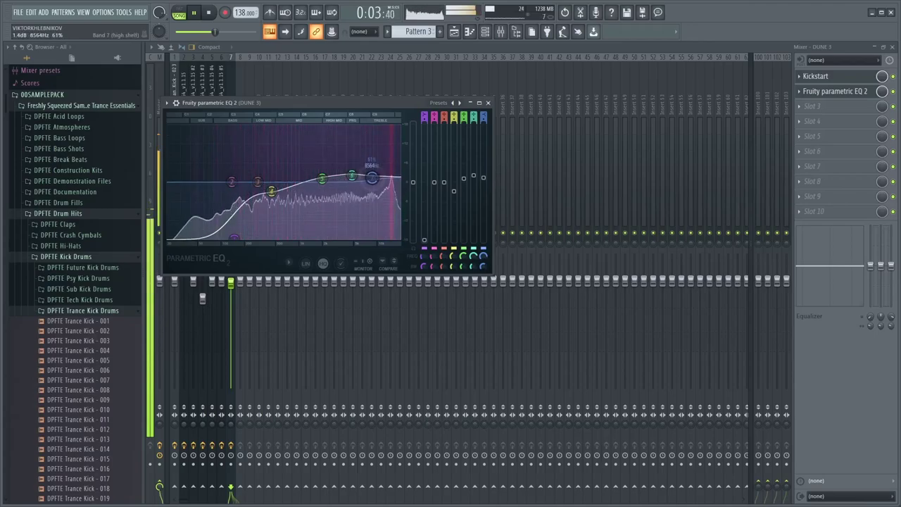
click(232, 91)
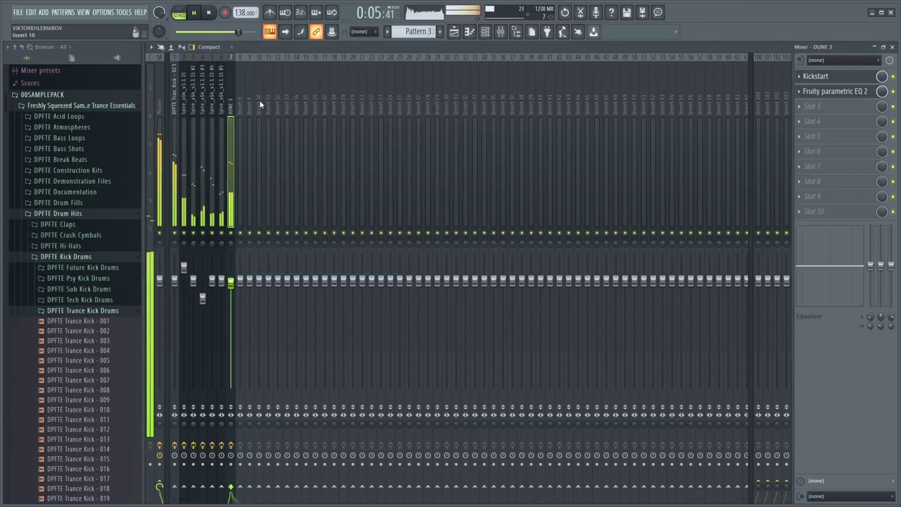
- Add A1StereoControl to the third effect slot of the DUNE 3 track and widen its stereo width to 163%
click(846, 111)
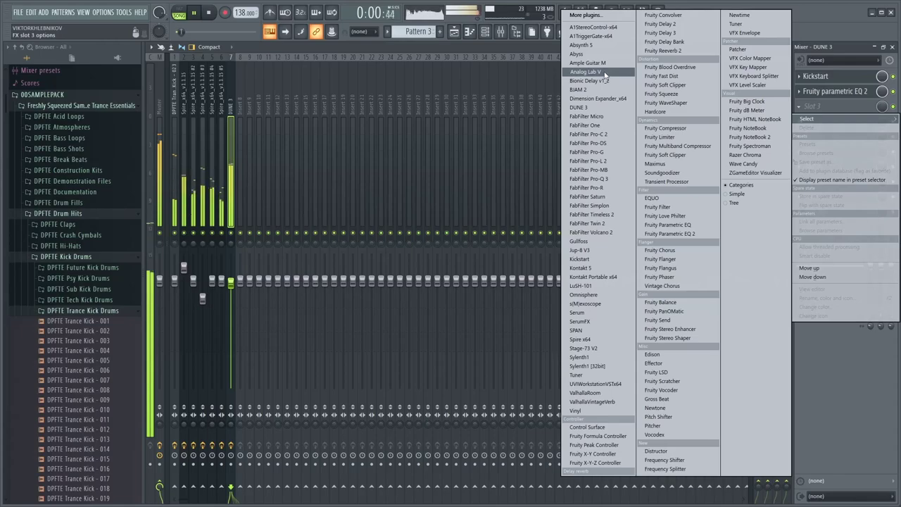
click(624, 29)
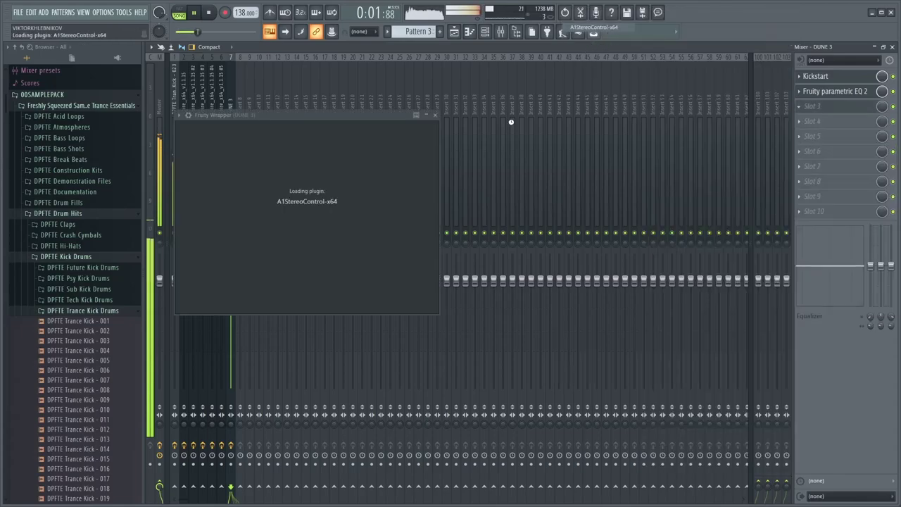
drag(332, 115, 391, 116)
drag(426, 337, 426, 314)
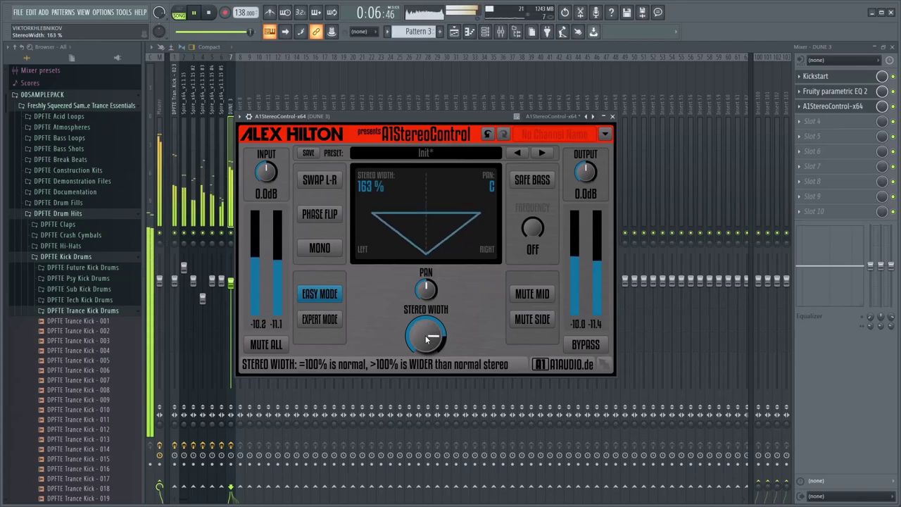
key(Escape)
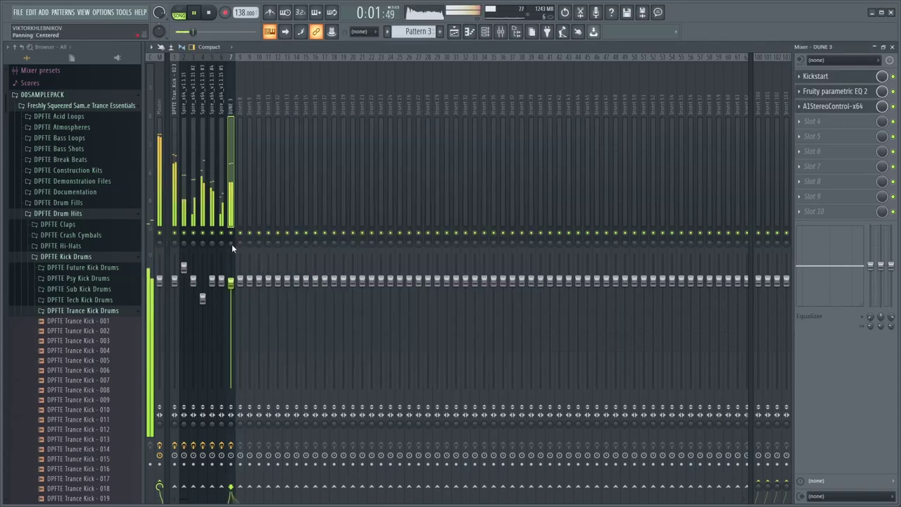
- Pan the DUNE 3 mixer track's audio 47% right and load ValhallaVintageVerb into its fourth effect slot
right_click(230, 243)
click(237, 250)
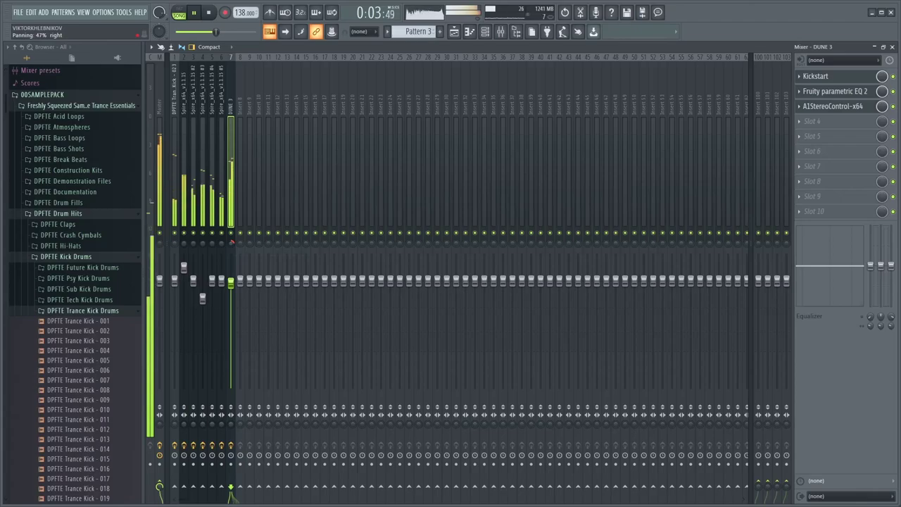
click(789, 126)
click(354, 190)
click(823, 127)
click(620, 406)
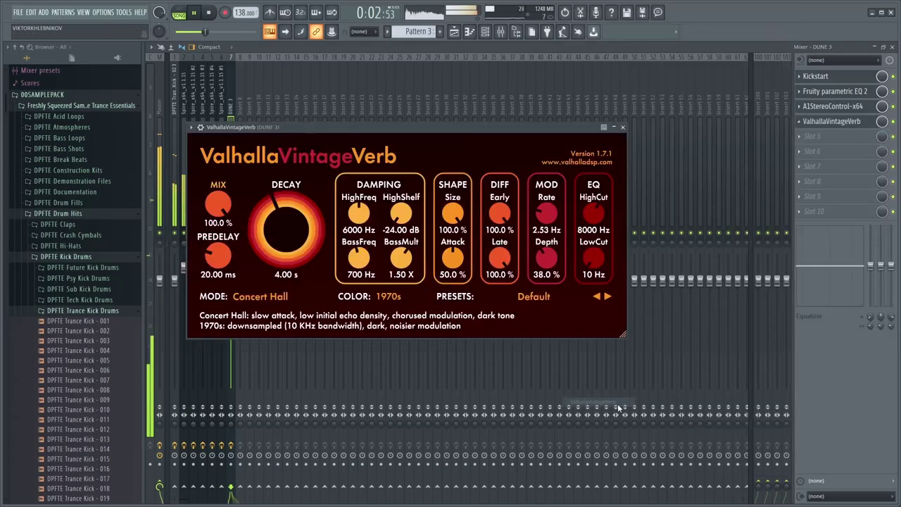
- Set the reverb to Ambience mode with a 32% mix and a decay of about 9.45 s
drag(218, 204, 218, 240)
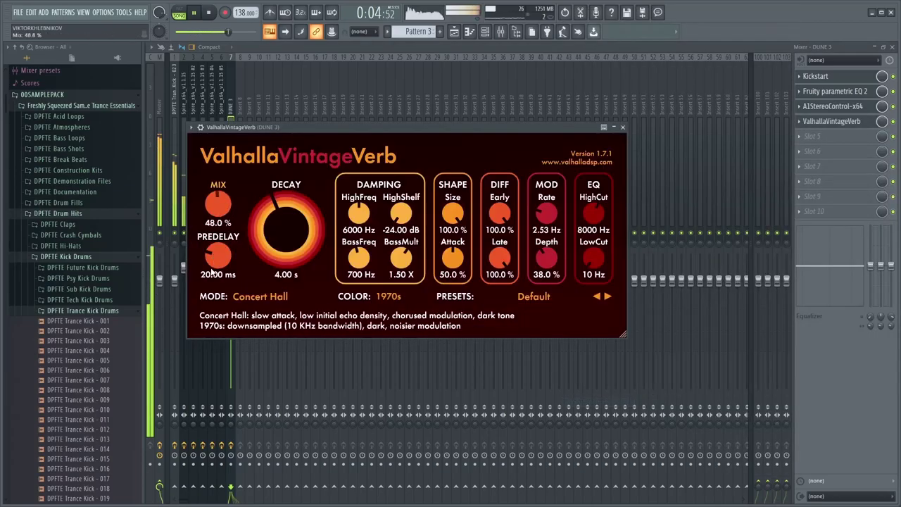
click(260, 296)
click(264, 183)
mouse_move(218, 204)
mouse_down()
mouse_move(218, 222)
mouse_move(222, 199)
mouse_move(222, 212)
mouse_up()
drag(267, 126, 366, 122)
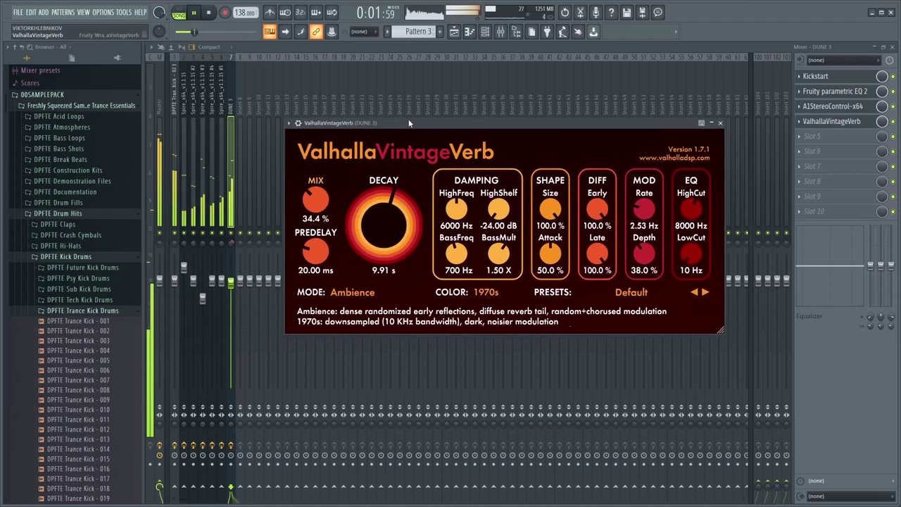
drag(319, 201, 320, 211)
drag(381, 208, 381, 217)
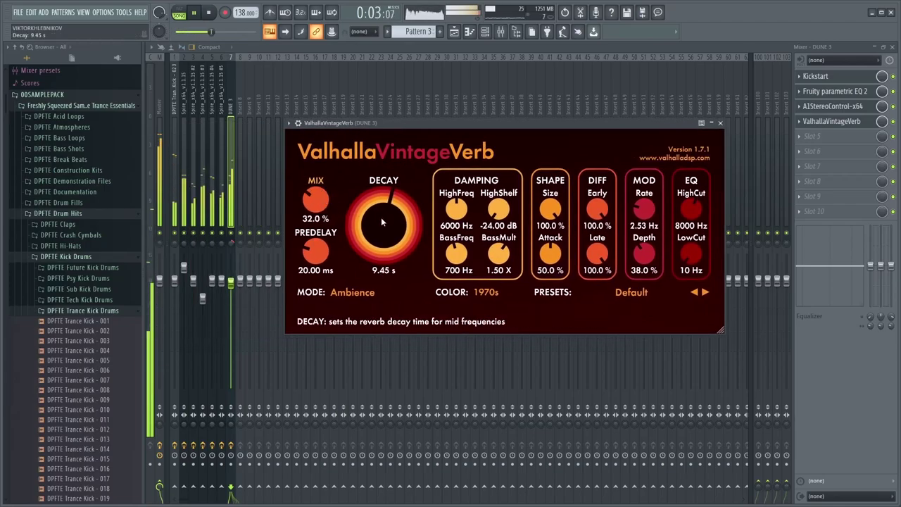
- Switch the reverb's color to NOW and set its EQ high cut to about 4430 Hz and low cut to 160 Hz
click(496, 294)
click(450, 272)
click(486, 291)
click(491, 315)
click(492, 301)
click(491, 327)
drag(691, 208, 691, 223)
drag(691, 254, 691, 243)
- Fine-tune the reverb's decay and mix by ear, trying about 11.14 s and 60.8%, and close the plugin
drag(384, 205, 384, 197)
drag(315, 199, 316, 173)
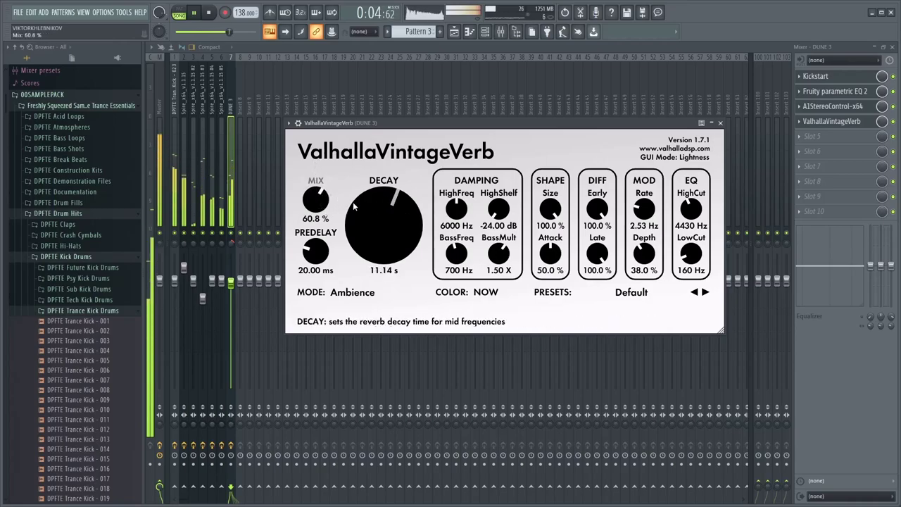
drag(314, 213, 314, 224)
mouse_move(371, 204)
mouse_down()
mouse_move(368, 237)
mouse_move(369, 199)
mouse_up()
drag(315, 200, 316, 208)
drag(383, 214, 384, 222)
key(Escape)
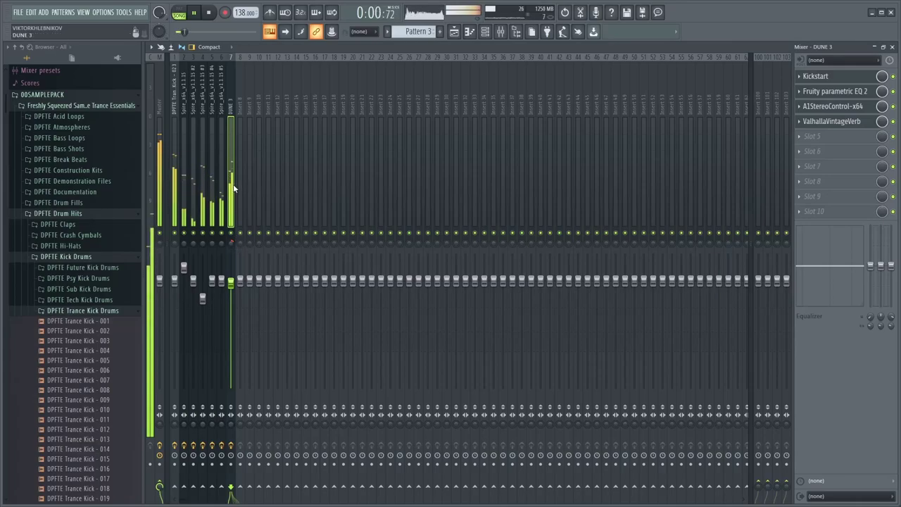
- Create Pattern 4 and place a clip of it on Track 4 at bar 1 of the playlist
click(454, 32)
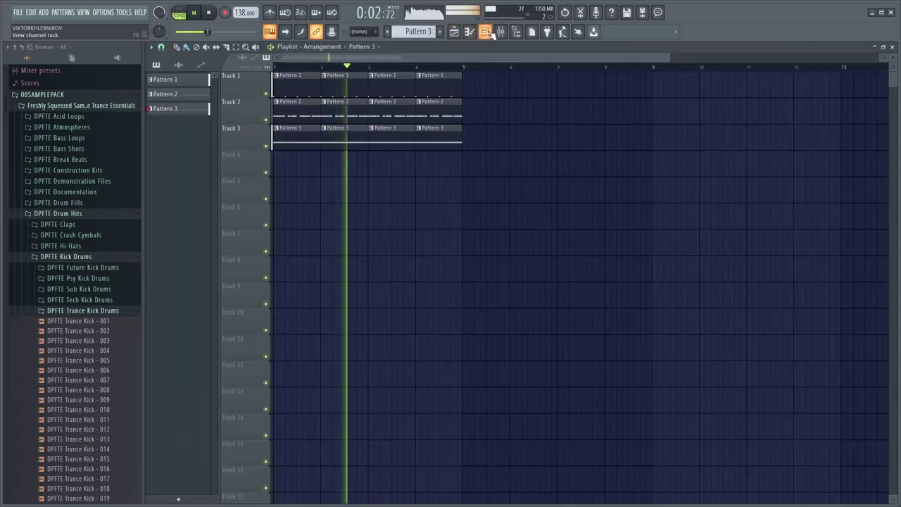
click(492, 34)
click(440, 31)
click(451, 43)
key(F6)
click(302, 157)
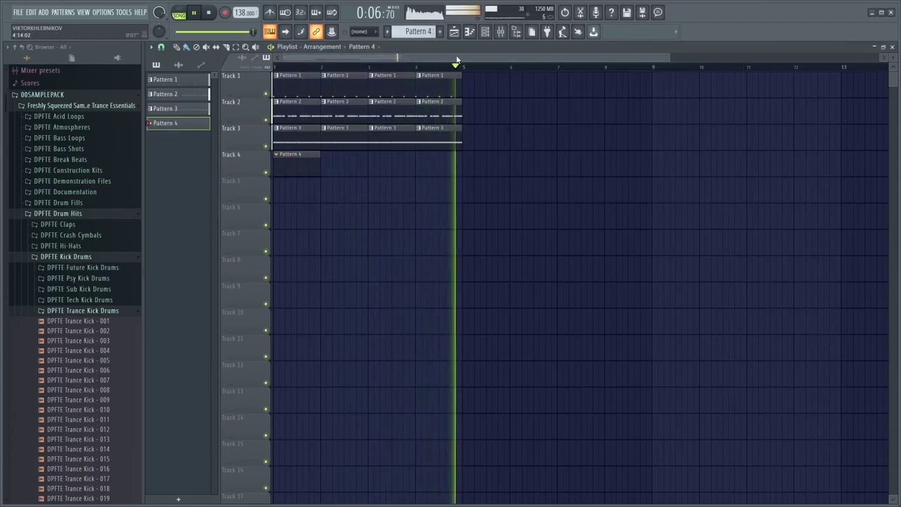
- Add a second DUNE 3 instrument as a new channel
key(F6)
click(311, 199)
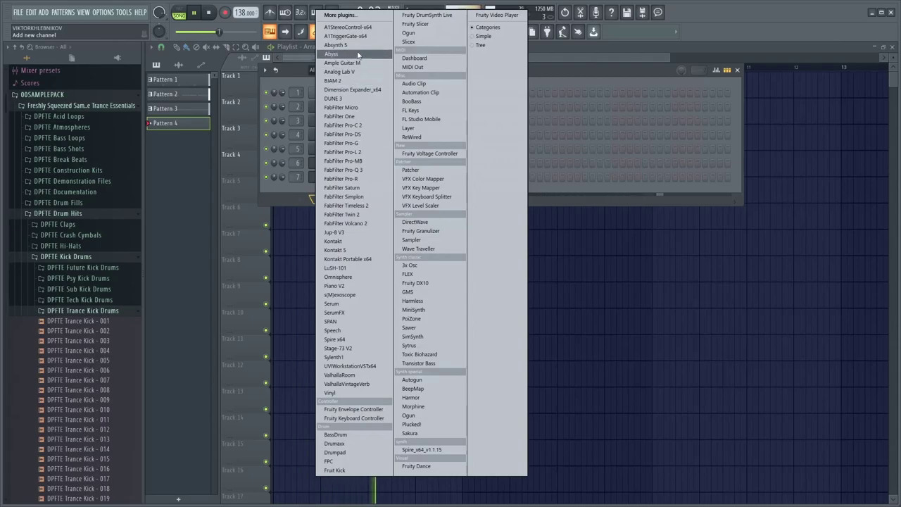
click(352, 99)
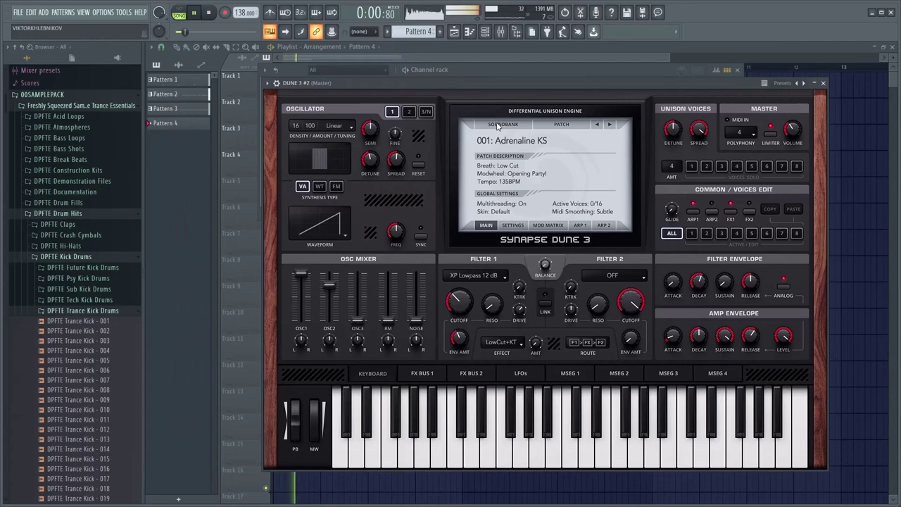
- Load the MyLoops Uplifting Trance Vol 2 soundbank in DUNE 3 and choose the patch PD - Killing me inside
click(498, 125)
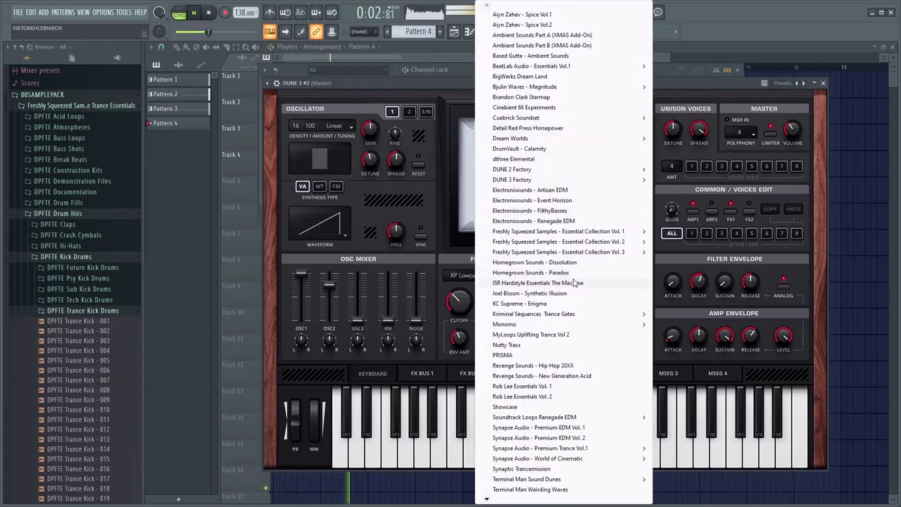
click(569, 340)
click(561, 124)
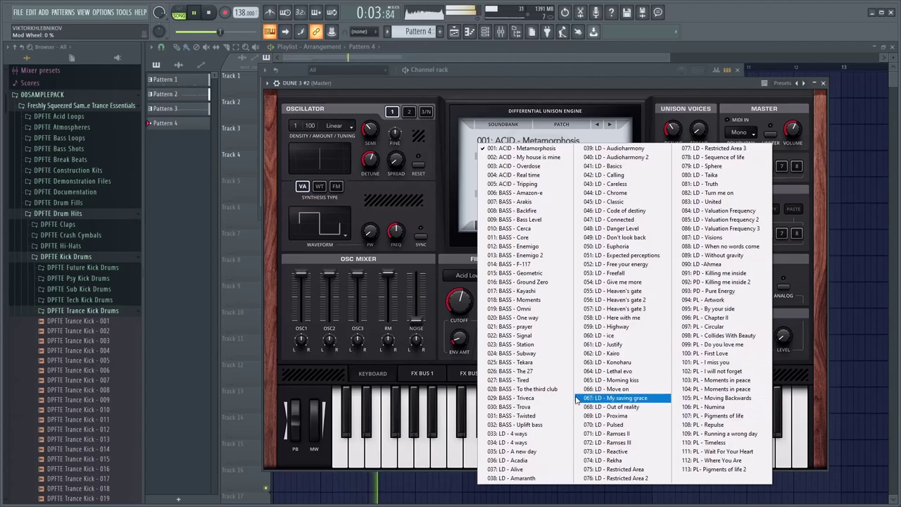
click(708, 275)
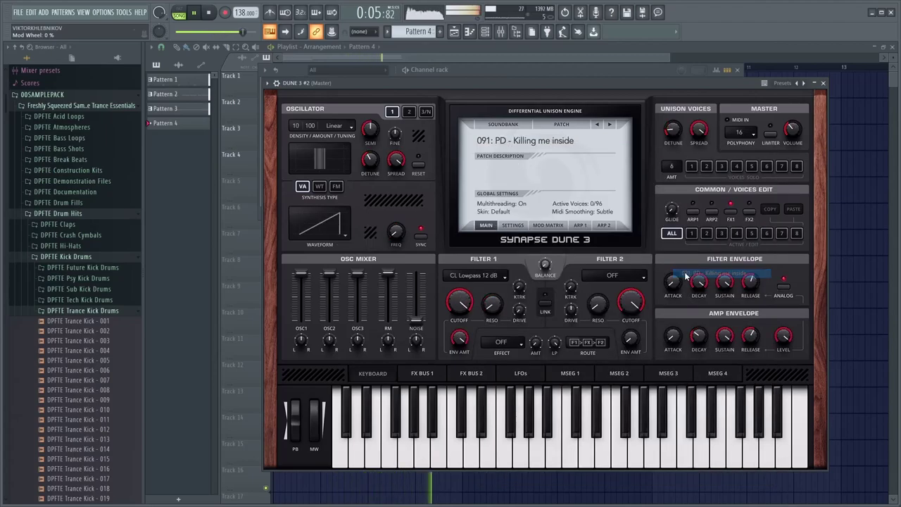
- Open the second DUNE 3 channel's piano roll in Pattern 4 and stop playback, leaving the roll empty
click(467, 33)
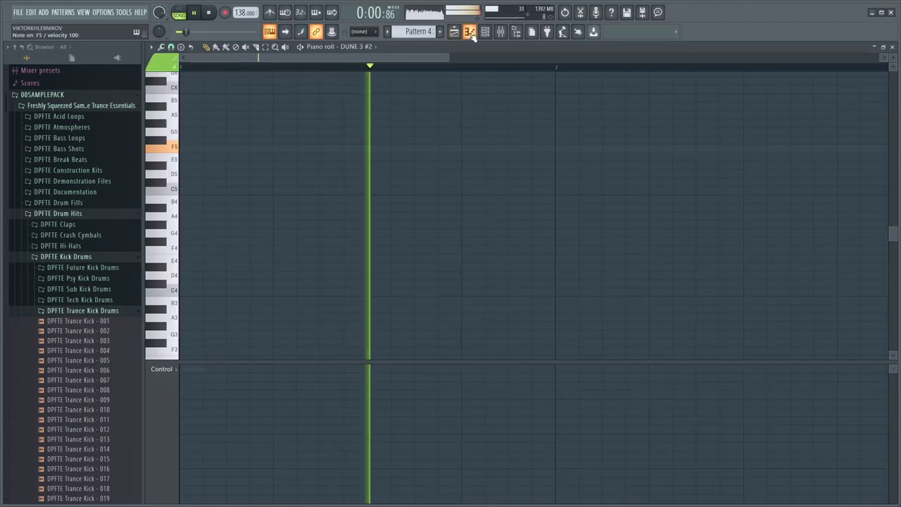
click(451, 43)
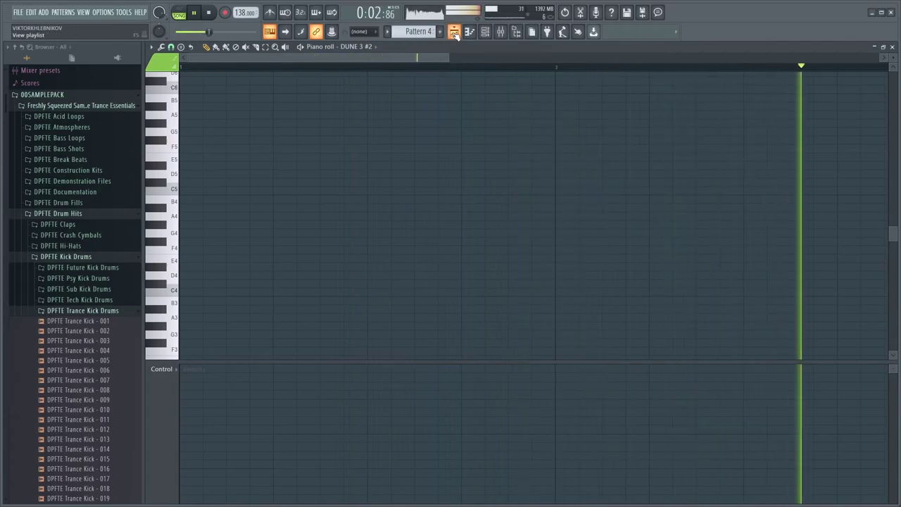
click(204, 250)
key(space)
right_click(200, 251)
click(220, 141)
click(181, 141)
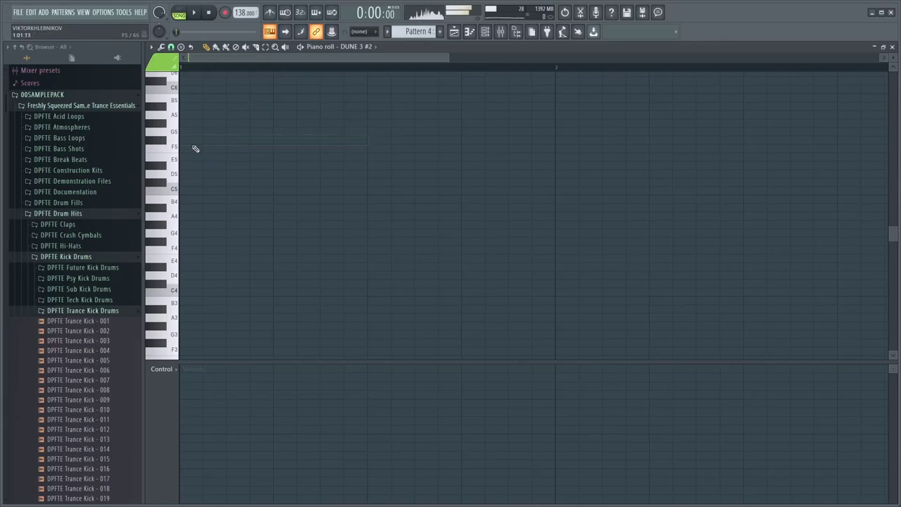
- Try a half-bar chord of F5, D#5, B4 and A#4 at the start of the pattern and erase it
click(196, 149)
click(181, 156)
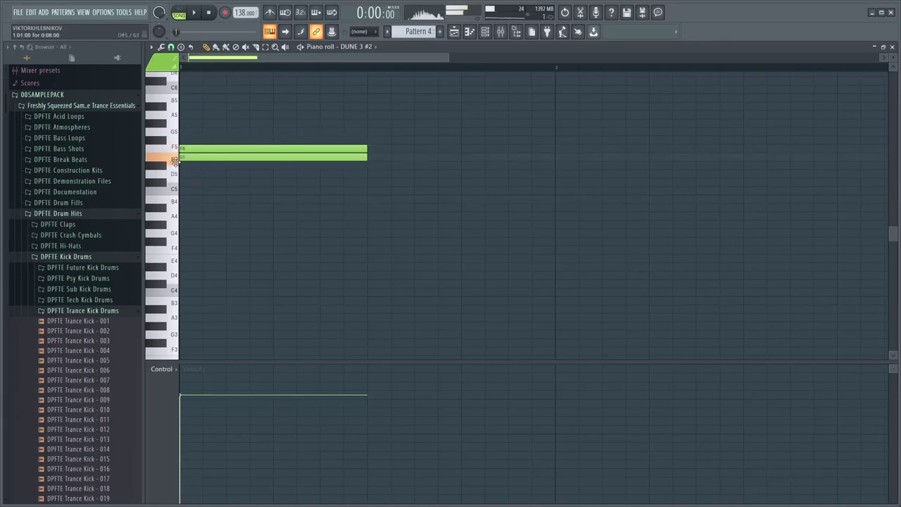
click(186, 208)
drag(180, 190, 177, 199)
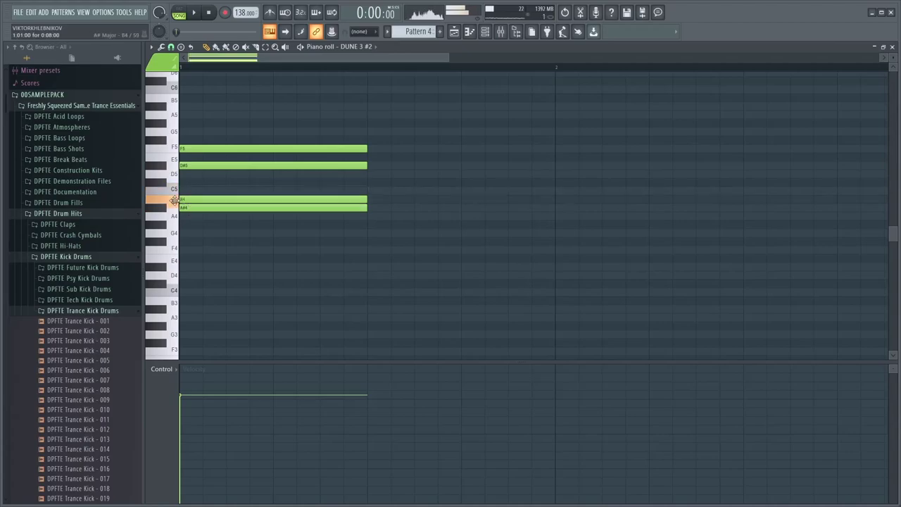
key(space)
key(space)
right_click(356, 148)
right_click(348, 166)
right_click(310, 199)
right_click(295, 208)
- Draw an F4 note at the start of Pattern 4, lengthen it to two bars and play it back
click(201, 252)
click(200, 215)
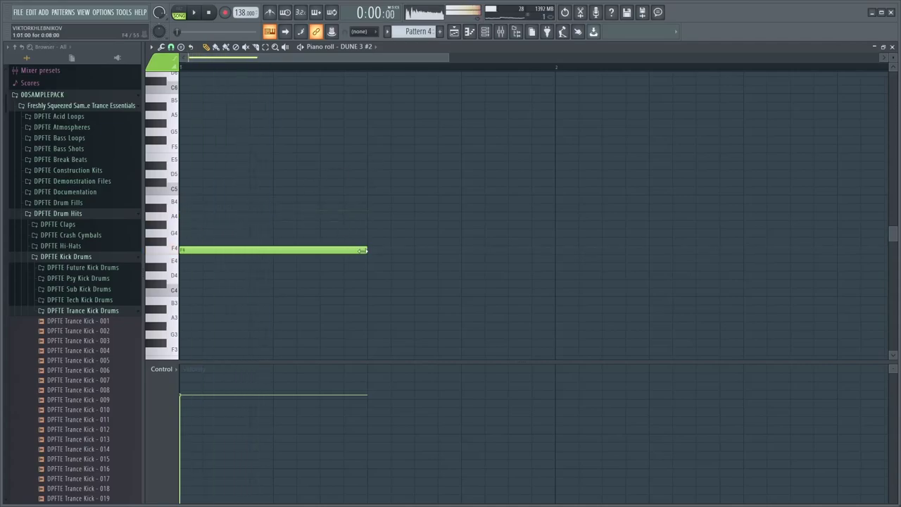
scroll(508, 91, down, 2)
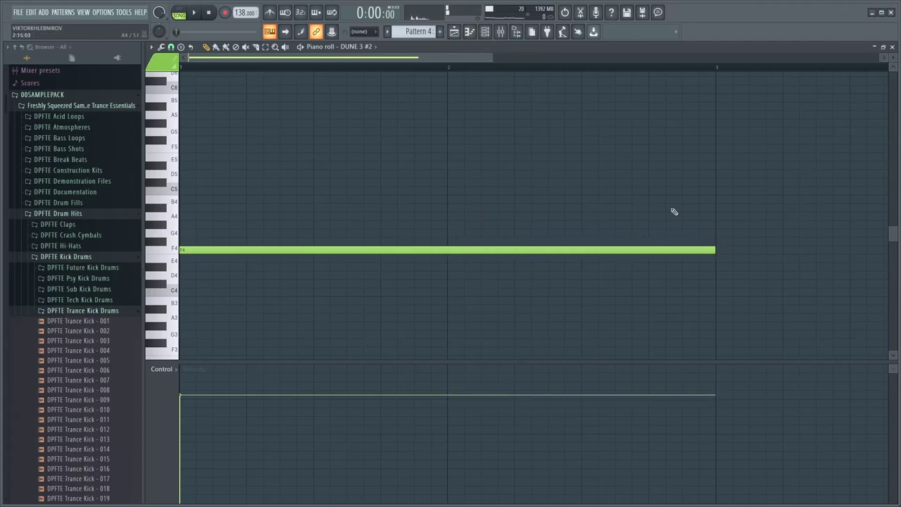
key(space)
key(ctrl+z)
- Route the second DUNE 3 channel to mixer track 8 and place another Pattern 4 clip at bar 3 on Track 4
key(F6)
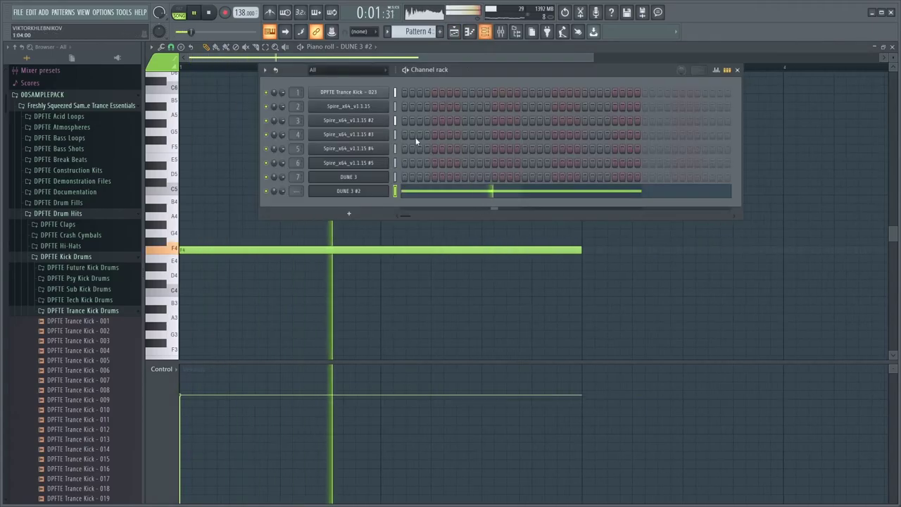
double_click(395, 191)
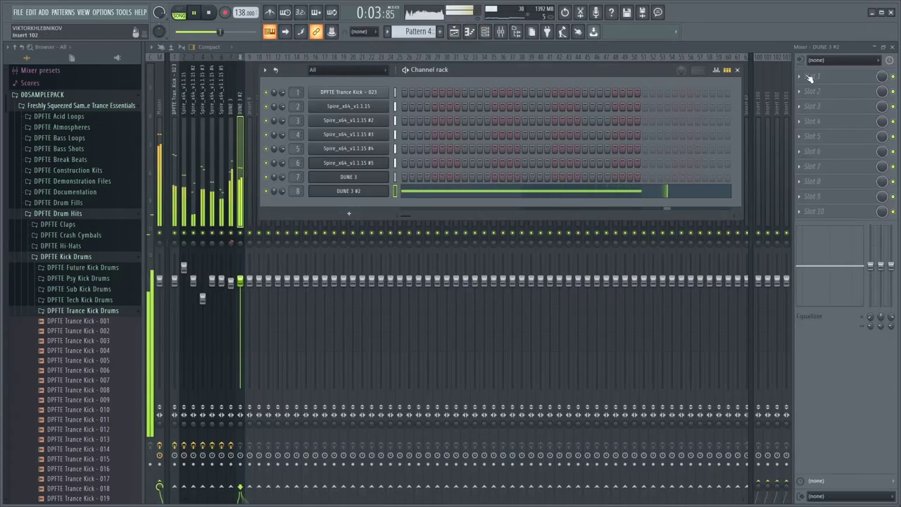
click(454, 31)
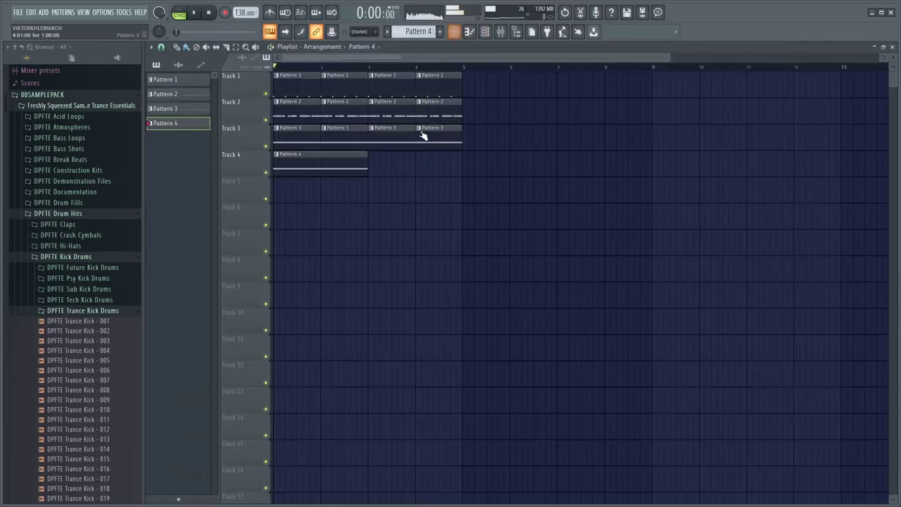
click(469, 31)
click(456, 31)
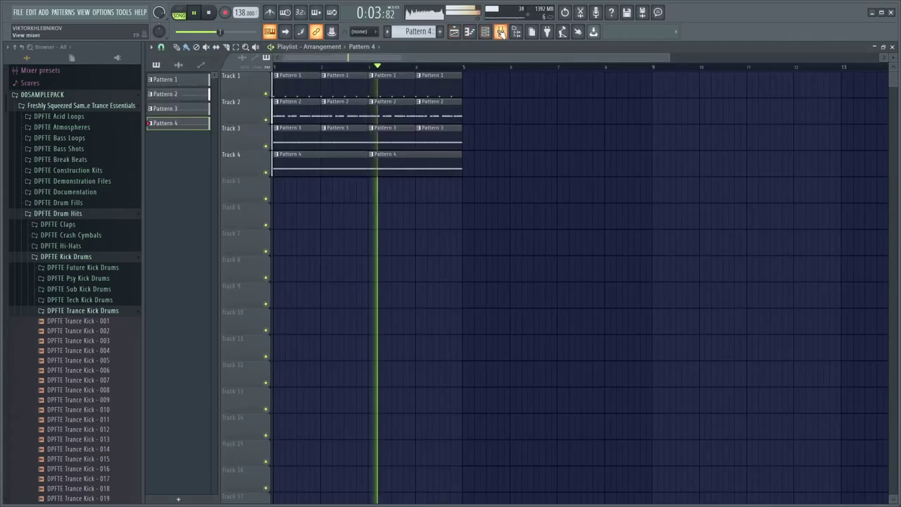
- Add Kickstart to the second effect slot of the DUNE 3 #2 mixer track and set its mix to 50%
click(500, 32)
click(814, 99)
mouse_move(810, 104)
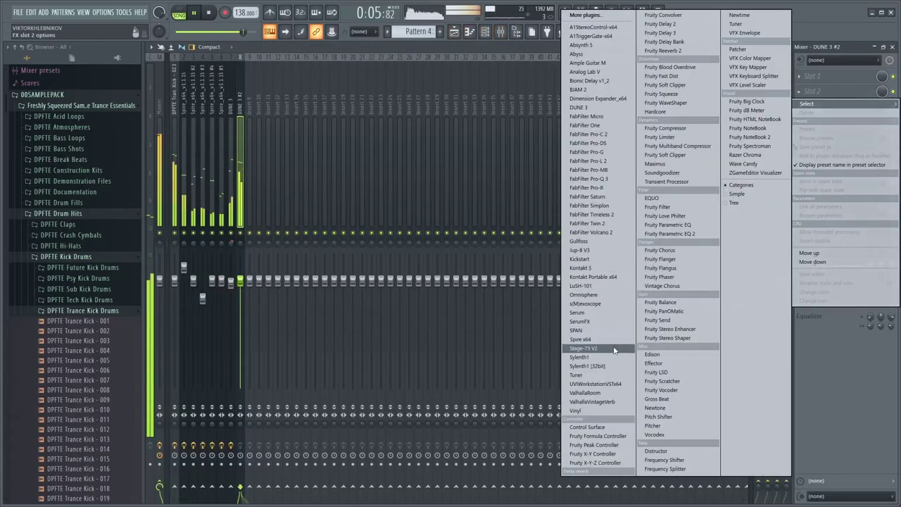
click(603, 264)
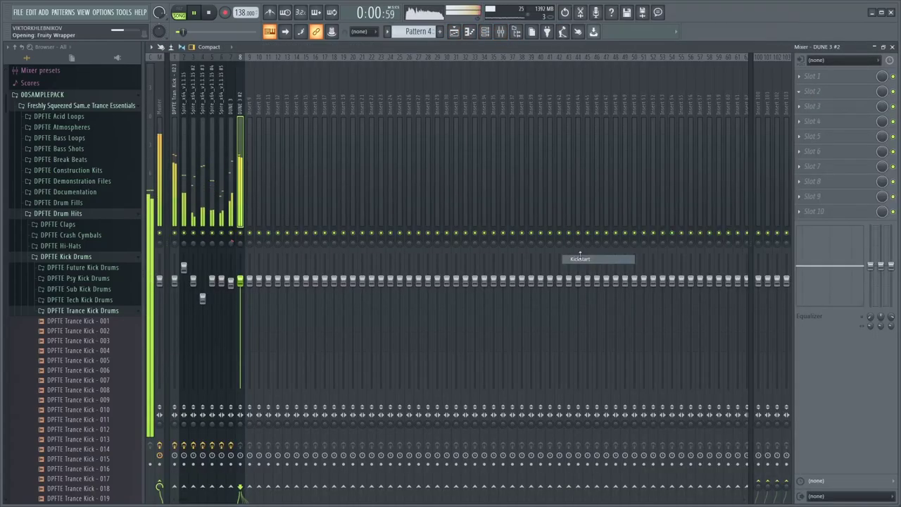
drag(381, 198, 381, 225)
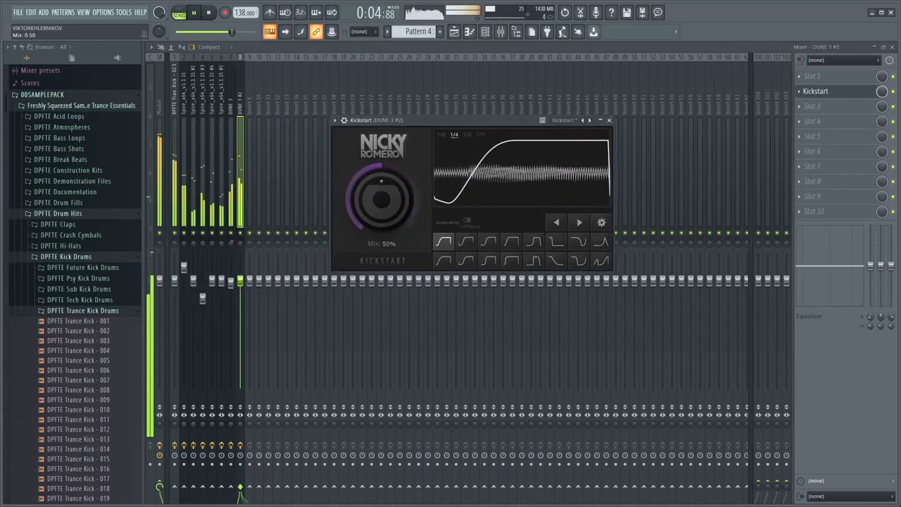
key(Escape)
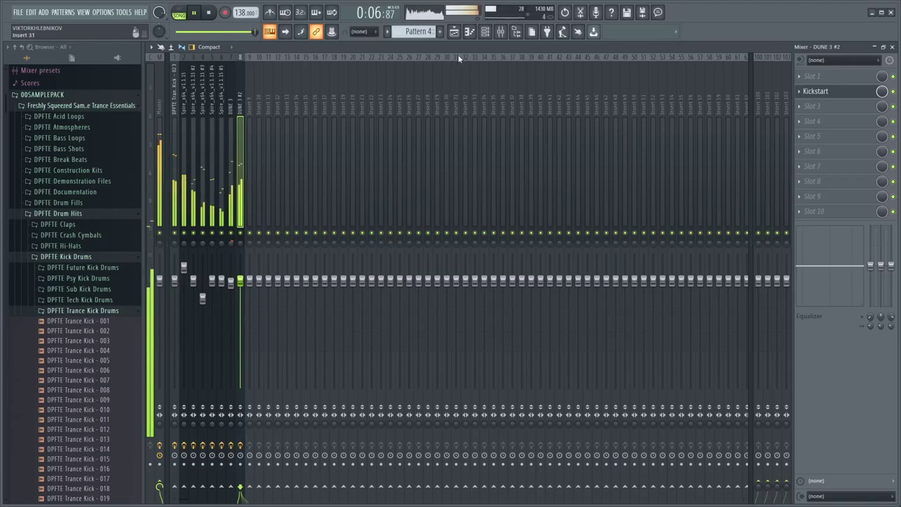
- Try two-bar D5 and C5 notes, one after the other, above the F4 note in the DUNE 3 #2 piano roll
click(469, 31)
click(211, 204)
right_click(204, 204)
click(189, 174)
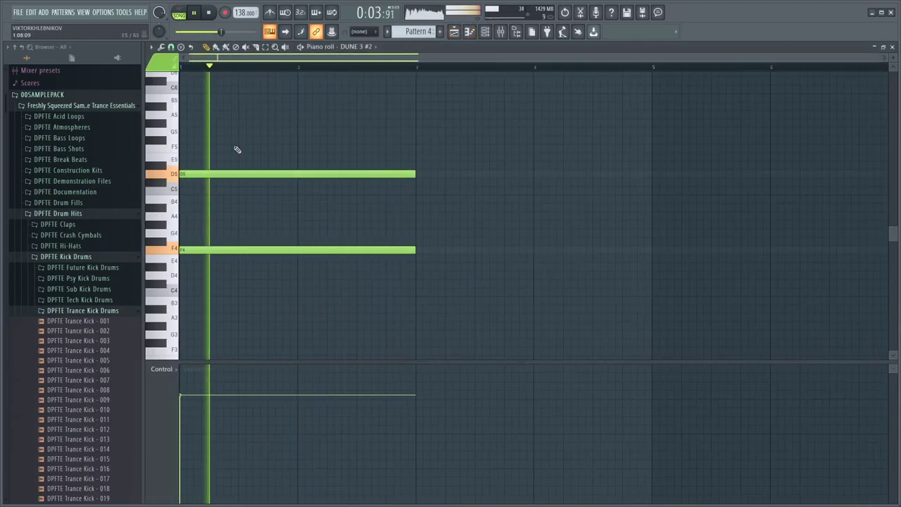
right_click(209, 172)
click(185, 190)
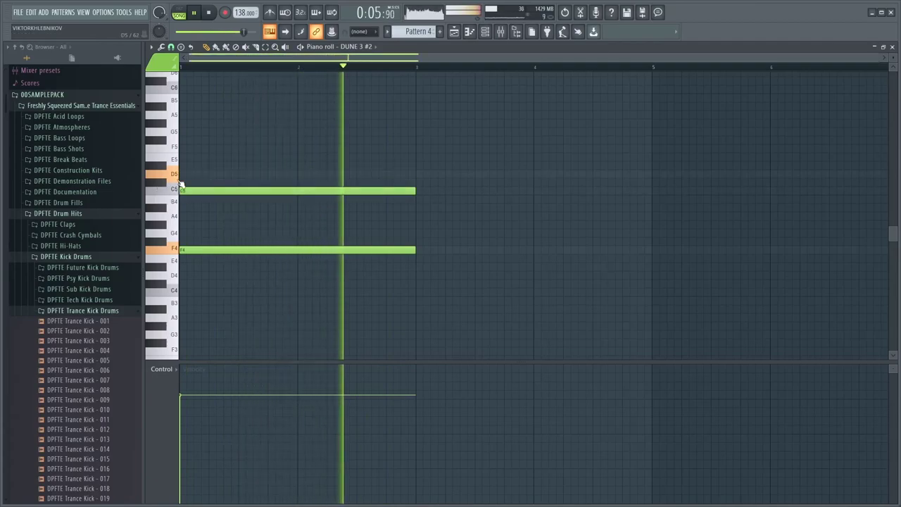
- Swap the C5 note for a trial B4 and A4 in turn, and erase each so only F4 is left
scroll(207, 166, up, 1)
scroll(219, 155, up, 1)
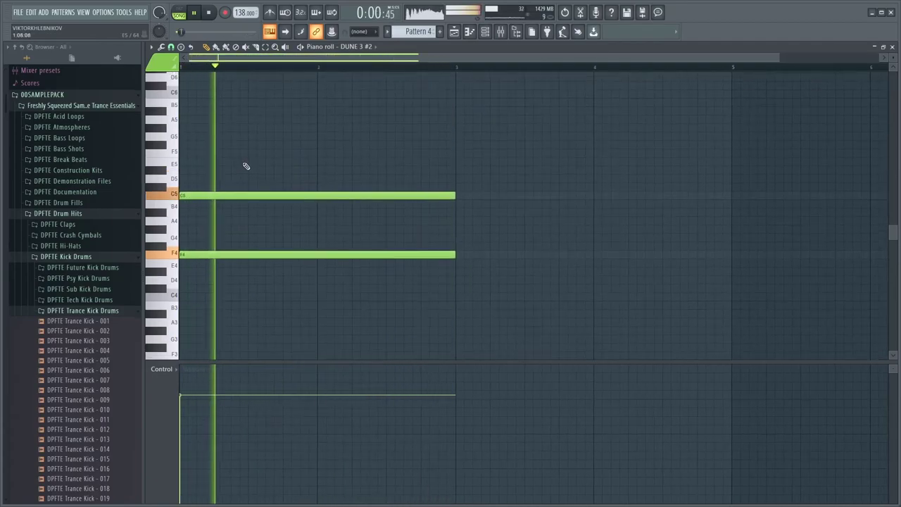
right_click(201, 190)
scroll(201, 204, down, 1)
click(200, 204)
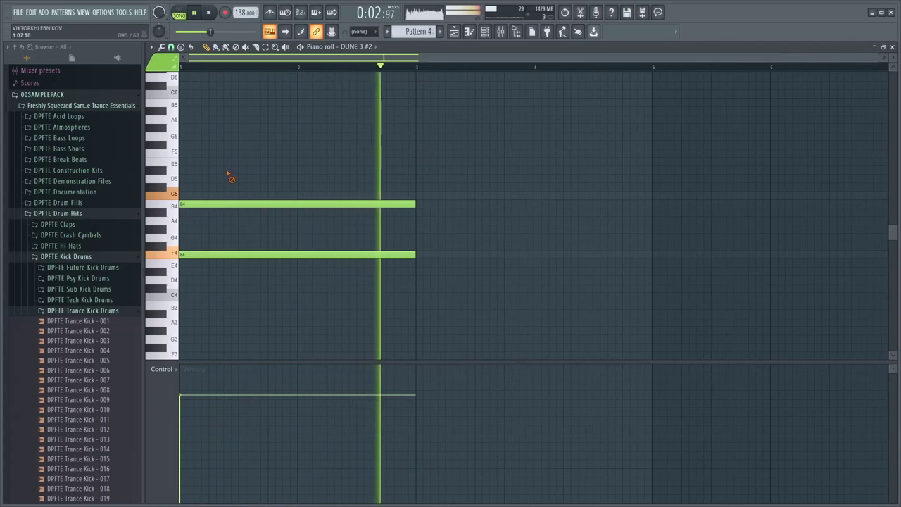
right_click(189, 206)
click(197, 220)
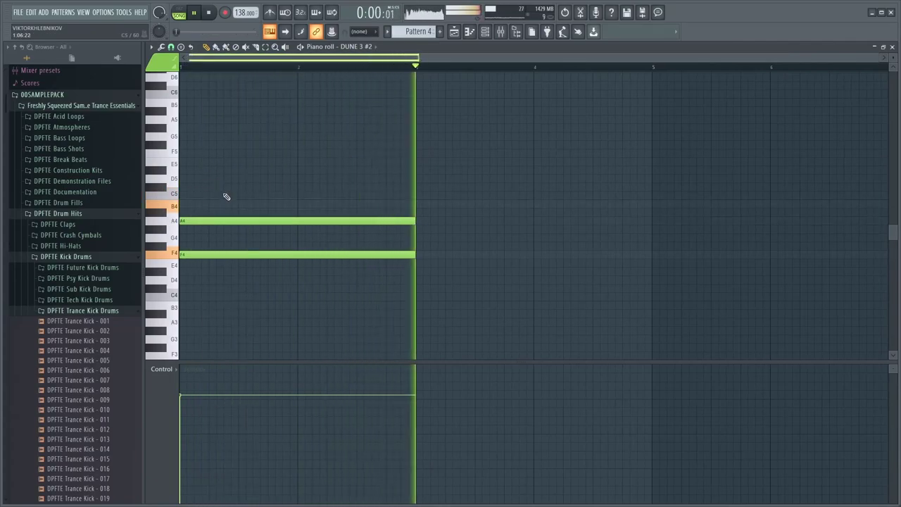
right_click(200, 221)
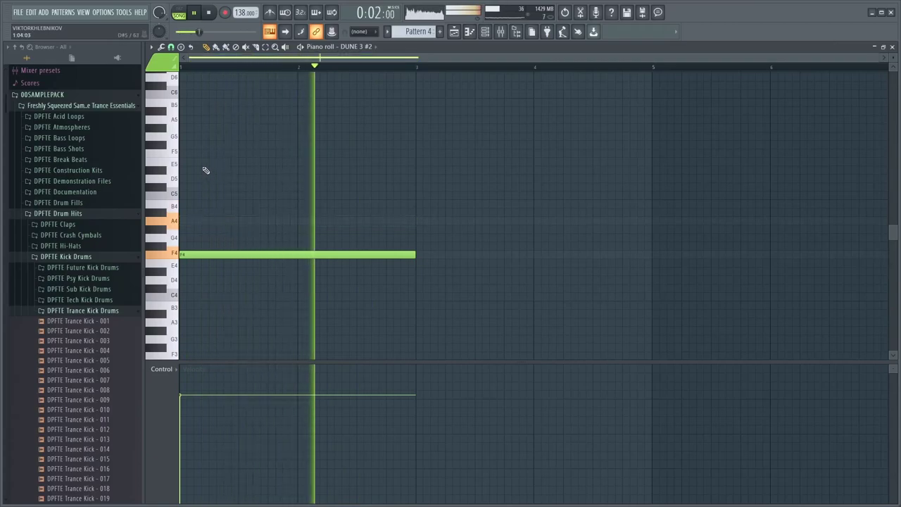
- Try two-bar F5 and A5 notes above the F4 note in the DUNE 3 #2 piano roll
click(189, 153)
click(204, 120)
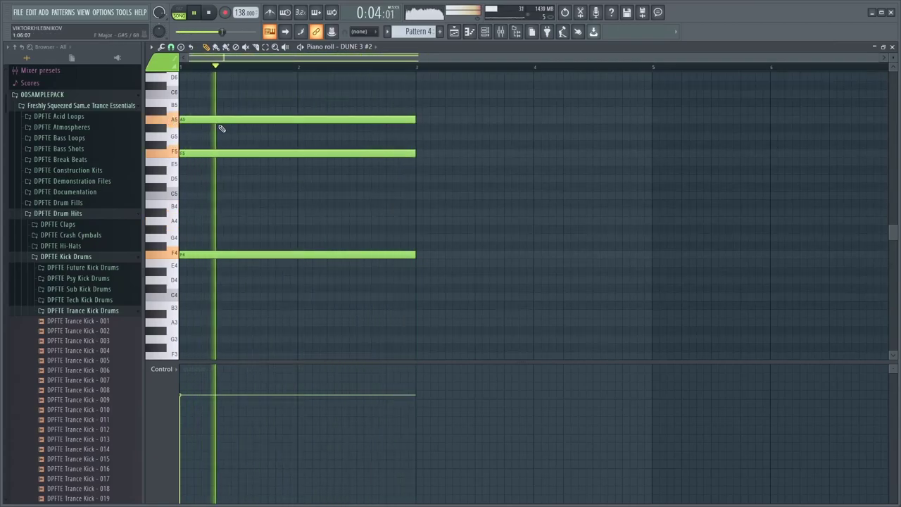
ctrl+scroll(234, 192, up, 3)
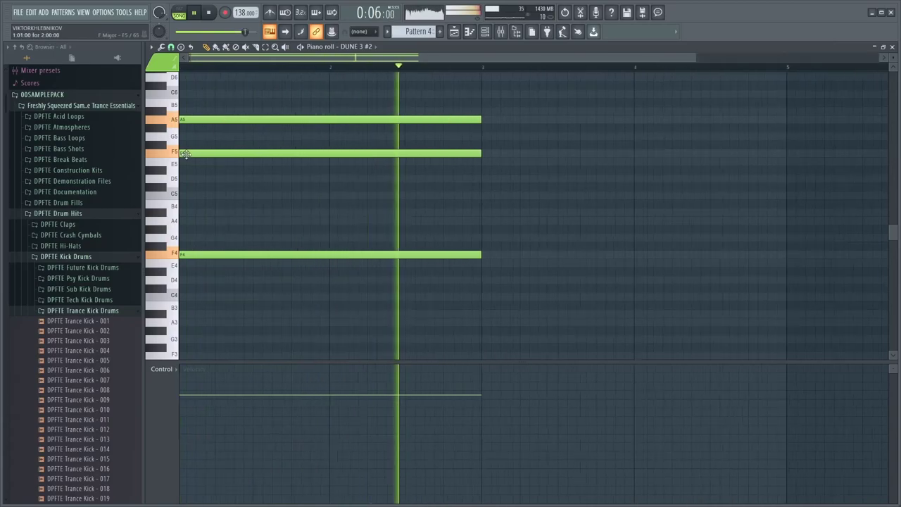
scroll(234, 192, up, 3)
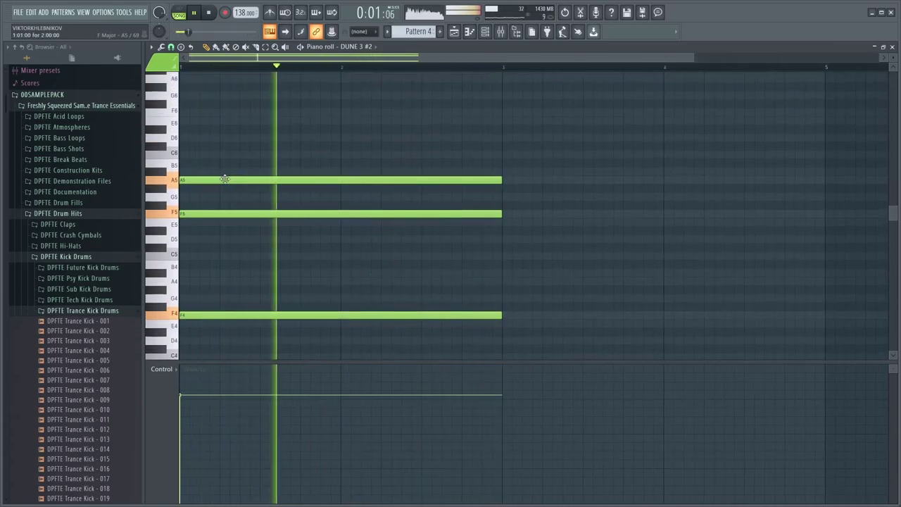
- Swap the A5 note for a trial A#5 and A5 in turn, and erase each so F4 and F5 are left
right_click(204, 179)
click(190, 176)
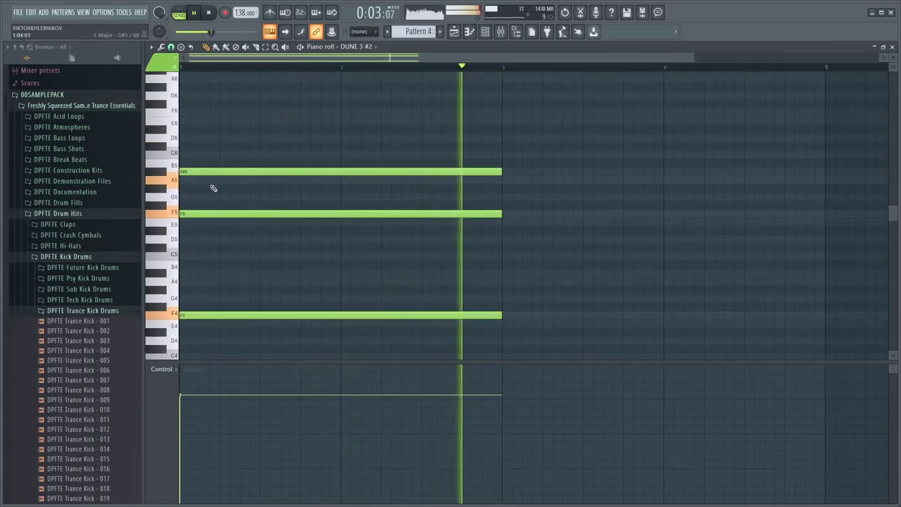
right_click(196, 171)
click(197, 181)
right_click(199, 183)
- Move the F5 note up to F#5 and try A5, A#5 and C6 above it in turn
drag(211, 214, 211, 205)
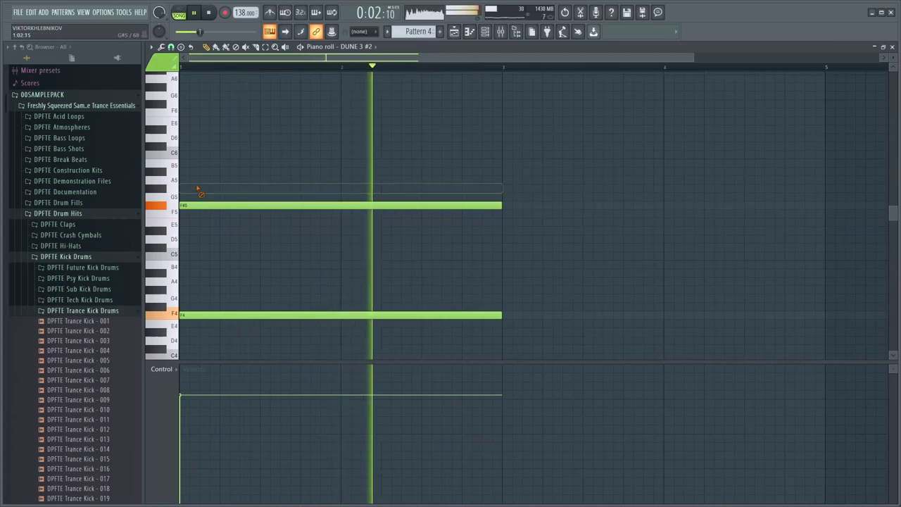
click(181, 181)
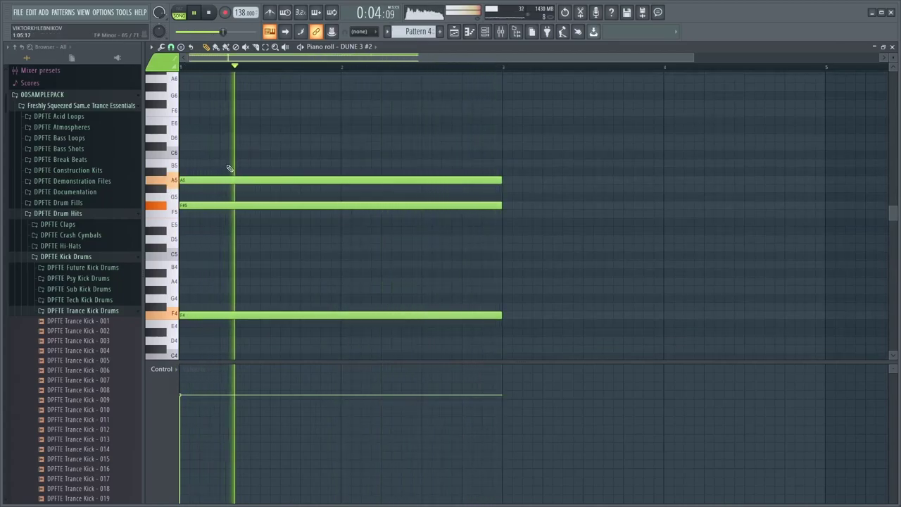
right_click(206, 182)
click(185, 172)
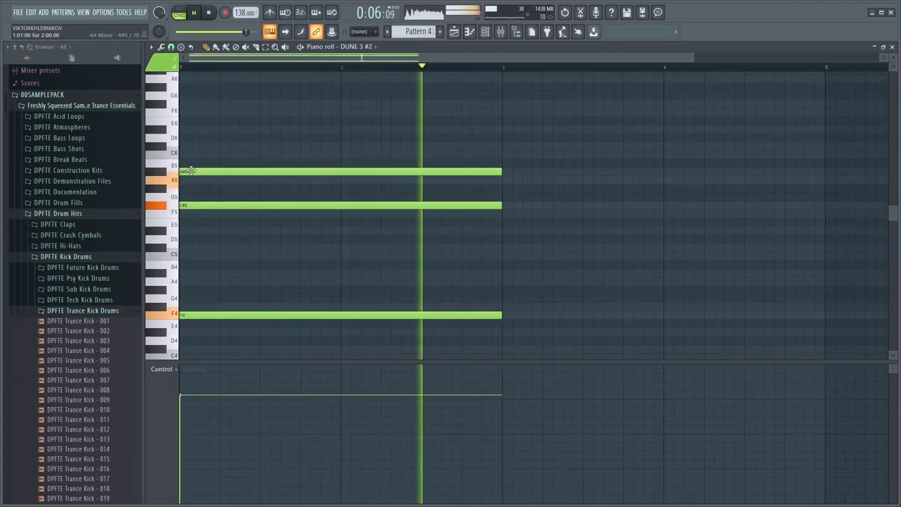
drag(190, 163, 188, 148)
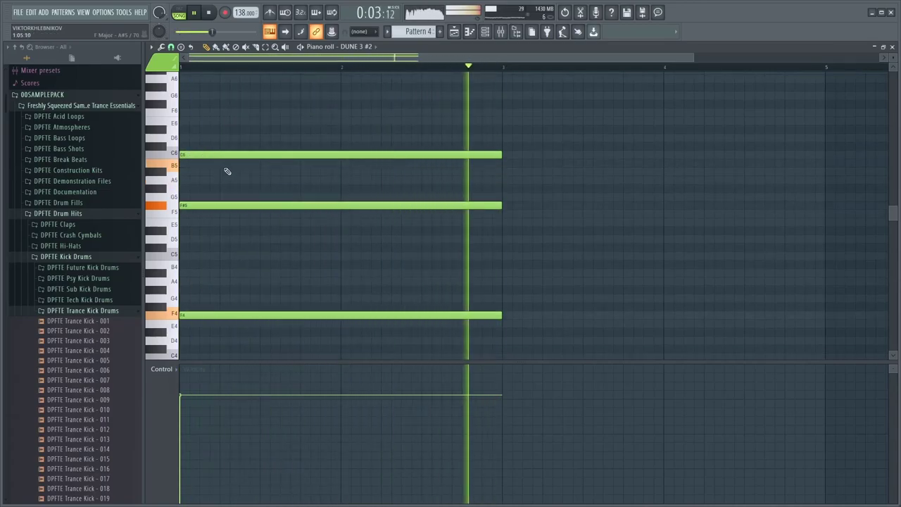
- Erase the C6 and F#5 notes so only F4 is left, and restart playback
right_click(220, 155)
right_click(224, 204)
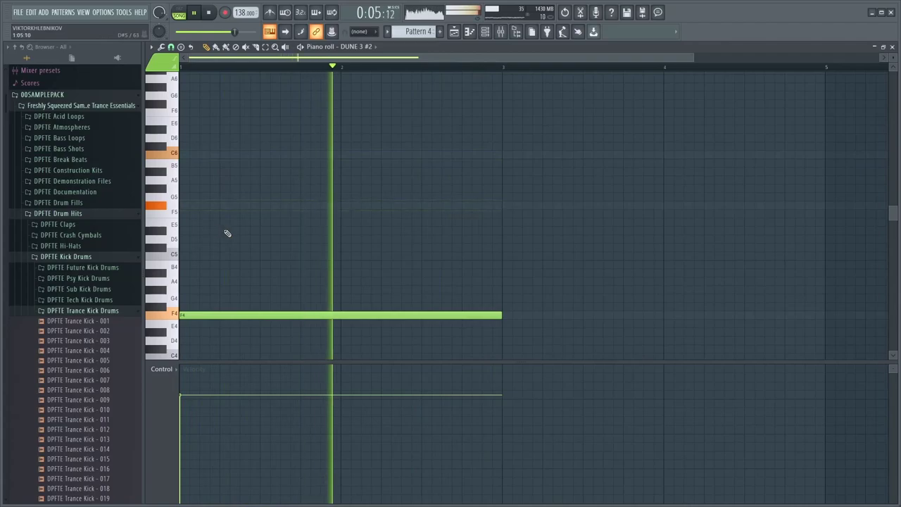
key(space)
key(space)
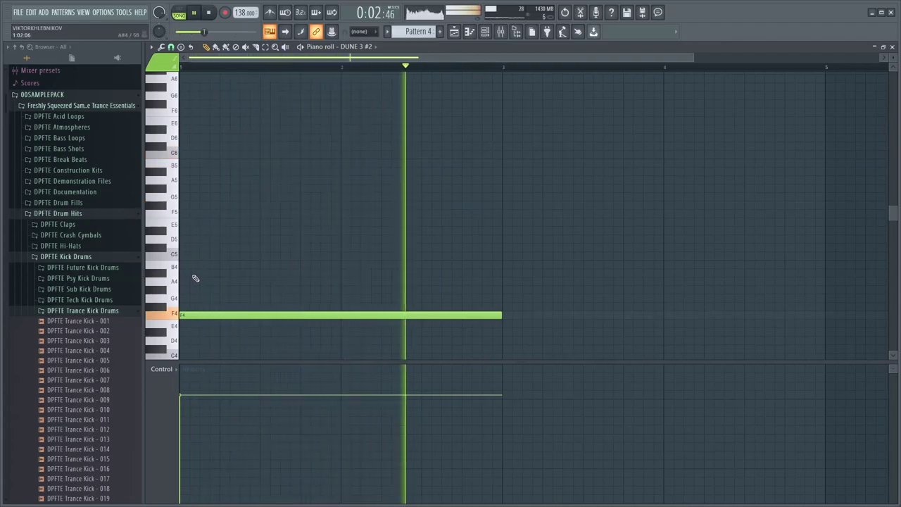
- Stack two-bar C5, D#5, G5 and B5 notes above the F4 note to form a chord
click(196, 257)
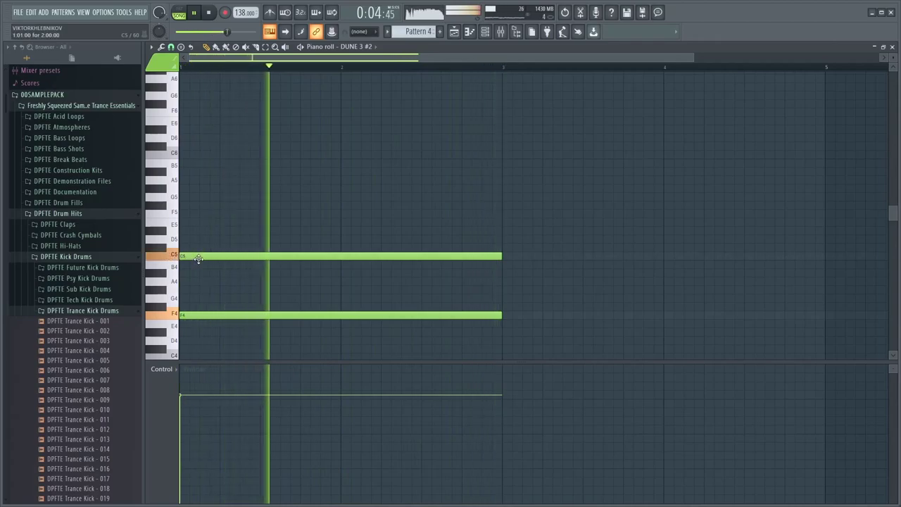
click(191, 231)
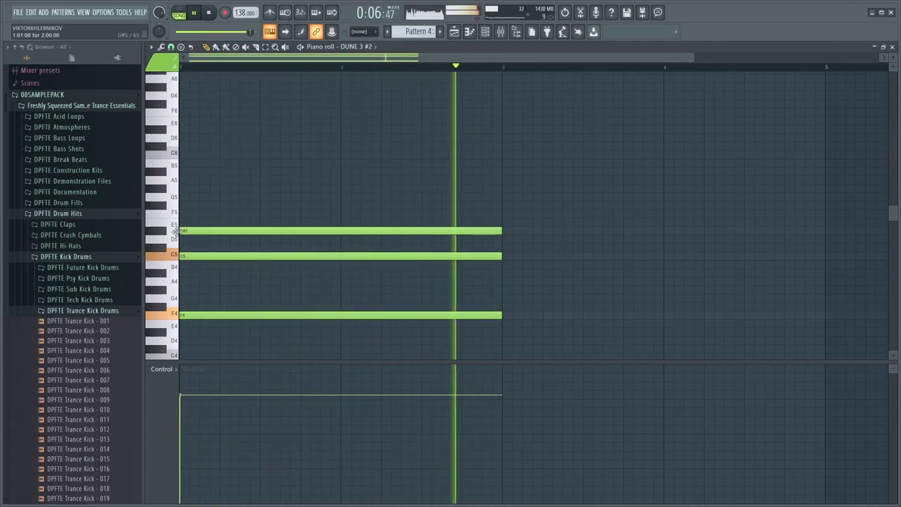
click(200, 196)
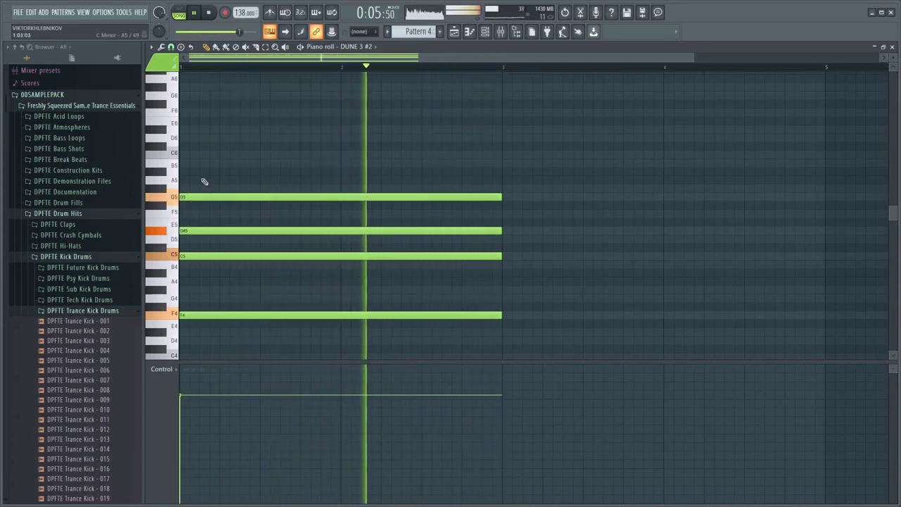
click(187, 163)
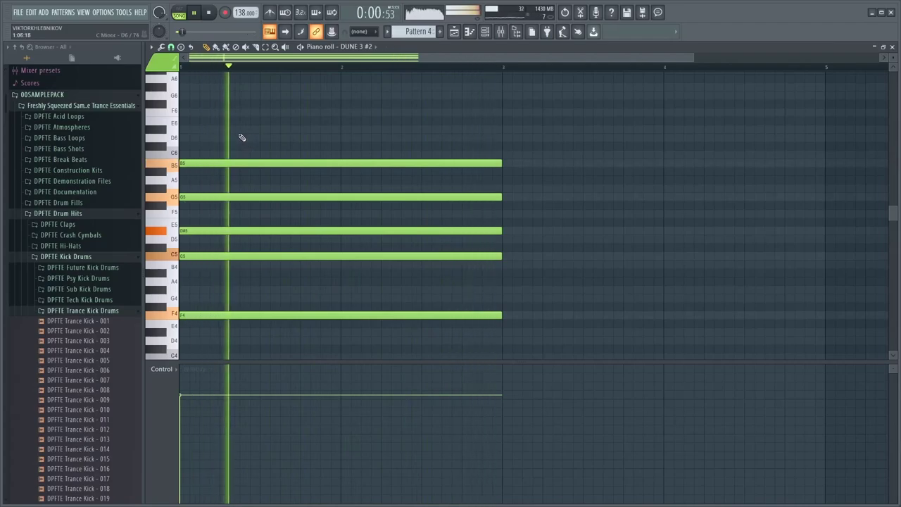
- Replace the chord's B5 top note, trying C6 and A#5 before placing C6 again
right_click(195, 165)
click(191, 154)
right_click(190, 155)
click(189, 171)
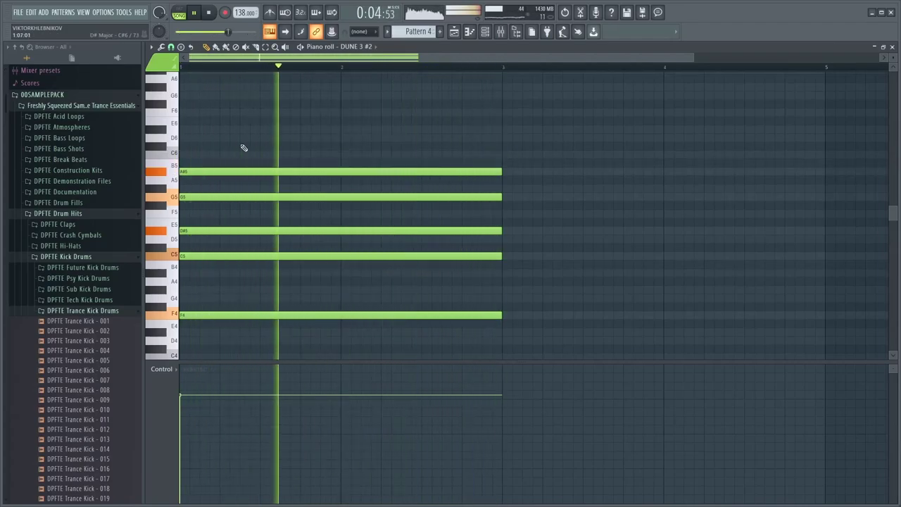
right_click(199, 168)
click(203, 154)
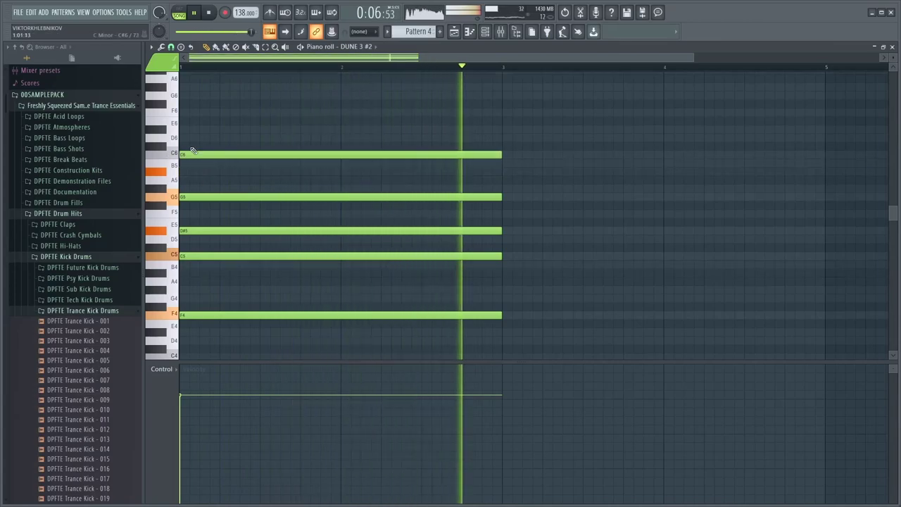
- Try the chord without its F4 bass note, undo the deletion, and restart playback
scroll(493, 85, down, 2)
scroll(227, 115, up, 4)
scroll(240, 117, down, 4)
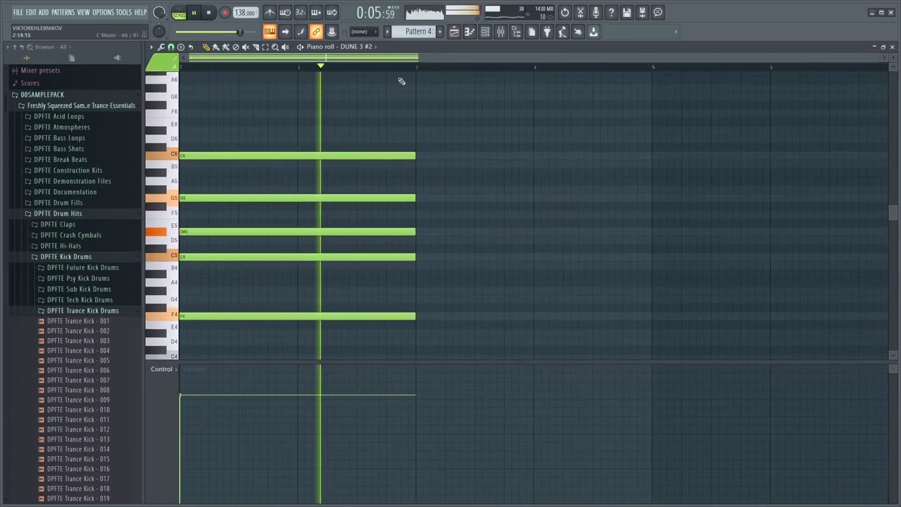
right_click(411, 315)
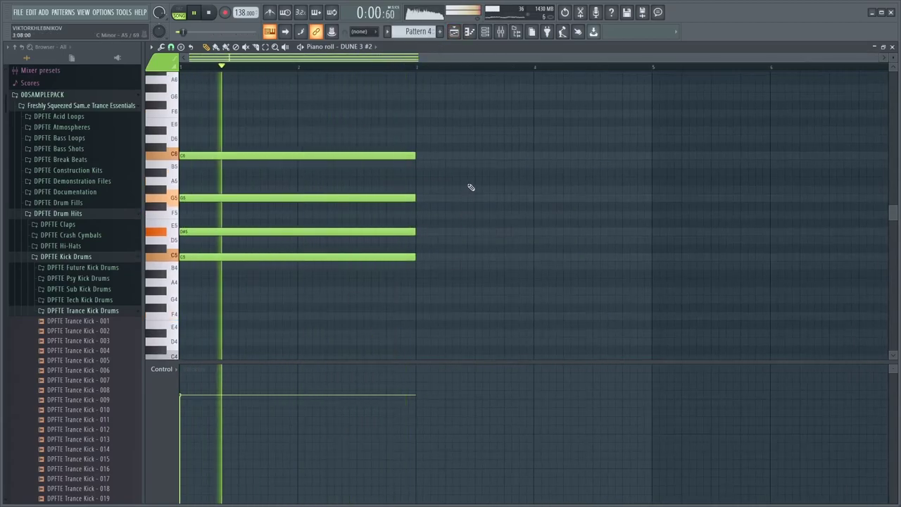
key(ctrl+z)
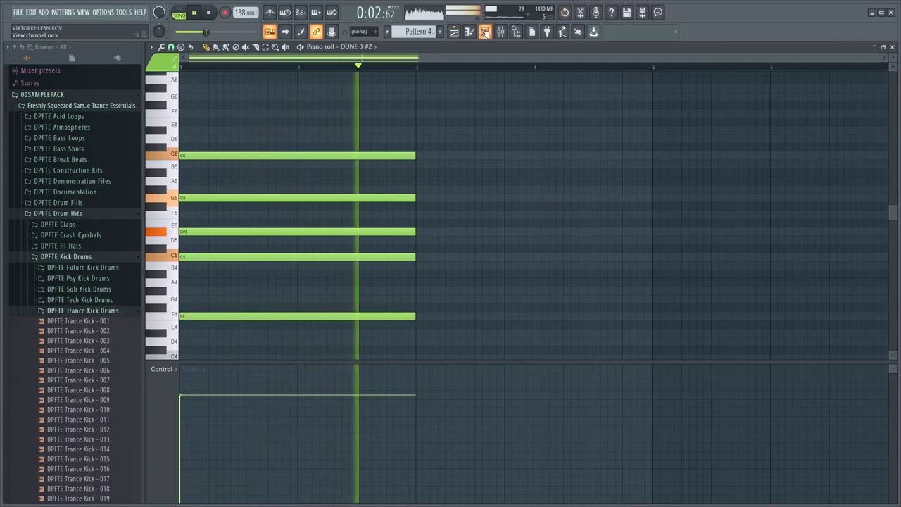
key(space)
key(space)
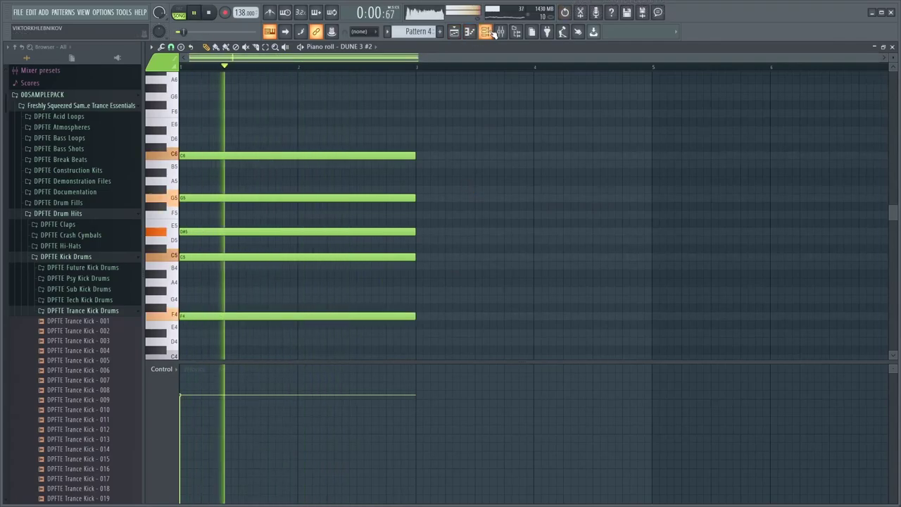
- Add Fruity parametric EQ 2 to slot 3 of the DUNE 3 #2 mixer track, cutting the lows and lifting the highs
click(486, 32)
click(500, 32)
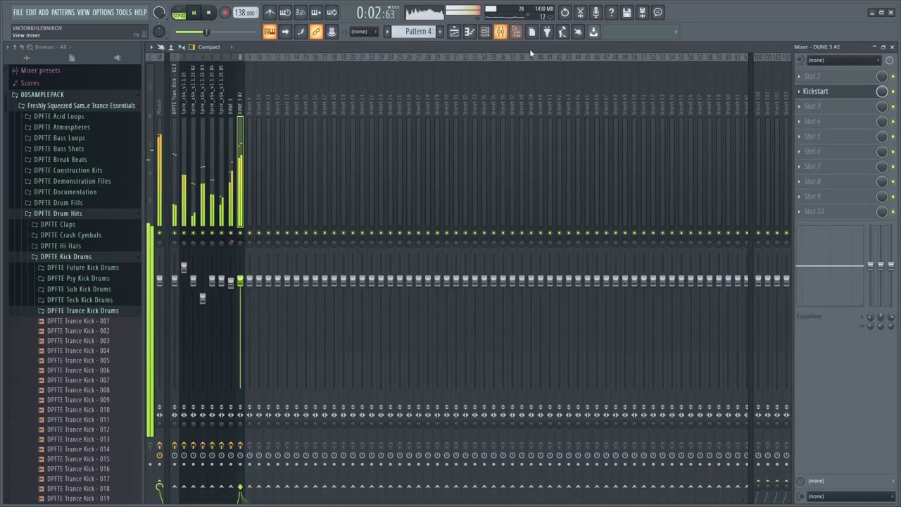
click(803, 111)
click(665, 233)
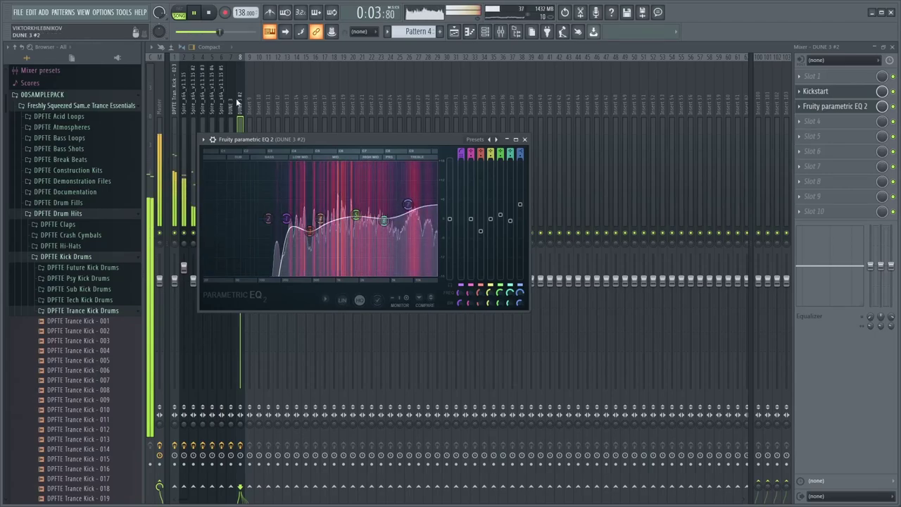
key(Escape)
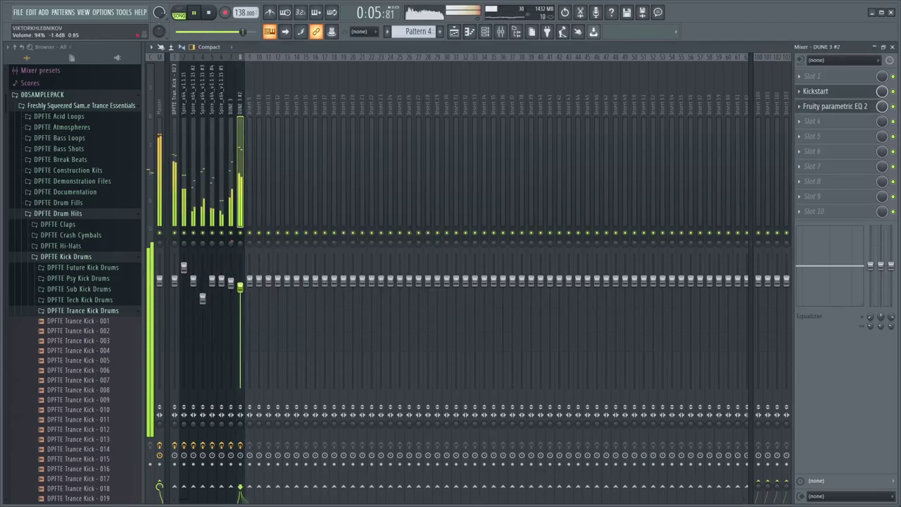
- Open the DUNE 3 #2 synth and raise the Filter 1 cutoff to 73% during playback, keeping the CL Lowpass 12 dB type
click(485, 32)
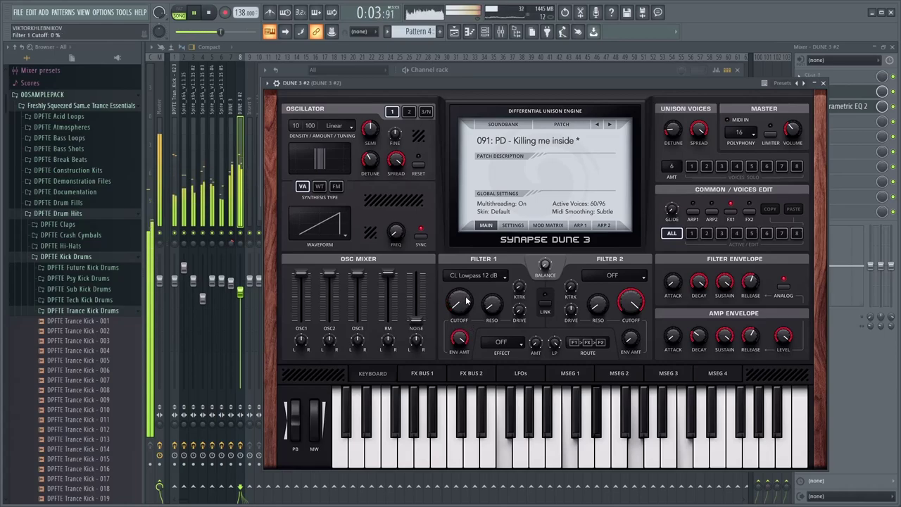
click(508, 273)
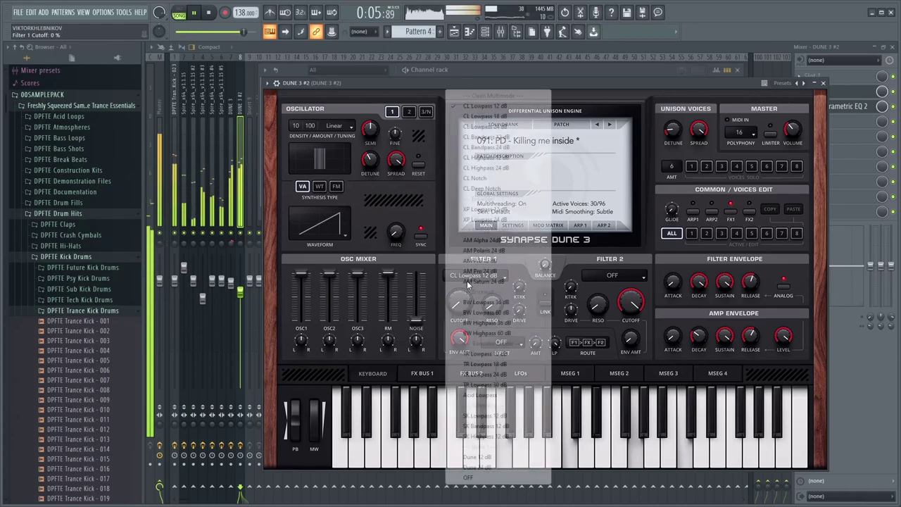
click(437, 274)
drag(453, 301, 453, 276)
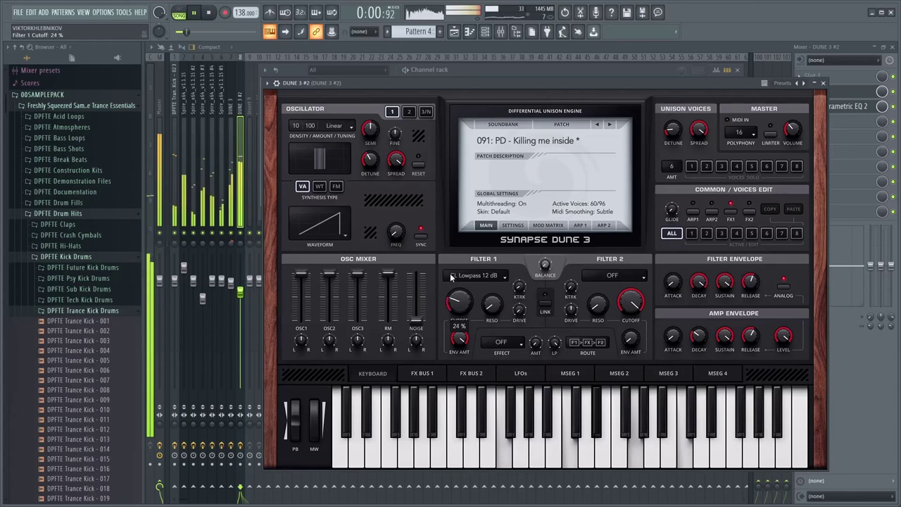
scroll(451, 288, up, 4)
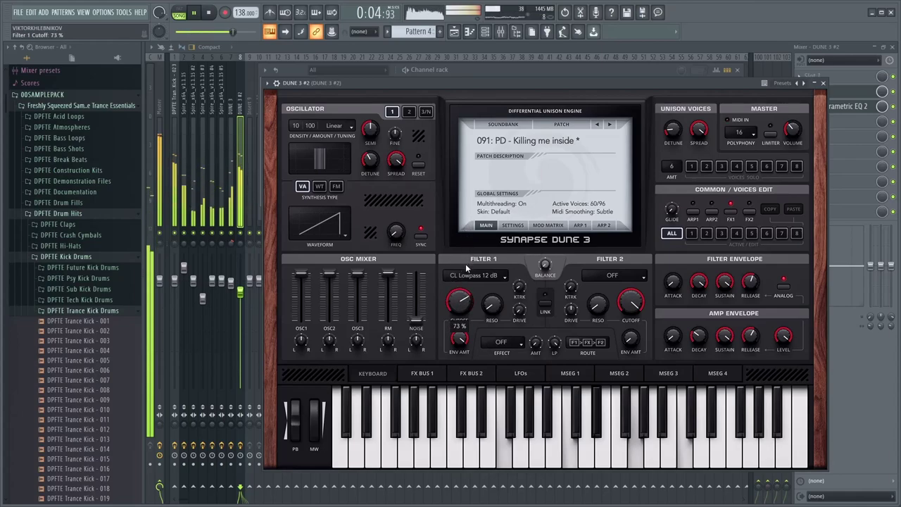
- Lower the DUNE 3 #2 mixer track's volume fader and reopen its synth to check the Filter 1 settings
click(239, 194)
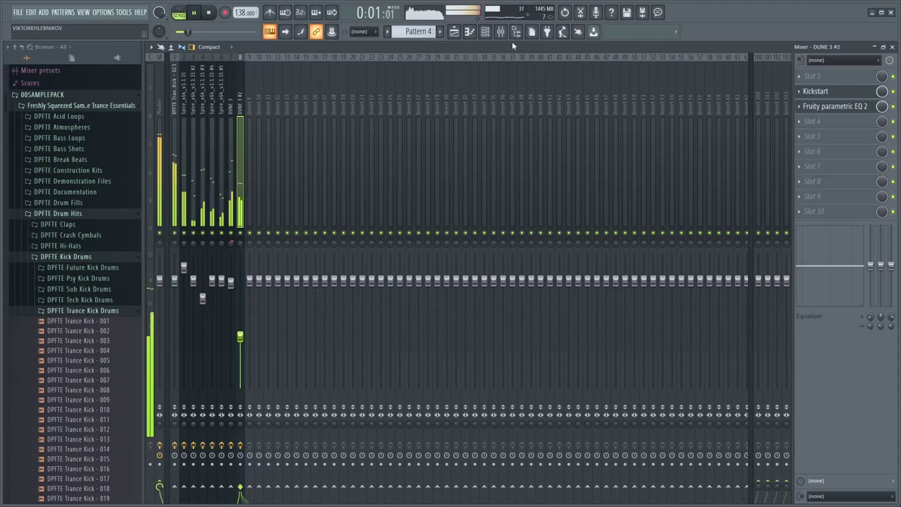
click(492, 35)
click(348, 191)
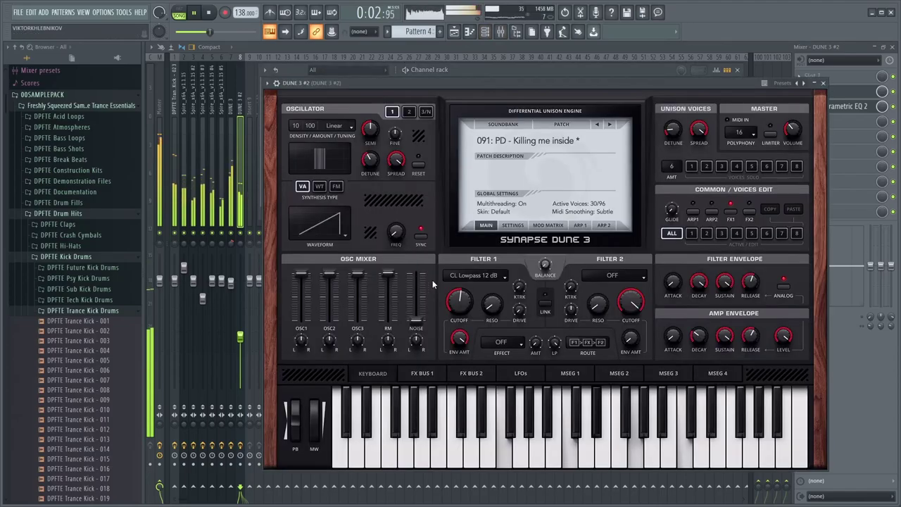
click(237, 143)
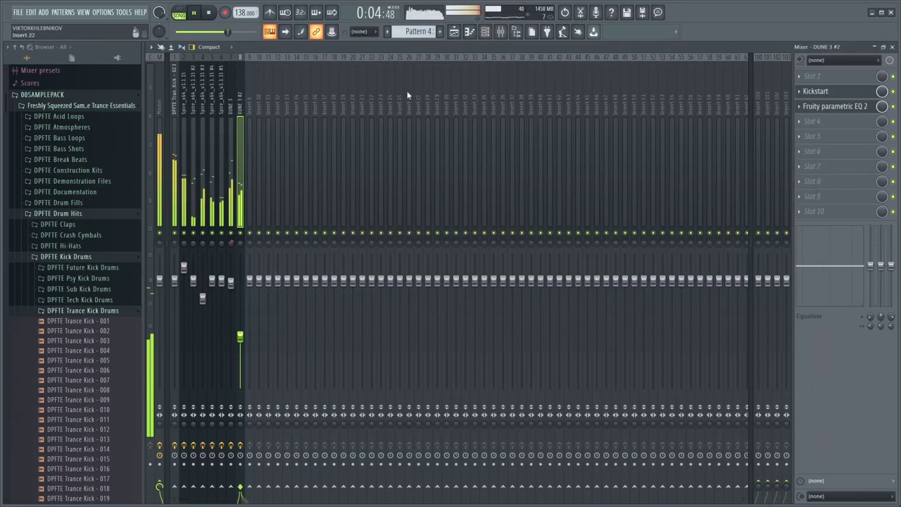
- Stop playback, clear the chord from the DUNE 3 #2 piano roll, and place and audition a two-bar D#5 note at bar 1
click(470, 32)
key(space)
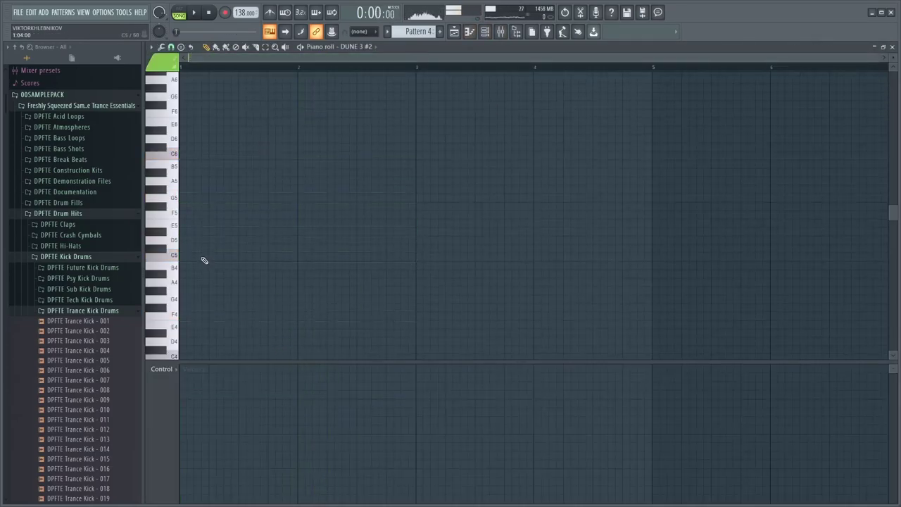
click(194, 239)
right_click(197, 240)
click(199, 232)
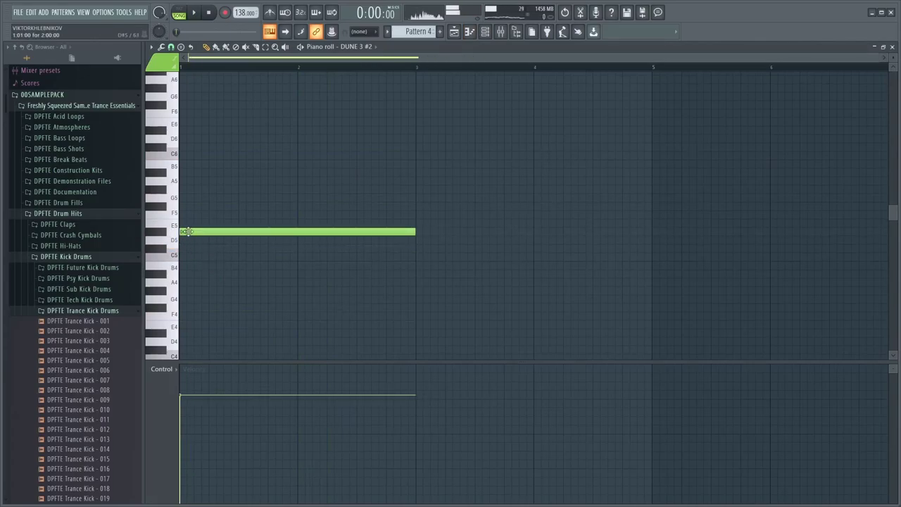
key(space)
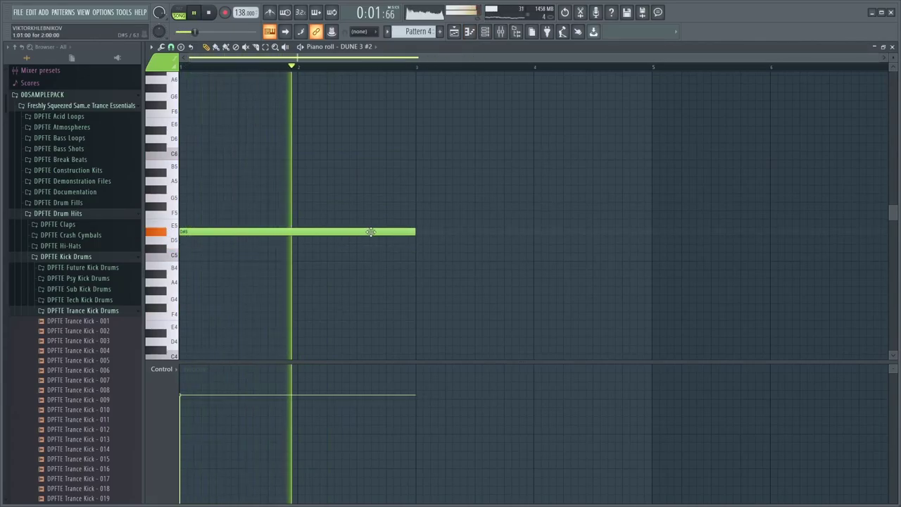
- Try a two-bar C5 note at bar 3, erase it, stop playback, and shorten the D#5 note to one bar
click(418, 256)
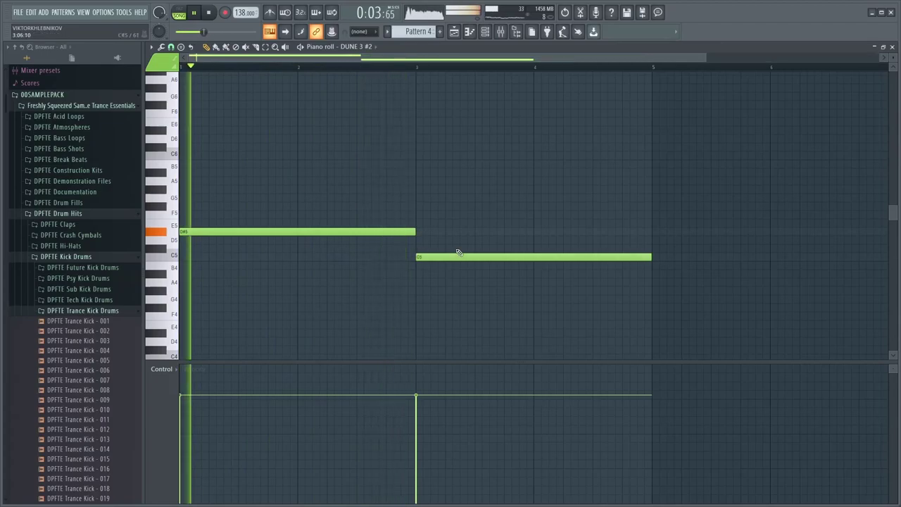
right_click(458, 255)
key(space)
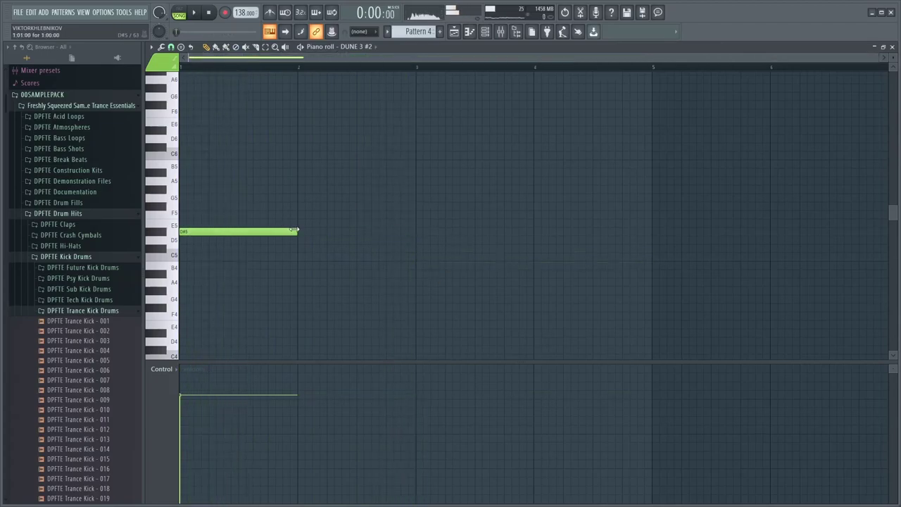
- Try a one-bar G#4 note at bar 2 of the DUNE 3 #2 piano roll and audition it
click(299, 256)
drag(321, 257, 298, 291)
key(y)
drag(274, 241, 337, 255)
key(space)
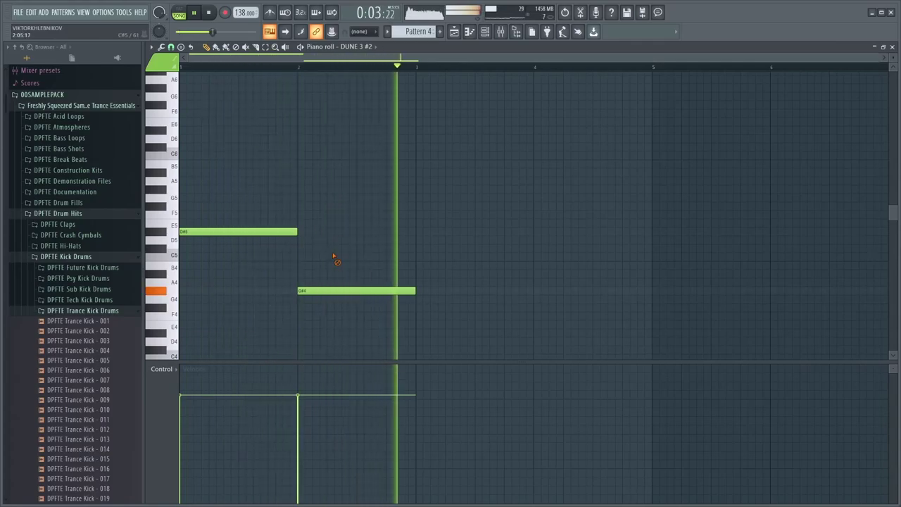
key(space)
- Stack one-bar G#5, G5 and E5 notes at bar 1 while auditioning pitches, and erase the G#4 note at bar 2
drag(252, 233, 208, 198)
key(space)
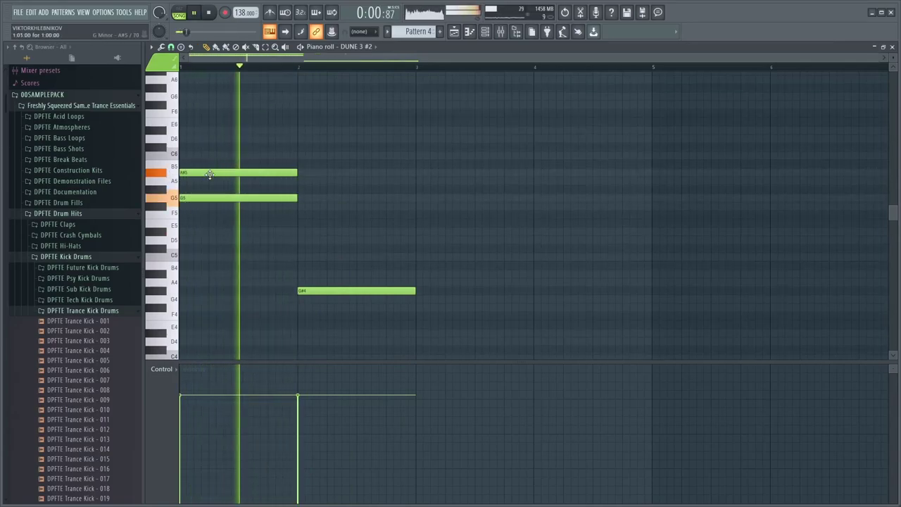
drag(199, 198, 199, 190)
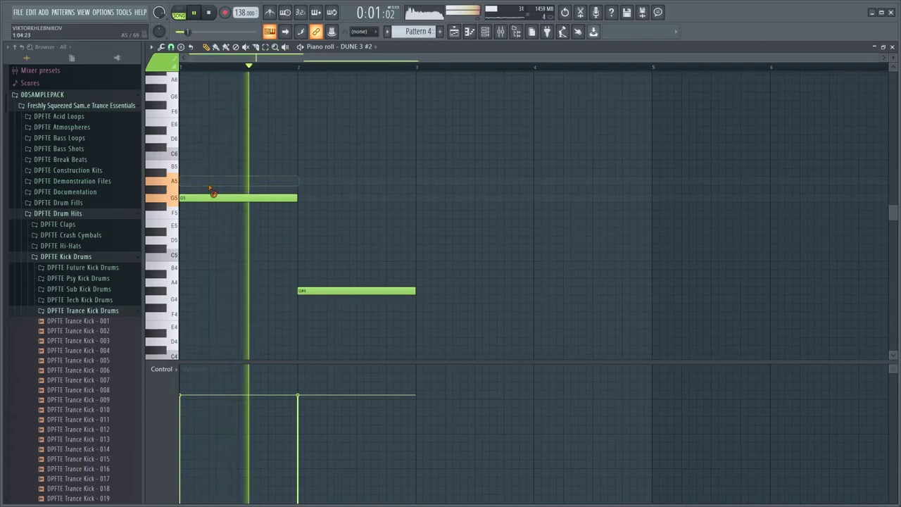
key(space)
key(space)
click(232, 223)
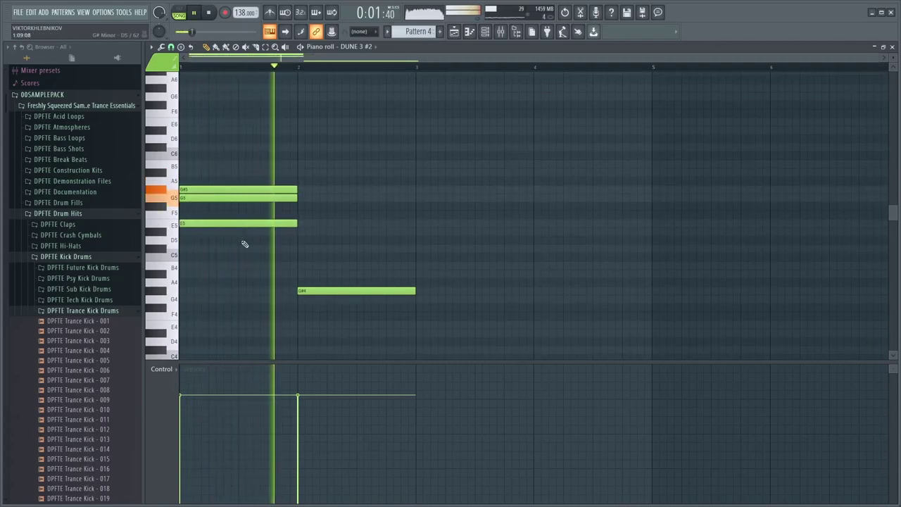
right_click(327, 290)
key(space)
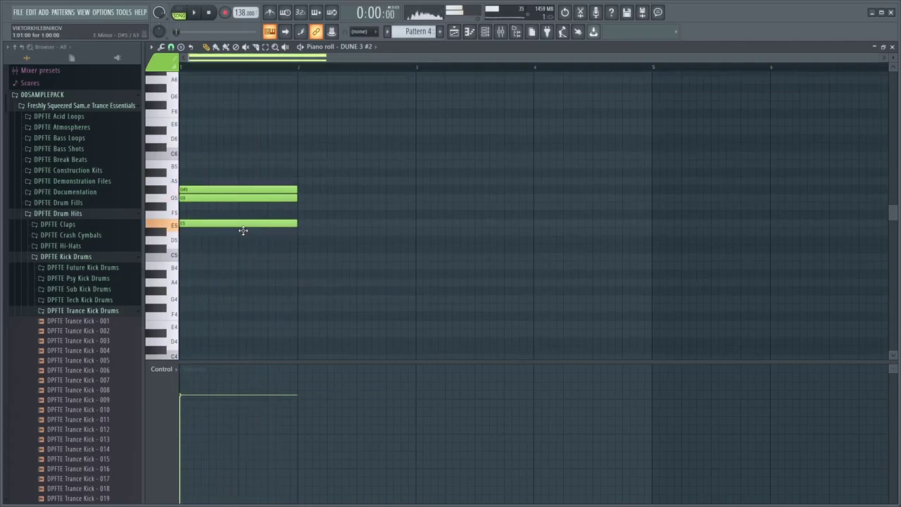
- Lower the E5 note to D#5 and lengthen all three chord notes to two bars, auditioning the result
drag(243, 228, 243, 237)
key(space)
key(space)
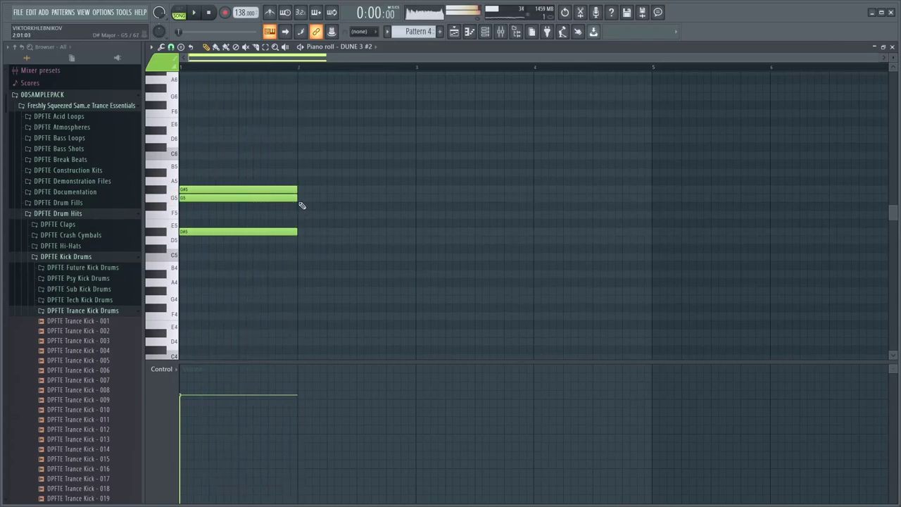
drag(298, 190, 415, 190)
key(space)
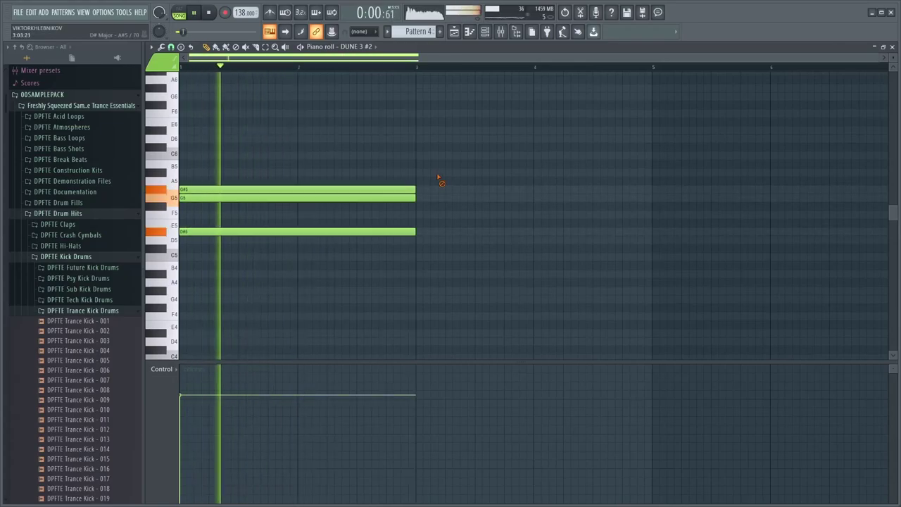
- Review the mixer levels and the Pattern 4 clips in the playlist during playback, ending at the mixer
key(F6)
key(F9)
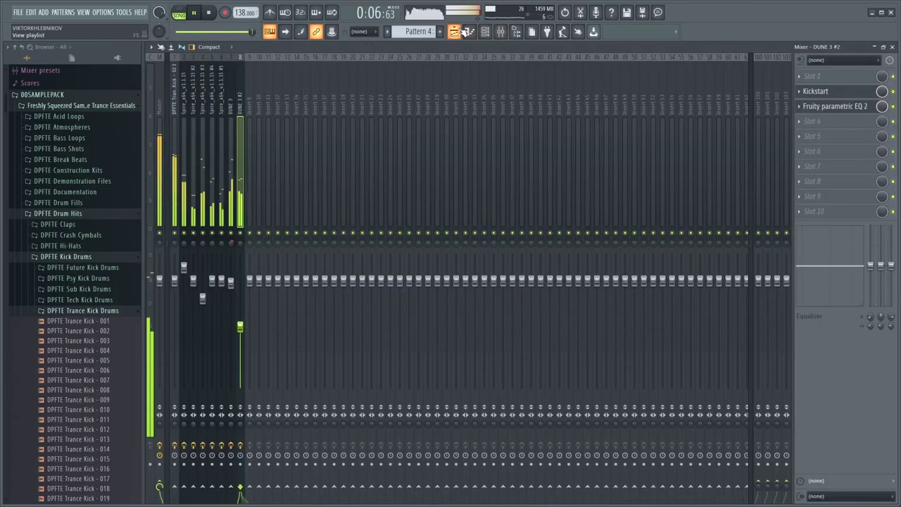
click(454, 31)
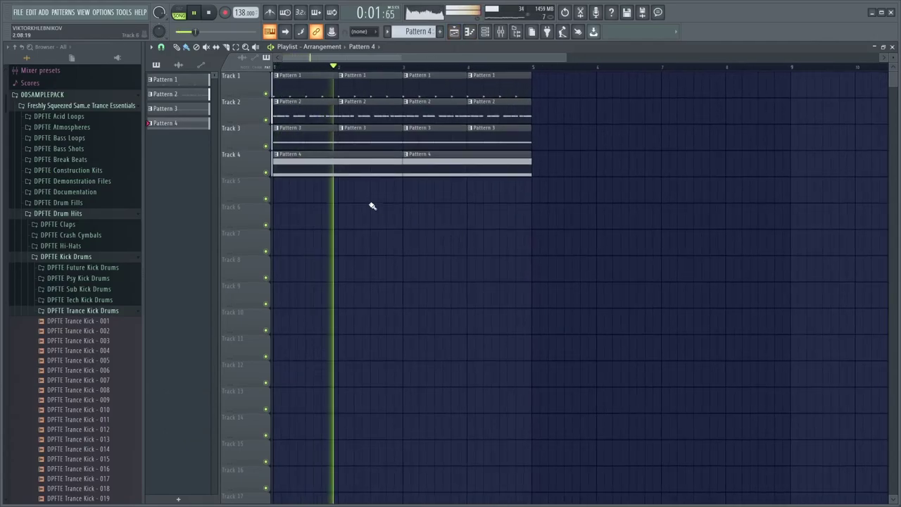
scroll(371, 203, up, 2)
scroll(371, 192, down, 3)
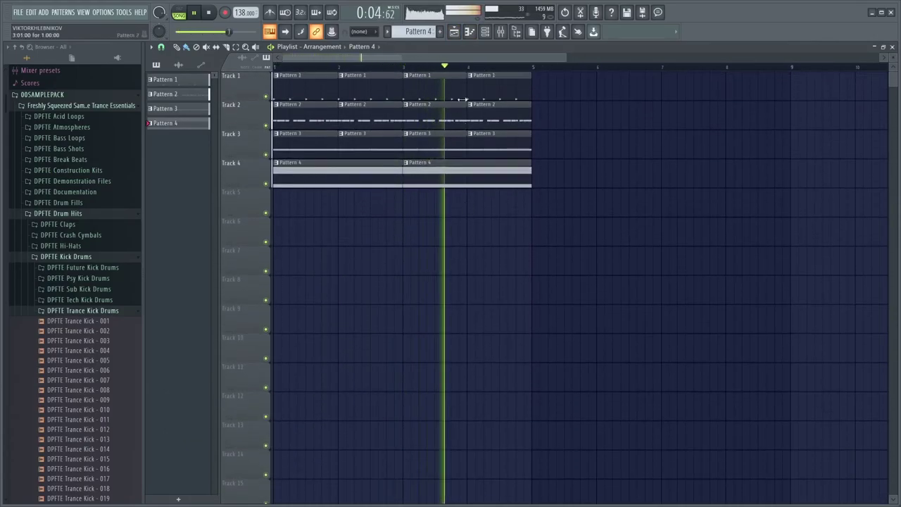
click(500, 31)
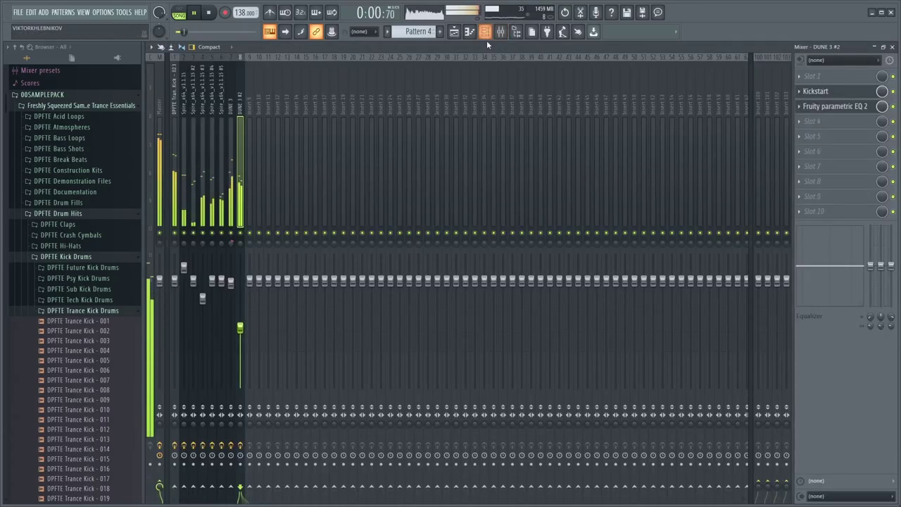
- Place DPFTE Crash Cymbal - 019 from the DPFTE Crash Cymbals folder at bar 1 of playlist Track 6
click(462, 35)
click(74, 257)
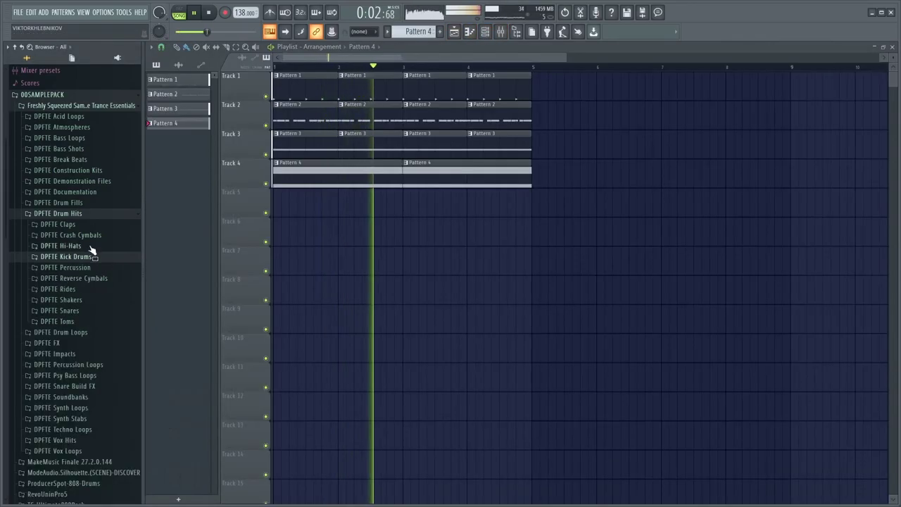
click(89, 236)
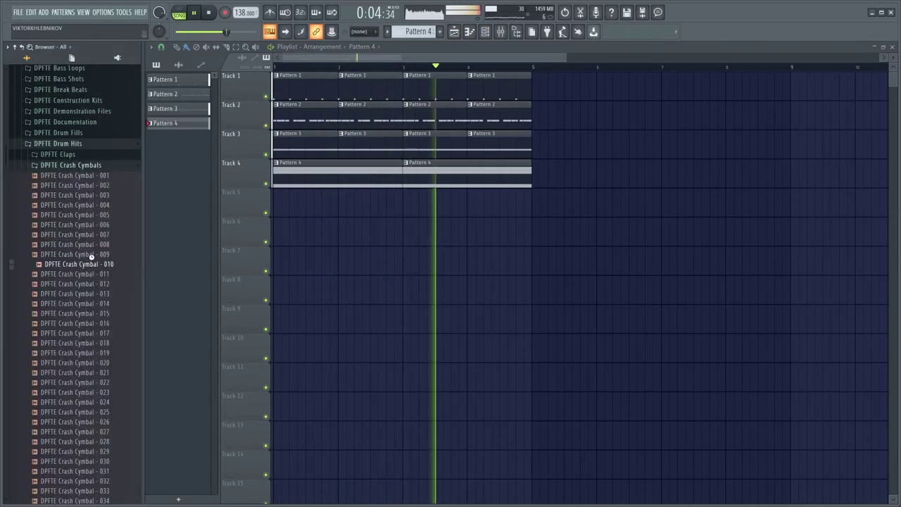
drag(92, 259, 340, 234)
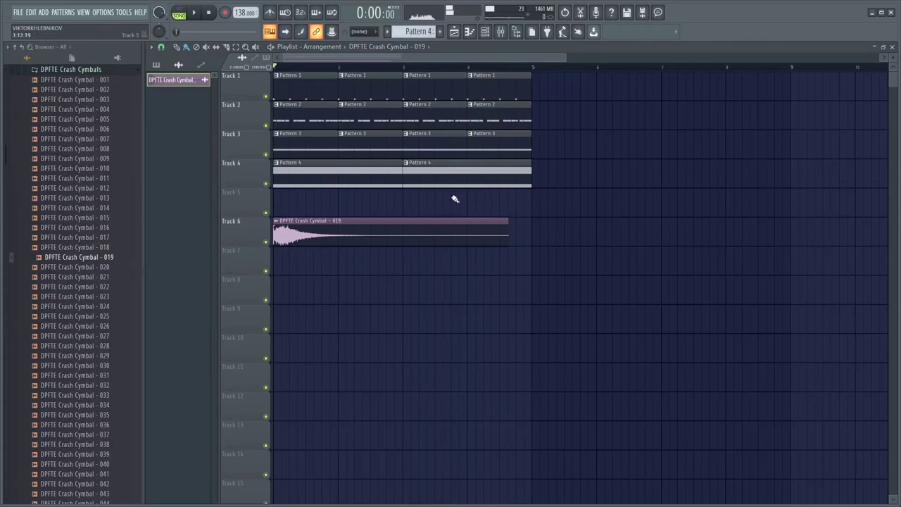
- Lower the channel volume of the Crash Cymbal - 019 clip to about 28% while the arrangement plays
double_click(450, 229)
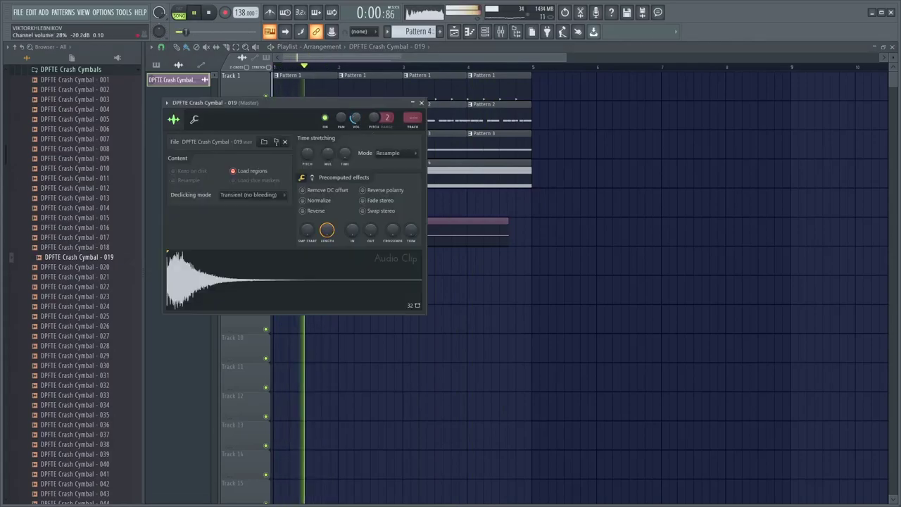
key(Escape)
key(space)
- Place DPFTE Crash Cymbal - 001 at bar 1 of Track 7 and lower its channel volume to about 12%
scroll(99, 245, up, 2)
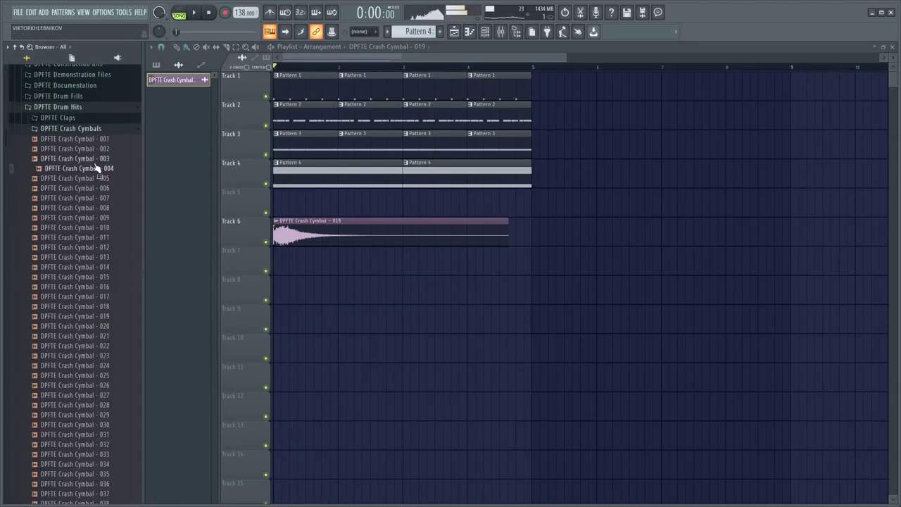
drag(91, 144, 329, 261)
click(295, 250)
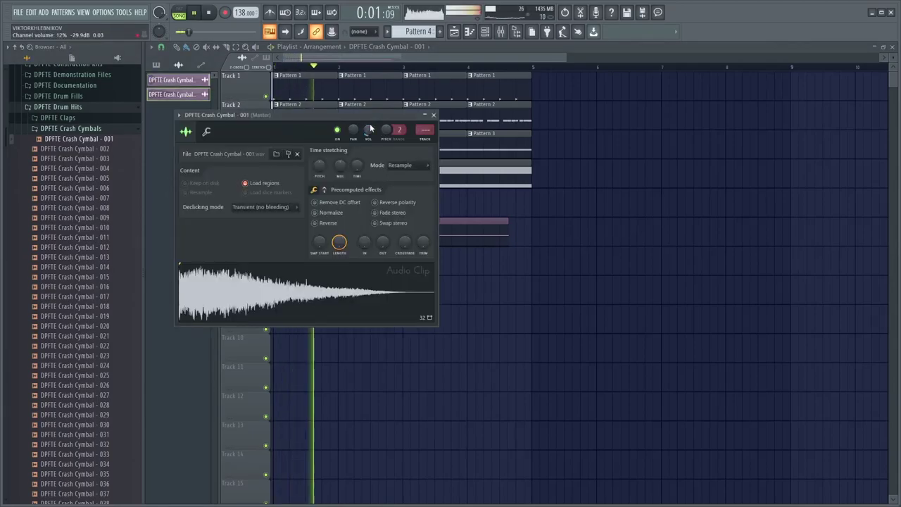
click(533, 179)
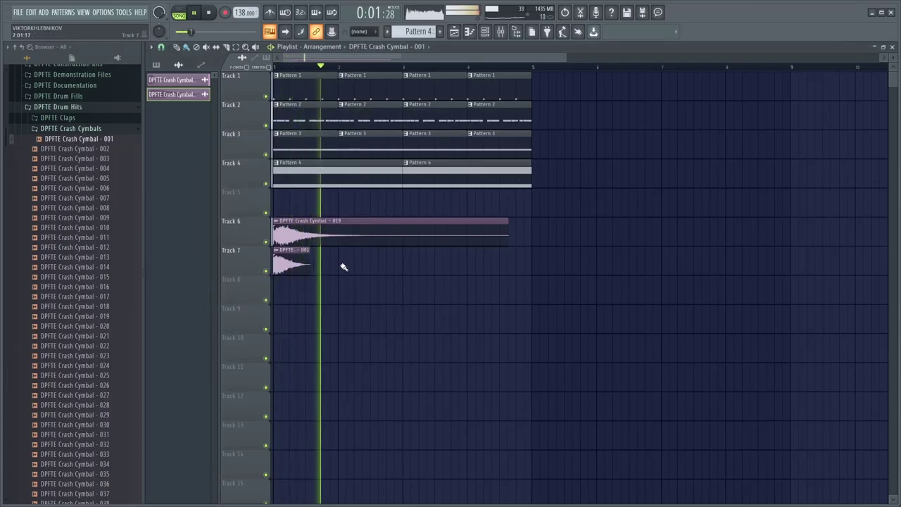
- Place DPFTE Downlifter - 003 from the DPFTE FX Downlifters folder at bar 1 of Track 8
click(79, 130)
key(space)
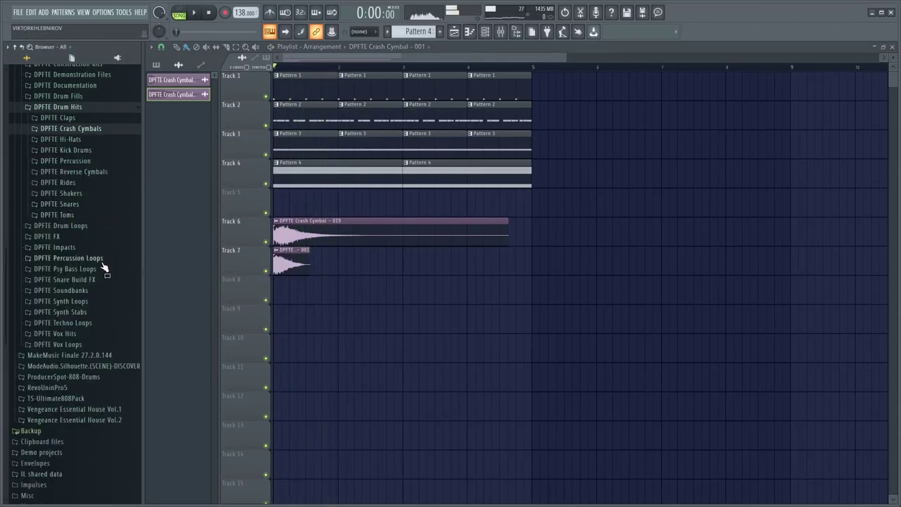
click(89, 237)
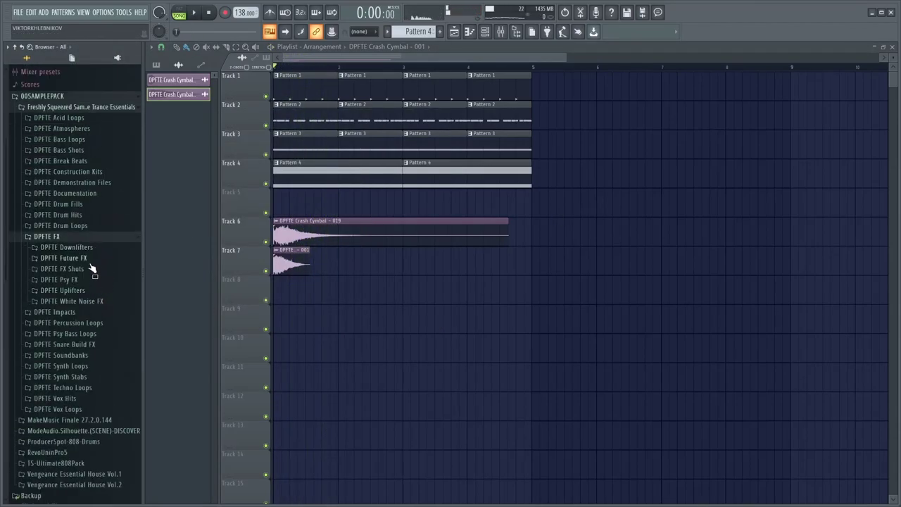
click(70, 247)
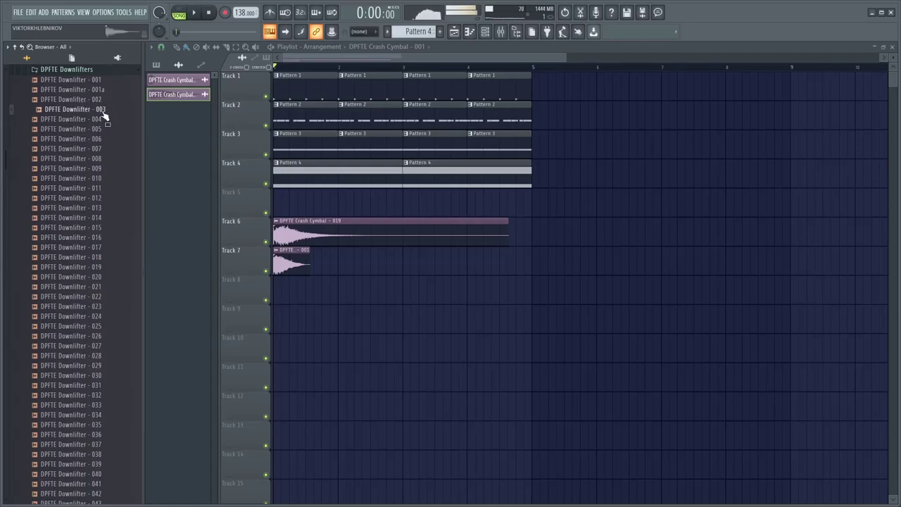
drag(248, 236, 287, 283)
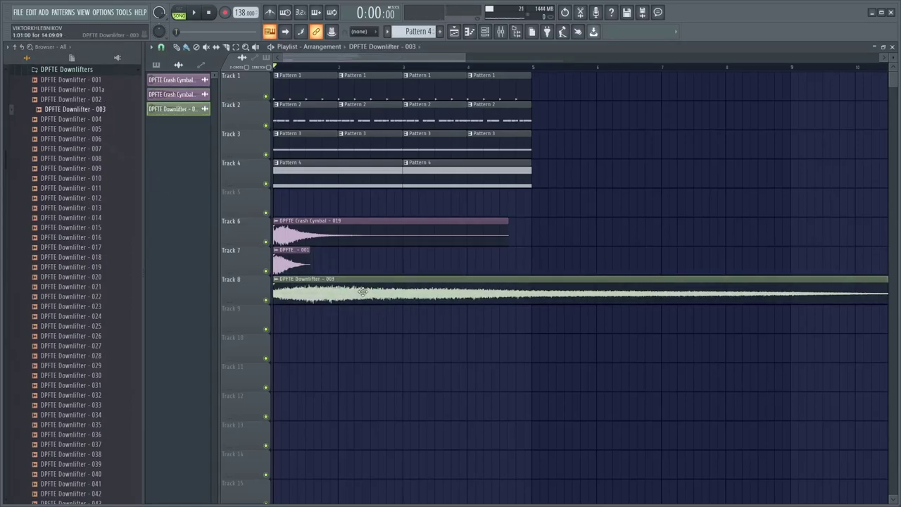
- Lower the channel volume of the Downlifter - 003 clip and play the arrangement from the start
double_click(361, 291)
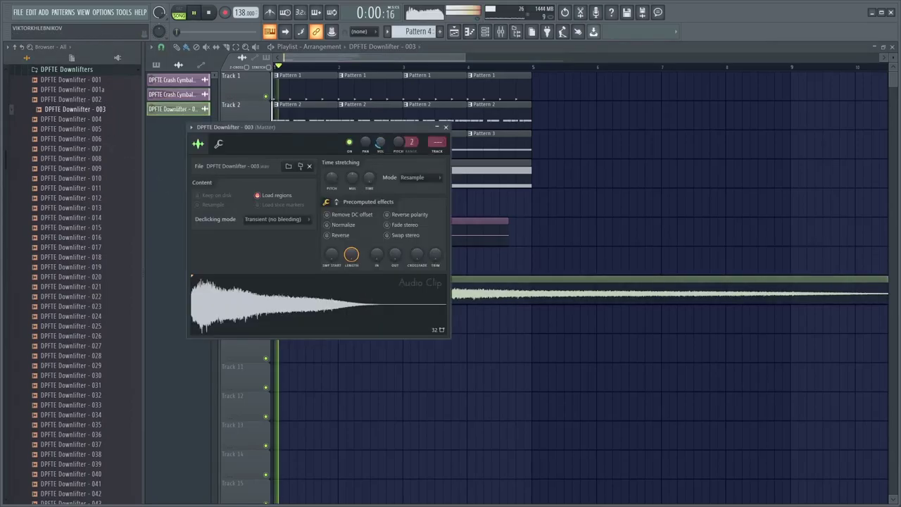
key(Escape)
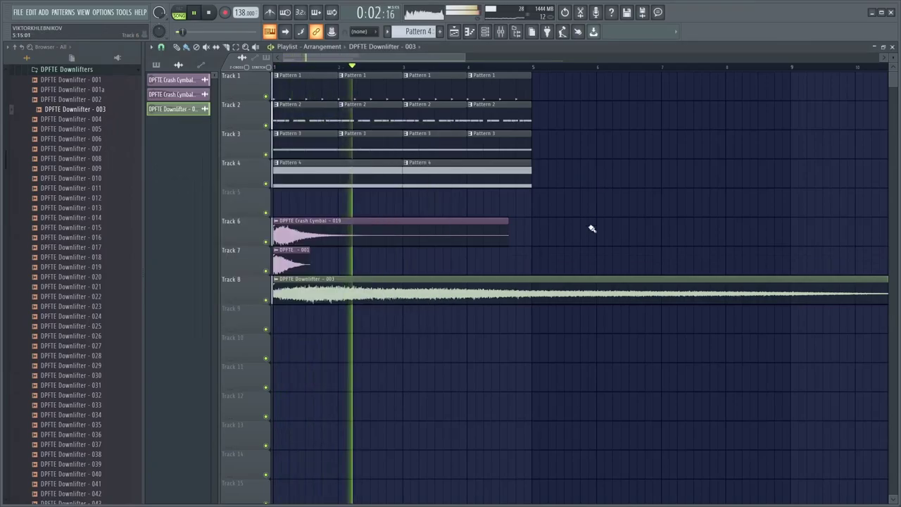
key(space)
key(space)
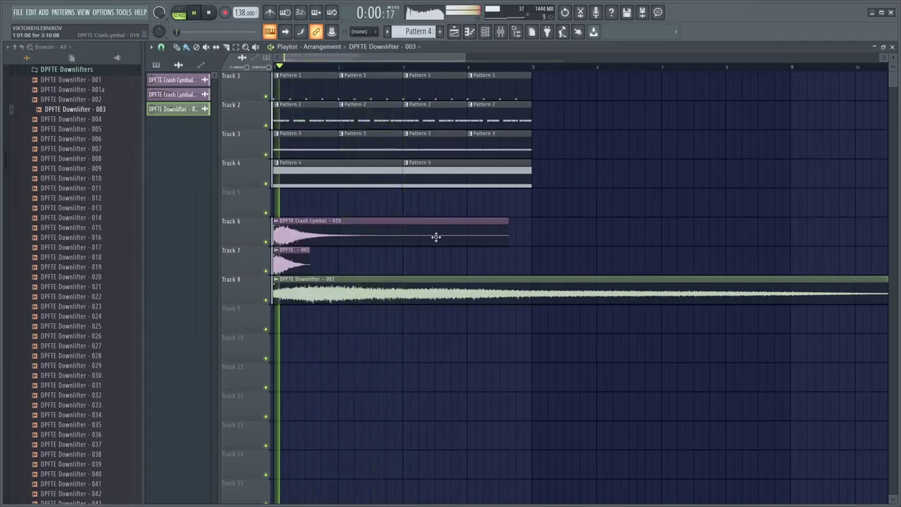
key(space)
- Route the Crash Cymbal - 019 clip to mixer track 9, load Fruity Delay 3 in its first effect slot, and return to the playlist
click(365, 233)
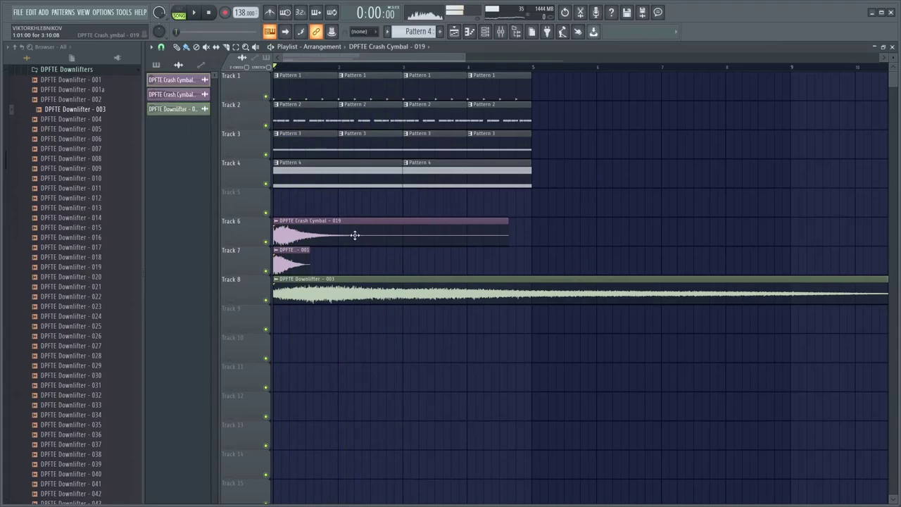
double_click(354, 234)
key(F9)
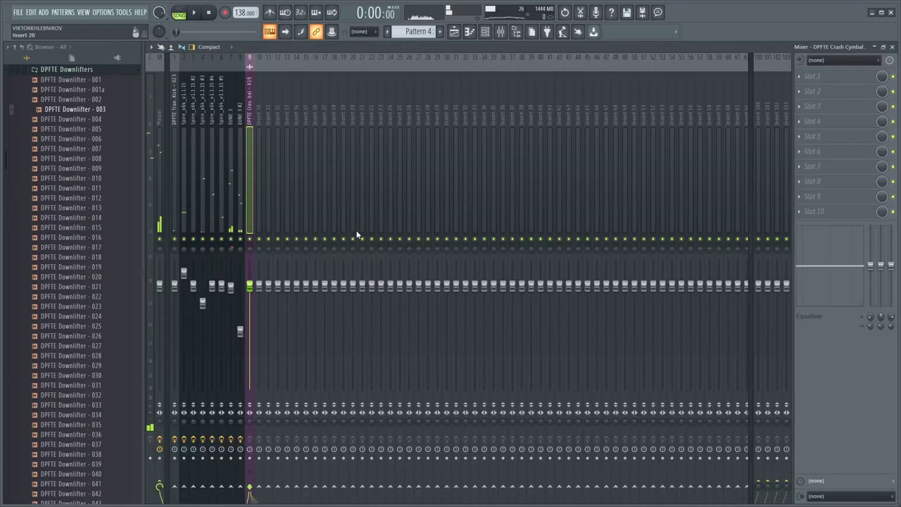
click(841, 79)
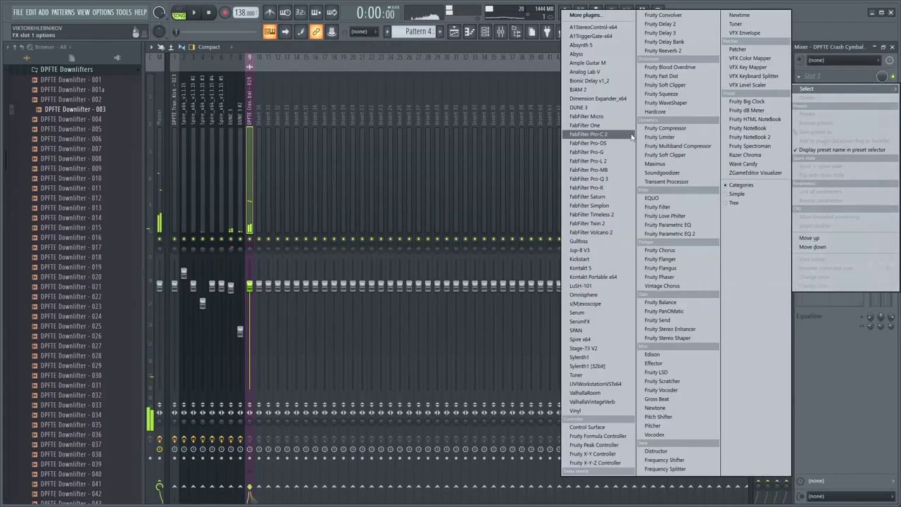
click(677, 32)
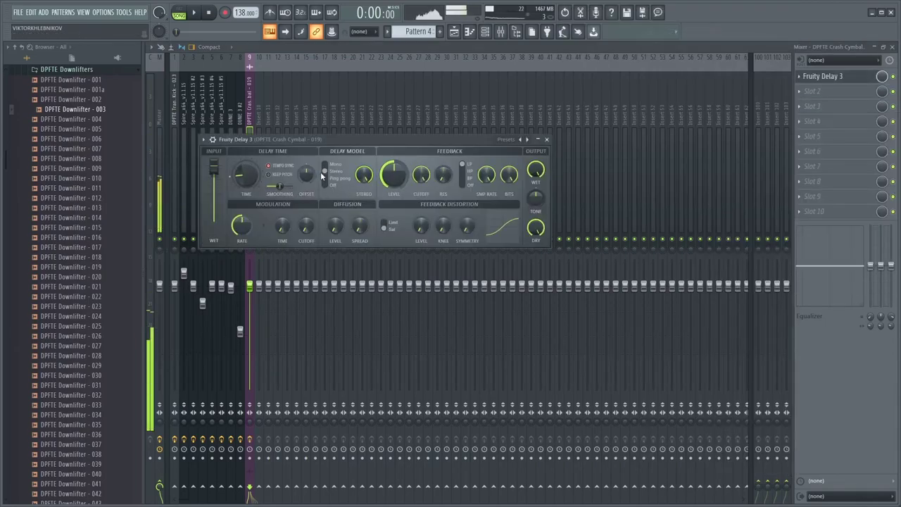
key(space)
key(F5)
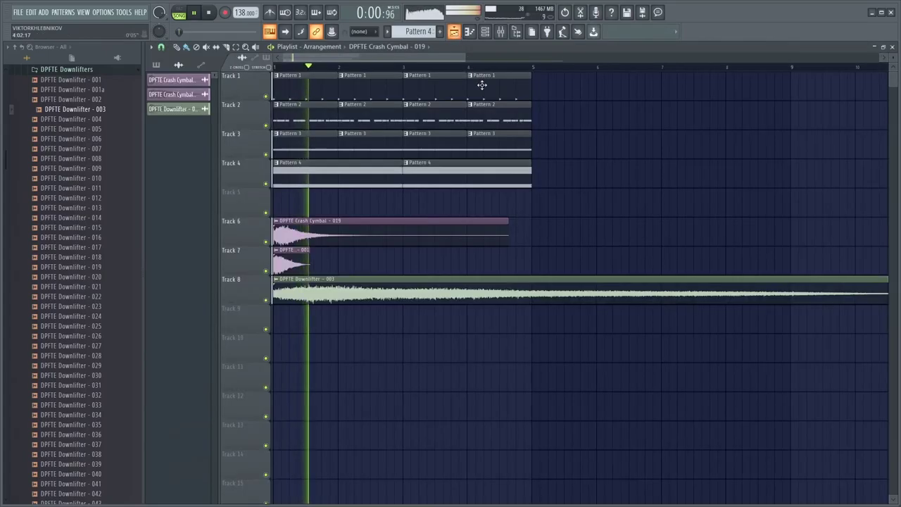
- Duplicate the four bars of pattern clips on Tracks 1 to 4 so they extend to bar 9
key(ctrl+s)
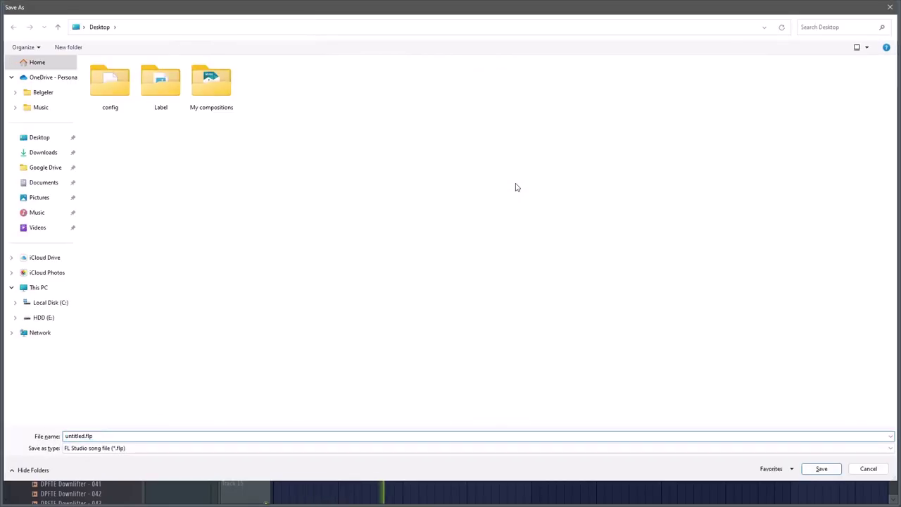
key(Escape)
drag(593, 188, 273, 72)
key(ctrl+b)
- Trim the end of the Downlifter - 003 clip on Track 8 to bar 9, flush with the pattern clips
scroll(553, 205, down, 2)
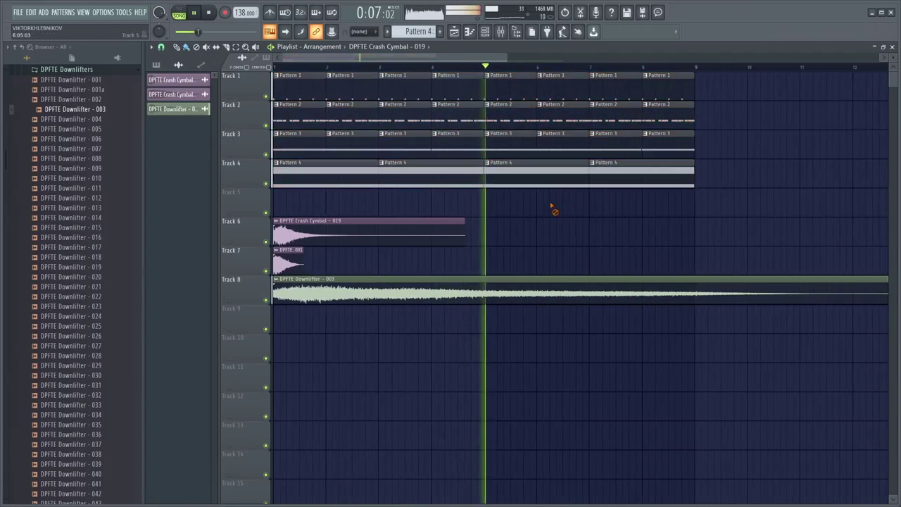
scroll(542, 206, down, 2)
scroll(535, 206, down, 2)
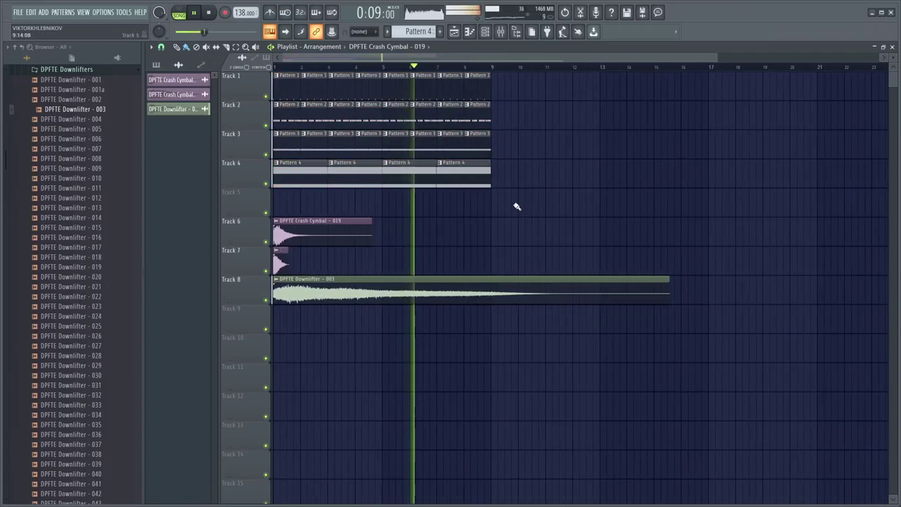
drag(694, 298, 582, 294)
scroll(480, 295, up, 3)
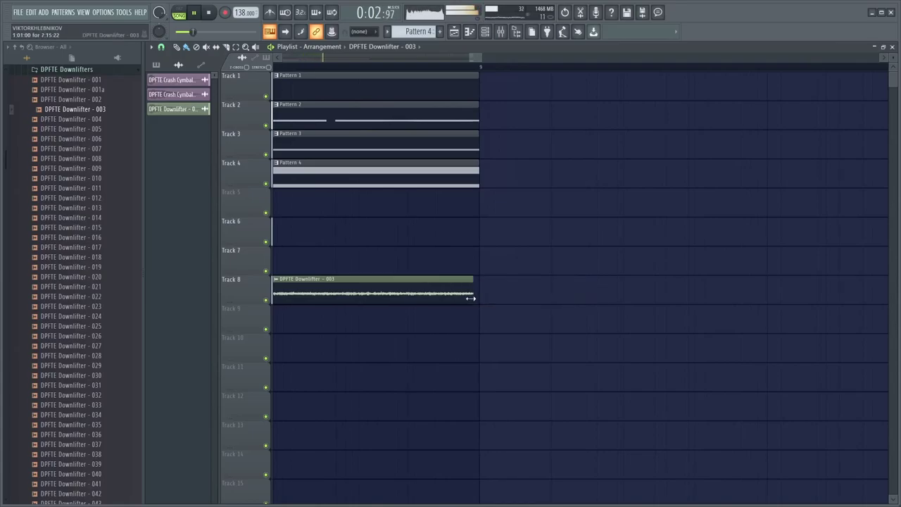
scroll(416, 202, down, 5)
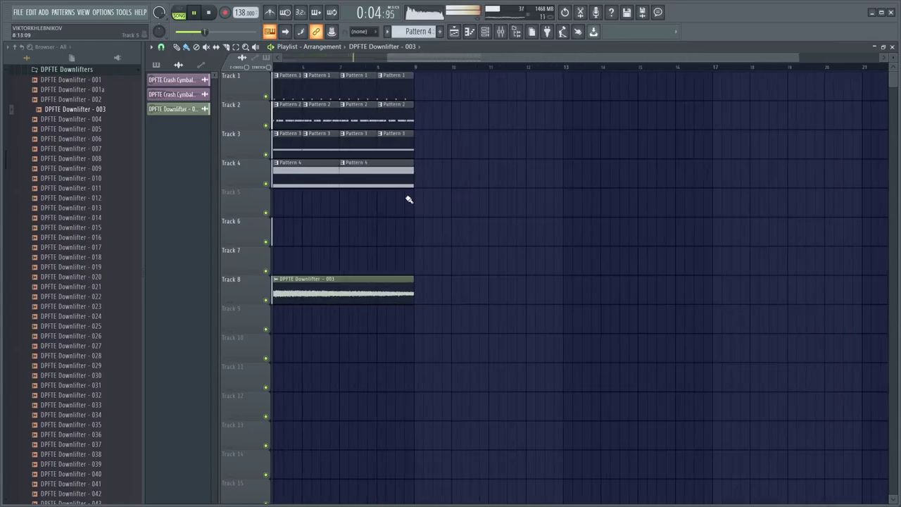
scroll(366, 211, up, 1)
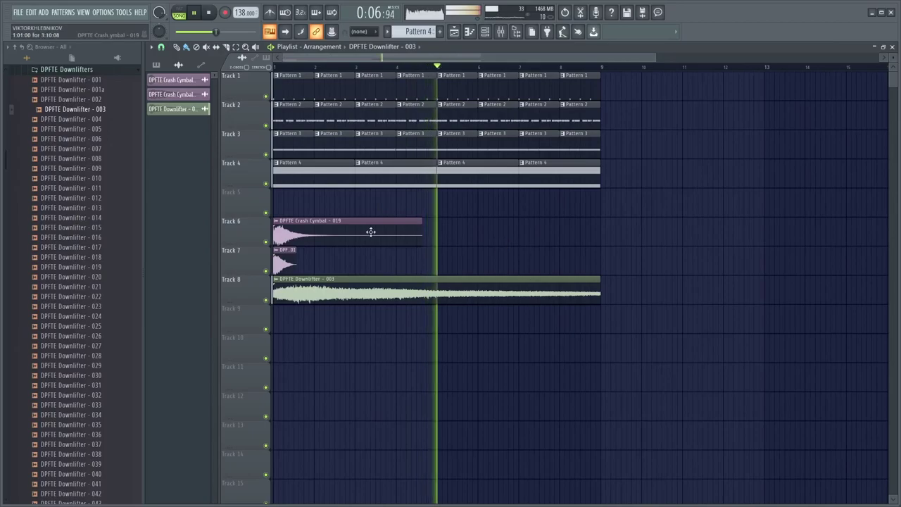
- Look for a suitable loop in the DPFTE Drum Loops - 138 BPM and DPFTE Synth Loops folders, previewing drum loops
scroll(73, 204, up, 4)
click(74, 188)
click(83, 177)
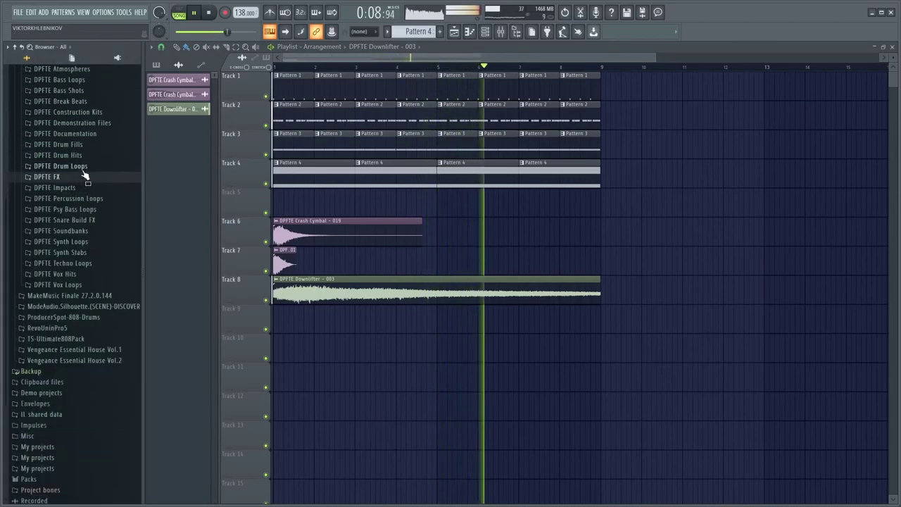
click(86, 166)
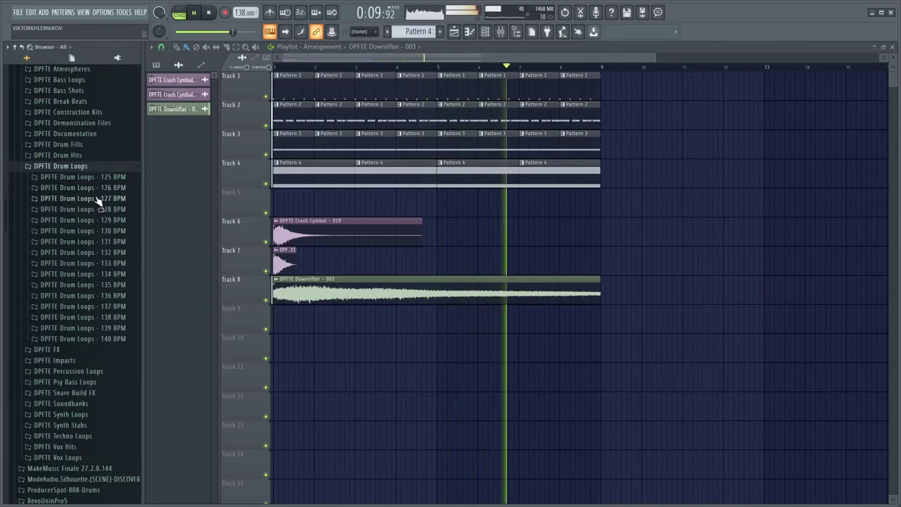
click(90, 317)
key(space)
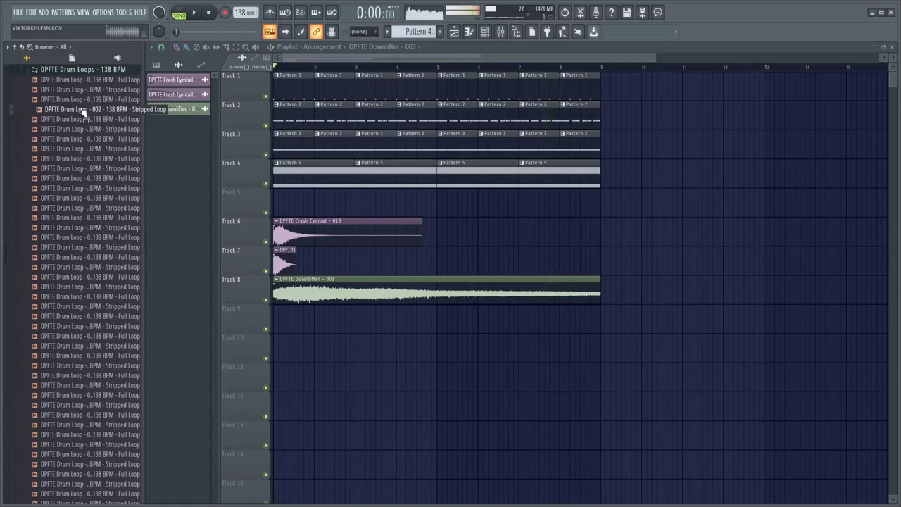
scroll(98, 123, up, 3)
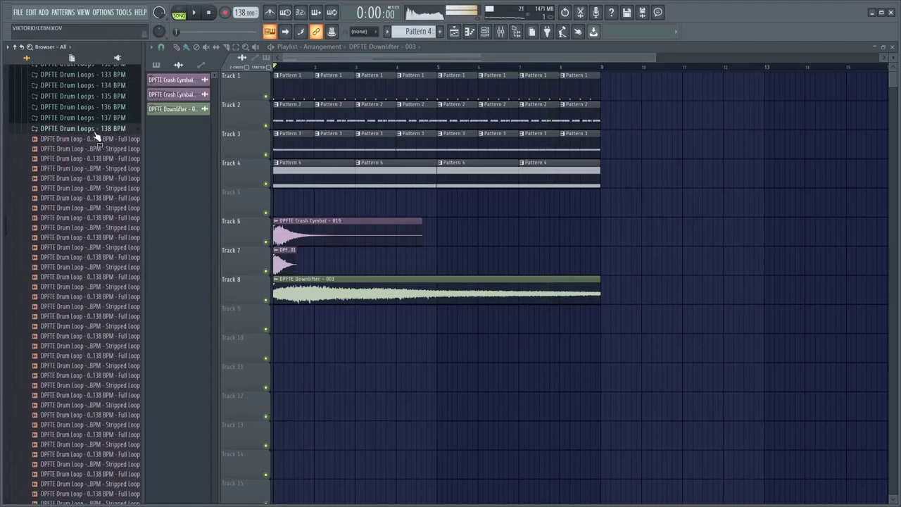
click(94, 130)
scroll(89, 161, up, 3)
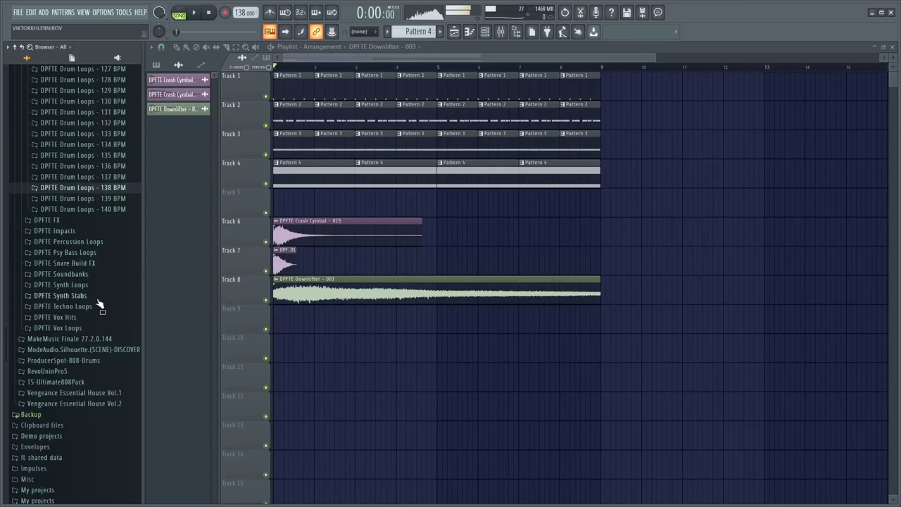
click(98, 285)
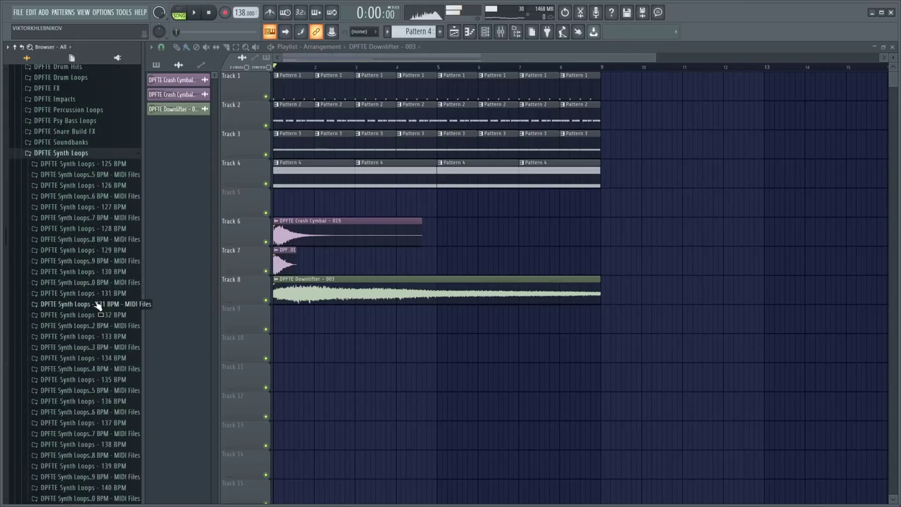
click(82, 153)
- Look for a suitable percussion loop in the shaker, Latin house and house beats folders of Vengeance Essential House Vol.1
scroll(89, 352, down, 8)
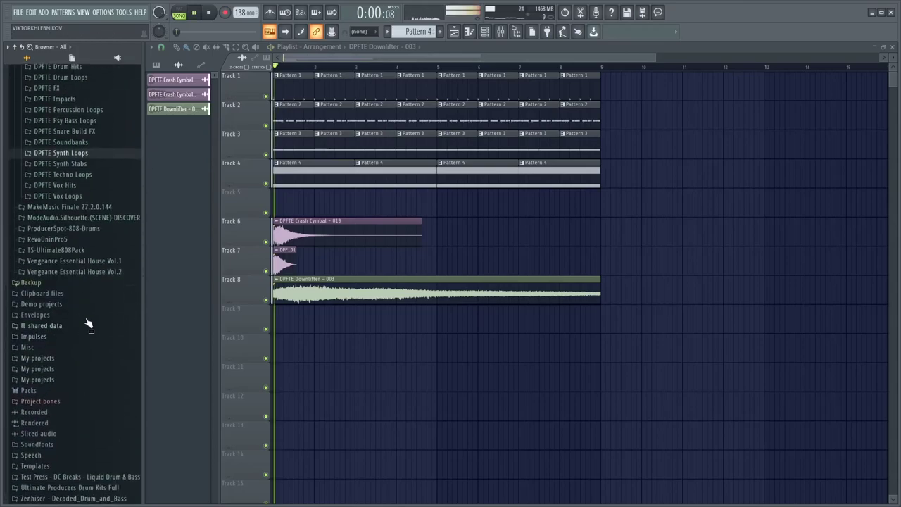
click(96, 262)
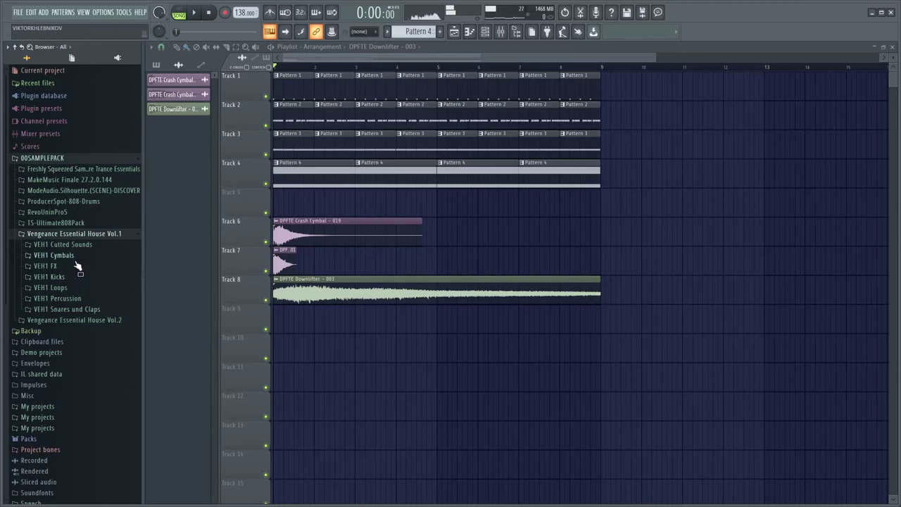
click(56, 287)
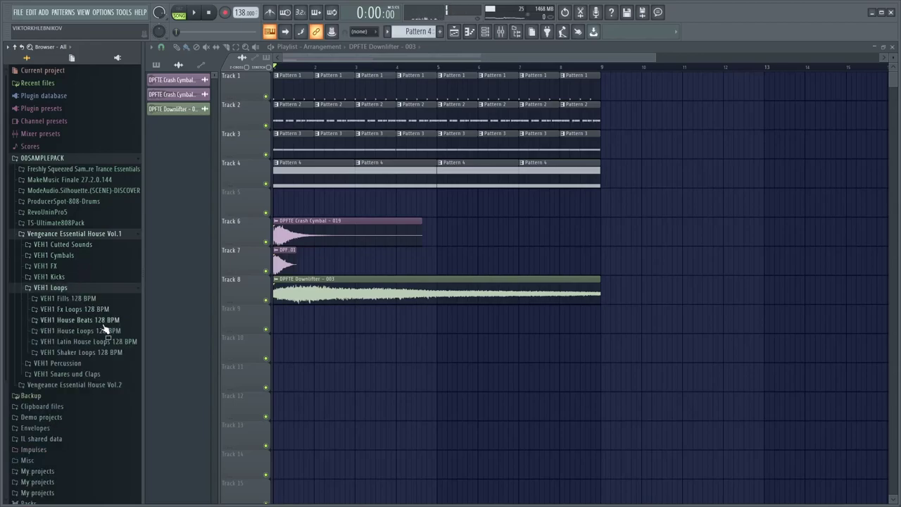
click(109, 353)
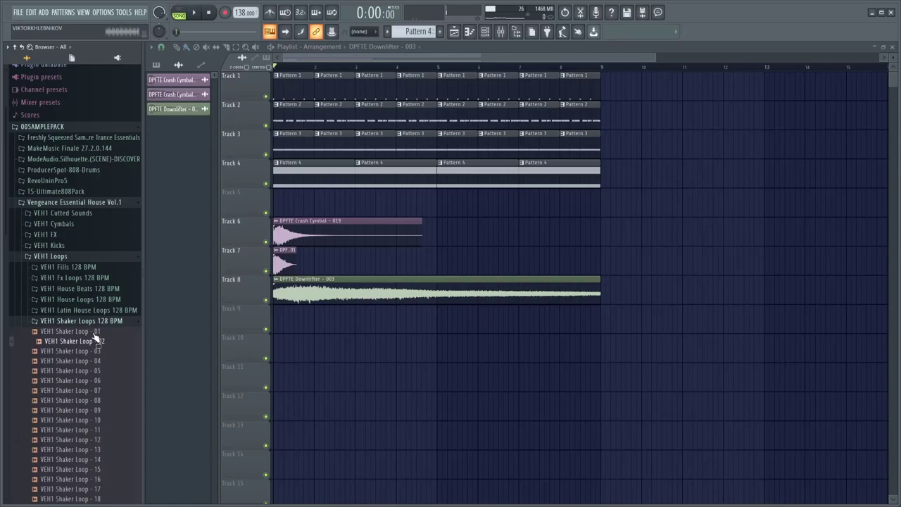
click(88, 310)
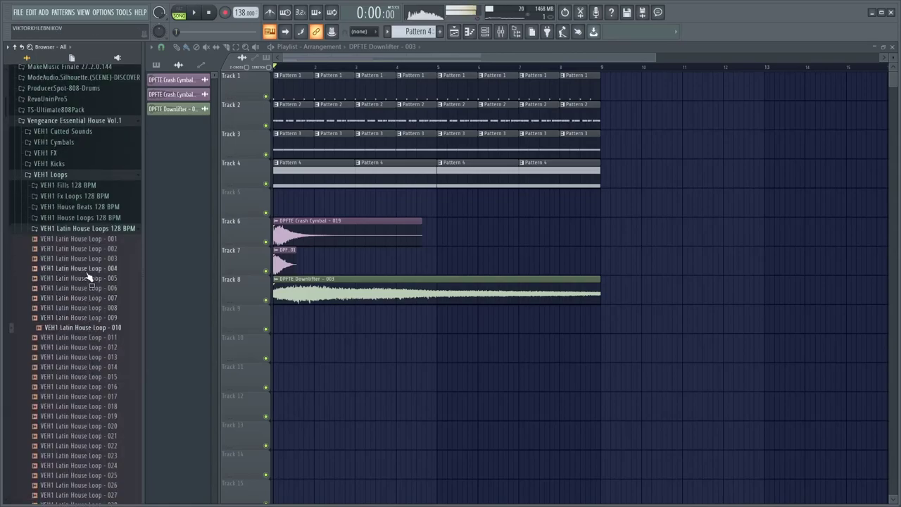
click(93, 217)
click(85, 207)
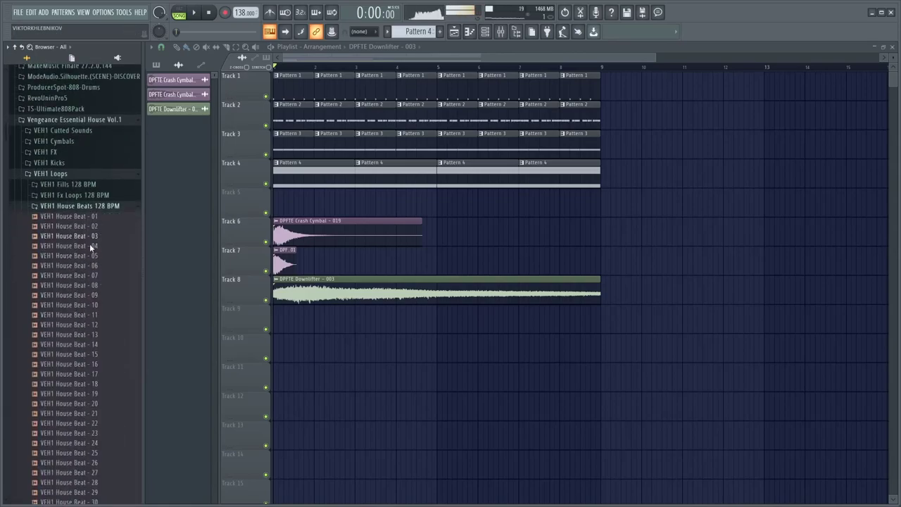
click(75, 175)
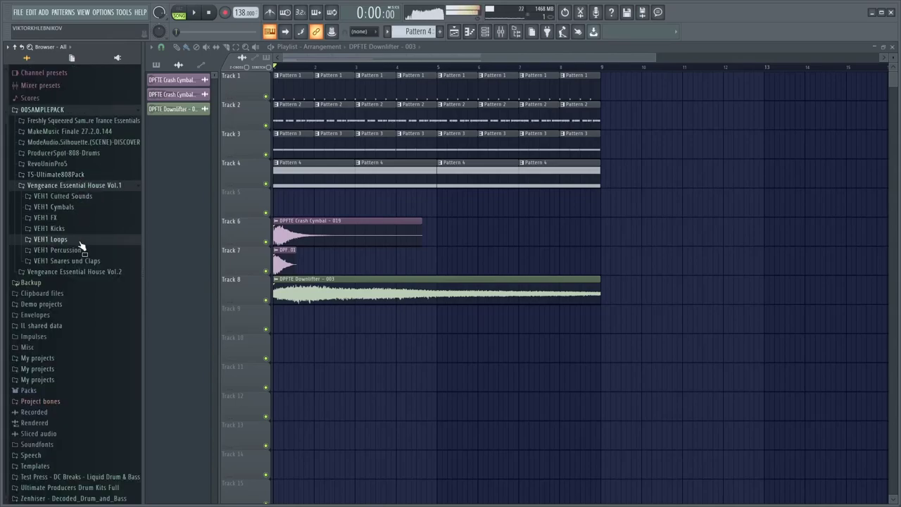
- Look through the percussion and loop folders of Vengeance Essential House Vol.2, previewing house loops, real hihats and housebeats
click(86, 185)
click(92, 244)
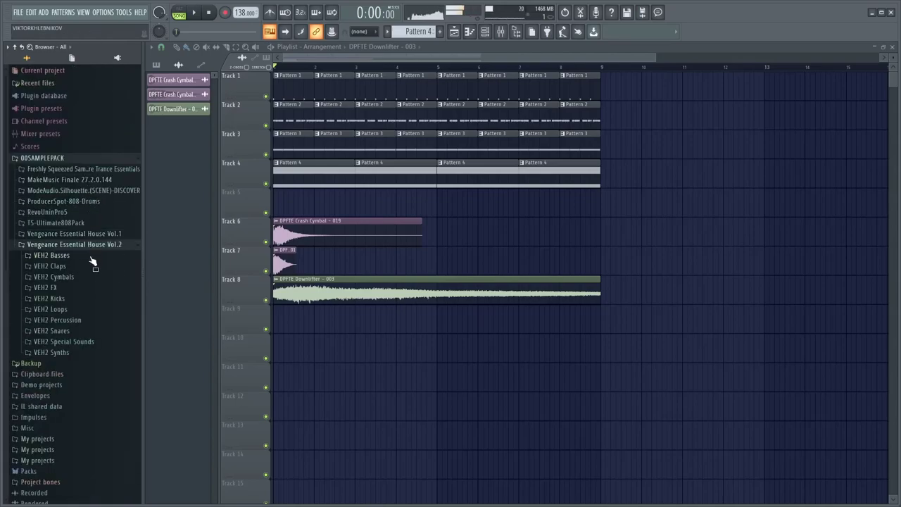
click(76, 320)
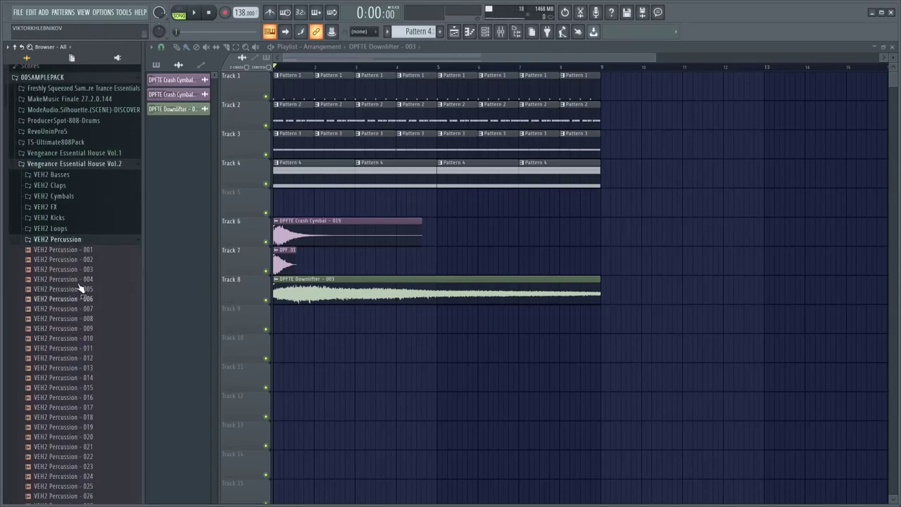
click(75, 233)
click(91, 251)
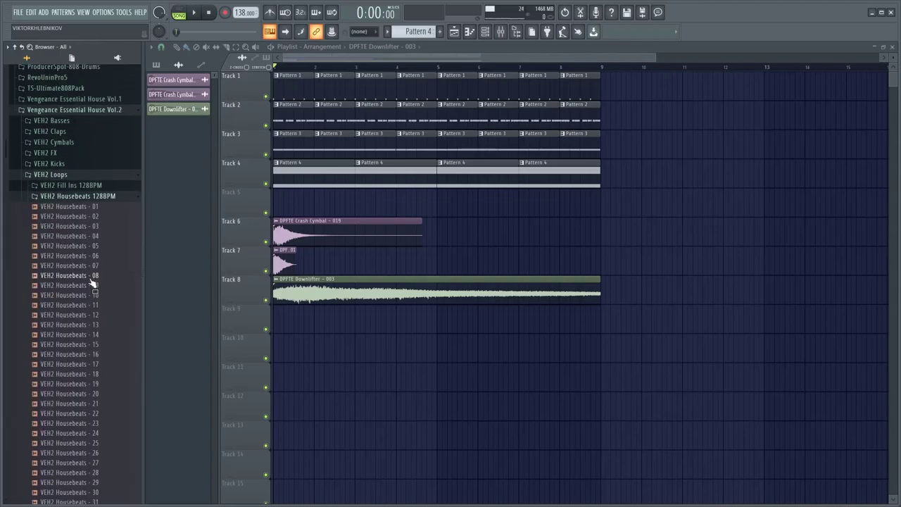
click(88, 200)
click(88, 205)
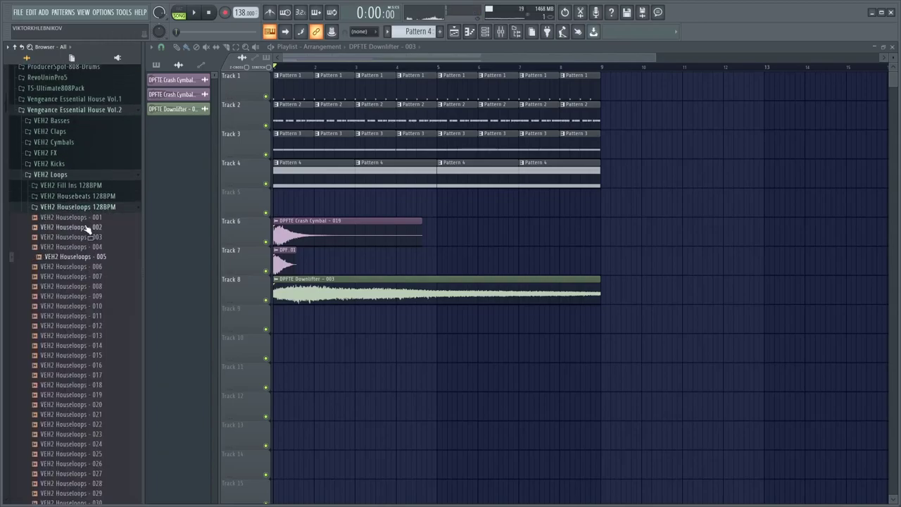
click(89, 208)
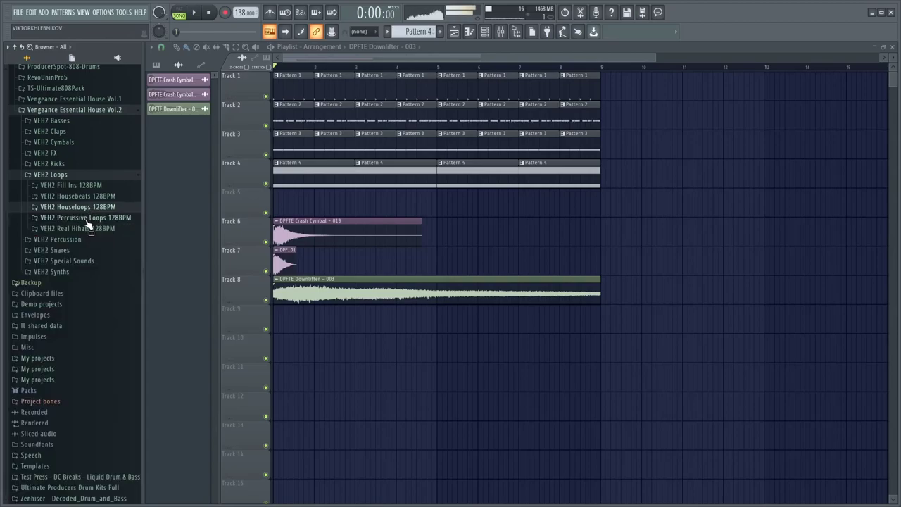
click(85, 218)
click(86, 218)
click(84, 228)
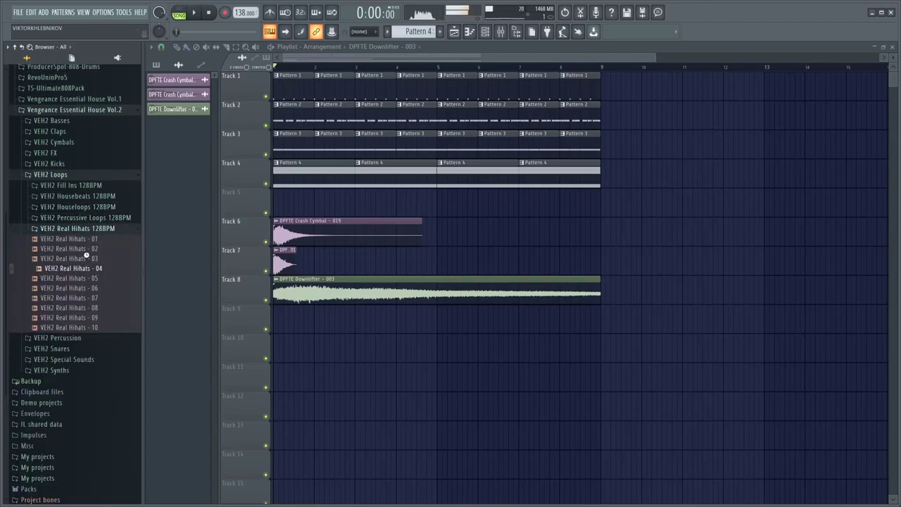
click(83, 198)
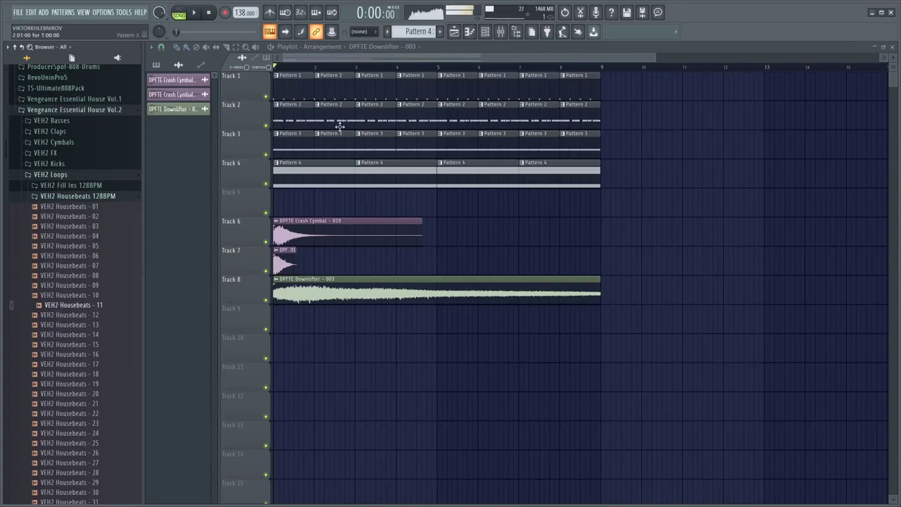
- In a new Pattern 5, load VEH2 Housebeats - 08 into a Slicex channel and place the pattern at bar 1 of Track 9
click(442, 31)
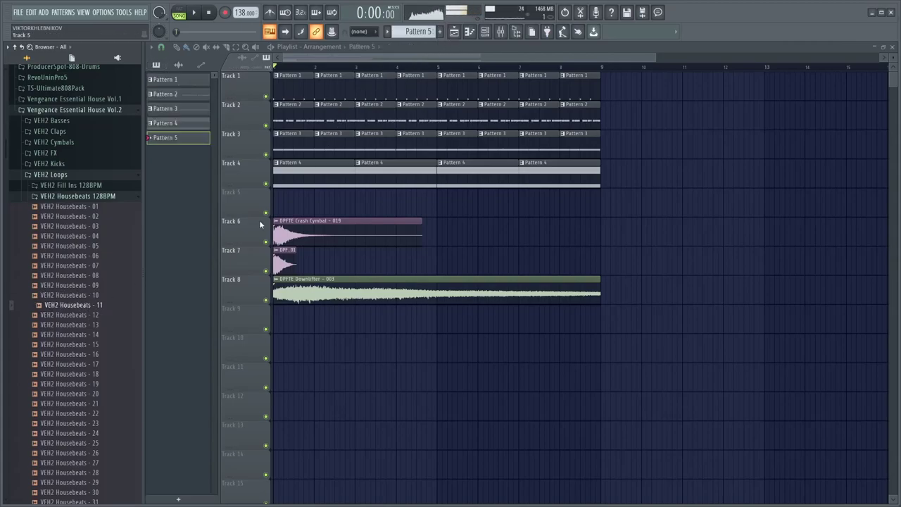
right_click(106, 277)
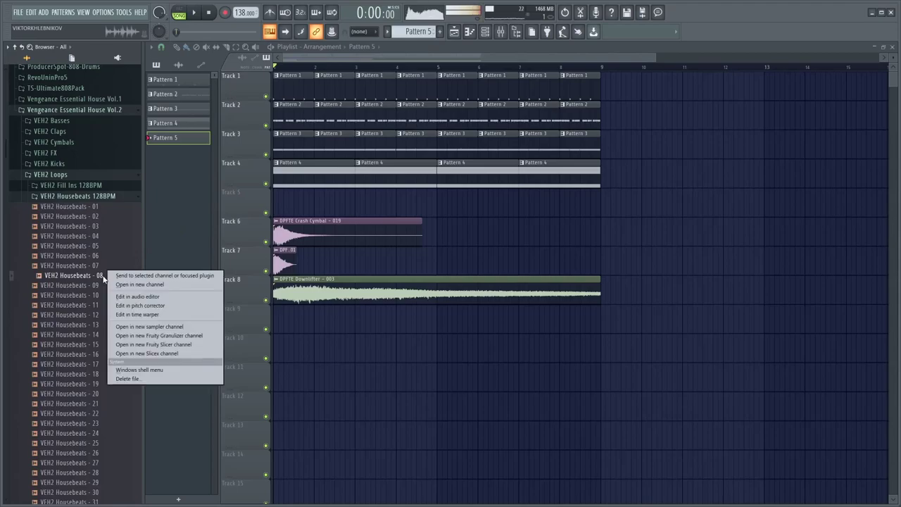
click(138, 353)
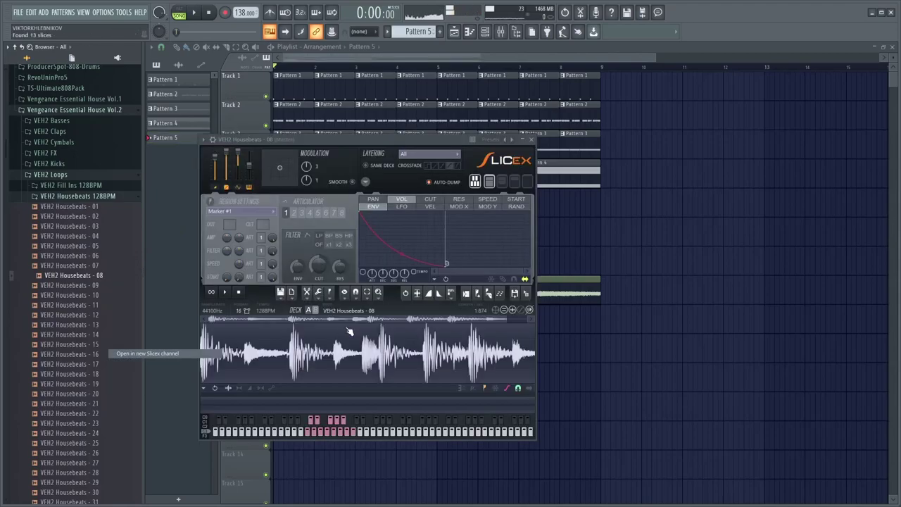
click(450, 342)
key(space)
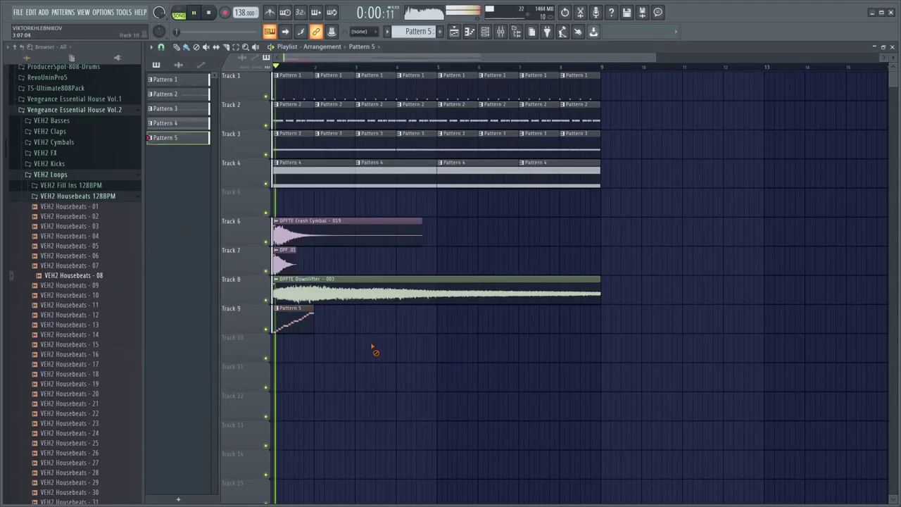
- Duplicate the one-bar Pattern 5 clip along Track 9 up to bar 9 while the song plays
scroll(318, 326, up, 2)
click(329, 324)
click(385, 324)
key(ctrl+b)
key(ctrl+b)
key(ctrl+b)
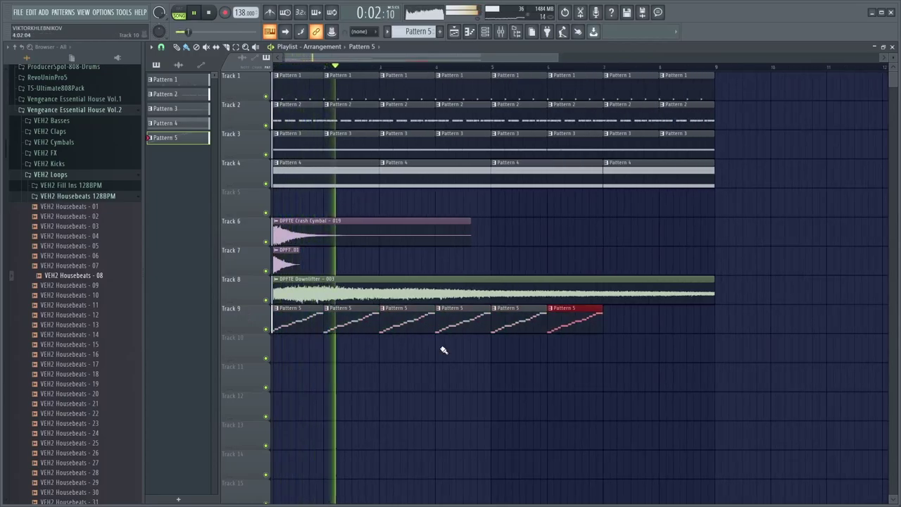
key(ctrl+b)
key(ctrl+b)
click(545, 331)
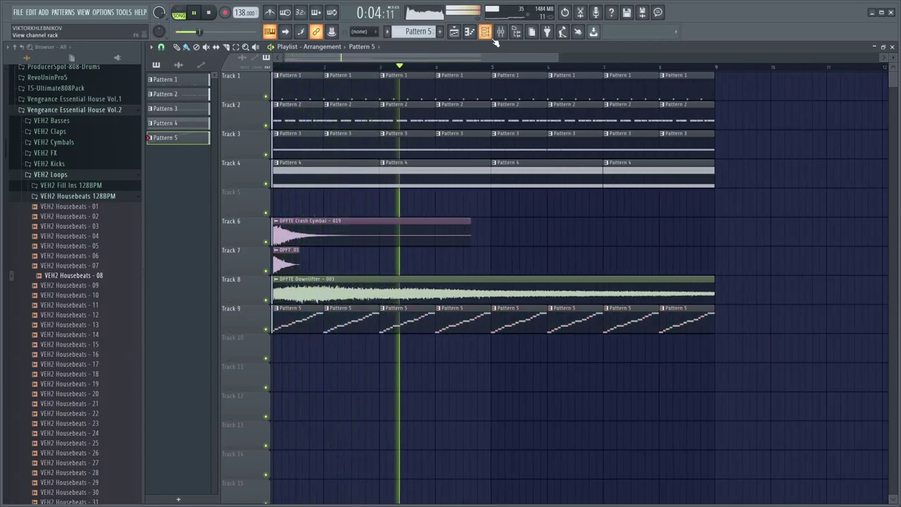
- Replace the Slicex sample with VEH2 Housebeats - 07 and delete the Pattern 5 clips after the first on Track 9
key(F6)
key(space)
drag(348, 205, 663, 338)
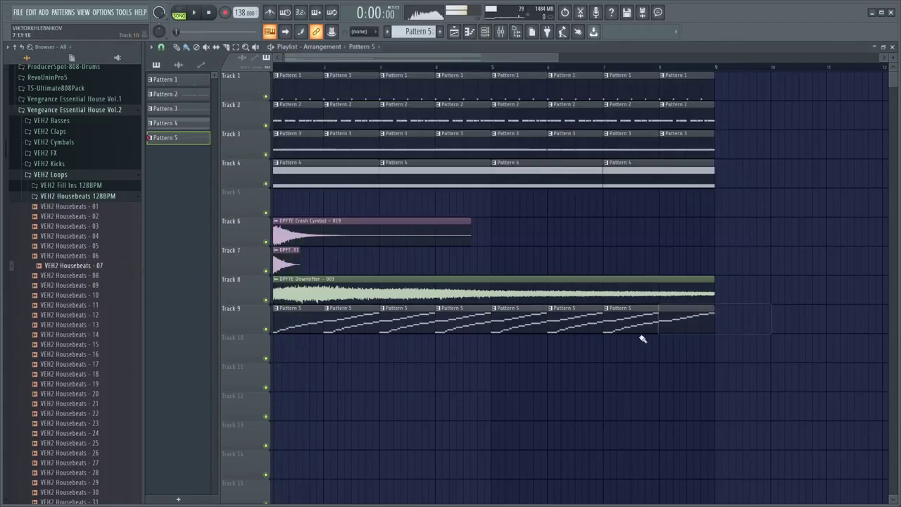
mouse_move(571, 343)
mouse_down()
mouse_move(512, 327)
mouse_move(615, 331)
mouse_move(385, 332)
mouse_up()
- Lower the volume of the VEH2 Housebeats - 07 channel in the channel rack while the song plays
key(space)
key(F6)
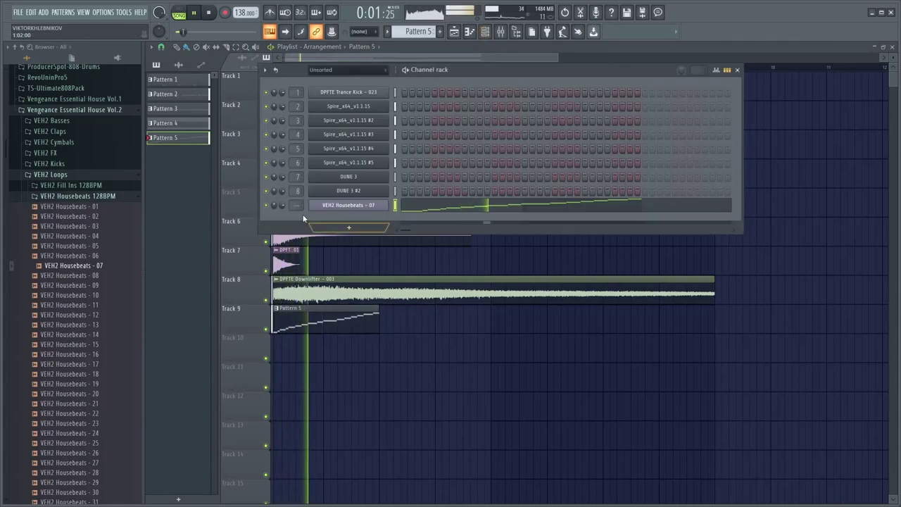
drag(285, 204, 284, 232)
key(space)
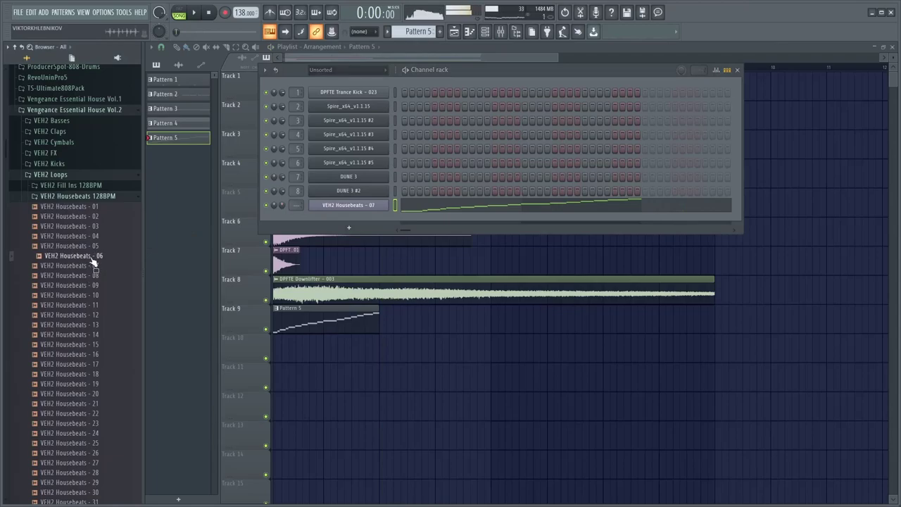
- Load VEH2 Houseloops - 003 from the VEH2 Houseloops 128BPM folder into the Slicex channel in place of Housebeats - 07
click(106, 196)
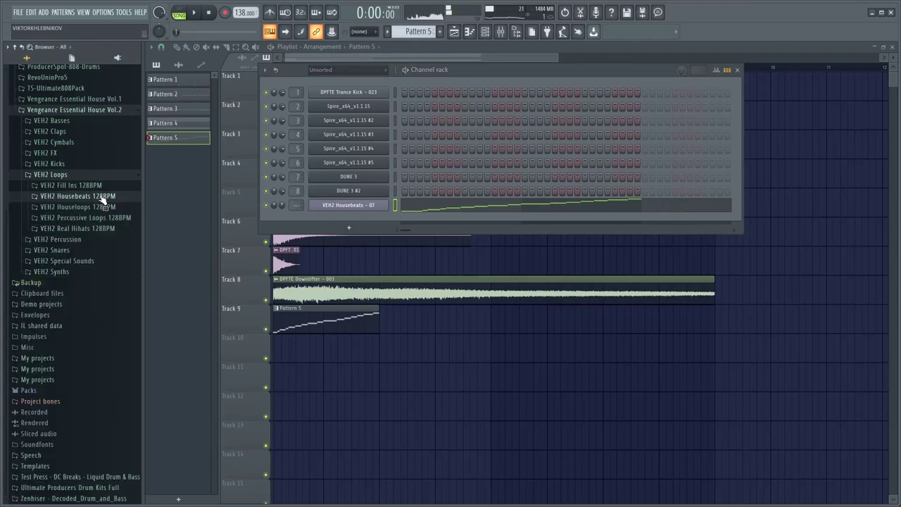
click(99, 207)
click(100, 237)
drag(103, 240, 382, 328)
- Fill Track 9 with one-bar Pattern 5 clips from bar 1 to bar 9 while the song plays
key(space)
mouse_move(302, 320)
mouse_down()
mouse_move(398, 342)
mouse_move(520, 327)
mouse_up()
mouse_move(646, 385)
mouse_down()
mouse_move(700, 392)
mouse_move(687, 382)
mouse_up()
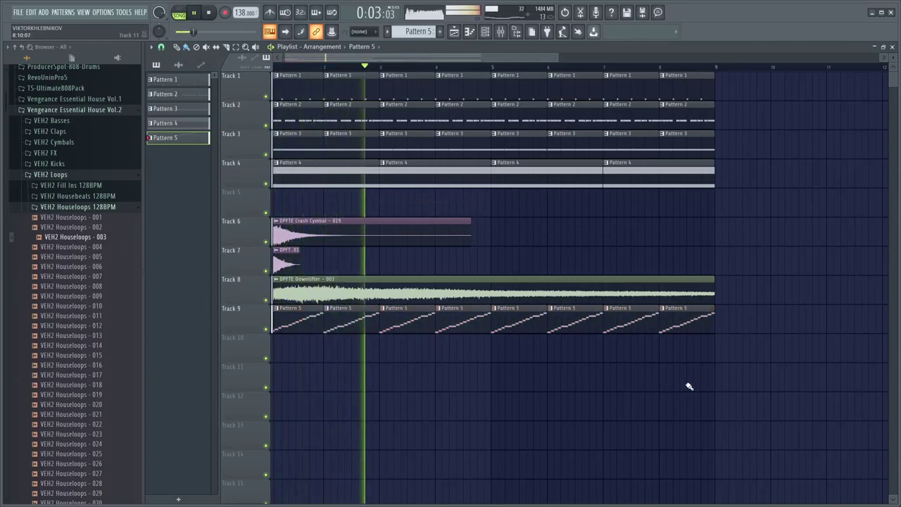
- Select bar 8 to bar 9 on the timeline as the playback loop and return to the playlist
click(485, 32)
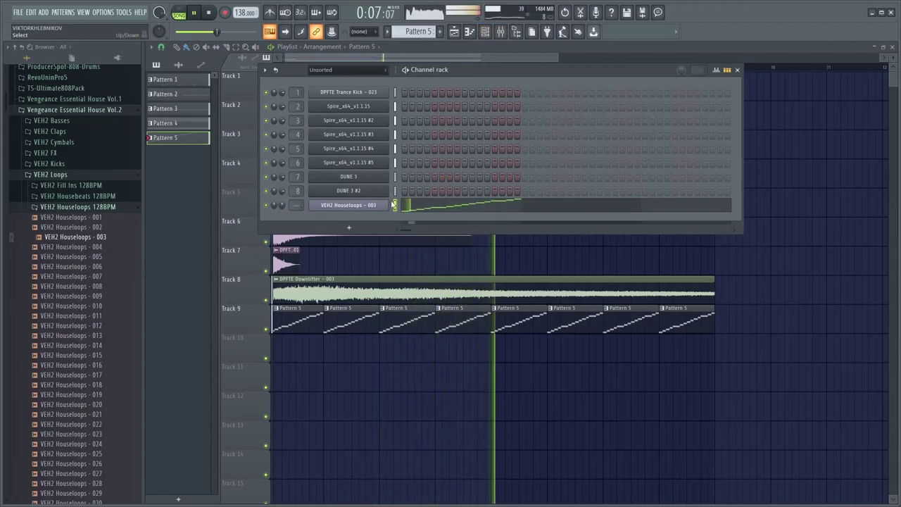
key(F6)
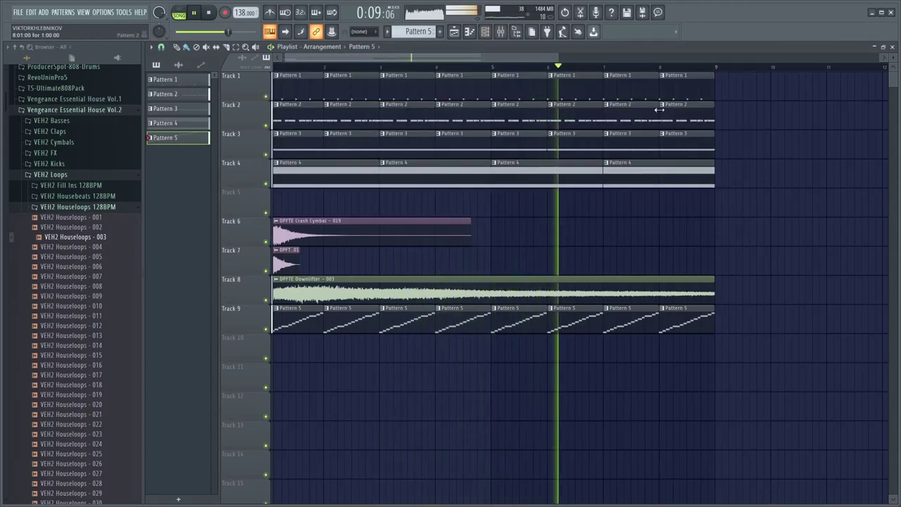
click(660, 70)
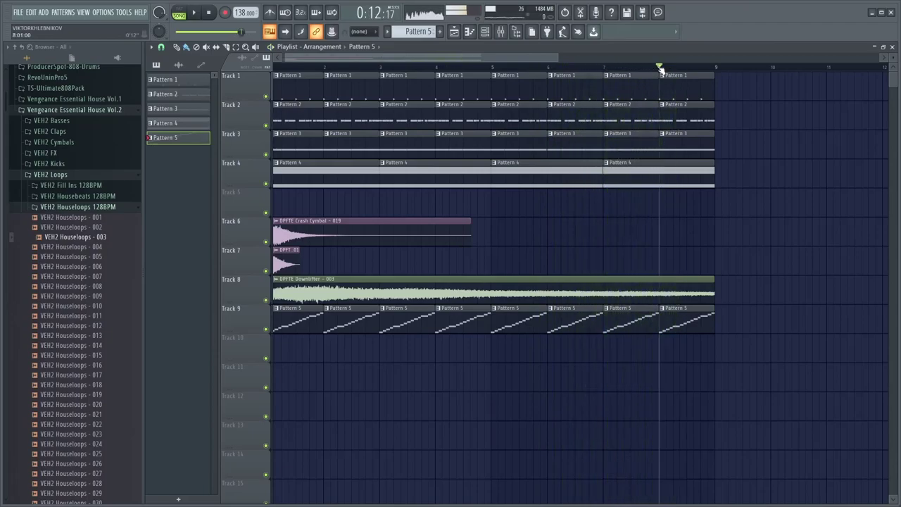
drag(661, 71, 716, 77)
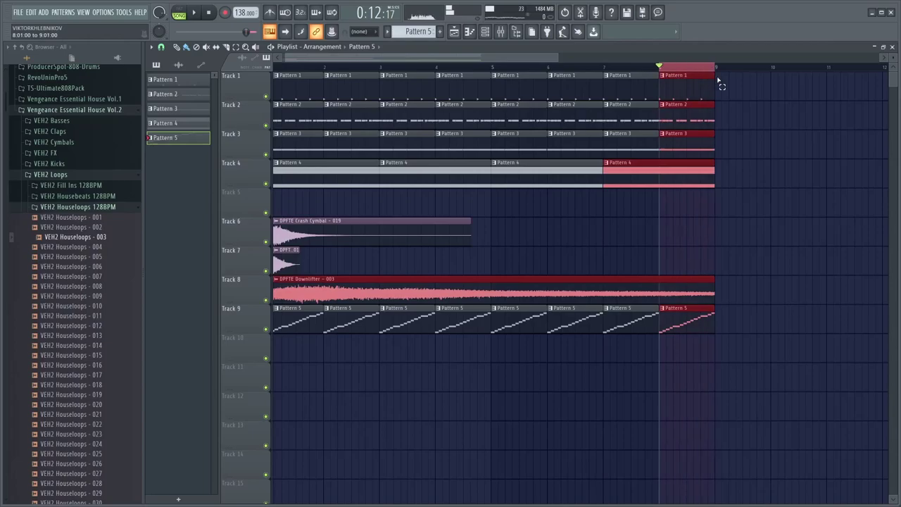
double_click(676, 323)
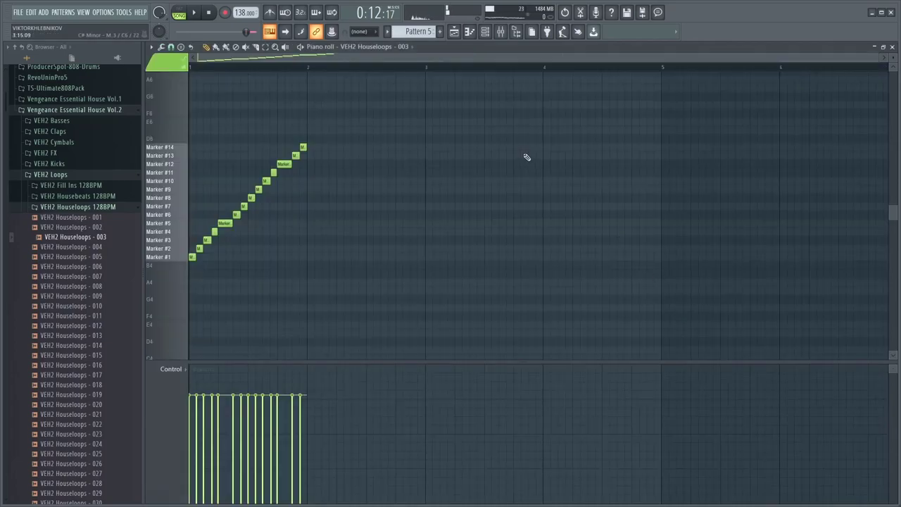
key(F5)
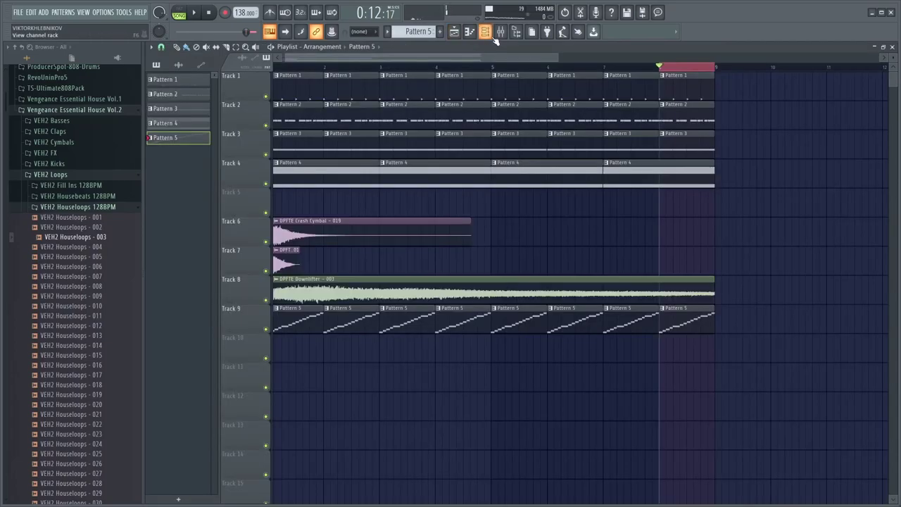
- Try changing the pitch of the VEH2 Houseloops - 003 Slicex channel while the song plays, and reset it
click(493, 37)
click(379, 206)
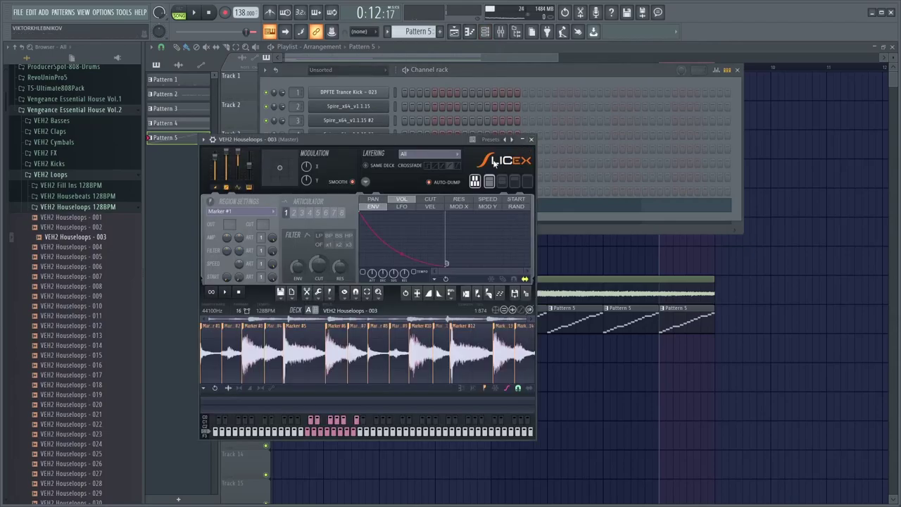
click(213, 140)
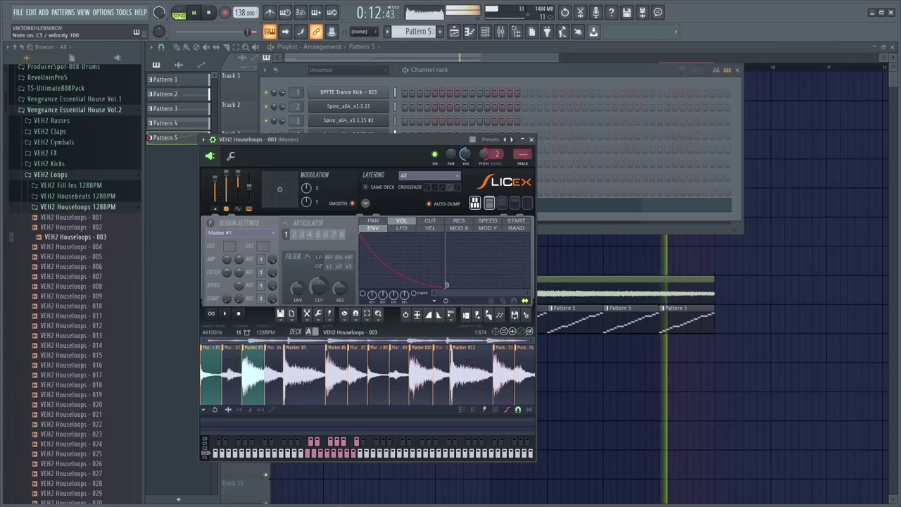
drag(487, 160, 490, 163)
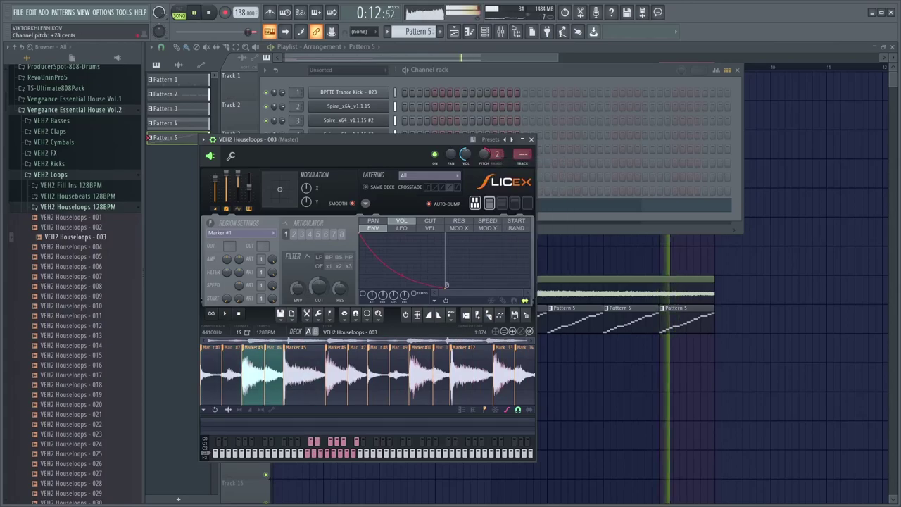
right_click(501, 159)
click(458, 168)
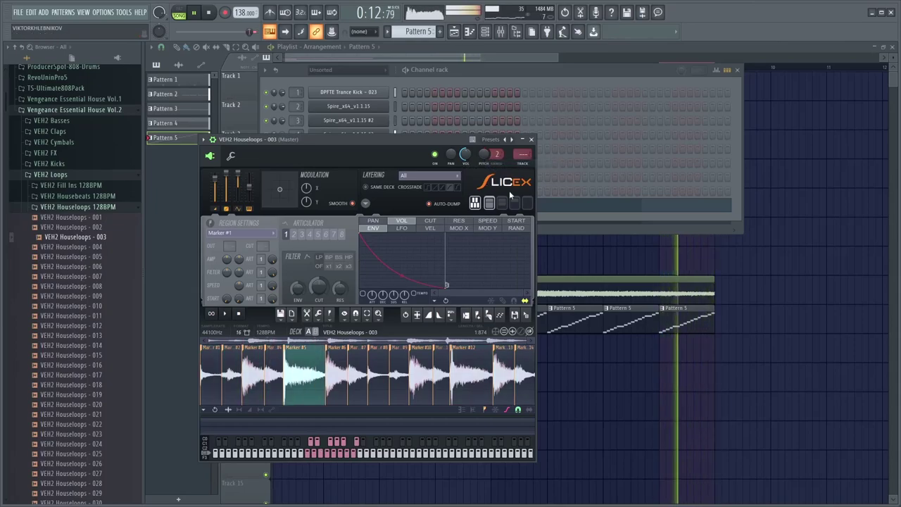
key(F5)
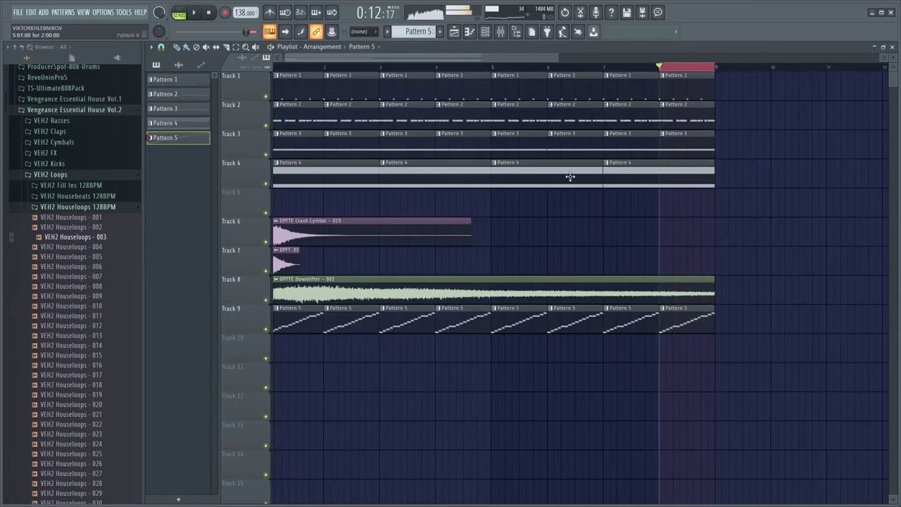
- Route the VEH2 Houseloops - 003 channel to mixer track 10 and load Fruity Delay 3 in effect slot 2
click(484, 31)
key(ctrl+l)
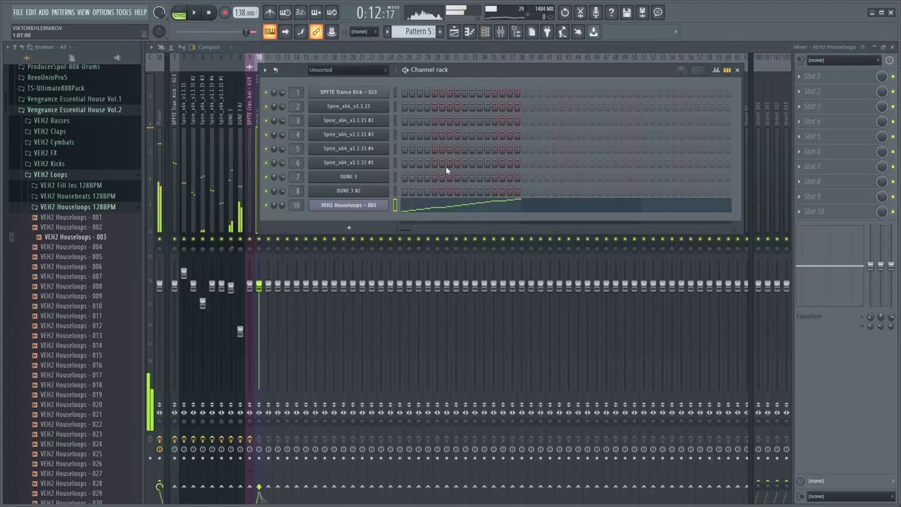
click(852, 90)
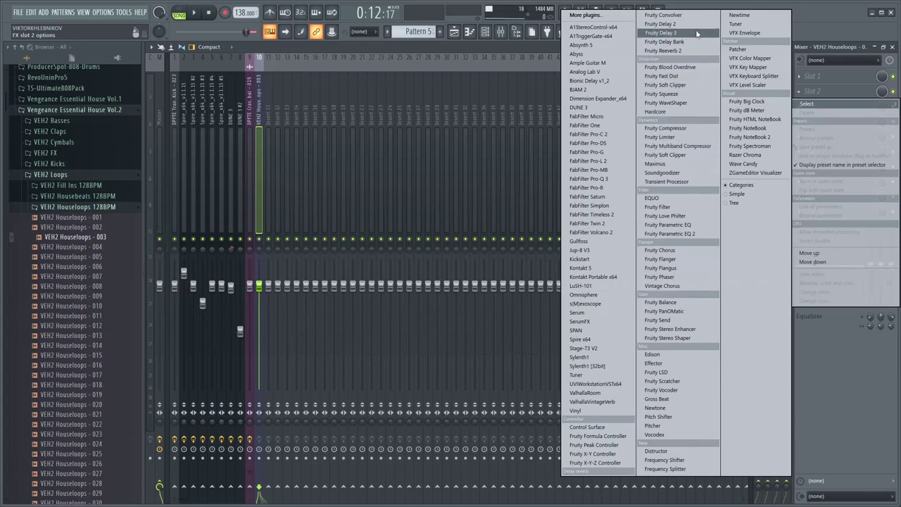
click(662, 32)
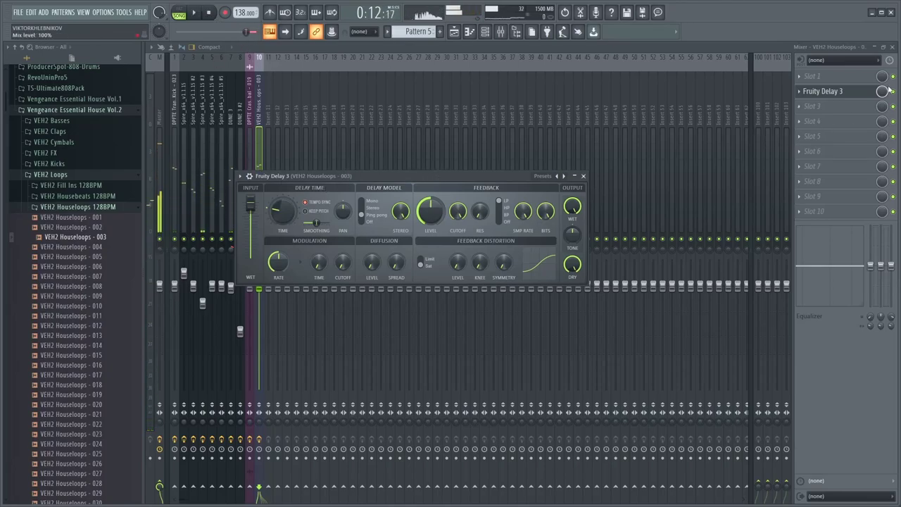
key(Escape)
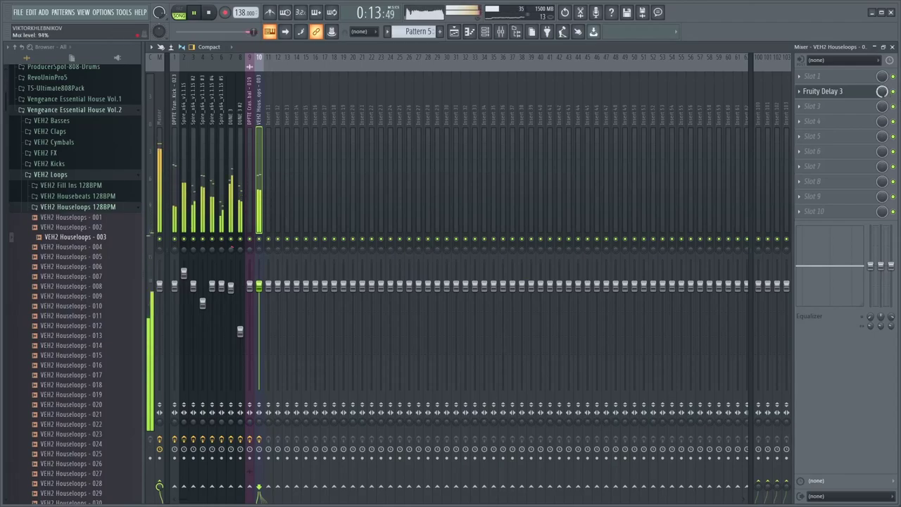
- Set the mix level of Fruity Delay 3 to 0% and create an automation clip for it
right_click(883, 95)
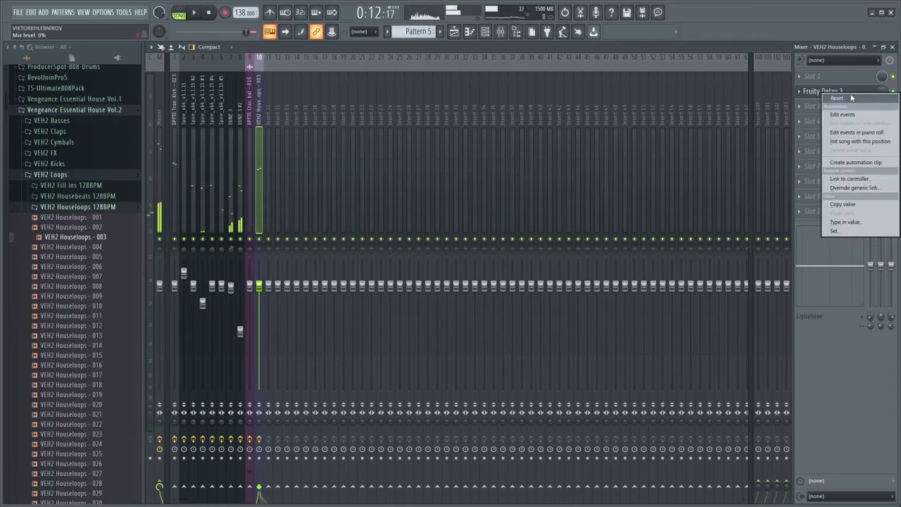
right_click(883, 94)
click(881, 98)
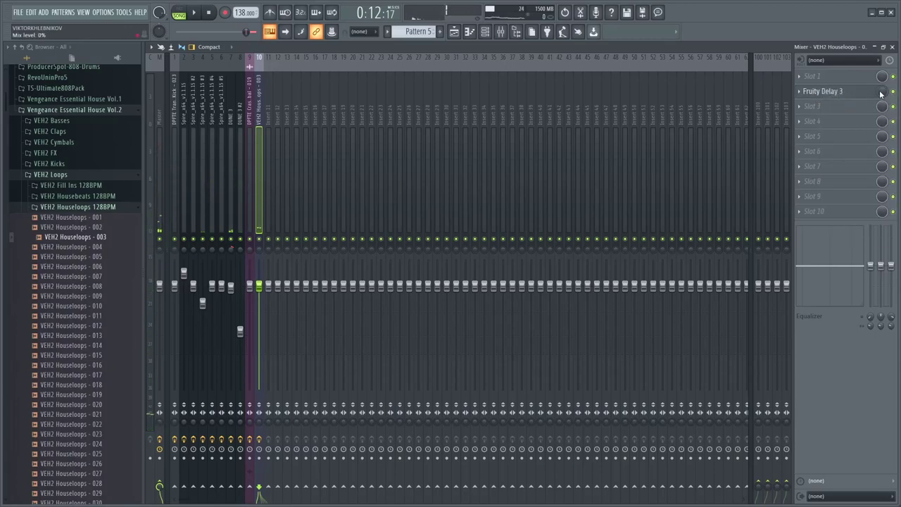
right_click(886, 94)
click(862, 151)
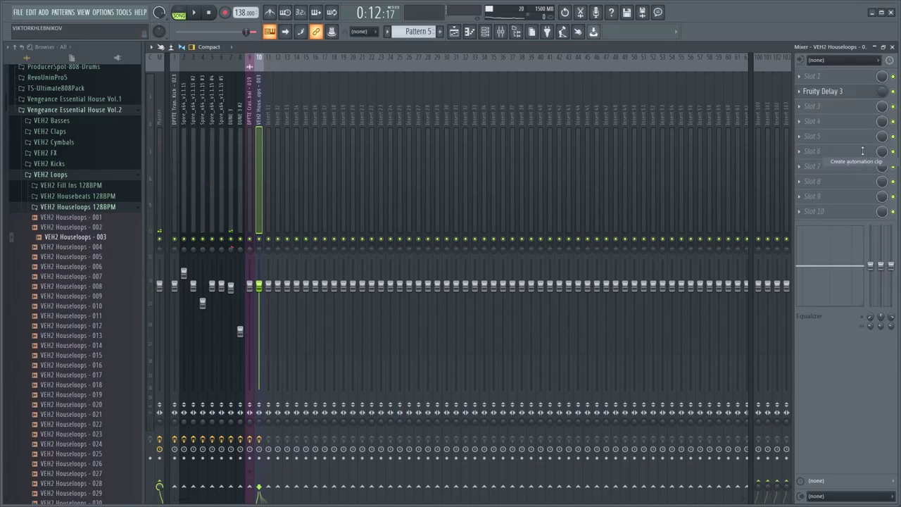
- Shape the delay mix level clip on Track 5 to rise from bar 8 to bar 9, trim it there, and clear the timeline loop
click(453, 32)
scroll(675, 274, up, 2)
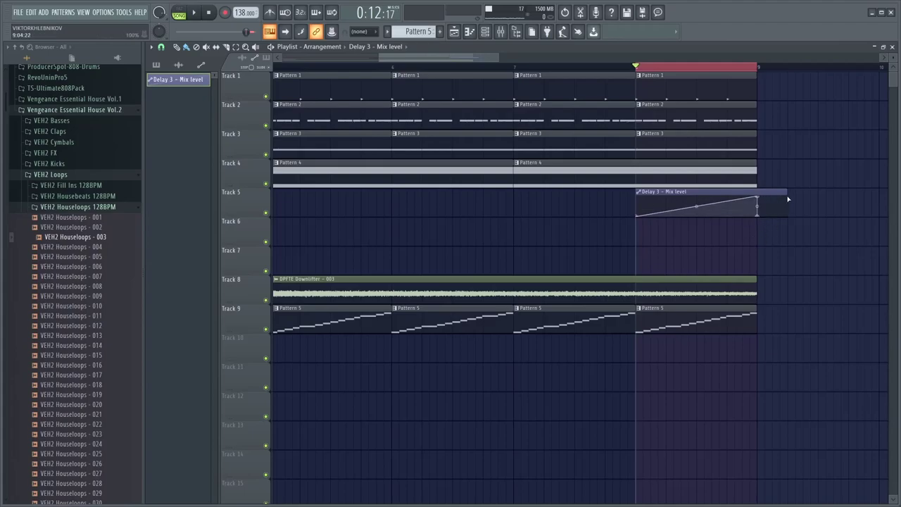
click(667, 70)
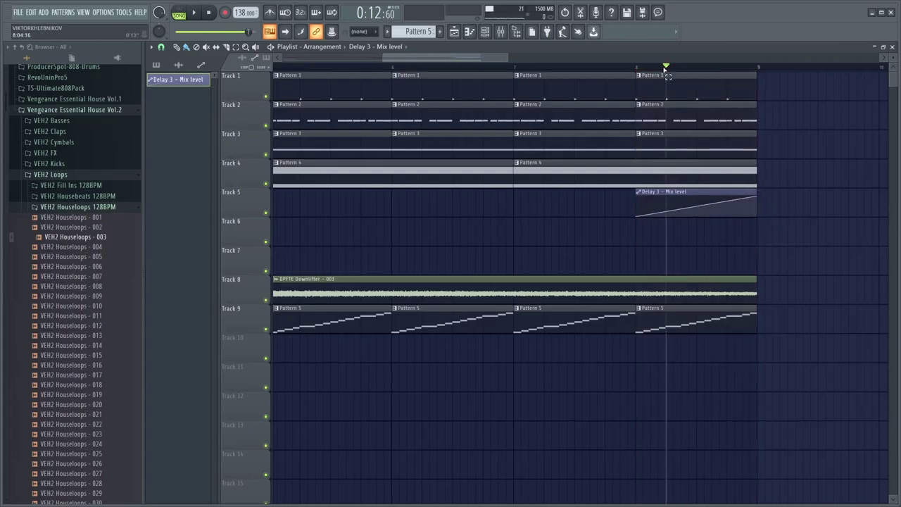
- Bend the delay mix level automation on Track 5 into a slow-starting upward curve while the song plays
key(space)
scroll(492, 225, down, 2)
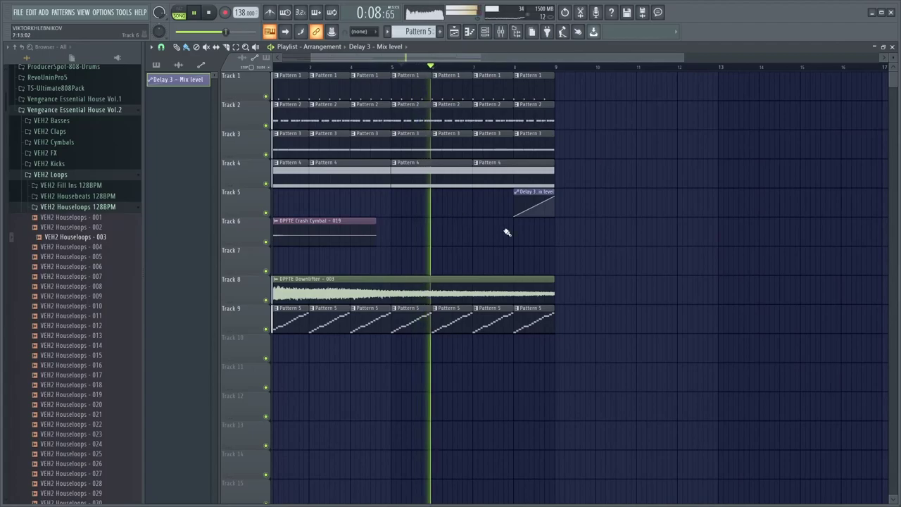
scroll(459, 237, up, 1)
scroll(459, 237, up, 1)
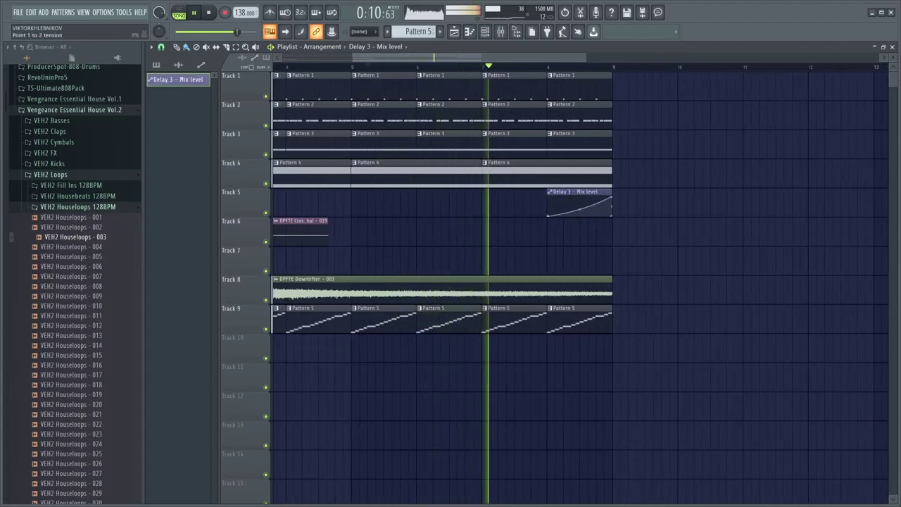
scroll(489, 225, up, 3)
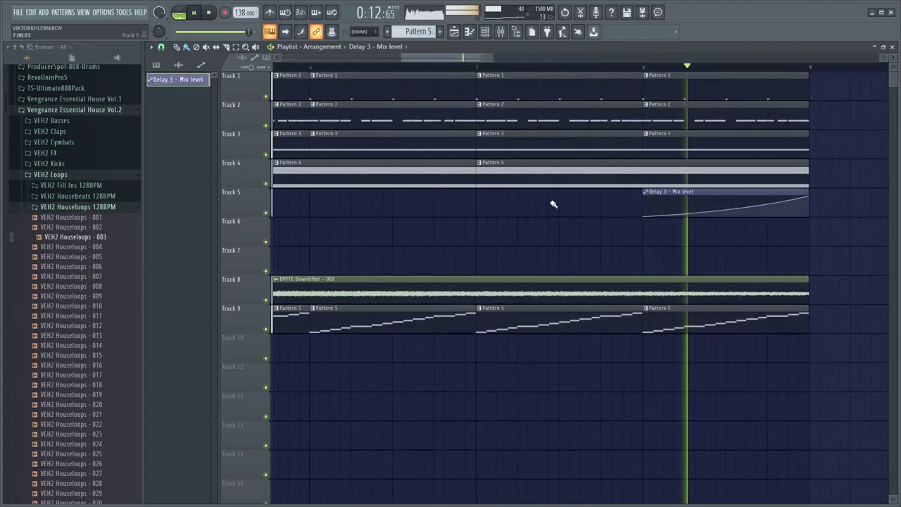
scroll(554, 204, down, 1)
scroll(492, 189, down, 4)
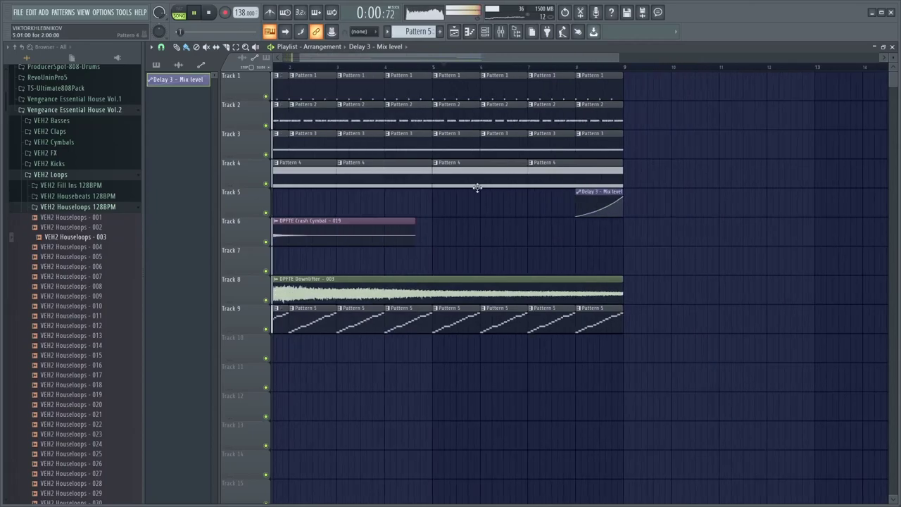
scroll(380, 196, up, 2)
scroll(493, 211, up, 1)
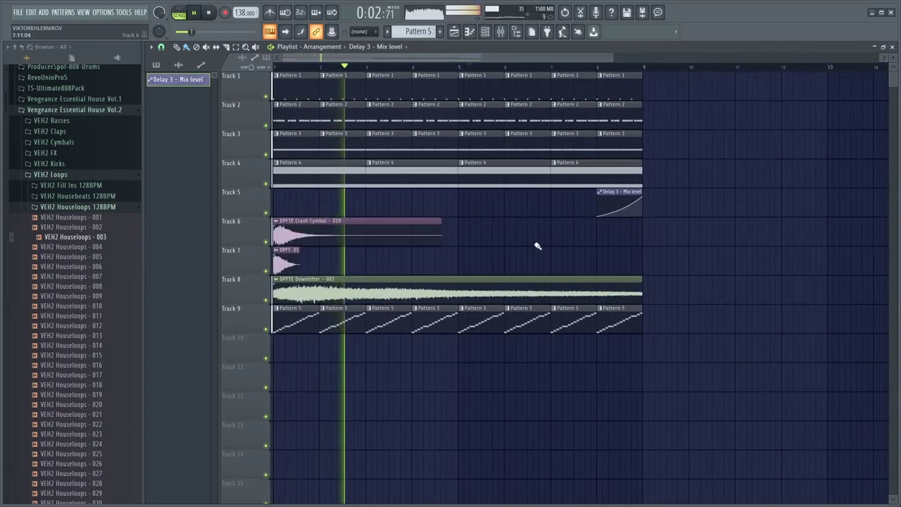
- Browse to the VEH2 Closed Hihats folder inside VEH2 Cymbals and audition its samples while the song plays
click(84, 207)
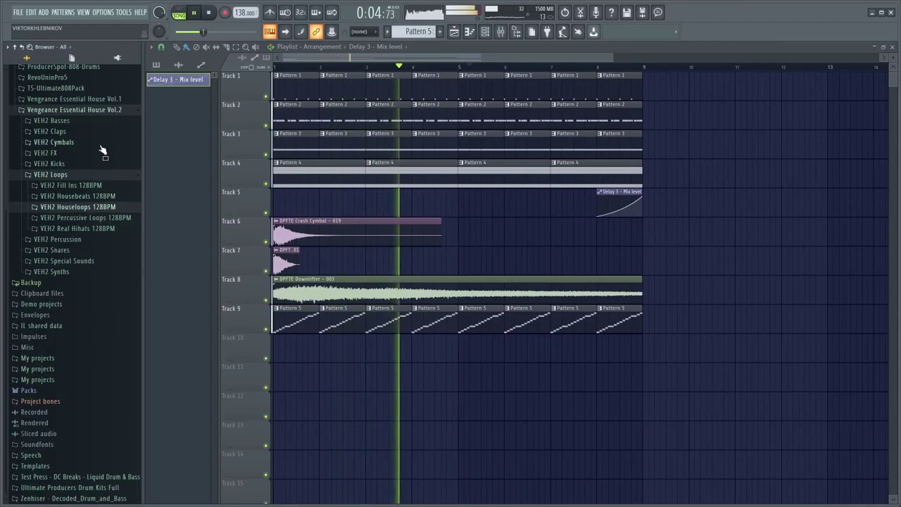
click(76, 142)
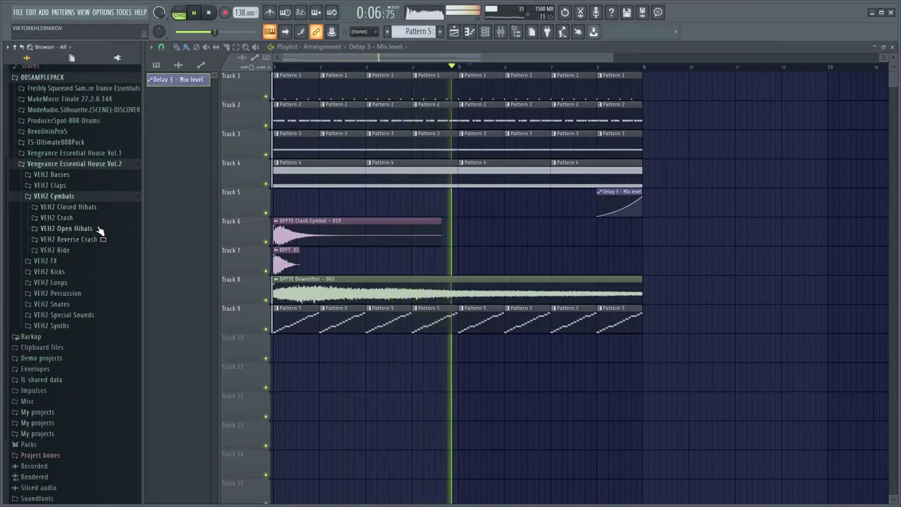
click(86, 207)
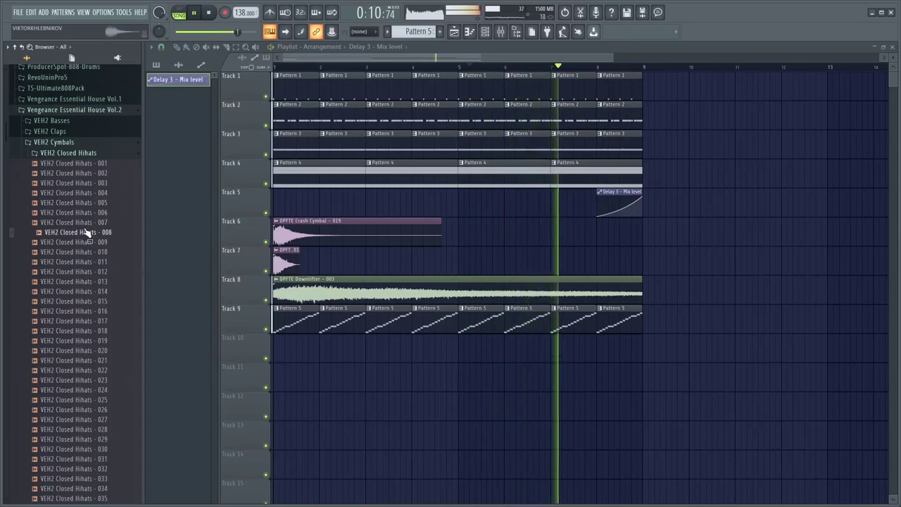
- Create Pattern 6, select the VEH2 Closed Hihats - 011 sample, and place a Pattern 6 clip at bar 1 of Track 10
key(F4)
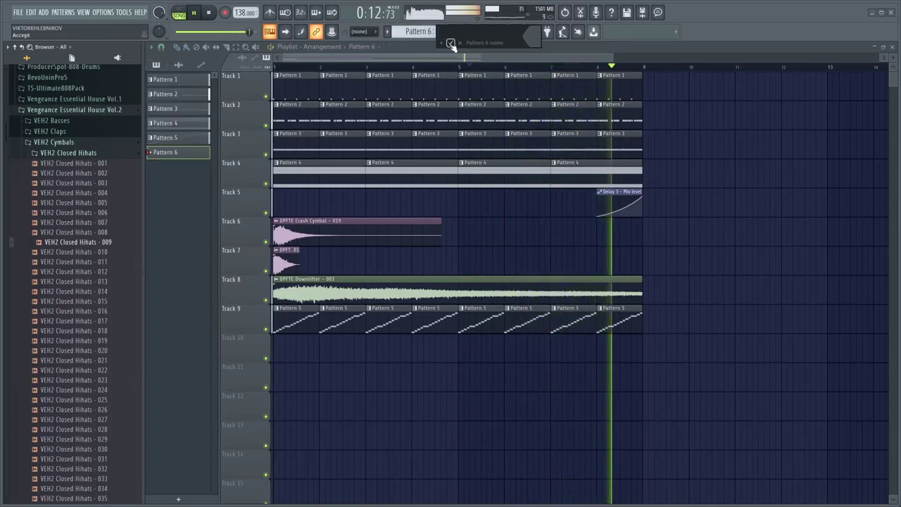
click(65, 262)
click(309, 349)
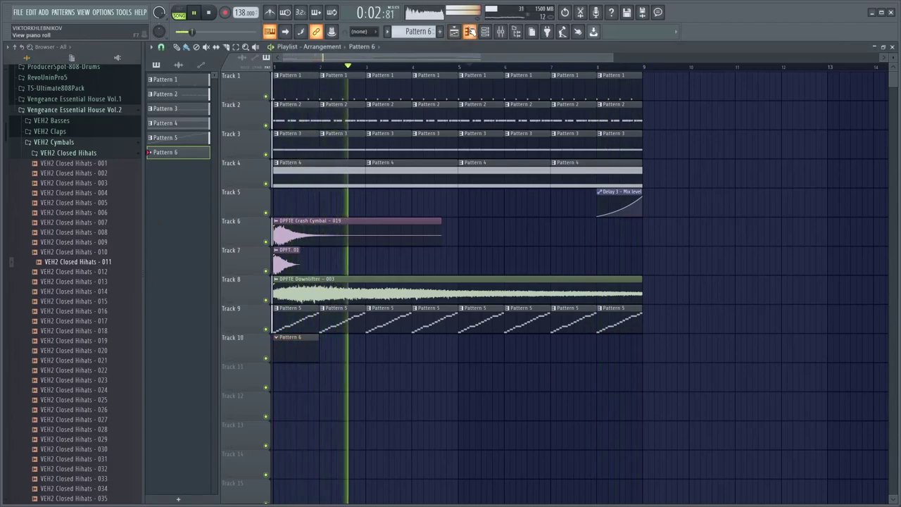
- Show the Unsorted channels, add VEH2 Closed Hihats - 011 as a new channel, and route it to mixer track 11
click(469, 32)
click(485, 32)
click(350, 69)
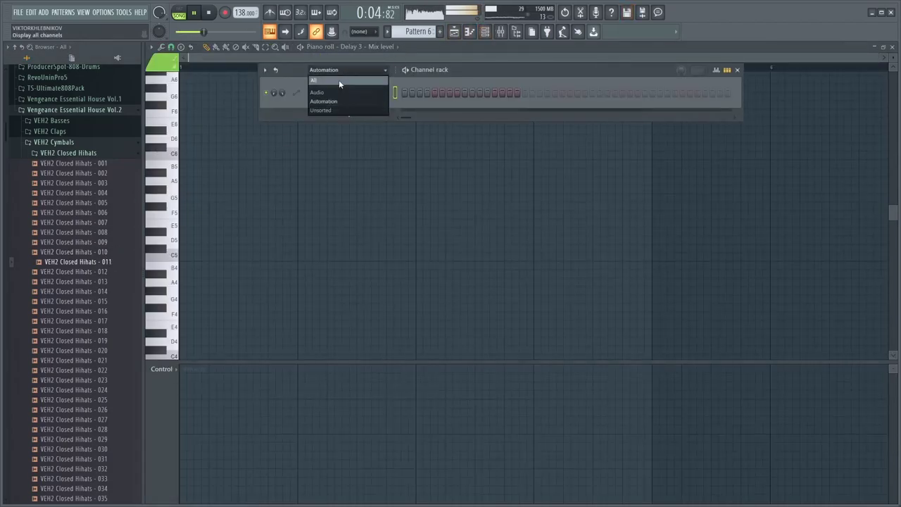
click(339, 82)
click(345, 69)
click(331, 90)
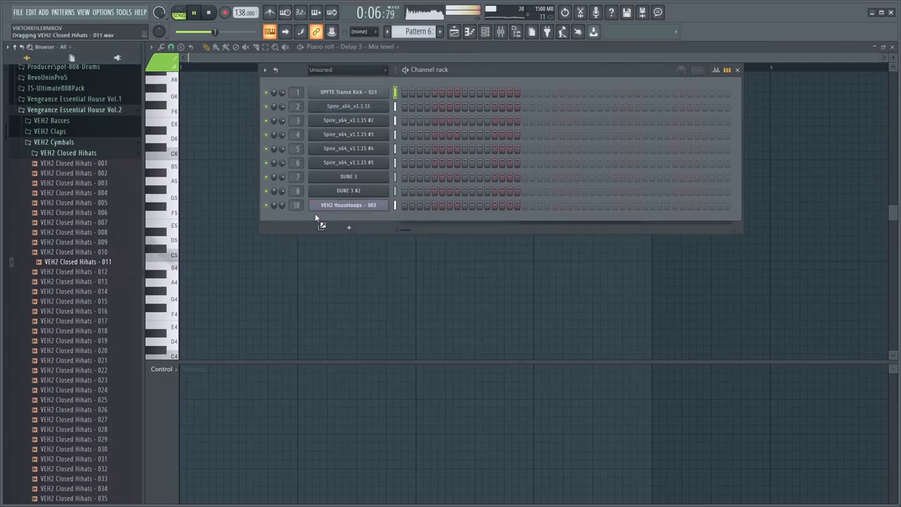
drag(352, 214, 346, 242)
key(F9)
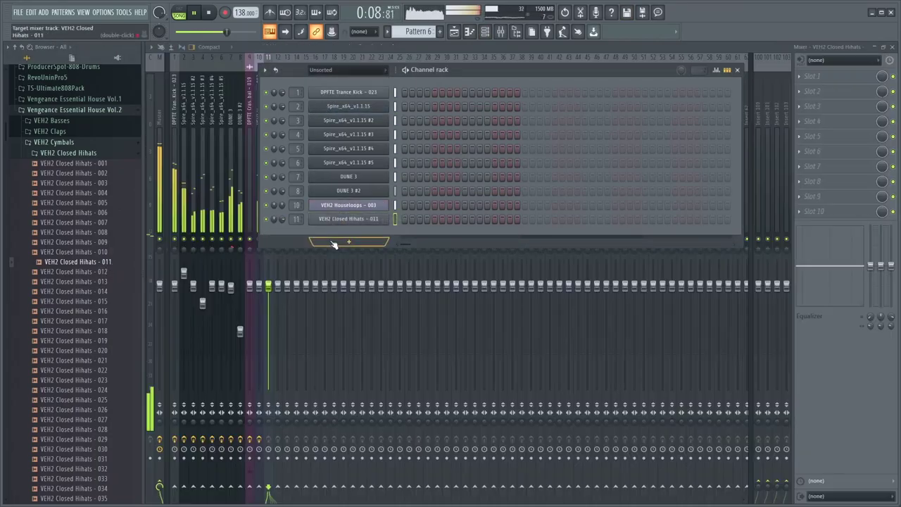
- Draw four consecutive sixteenth-note C5 hits for the closed hihat at the start of bar 1, with the first two at lower velocity
click(469, 31)
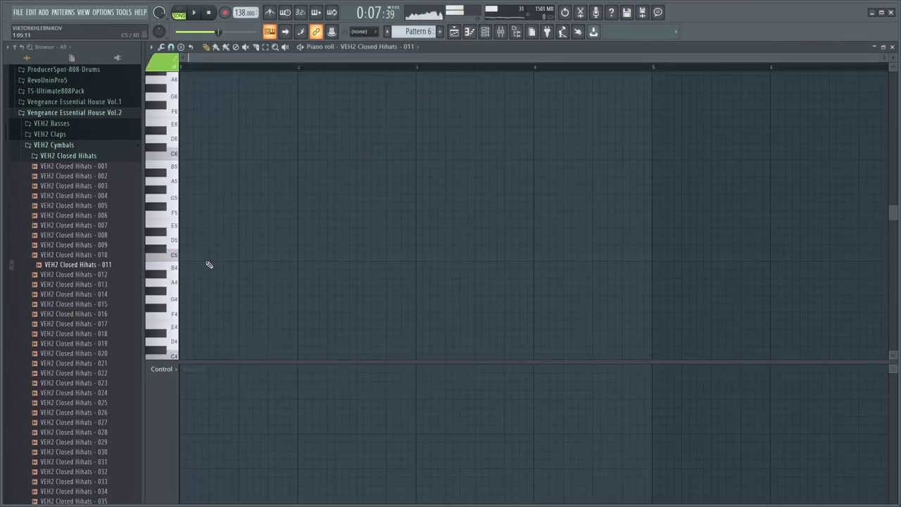
click(188, 280)
scroll(234, 264, up, 2)
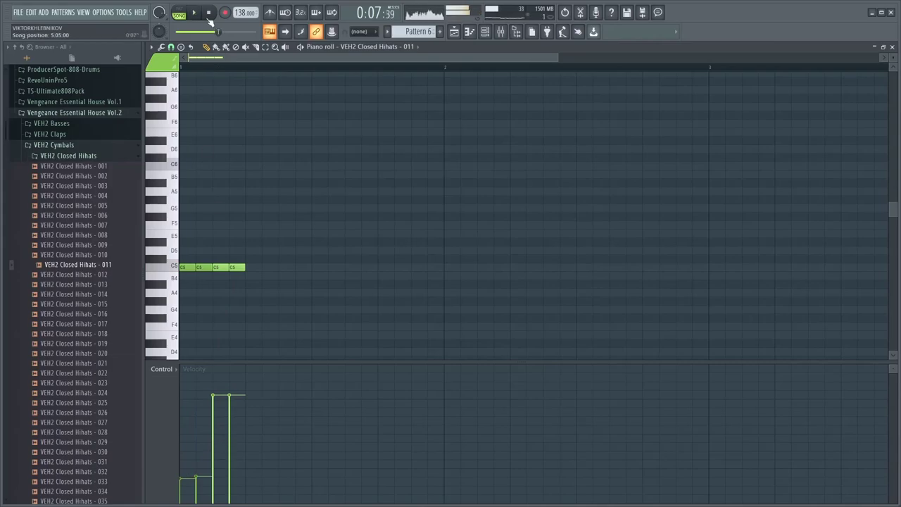
- Duplicate the closed hihat notes until they fill bar 1, varying their velocities while the song plays from the start
click(210, 13)
key(space)
key(ctrl+a)
key(ctrl+b)
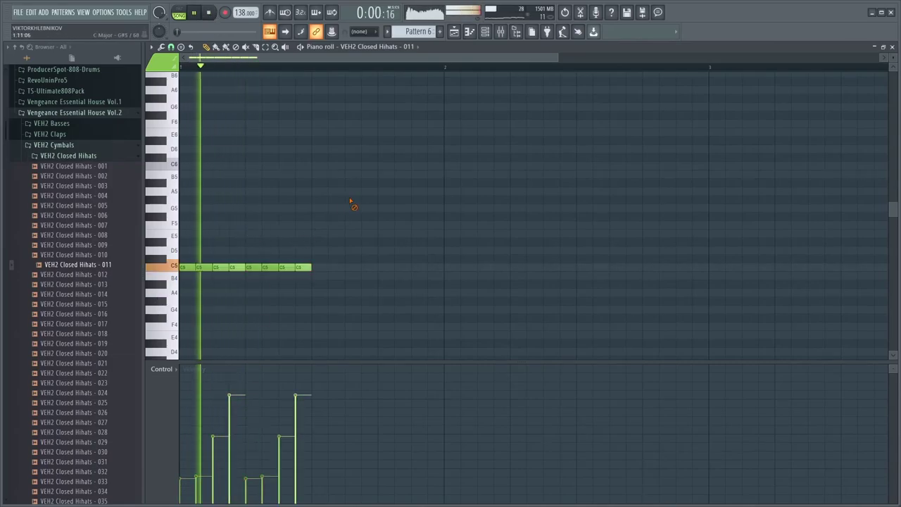
key(space)
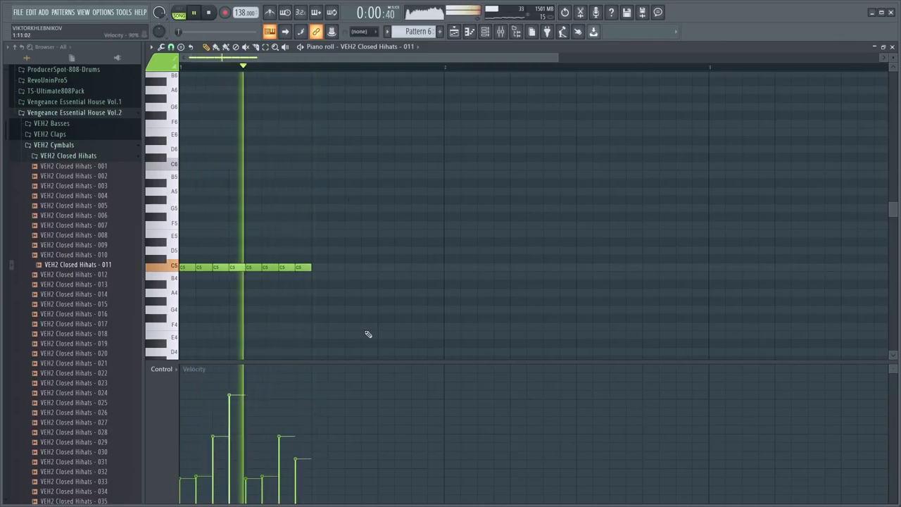
key(ctrl+b)
key(space)
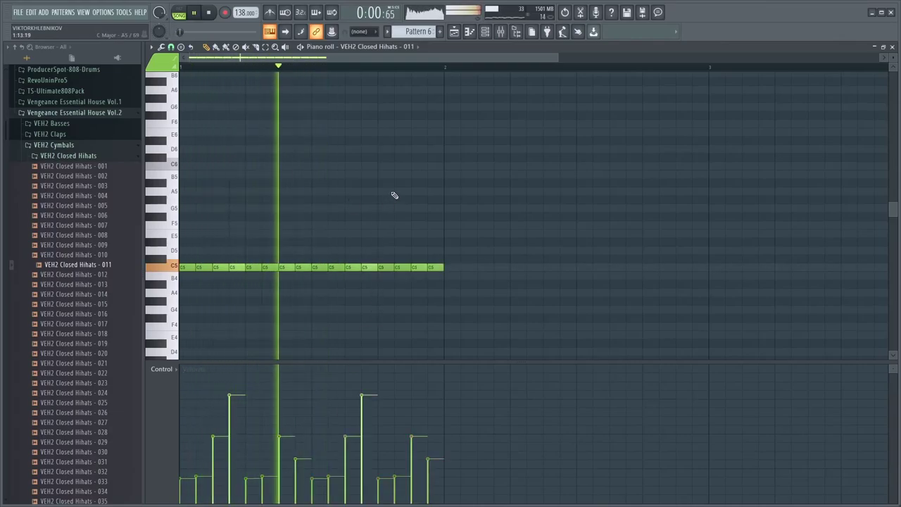
- Raise and vary the velocities of the last four closed hihat notes in bar 1 during playback
mouse_move(380, 399)
mouse_down()
mouse_move(428, 415)
mouse_move(427, 399)
mouse_move(431, 418)
mouse_move(419, 401)
mouse_move(448, 400)
mouse_move(440, 390)
mouse_move(400, 399)
mouse_move(414, 425)
mouse_up()
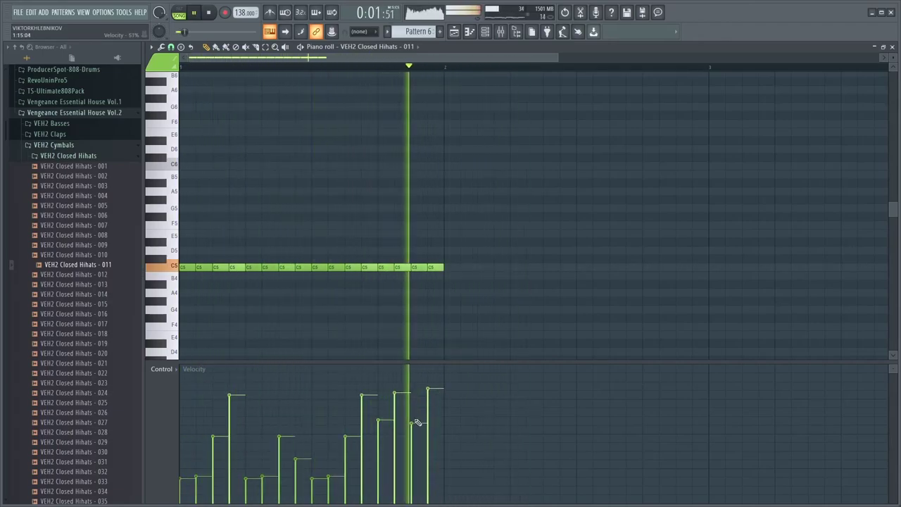
key(space)
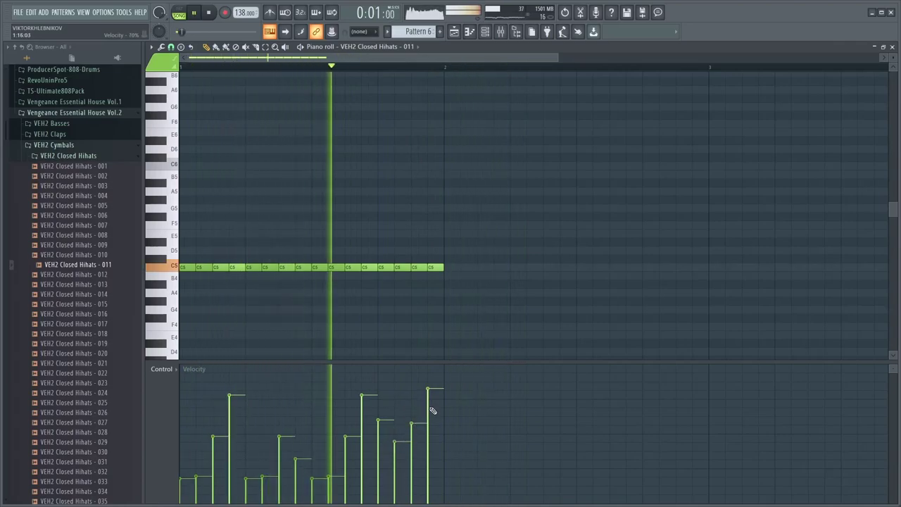
drag(436, 403, 430, 412)
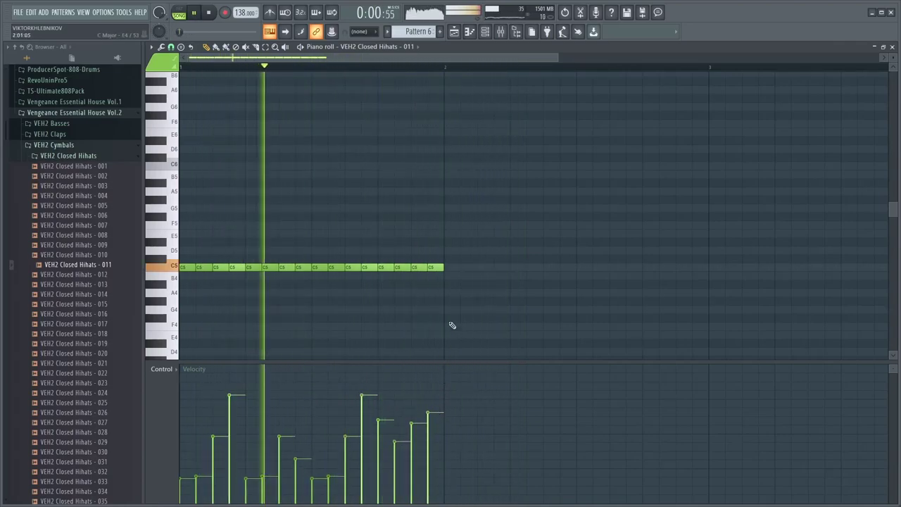
- Fill playlist track 10 with Pattern 6 clips across bars 1 to 8
click(485, 31)
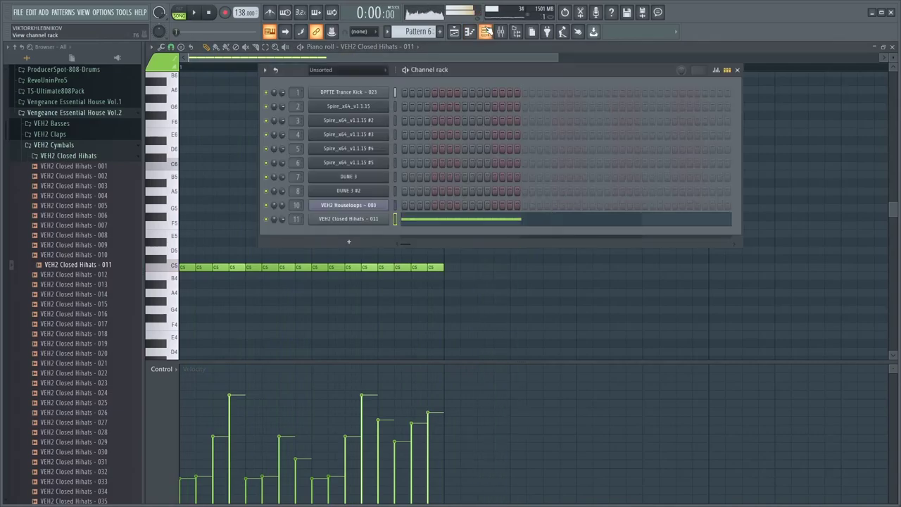
click(469, 31)
click(456, 32)
mouse_move(280, 348)
mouse_down()
mouse_move(384, 382)
mouse_move(528, 390)
mouse_up()
drag(441, 398, 474, 394)
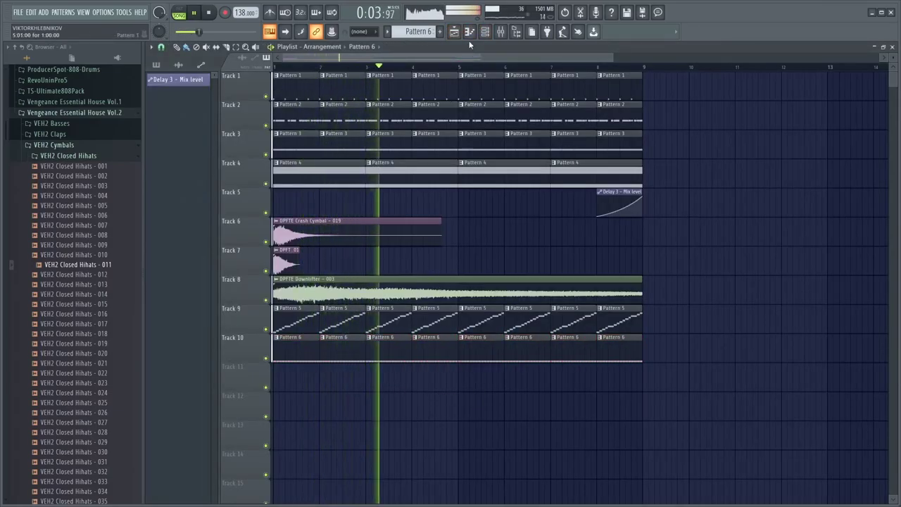
- Replace the closed hihat channel's sample with VEH2 Closed Hihats - 013 and replay the song
click(492, 32)
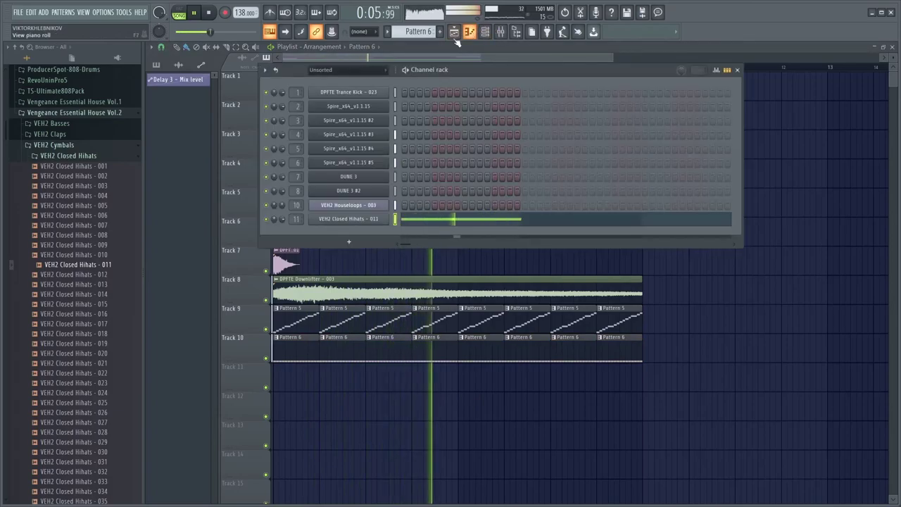
click(129, 287)
key(space)
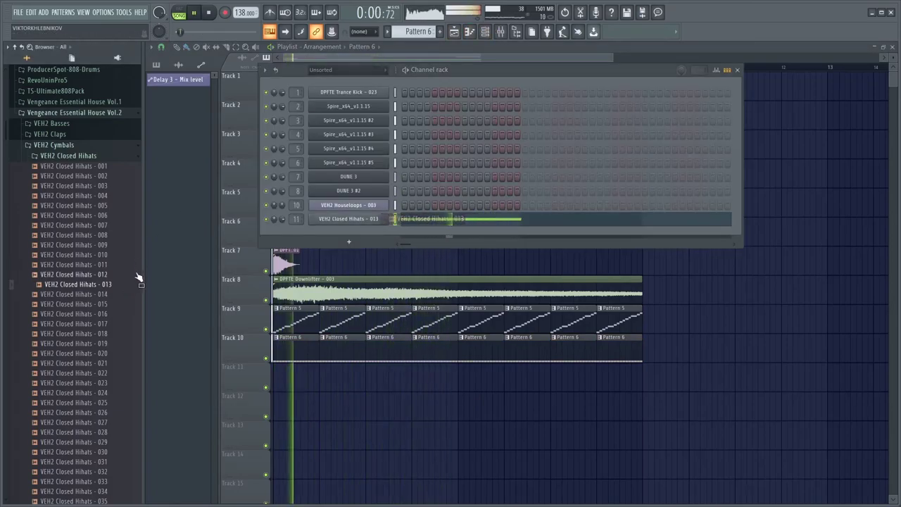
- Pan the closed hihat channel to about 55% left during playback, then return to the playlist
drag(275, 219, 274, 235)
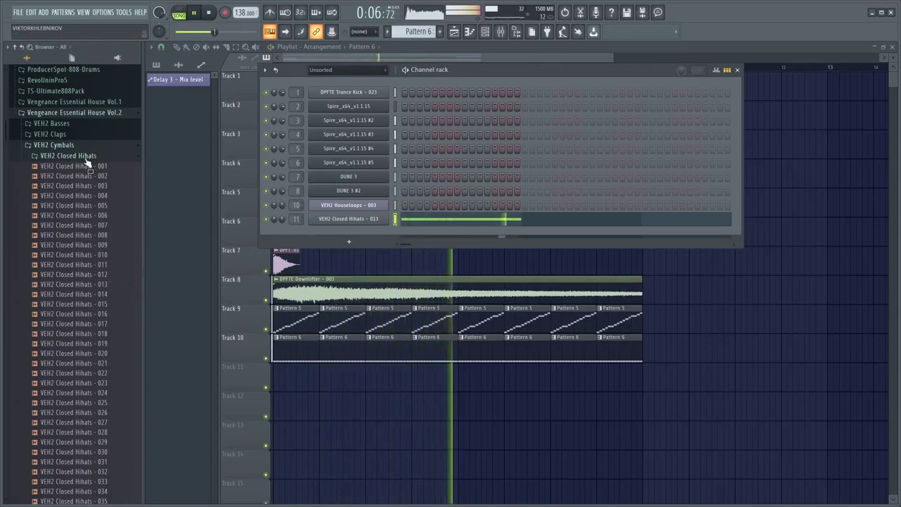
click(71, 155)
drag(275, 218, 274, 228)
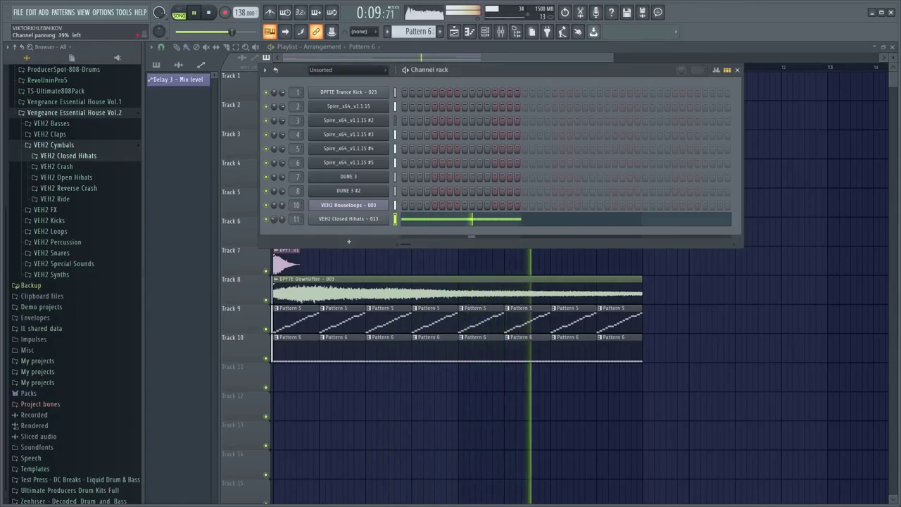
right_click(273, 218)
click(273, 223)
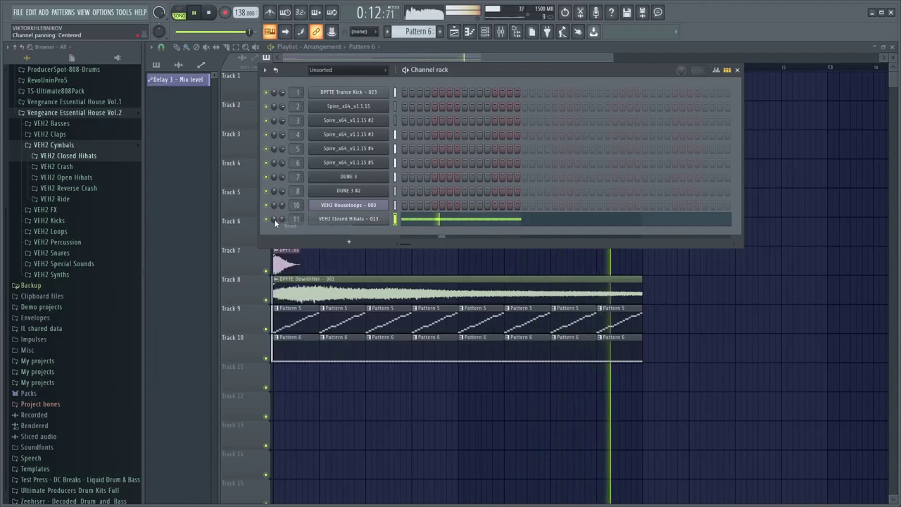
drag(274, 218, 272, 211)
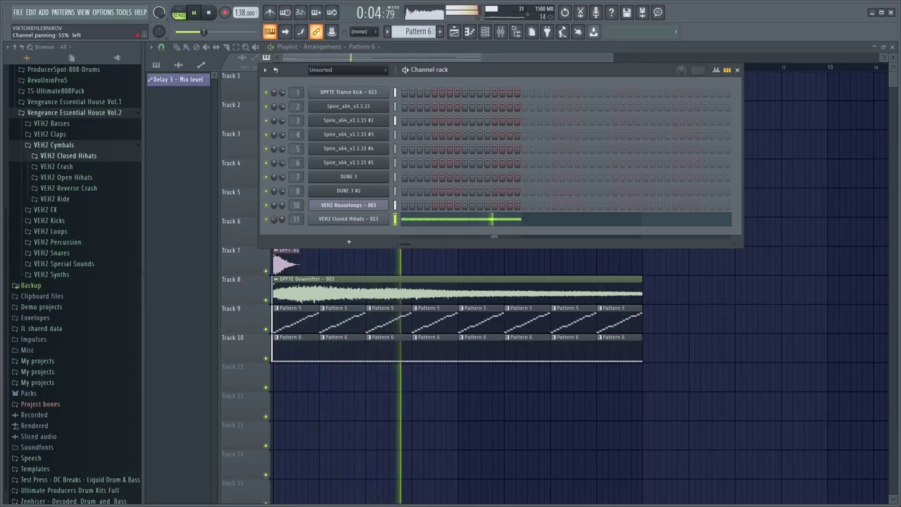
key(F6)
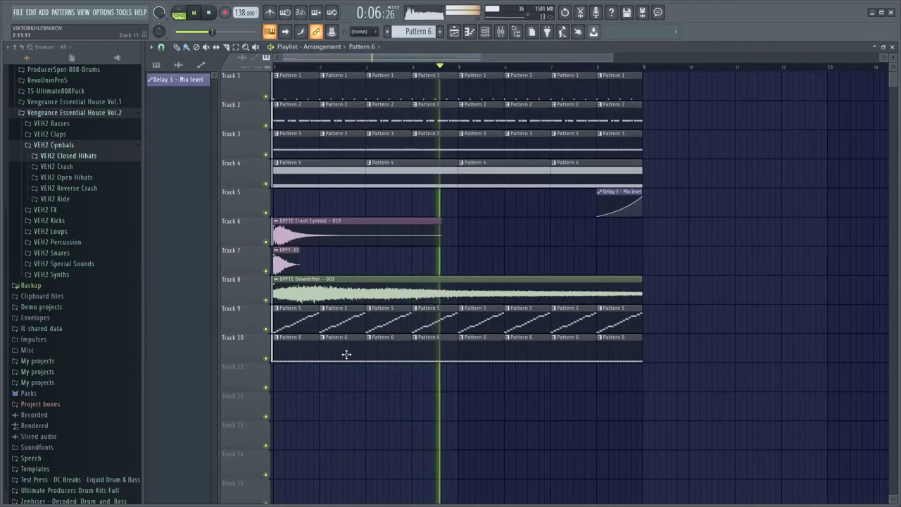
- Audition VEH2 Open Hihats - 003, create a new pattern, and place its clips on playlist track 11 across bars 1 to 8
click(91, 178)
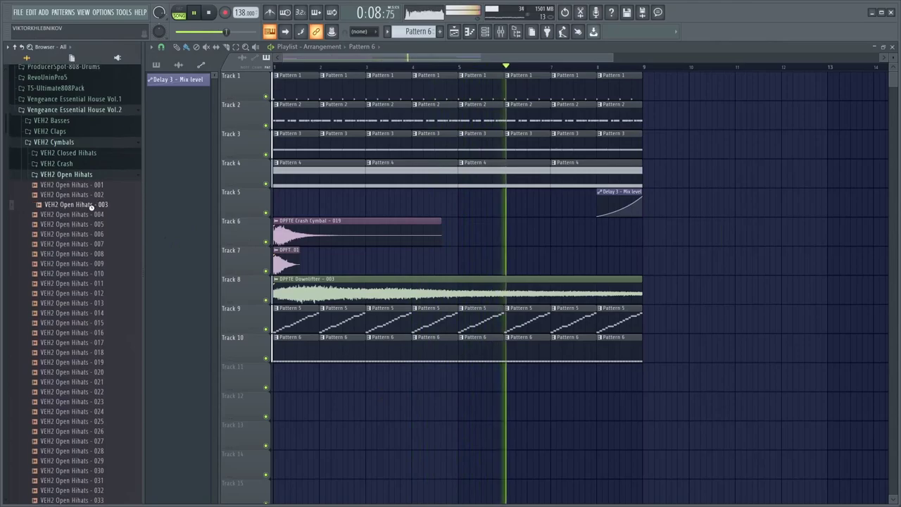
click(434, 31)
mouse_move(275, 382)
mouse_down()
mouse_move(619, 392)
mouse_move(638, 381)
mouse_up()
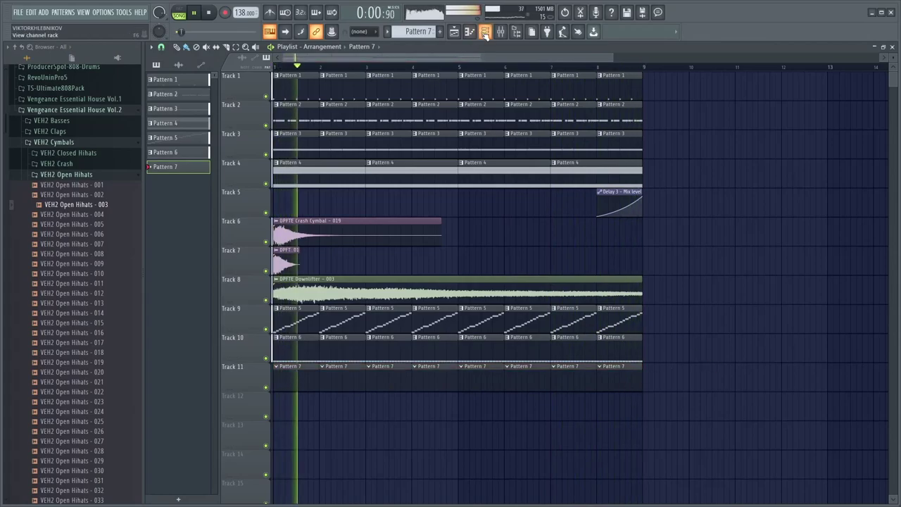
- Add VEH2 Open Hihats - 003 as a new channel and activate its steps 3, 7, 11 and 15 in Pattern 7
key(F6)
drag(92, 204, 425, 237)
click(421, 234)
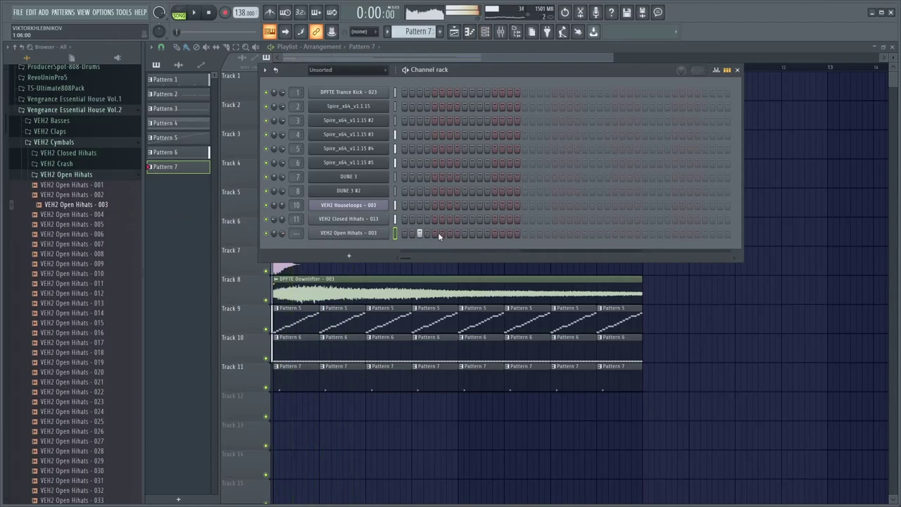
key(space)
click(450, 234)
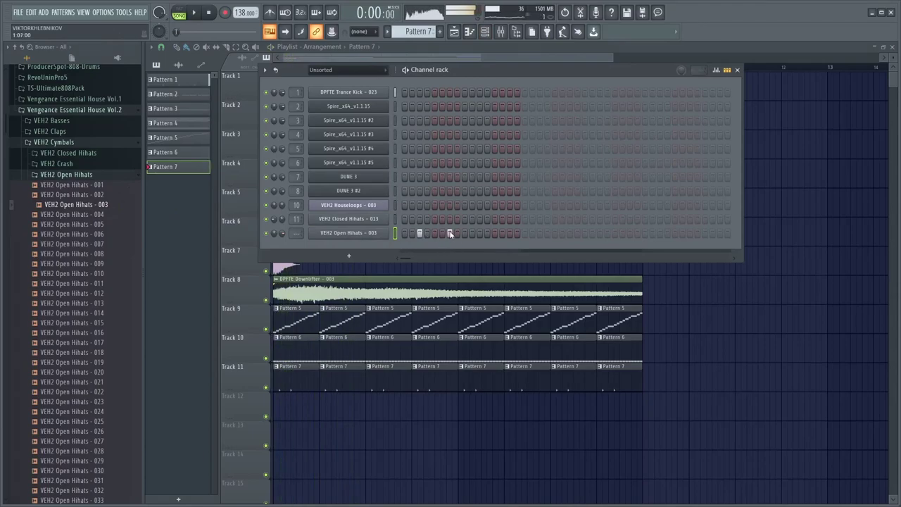
click(479, 233)
- Route the open hihat channel to mixer track 12 and pan that track about 32% left during playback
key(space)
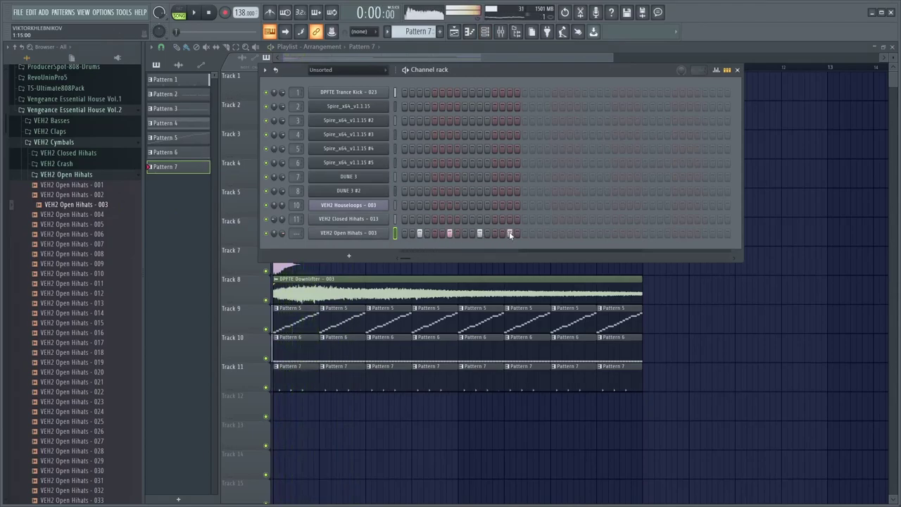
key(F9)
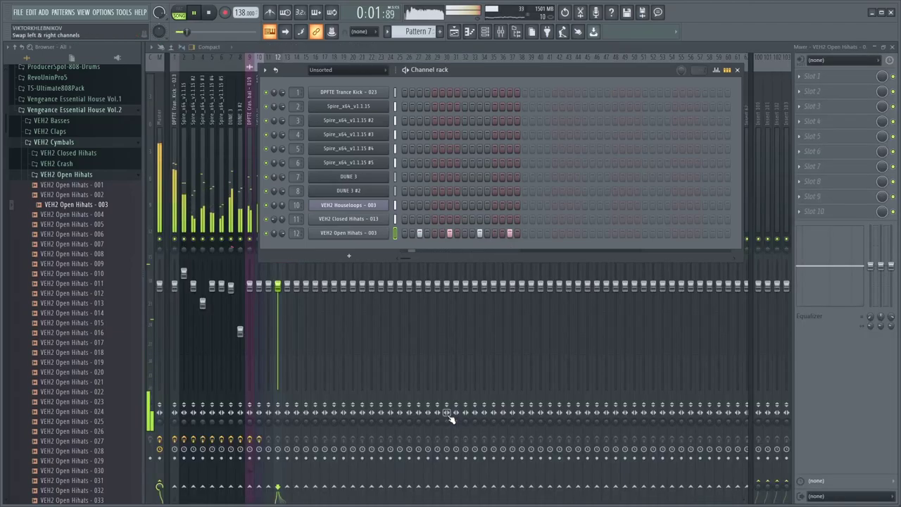
key(F6)
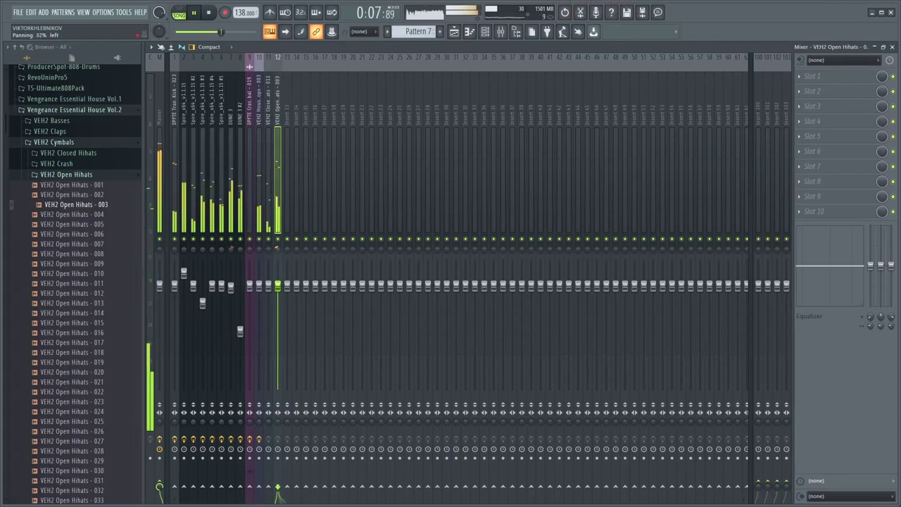
- Add Fruity Parametric EQ 2 to the open hihat track, cutting the lows, dipping band 5 and boosting the high shelf about 0.9 dB near 10725 Hz
click(805, 76)
click(672, 233)
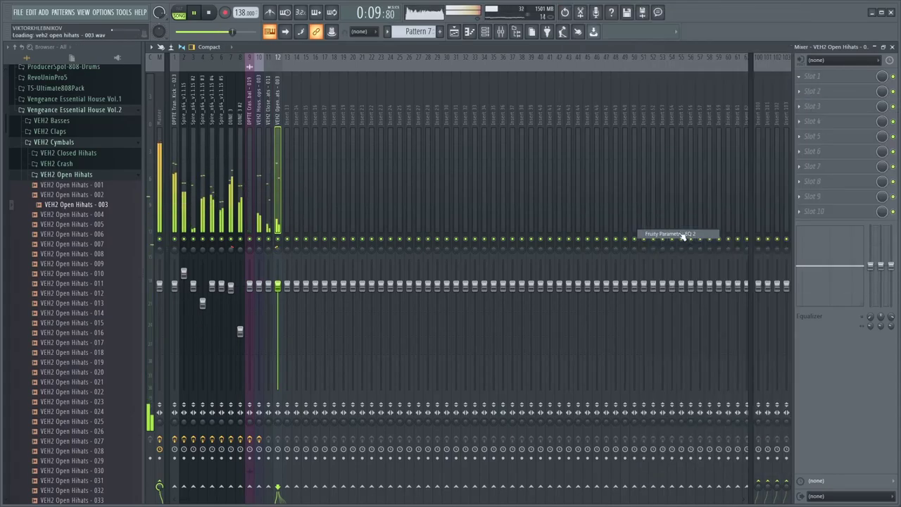
drag(219, 195, 284, 248)
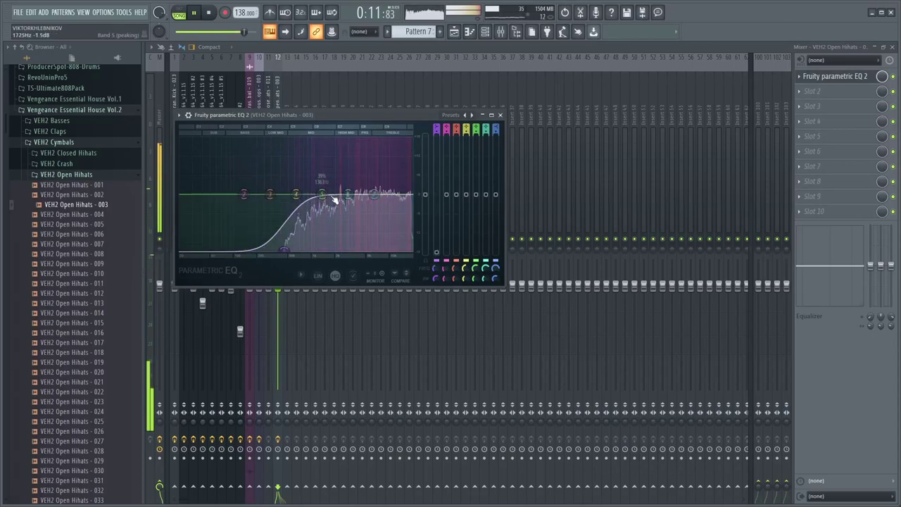
drag(348, 195, 391, 187)
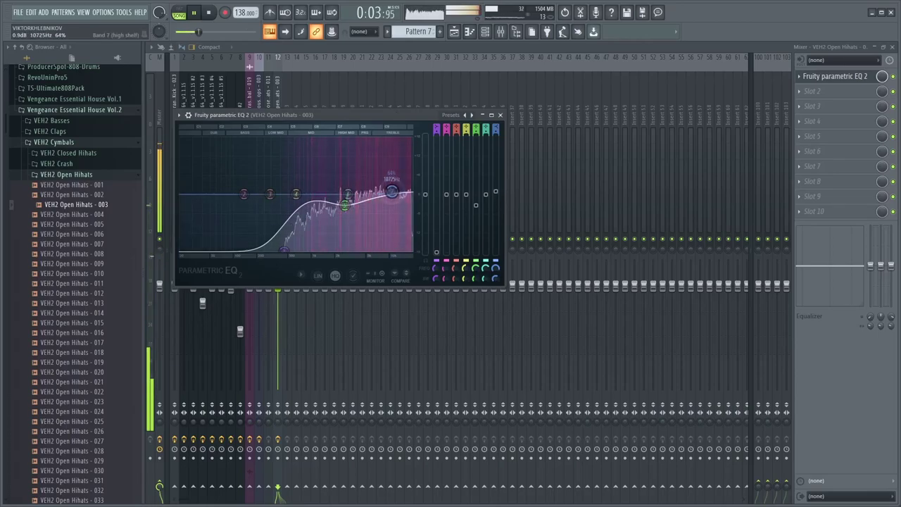
- Close the equalizer and lower the open hihat track's mixer fader while replaying the song
click(271, 92)
click(277, 95)
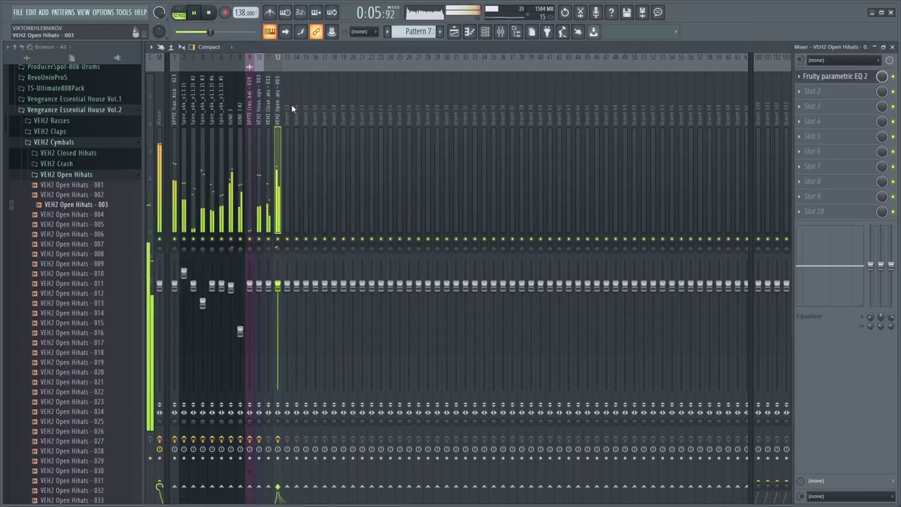
key(space)
key(space)
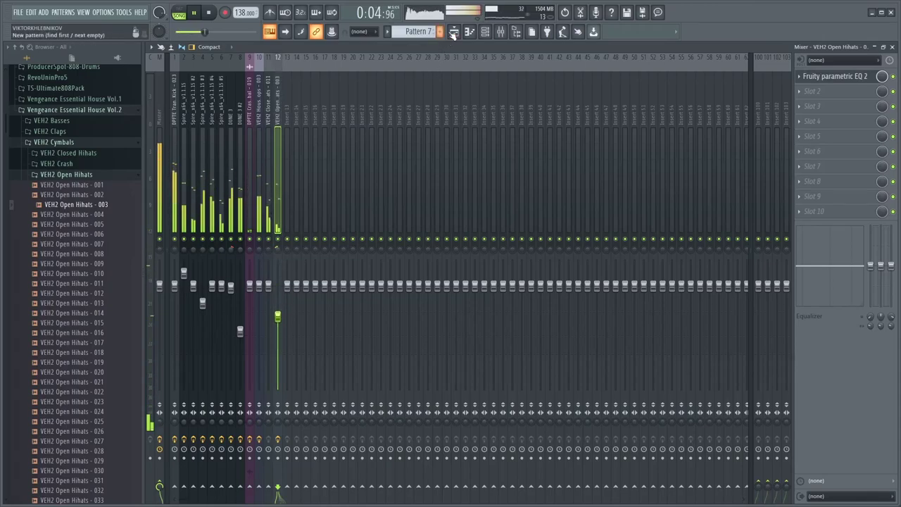
- Find the VEH2 Percussive Loops 128BPM samples and audition several of them, including loops 008 and 006, with the song stopped
key(F5)
scroll(482, 214, down, 2)
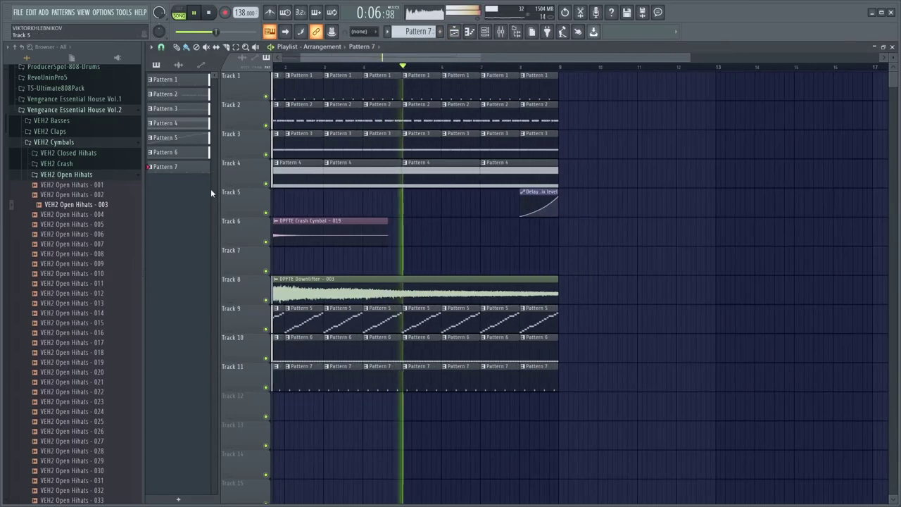
click(91, 176)
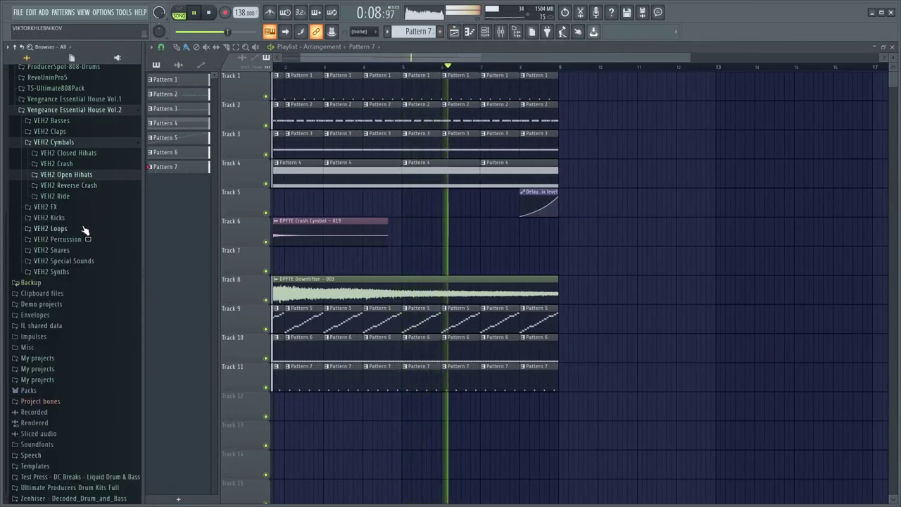
scroll(82, 211, up, 3)
click(76, 306)
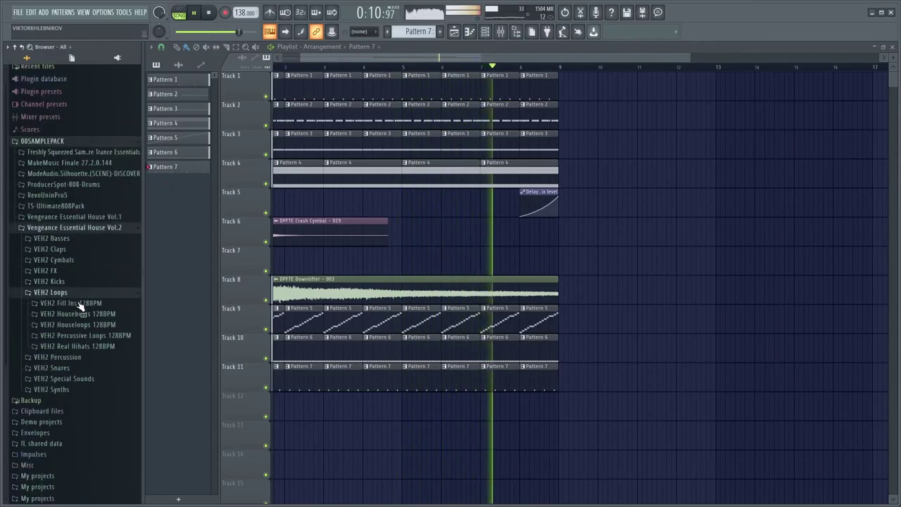
click(79, 292)
click(77, 298)
key(space)
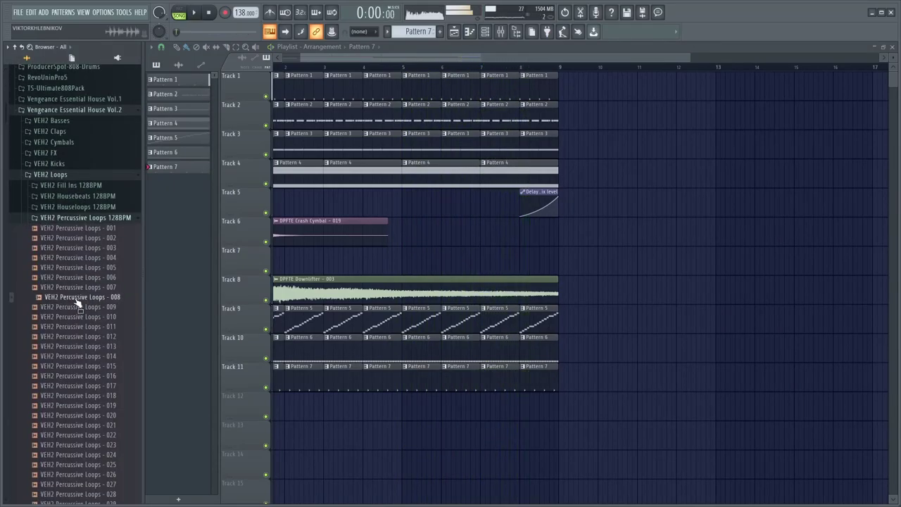
click(76, 274)
scroll(78, 274, down, 4)
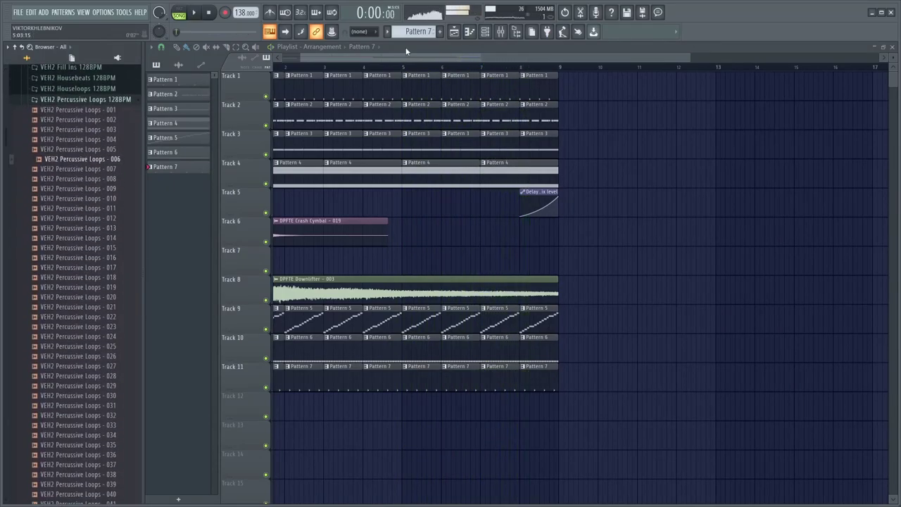
- Create a new pattern and load VEH2 Percussive Loops - 022 into a new Slicex channel
click(441, 35)
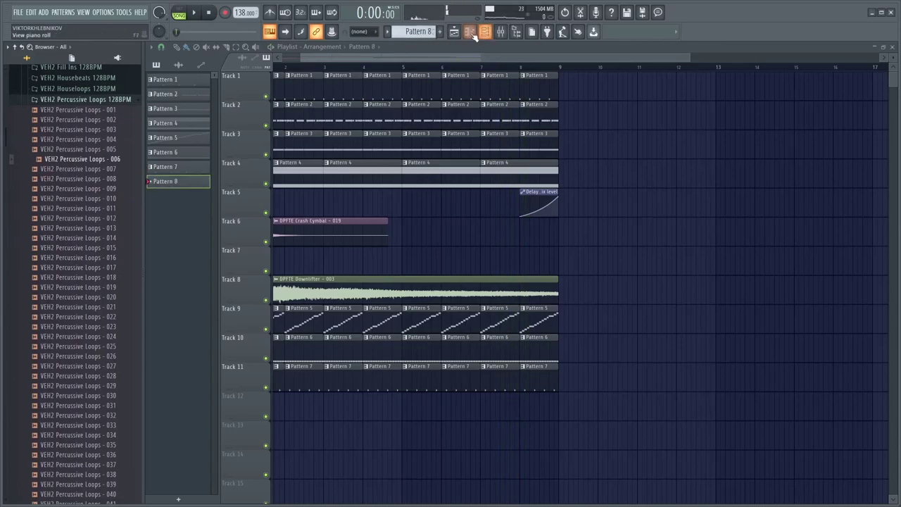
click(472, 32)
click(470, 30)
click(485, 31)
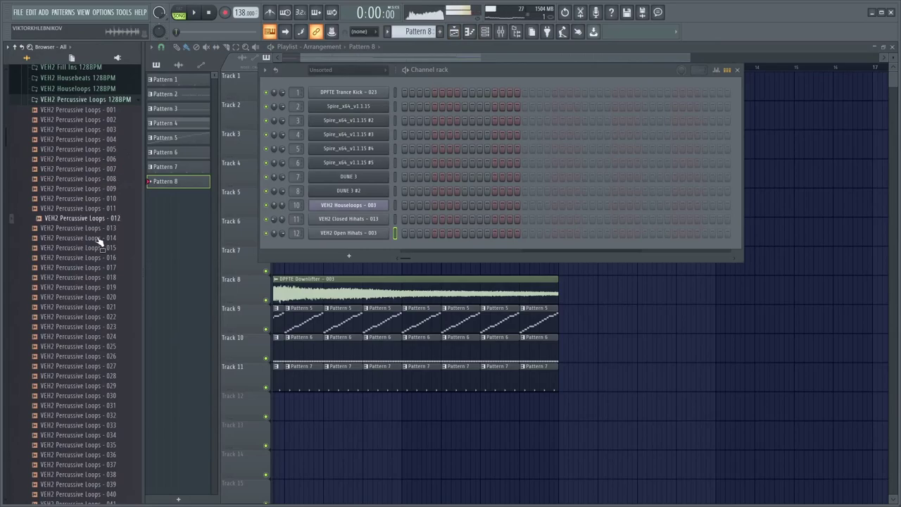
right_click(99, 324)
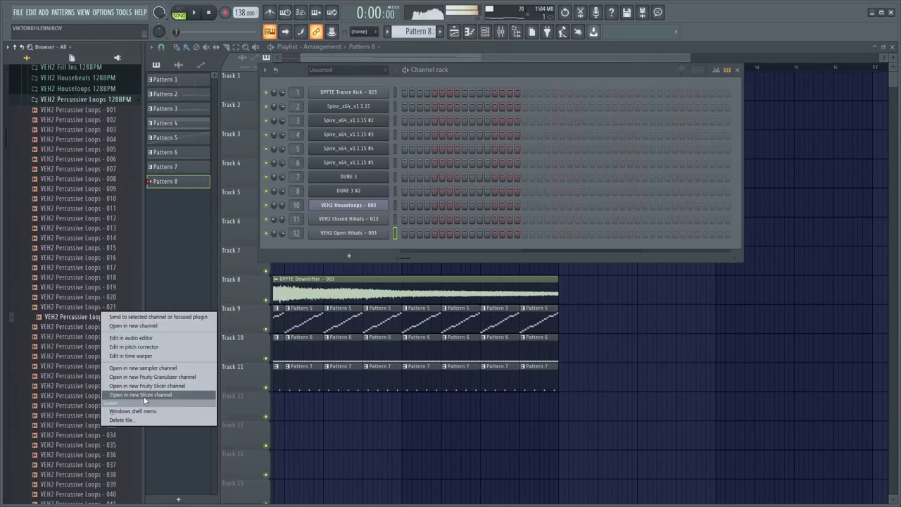
click(141, 395)
- Place Pattern 8 on playlist track 12 from bar 1 and duplicate it through bar 8
click(416, 442)
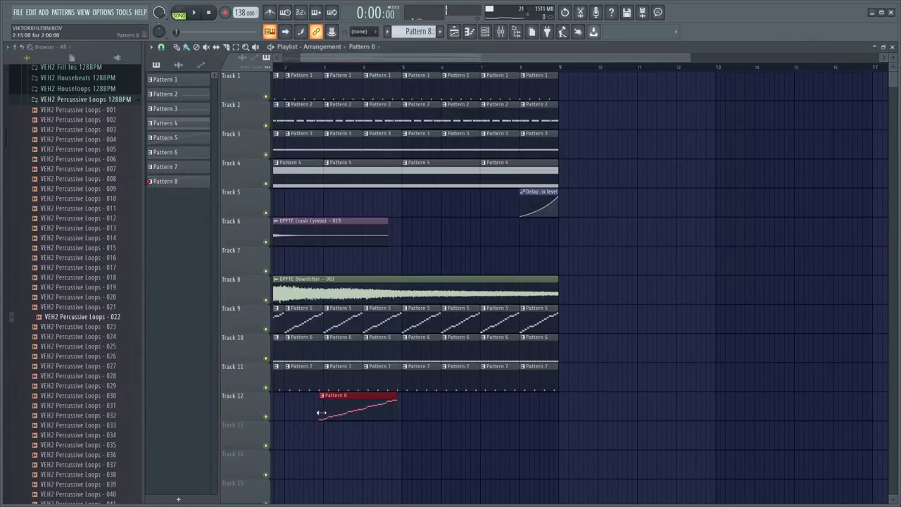
drag(319, 413, 188, 408)
key(ctrl+b)
key(ctrl+b)
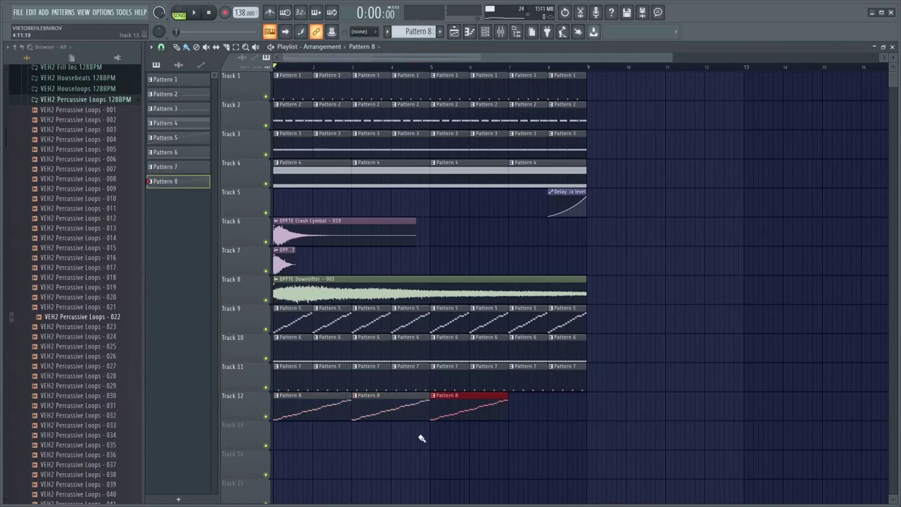
- Set the percussive loop channel's volume to about 38% during playback and route it to mixer track 13
key(space)
key(F6)
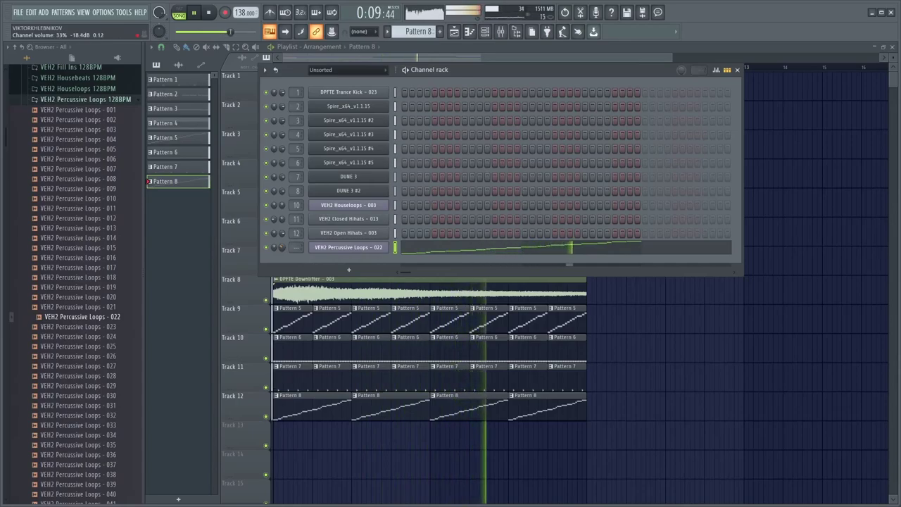
key(space)
key(space)
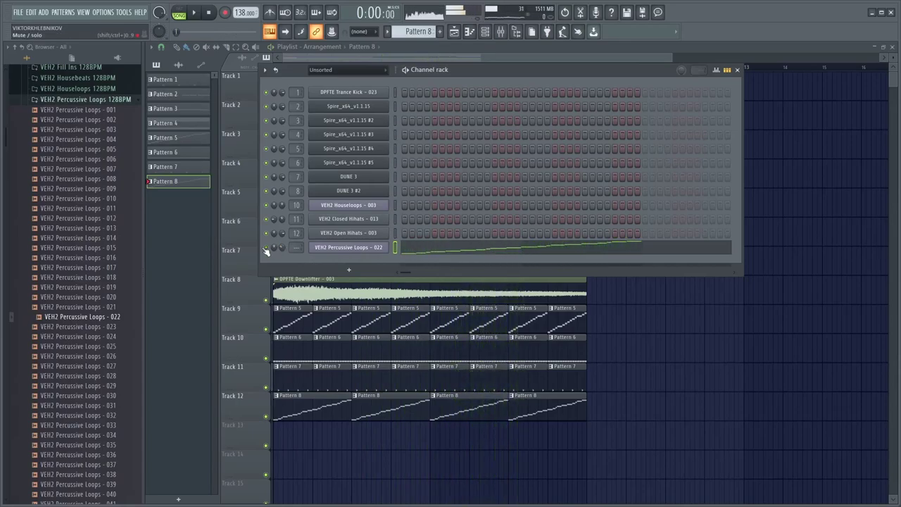
drag(281, 247, 281, 241)
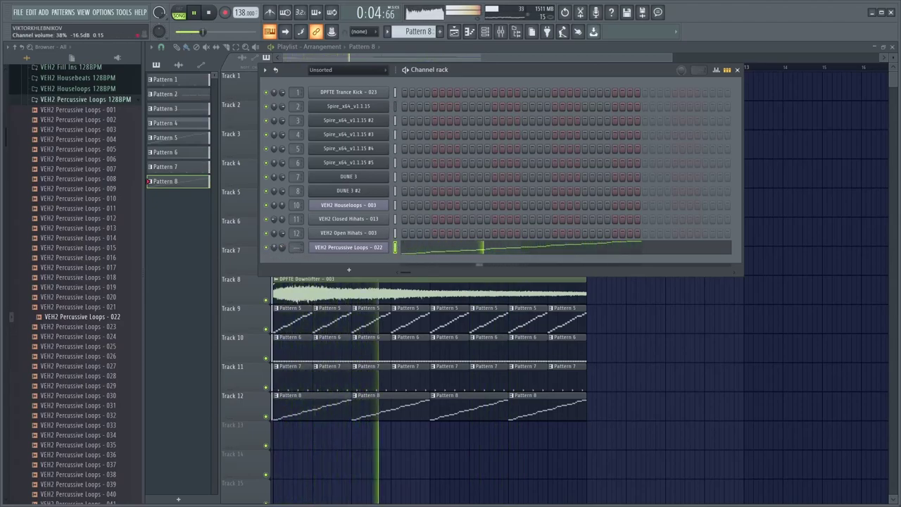
key(ctrl+l)
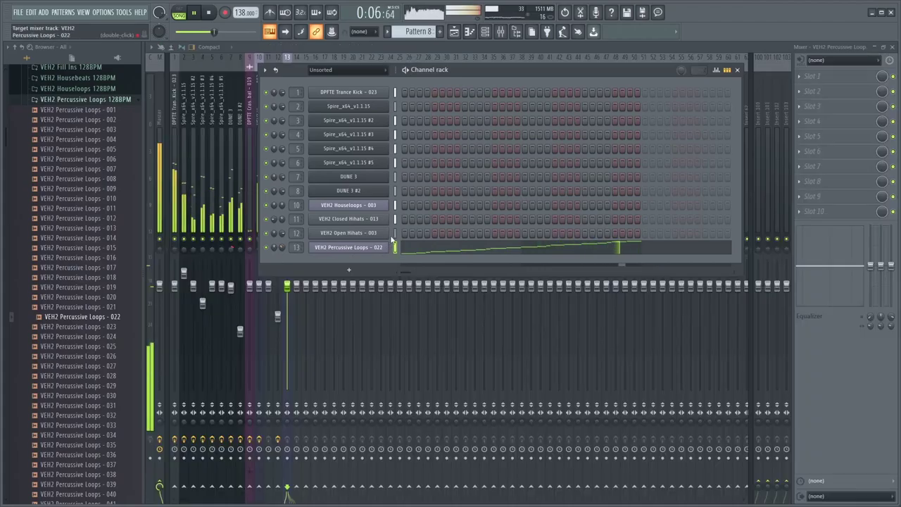
- Insert Fruity parametric EQ 2 on the percussive loop's mixer track, cutting its lows, slightly boosting band 6 and lowering the high shelf to about -6 dB
key(F6)
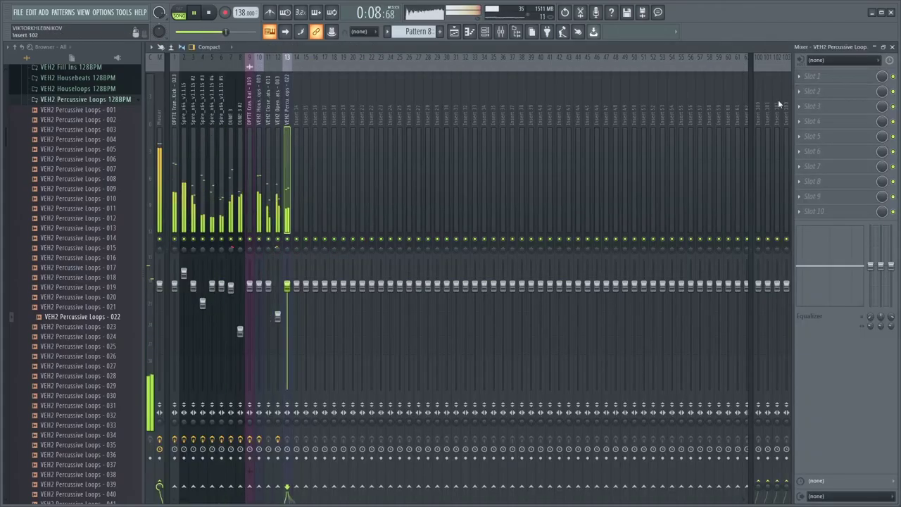
click(810, 76)
click(676, 233)
drag(242, 218, 294, 275)
drag(398, 218, 352, 210)
drag(406, 217, 402, 238)
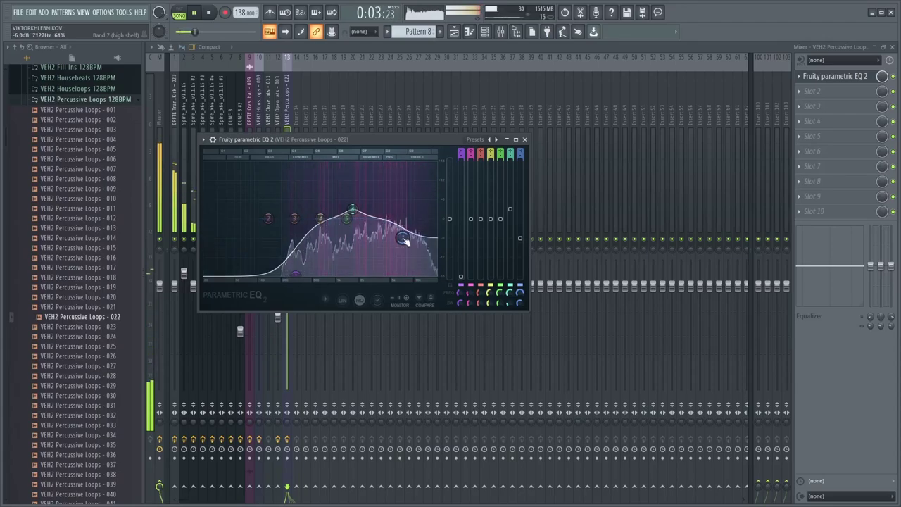
- Dip band 4 slightly on the percussive loop's EQ and move the low cut to a higher frequency
mouse_move(318, 231)
mouse_down()
mouse_move(312, 213)
mouse_move(316, 233)
mouse_move(318, 225)
mouse_up()
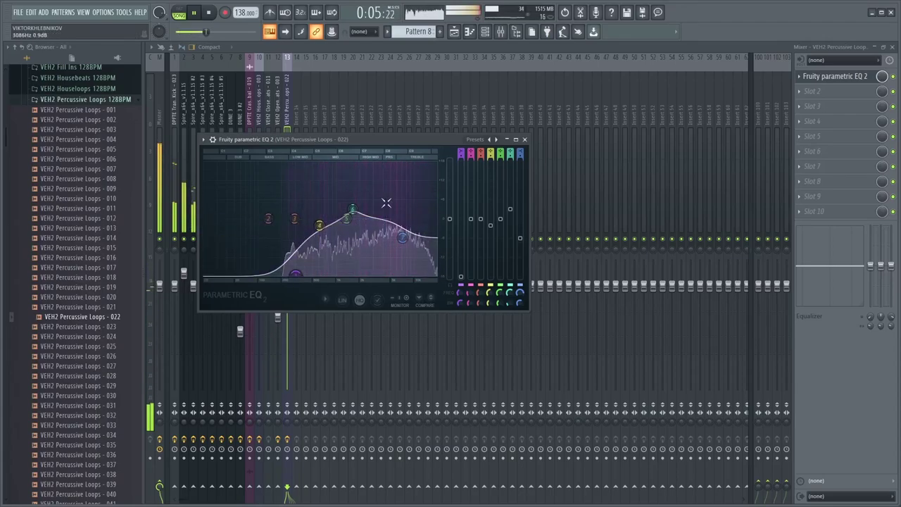
drag(294, 273, 326, 245)
click(292, 101)
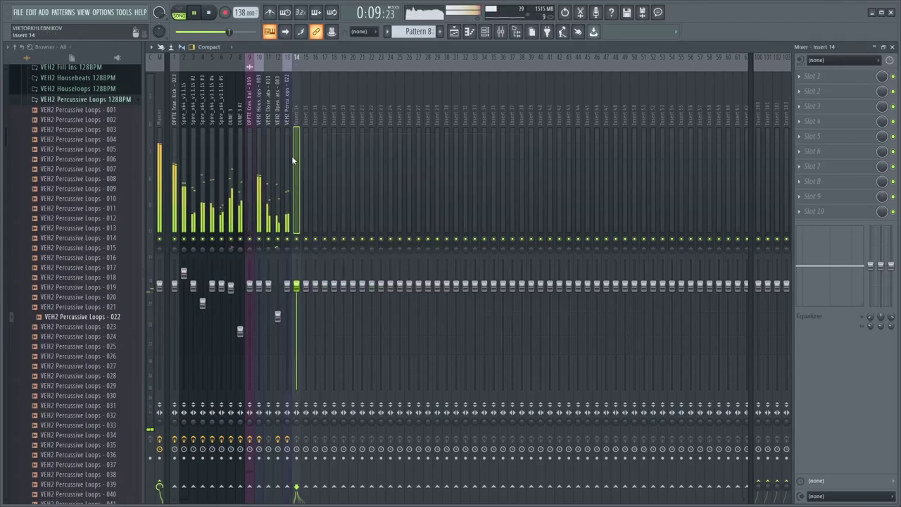
- Audition the percussive loop's mixer track in solo, restore the other tracks, and save the project
right_click(288, 239)
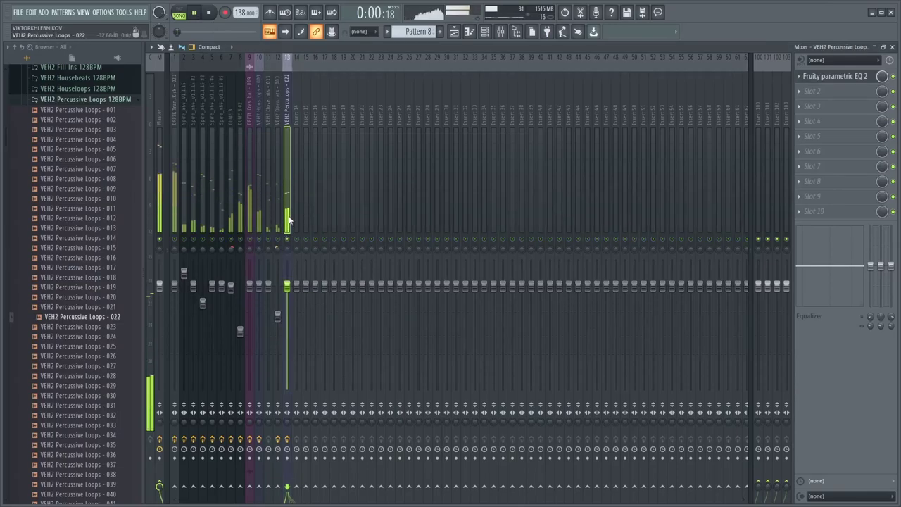
right_click(288, 240)
key(space)
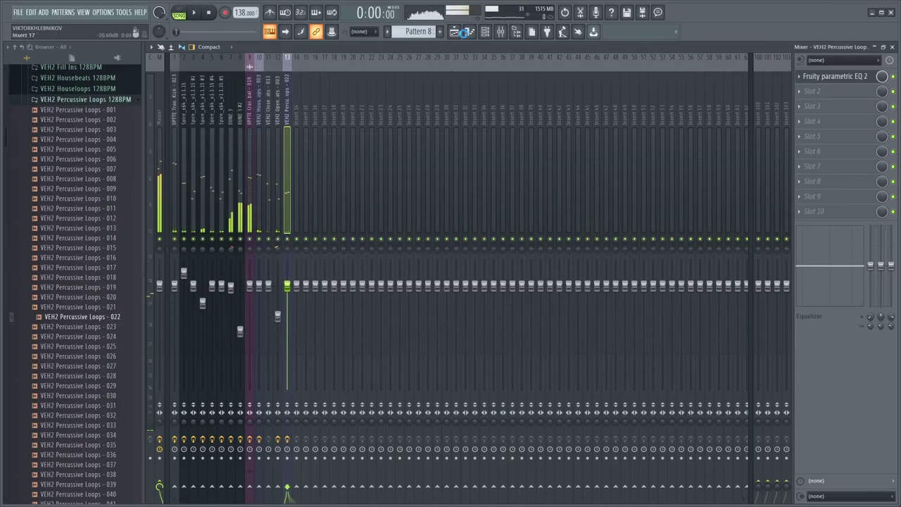
key(ctrl+s)
key(Escape)
key(space)
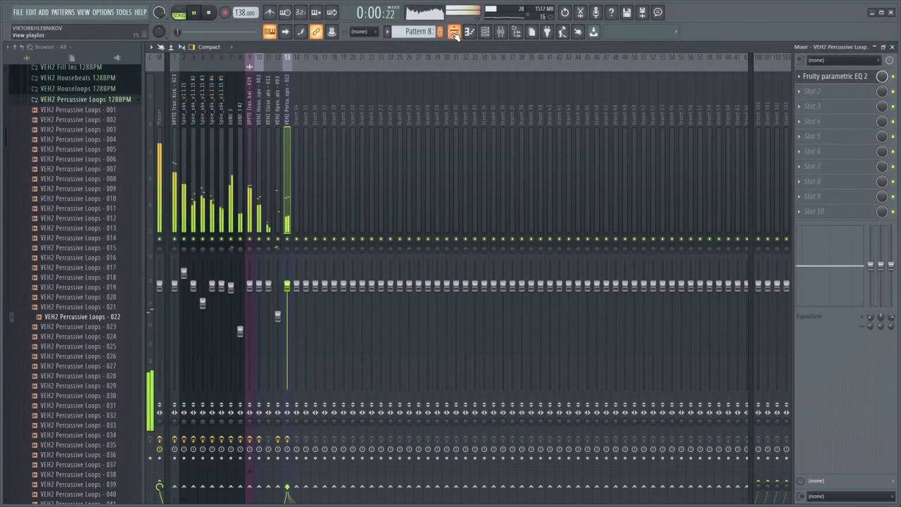
- Slightly lower the fader of the VEH2 Houseloops - 003 mixer track while the song plays
click(454, 36)
scroll(493, 190, down, 3)
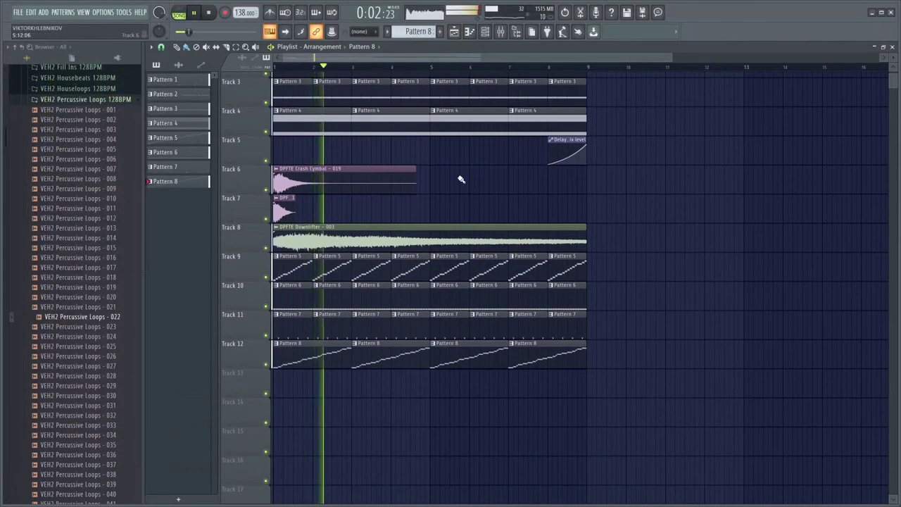
scroll(472, 169, up, 1)
click(501, 33)
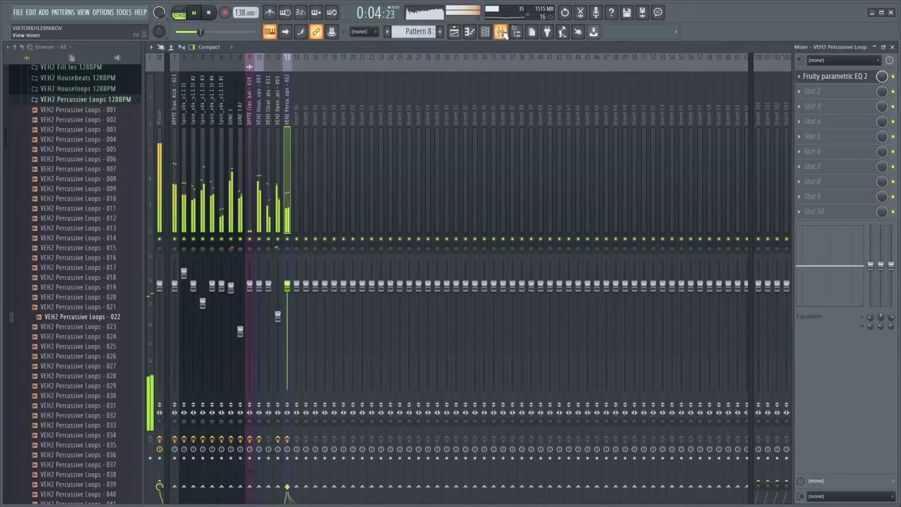
click(260, 224)
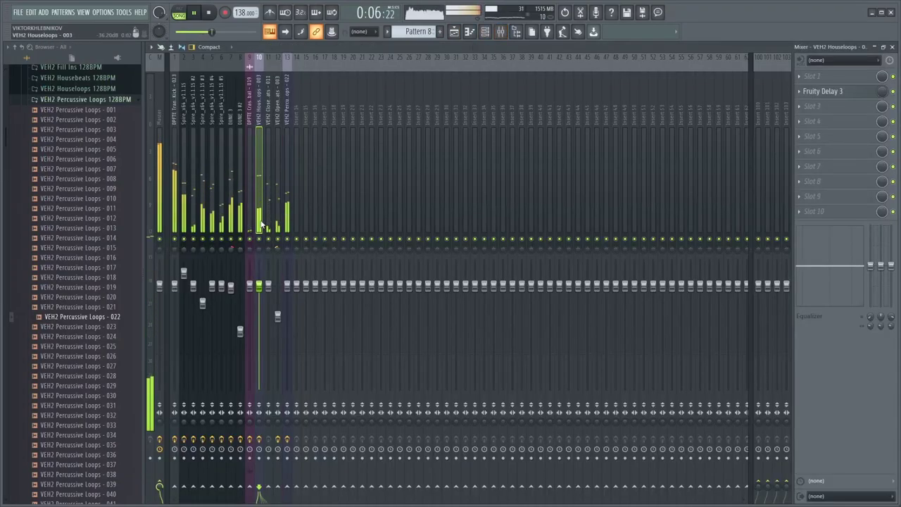
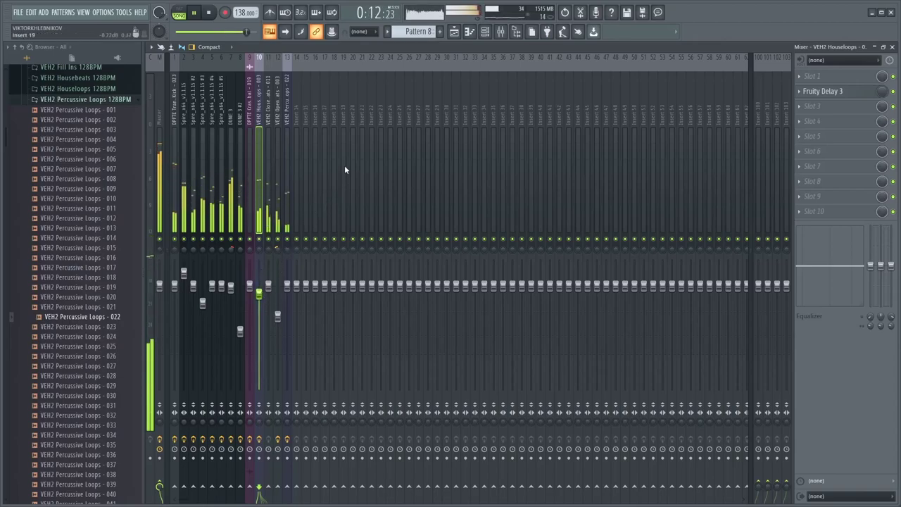
- Play the arrangement from bar 8 to check the delay transition back to the start and the mixer levels
click(468, 32)
key(space)
key(space)
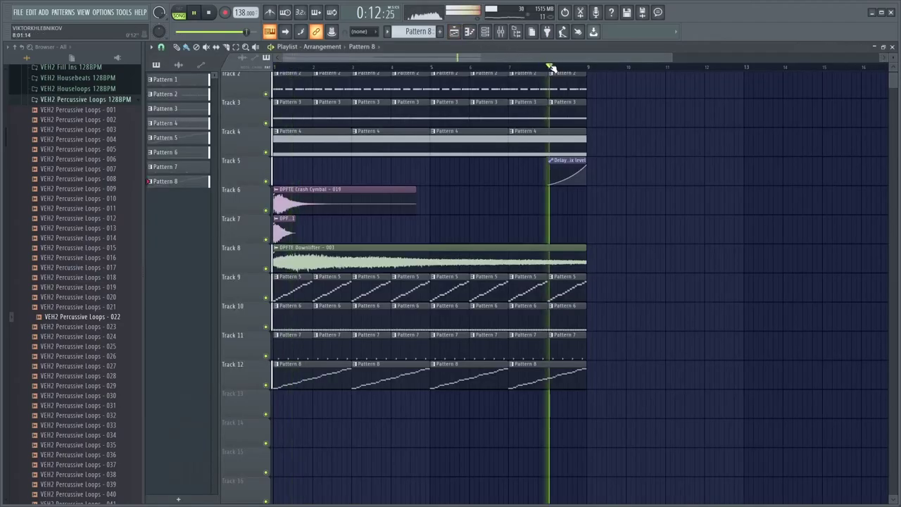
click(552, 68)
scroll(559, 209, up, 3)
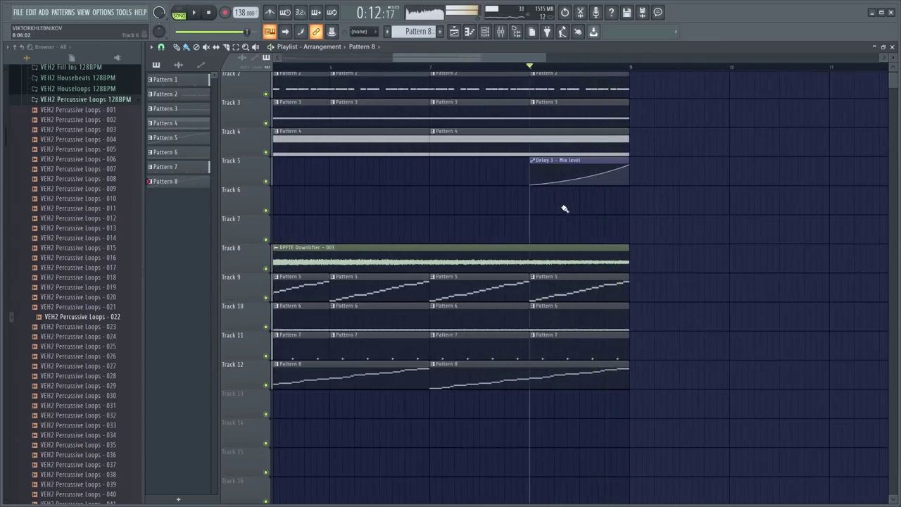
scroll(561, 206, down, 4)
scroll(562, 201, up, 3)
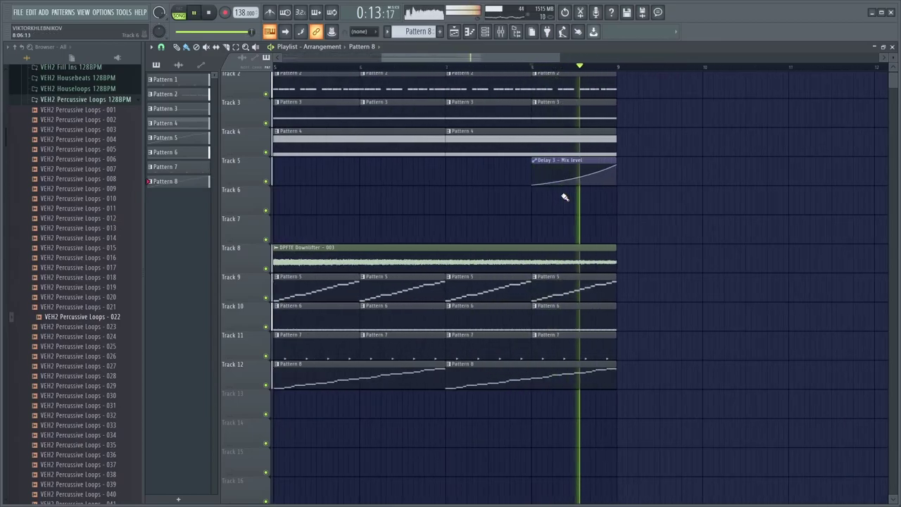
scroll(564, 197, down, 2)
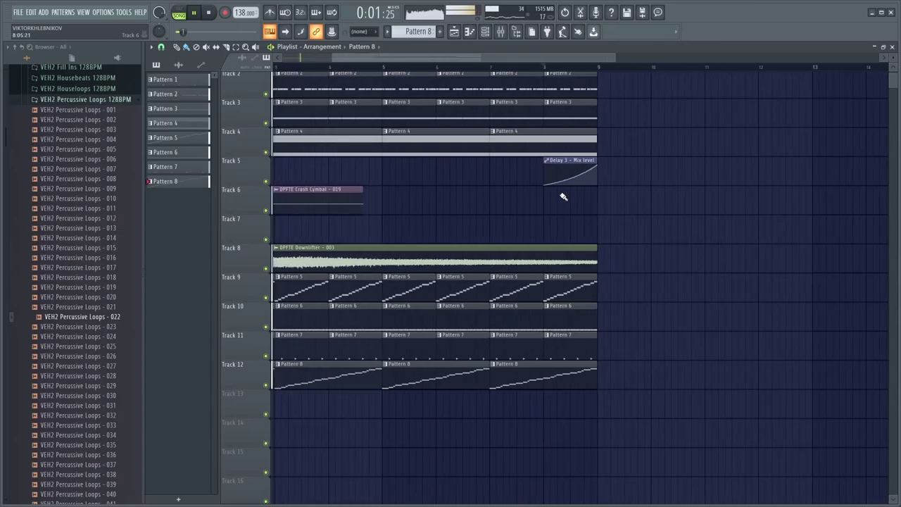
click(501, 35)
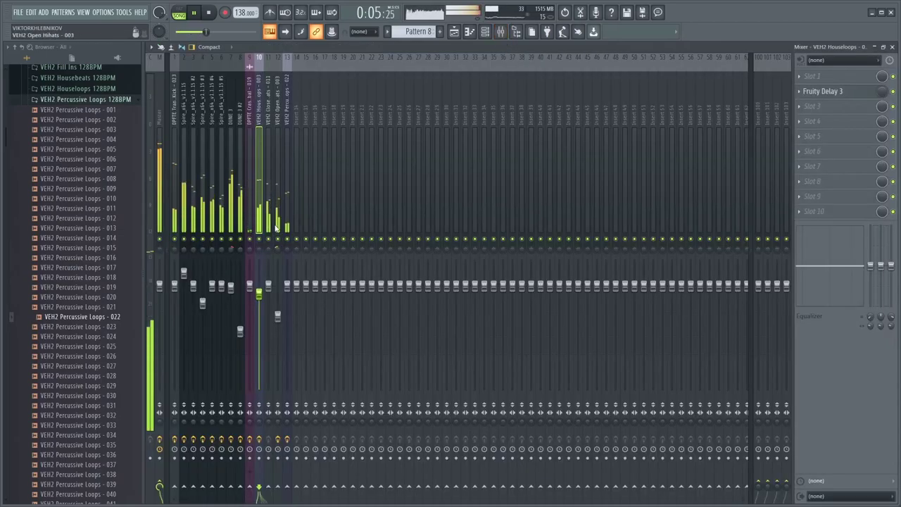
- Solo playlist tracks 9 to 12 in turn to check each percussion part, and restore all tracks
click(454, 31)
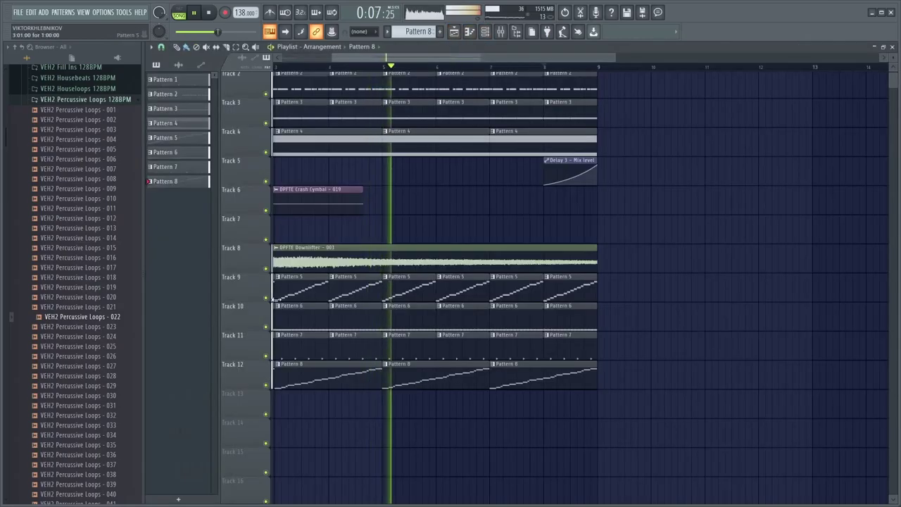
right_click(272, 298)
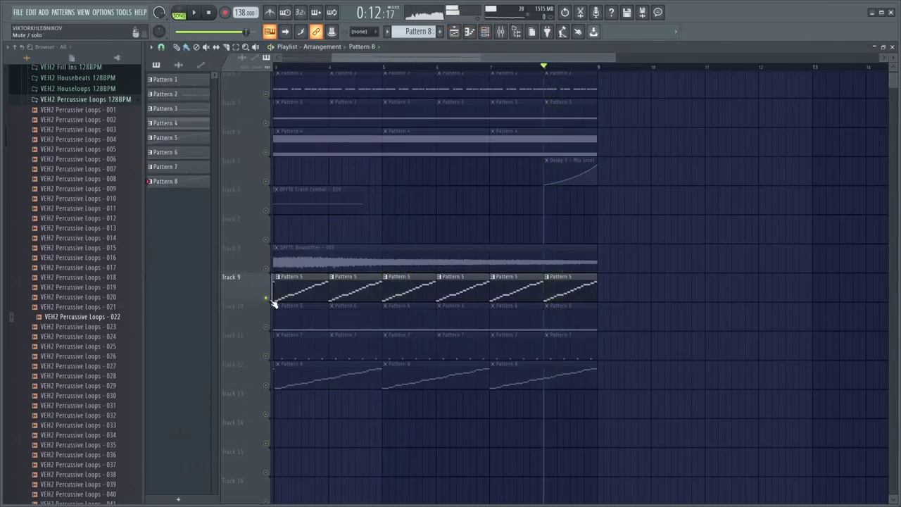
right_click(272, 298)
right_click(271, 329)
right_click(271, 329)
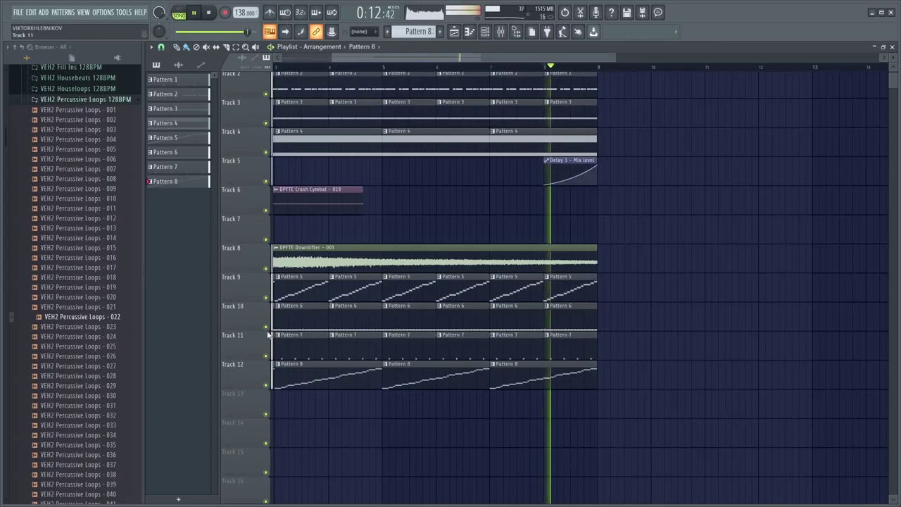
right_click(266, 356)
right_click(266, 356)
key(space)
right_click(266, 385)
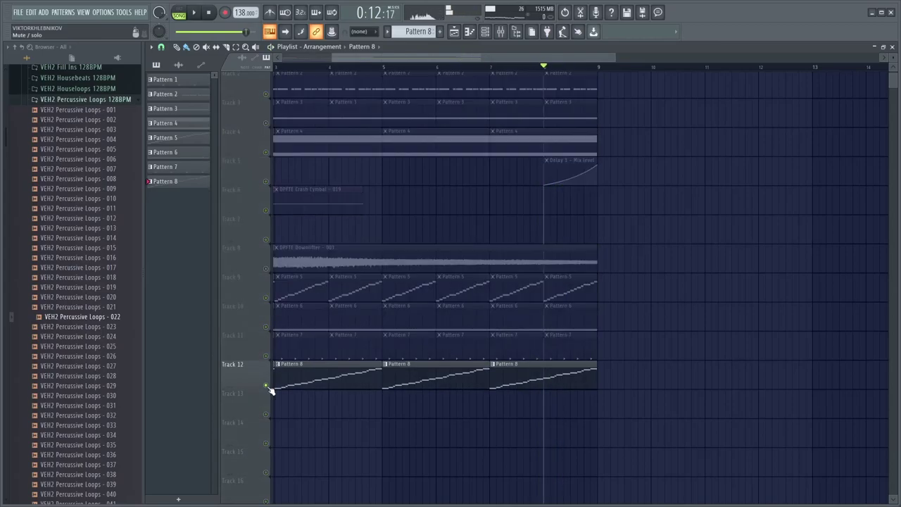
key(space)
right_click(266, 356)
right_click(266, 356)
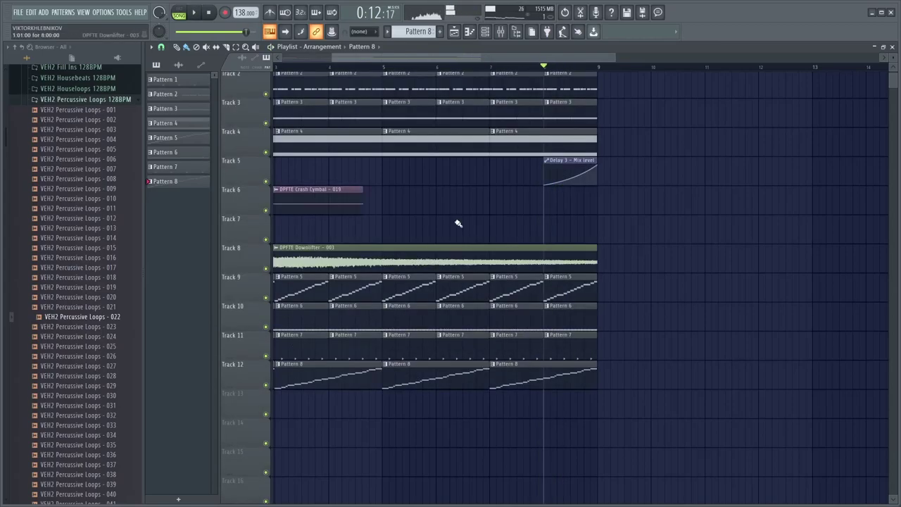
click(484, 32)
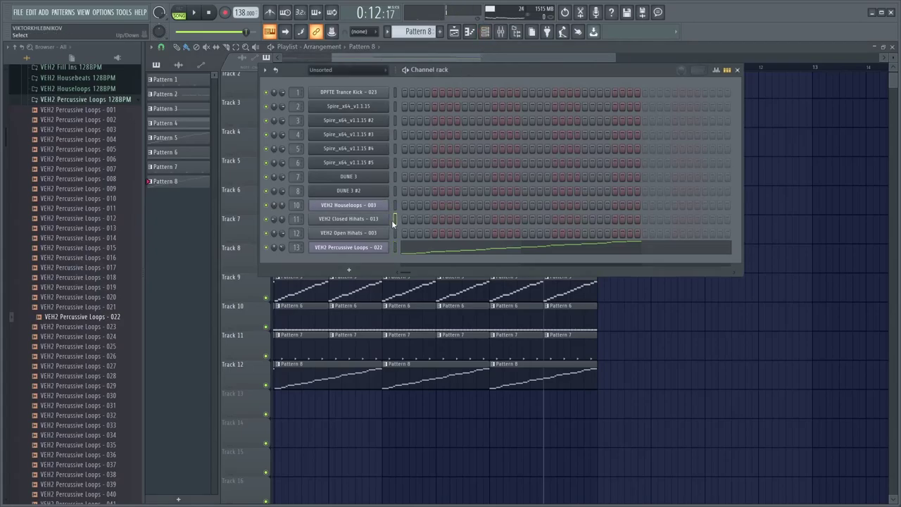
click(382, 236)
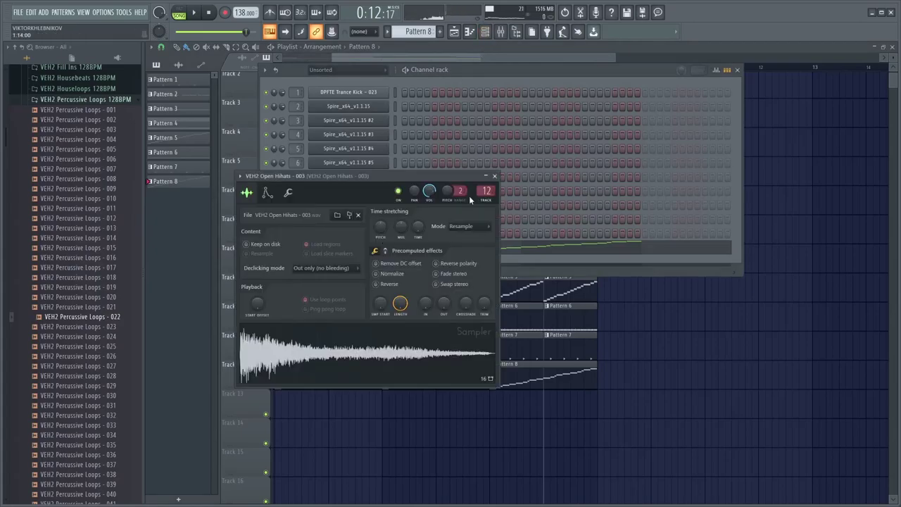
right_click(449, 191)
click(457, 200)
click(685, 345)
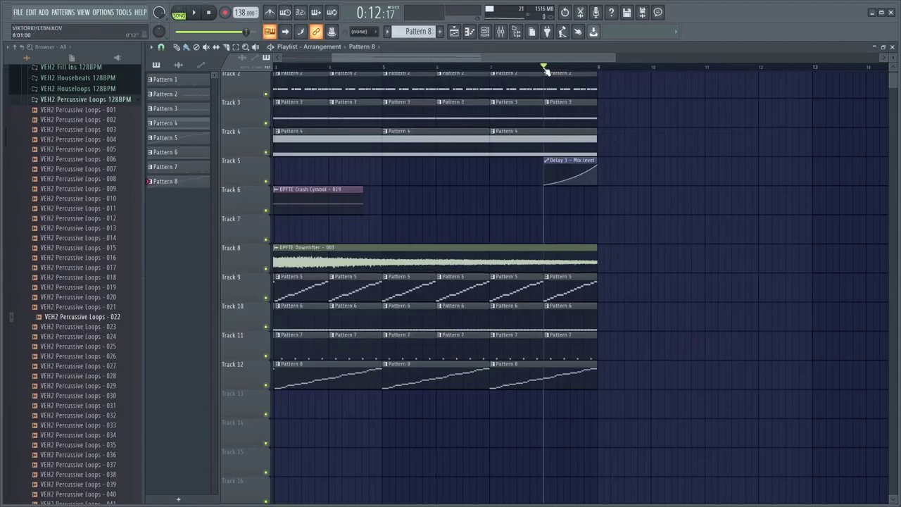
- Select bar 8 in the playlist and create an automation clip there for the VEH2 Open Hihats - 003 channel pitch
drag(546, 70, 571, 80)
click(484, 31)
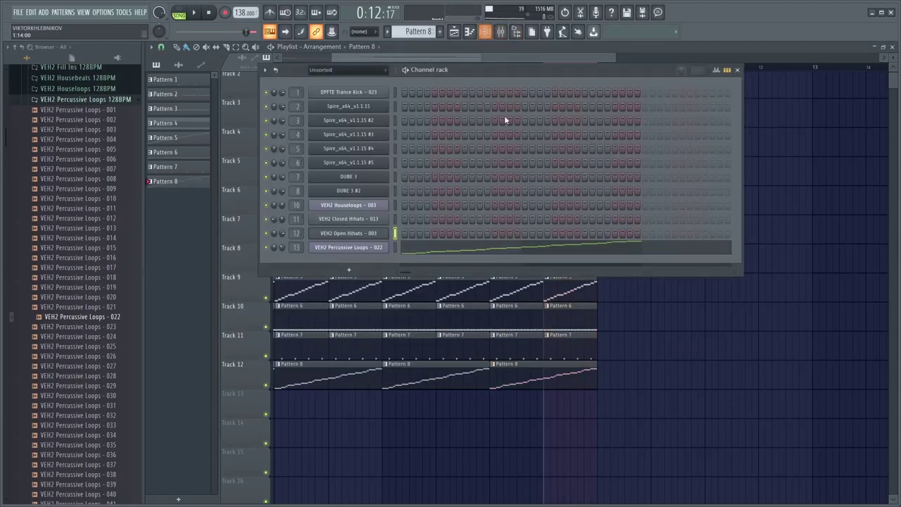
click(355, 237)
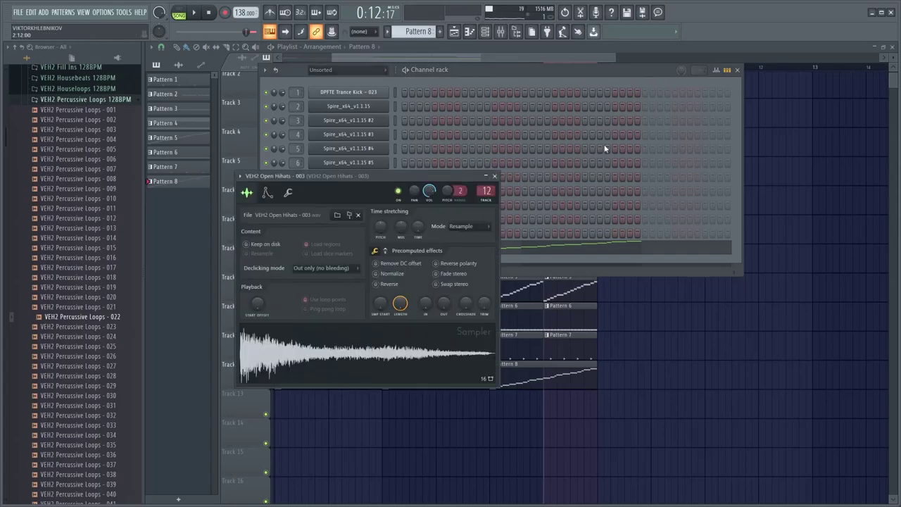
right_click(445, 191)
click(482, 266)
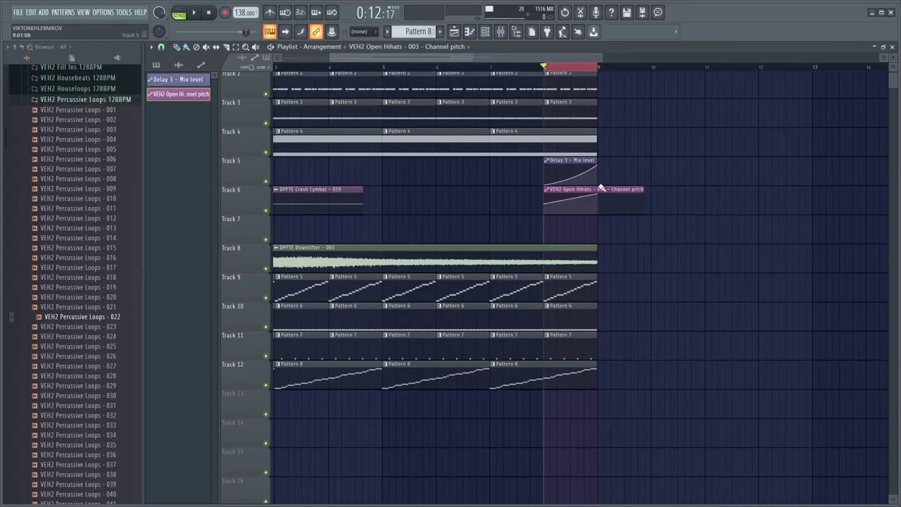
- Paste the pitch clip's 50% starting value onto its last point at bar 9 and trim the clip to bar 8
right_click(547, 204)
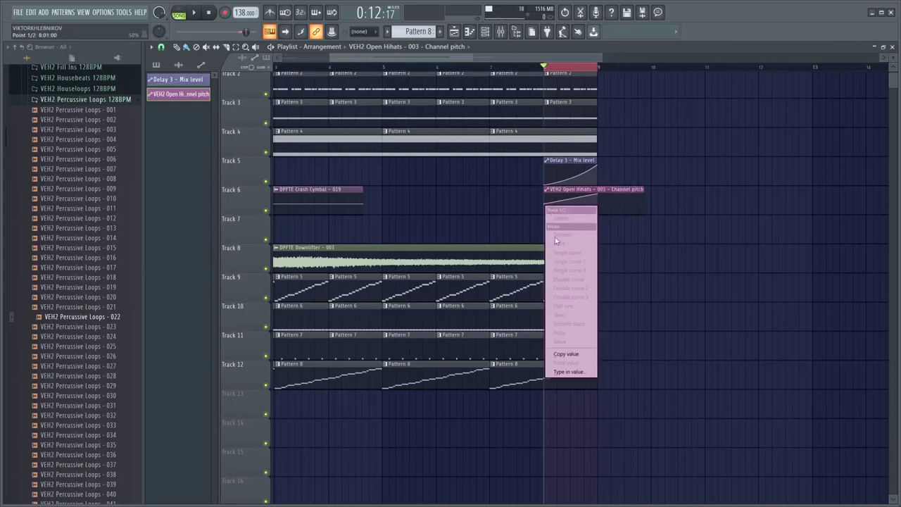
click(641, 263)
right_click(548, 204)
click(568, 353)
right_click(598, 208)
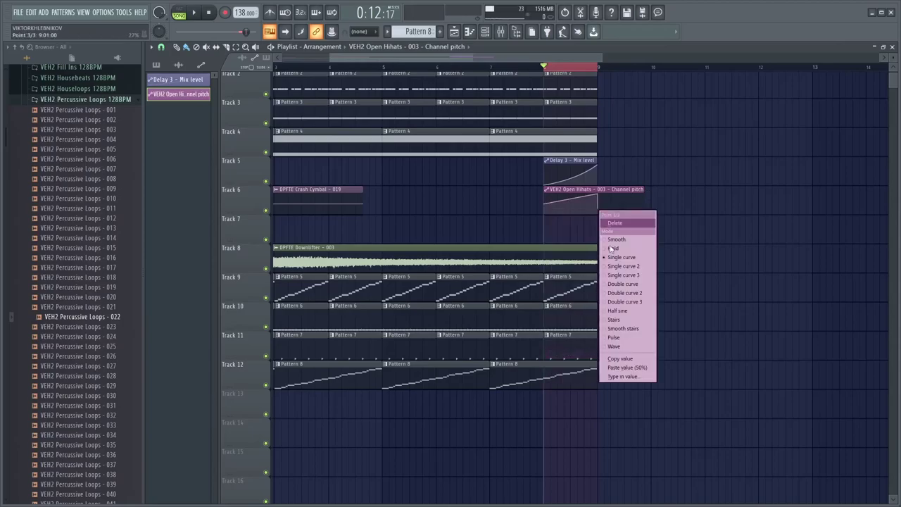
click(619, 367)
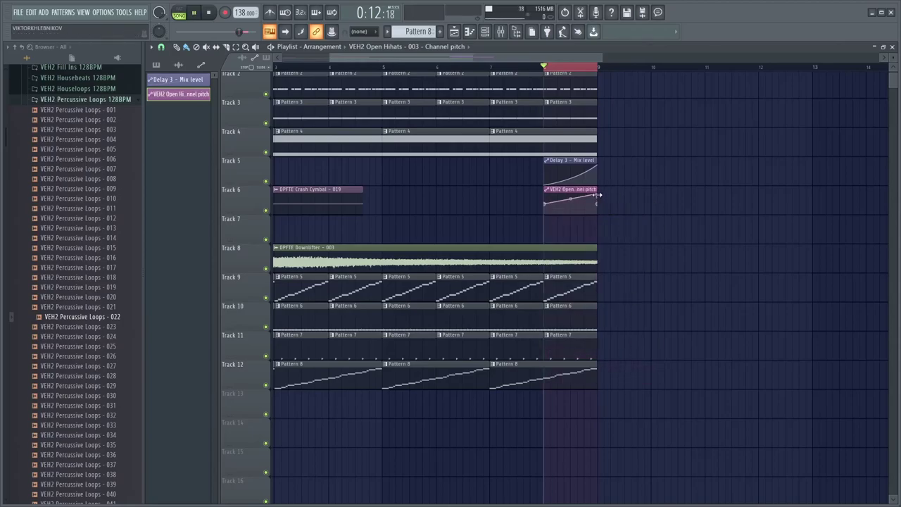
- Bend the open hihat pitch curve into a late upward rise and play bar 8 to check it
key(space)
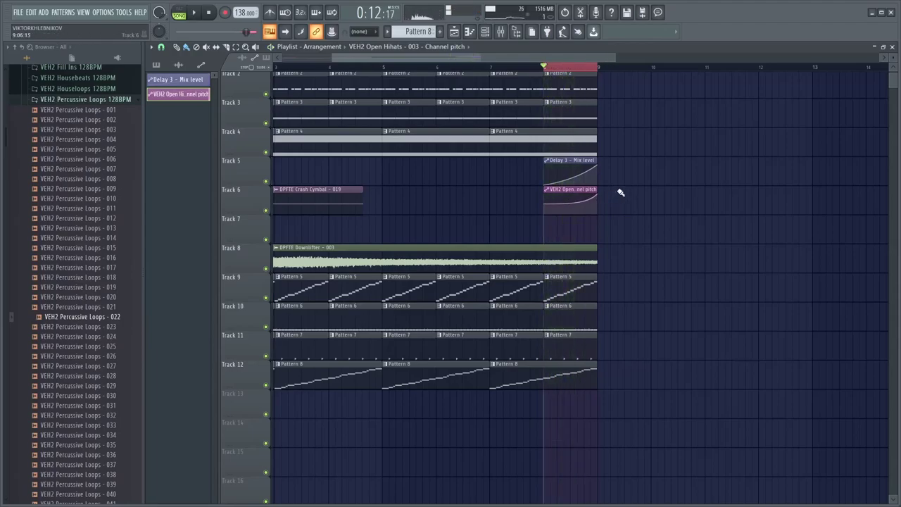
key(space)
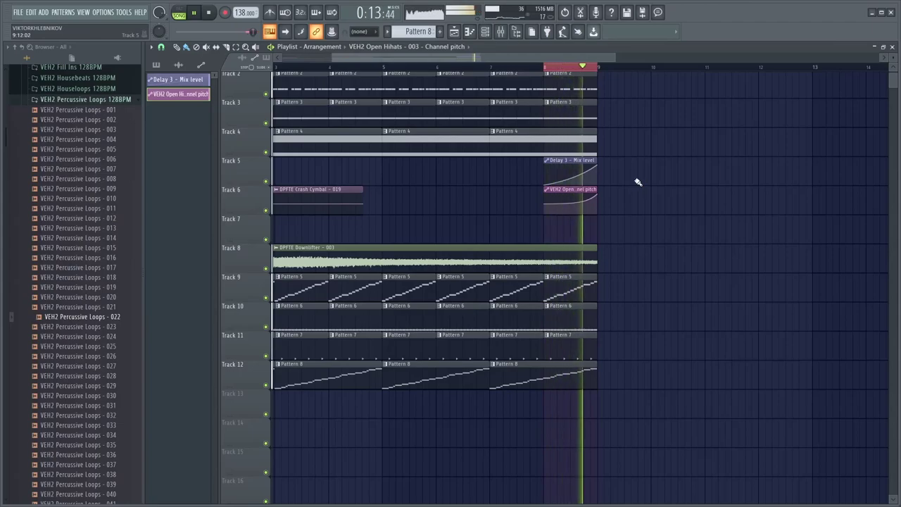
key(space)
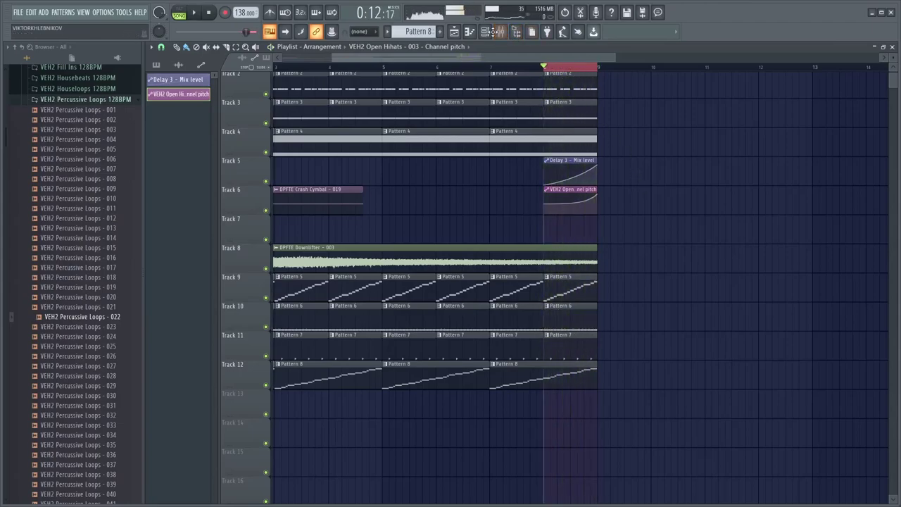
- Show all channels in the channel rack, including the automation clips, and play bar 8
click(489, 33)
click(358, 69)
click(357, 81)
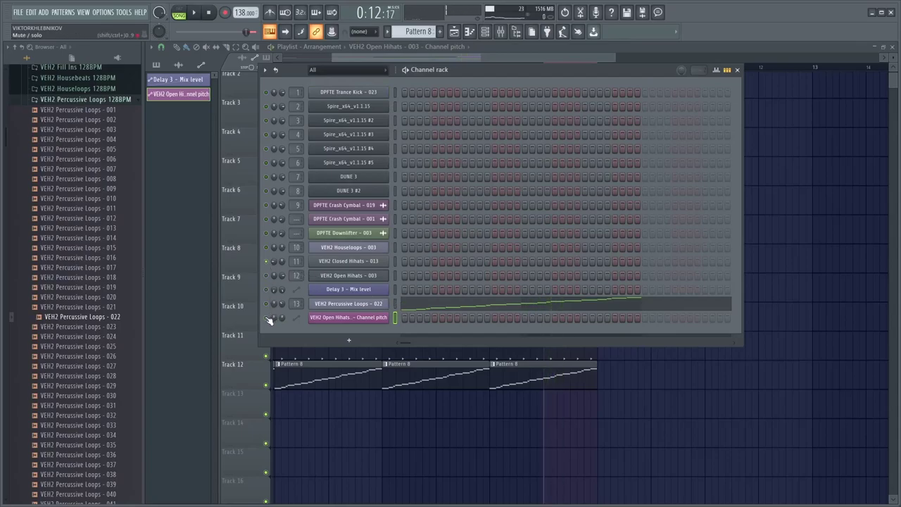
key(space)
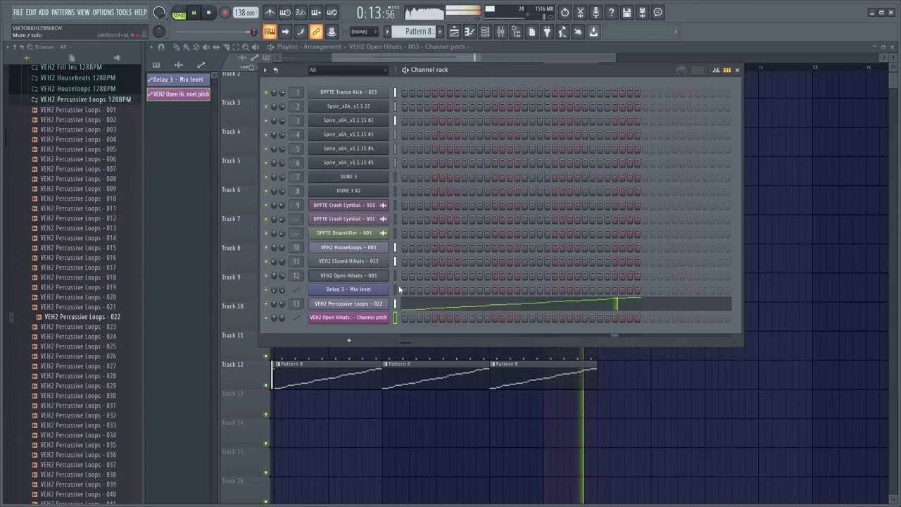
- Open the DUNE 3 instrument and create an automation clip for its channel pitch over bar 8 on Track 7
key(F6)
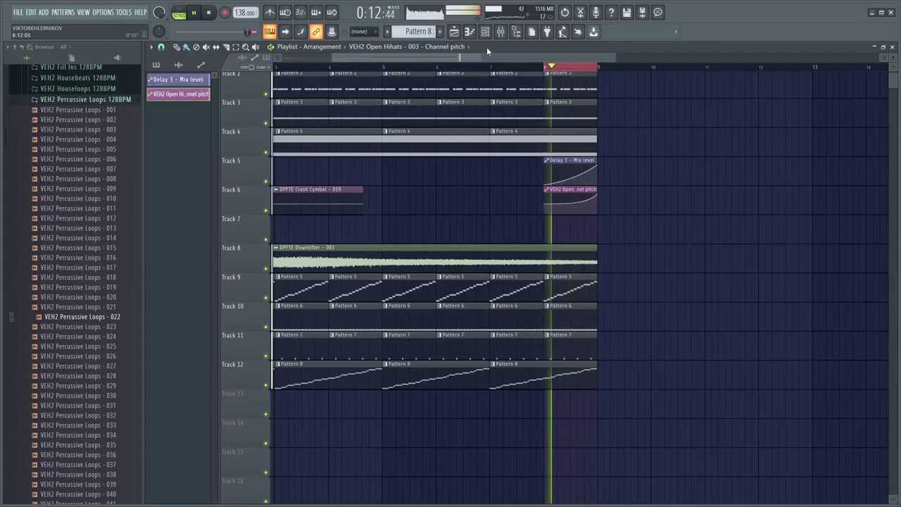
key(F6)
key(space)
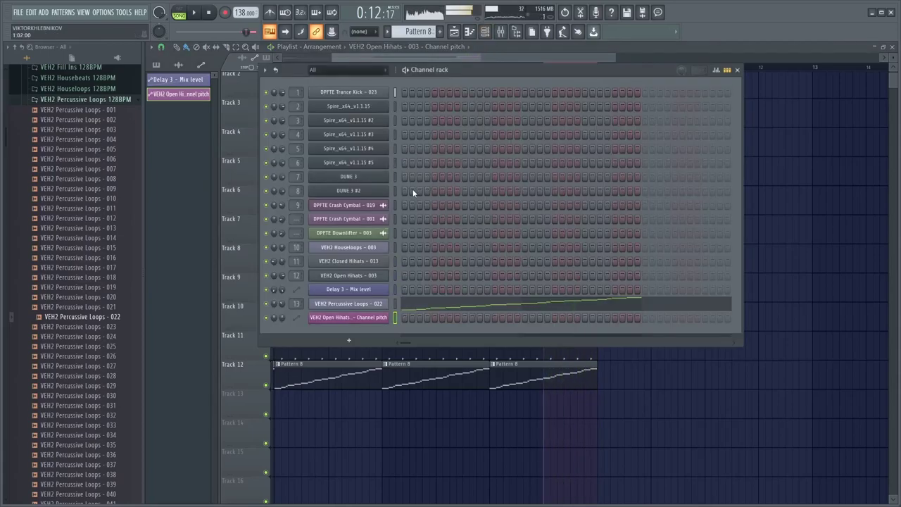
click(368, 178)
click(269, 147)
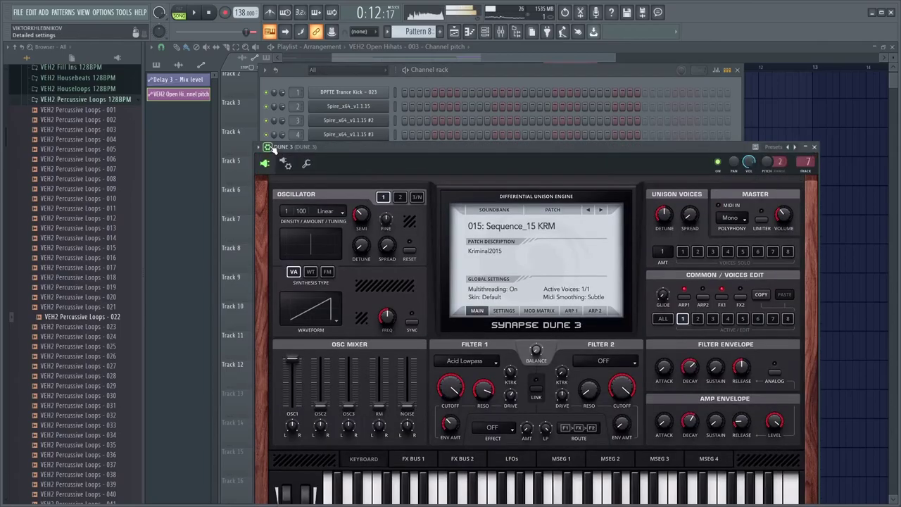
key(F5)
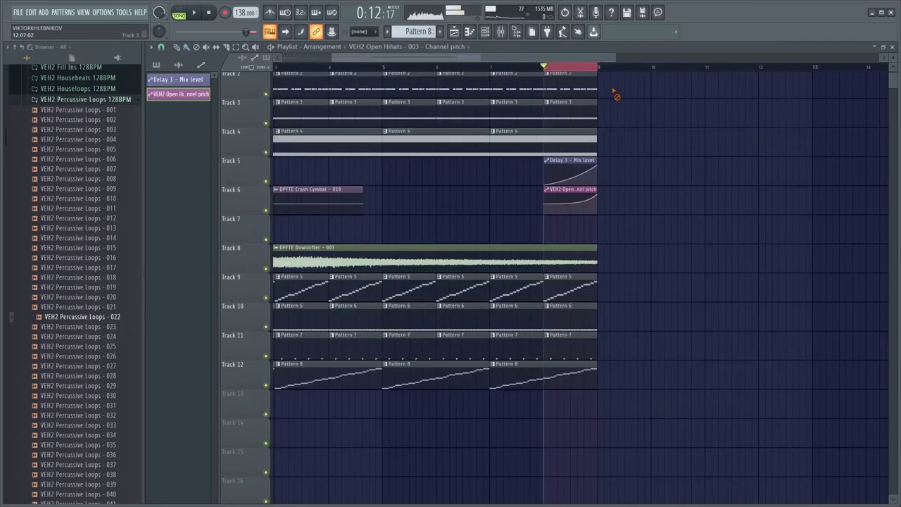
click(485, 32)
click(380, 177)
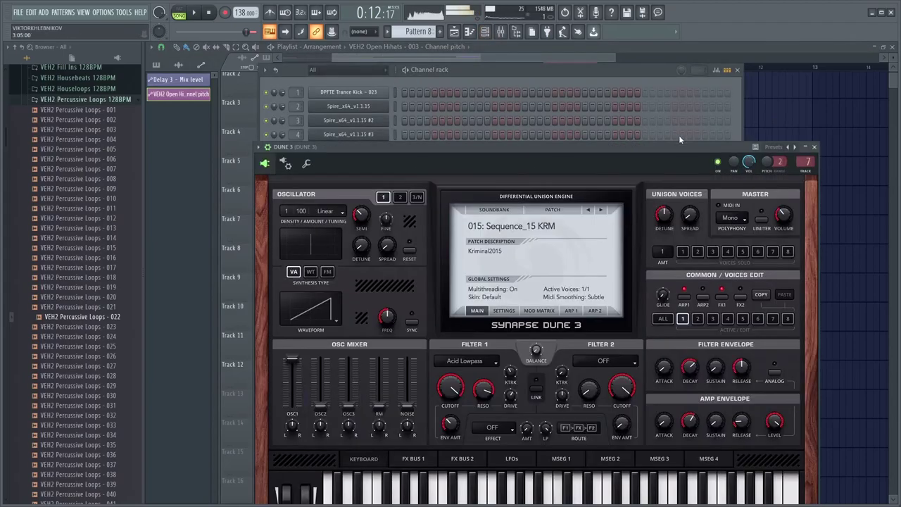
right_click(767, 165)
click(801, 234)
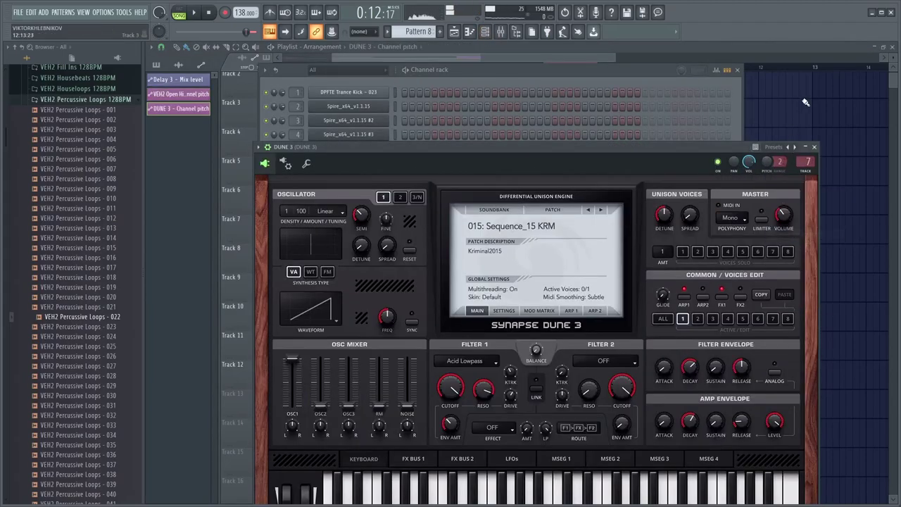
click(810, 98)
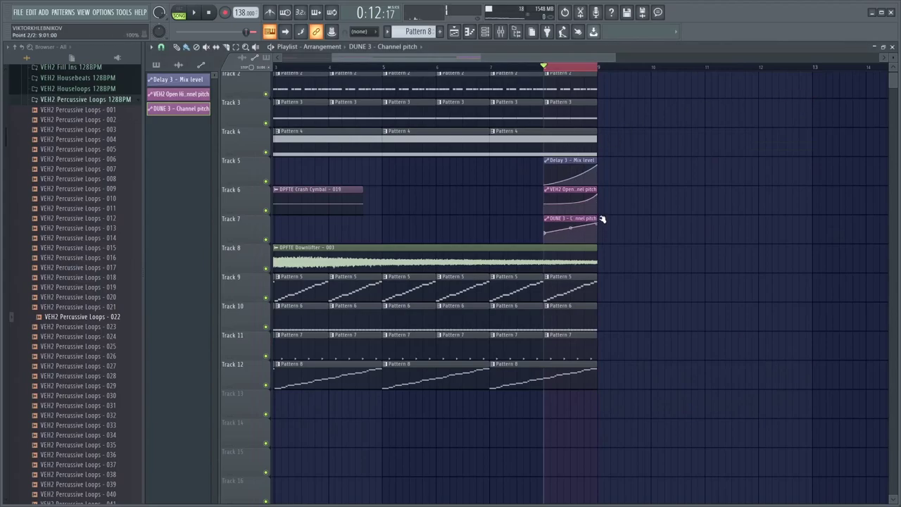
- Bend the DUNE 3 pitch curve into a steep rise at the end of bar 8 while playing that bar
key(space)
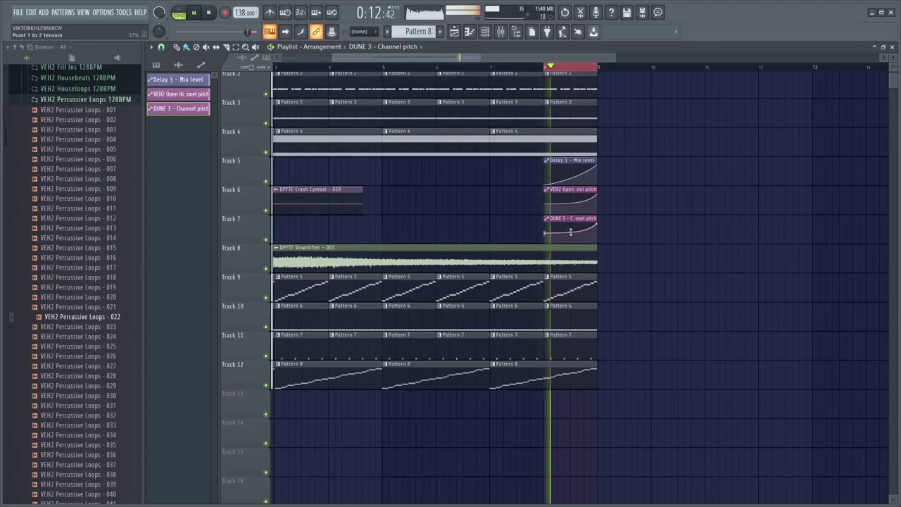
drag(569, 233, 571, 226)
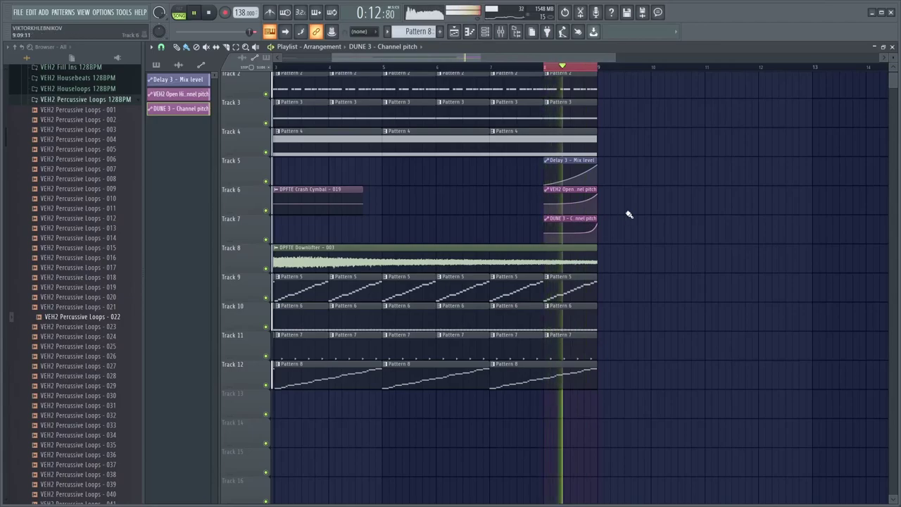
key(space)
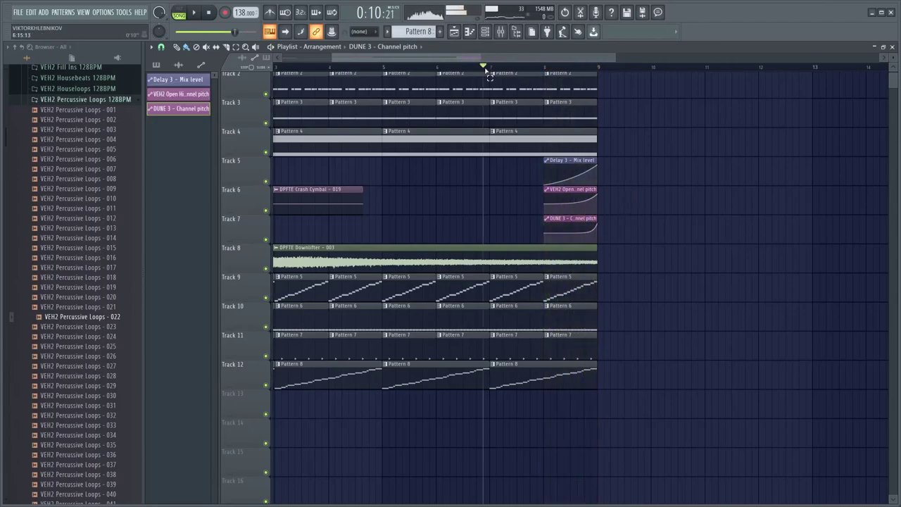
- Play the arrangement from late bar 6 through bar 8 to check the DUNE 3 pitch rise against the other automation curves
ctrl+scroll(612, 225, up, 3)
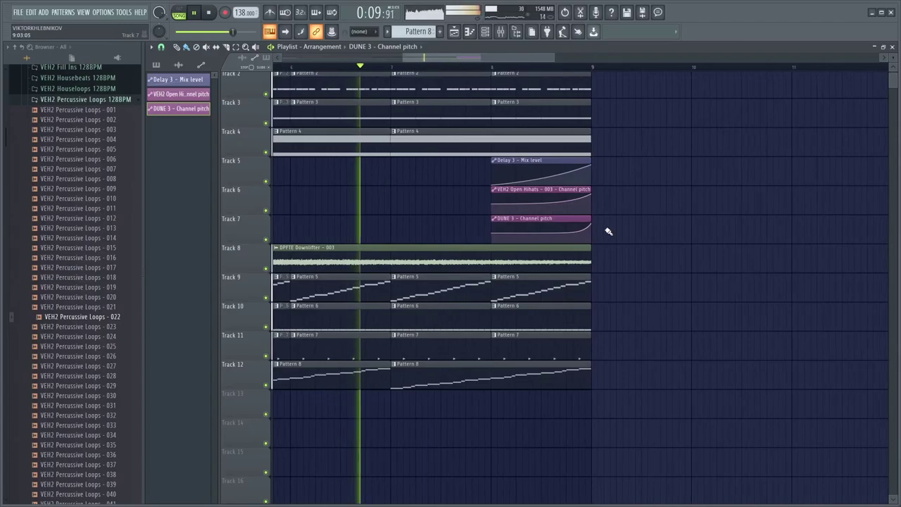
alt+scroll(608, 225, up, 4)
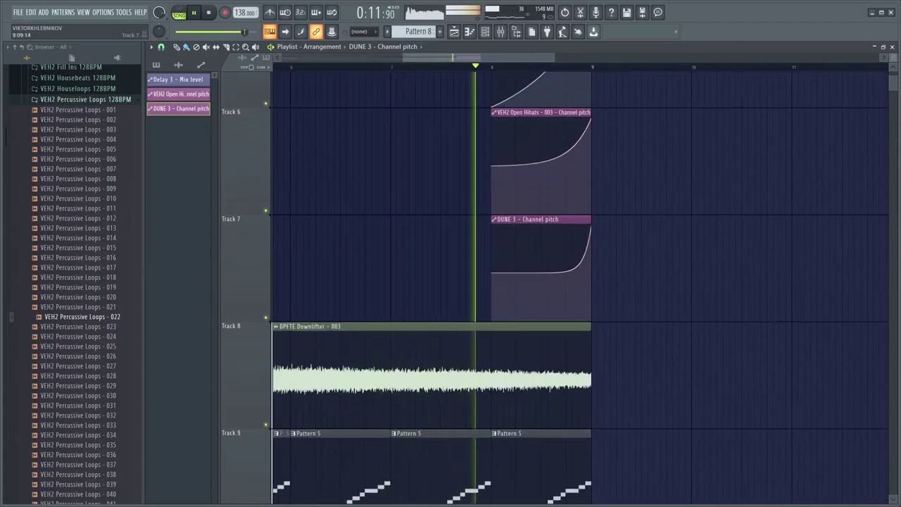
alt+scroll(613, 245, down, 1)
alt+scroll(645, 242, down, 1)
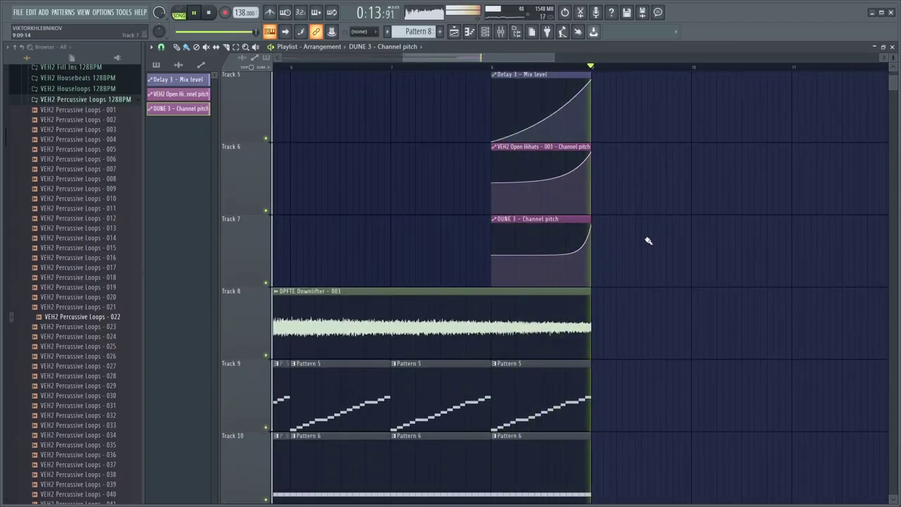
ctrl+scroll(647, 240, down, 1)
ctrl+scroll(647, 241, down, 1)
alt+scroll(643, 232, down, 2)
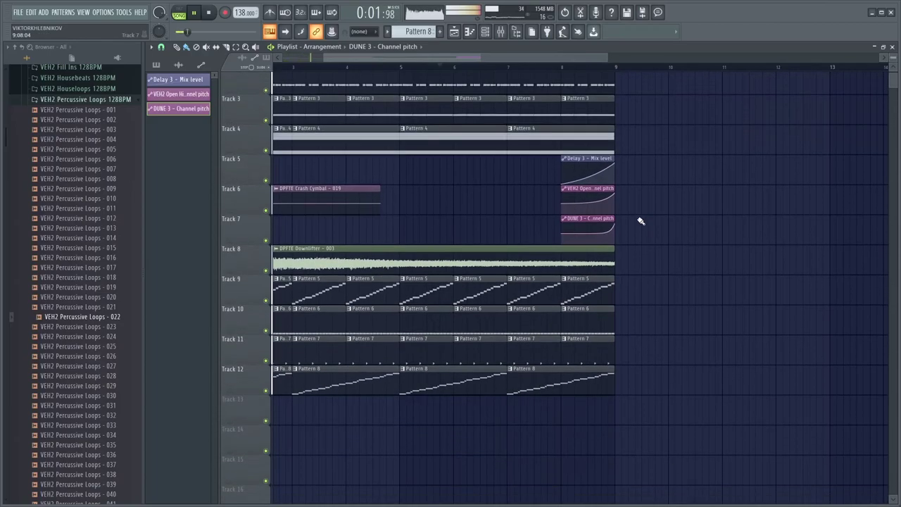
- Paste the DUNE 3 pitch clip's 50% starting value onto a last point at bar 9 and trim the clip to bar 8
right_click(565, 236)
click(585, 388)
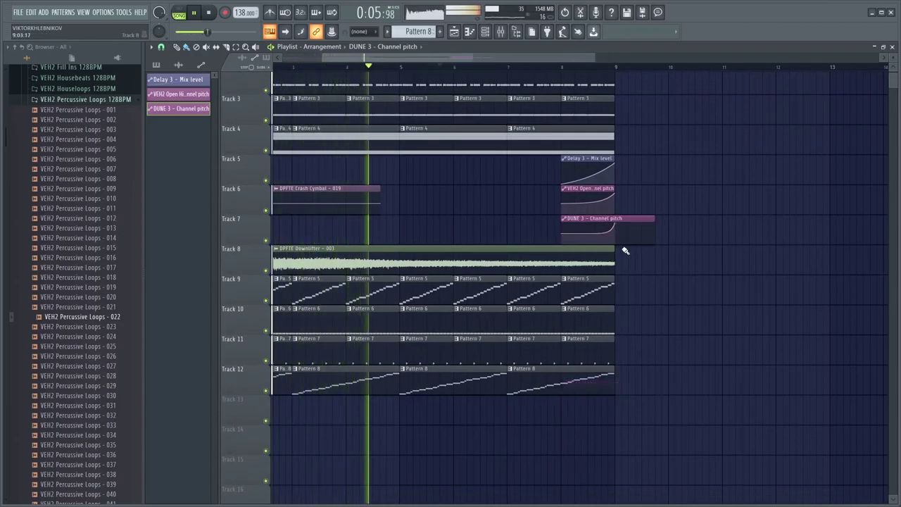
right_click(614, 235)
click(637, 389)
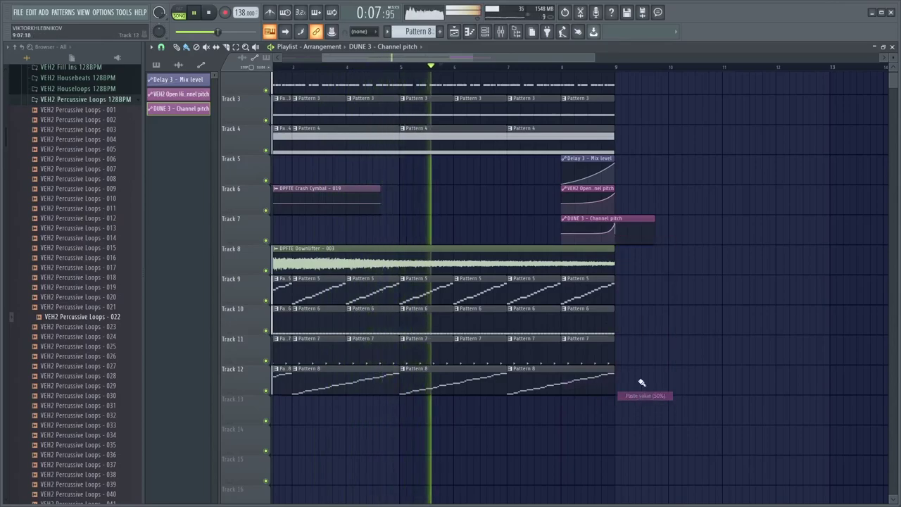
drag(655, 223, 616, 223)
scroll(633, 229, down, 3)
scroll(563, 239, down, 3)
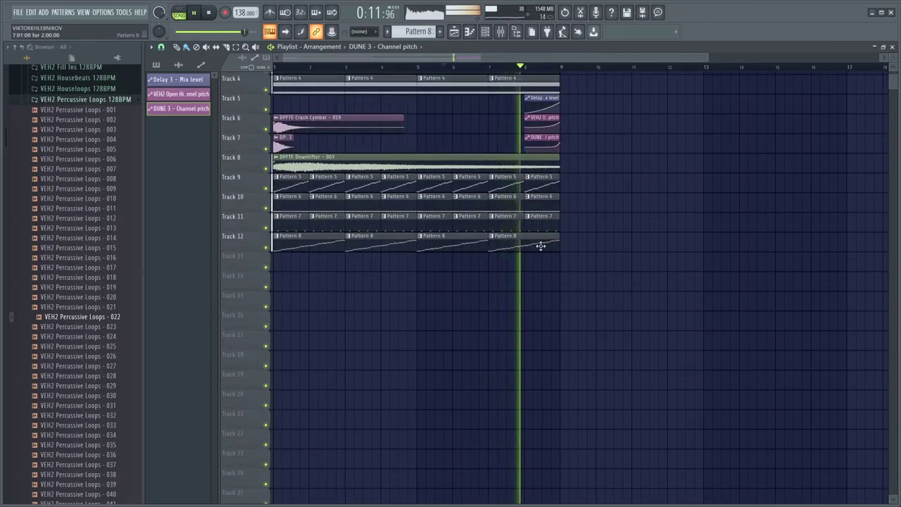
scroll(692, 328, up, 3)
scroll(584, 195, up, 3)
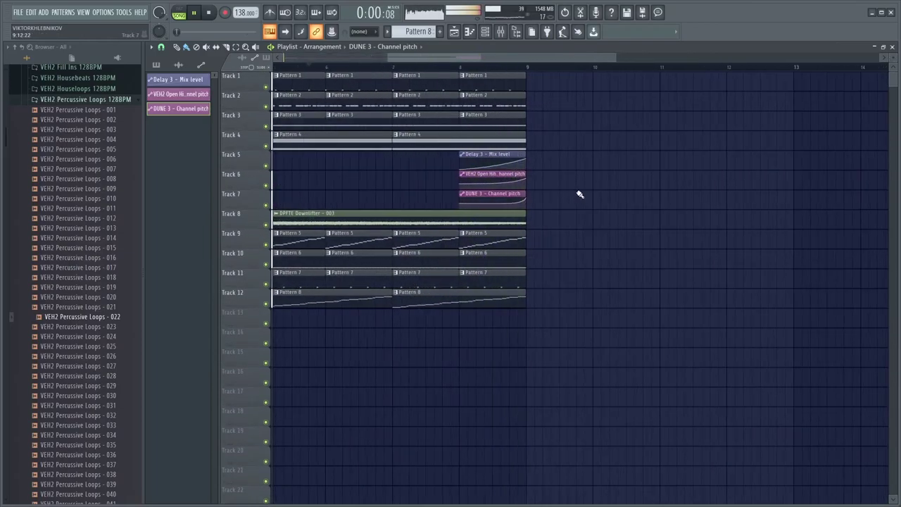
- Load Kickstart into the first effect slot of the DPFTE Downlifter - 003 mixer track and play the song to check it
scroll(708, 252, down, 4)
scroll(304, 154, up, 2)
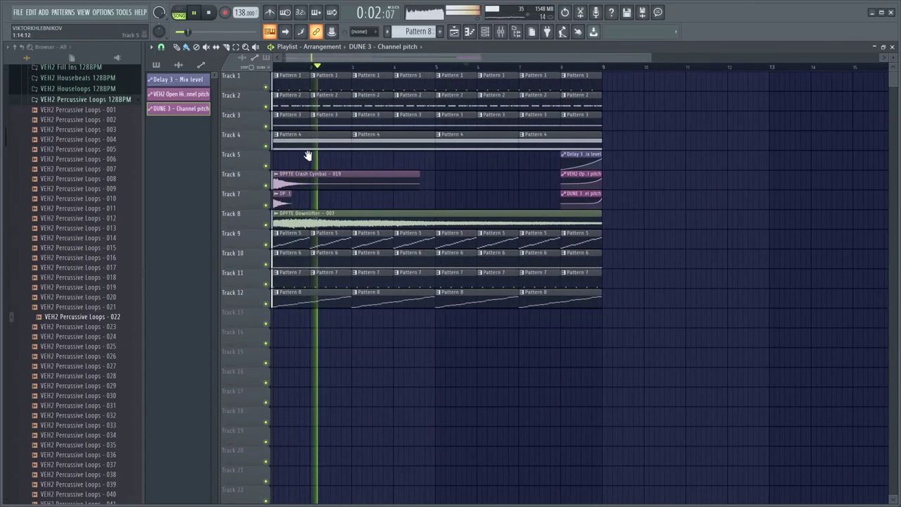
double_click(440, 219)
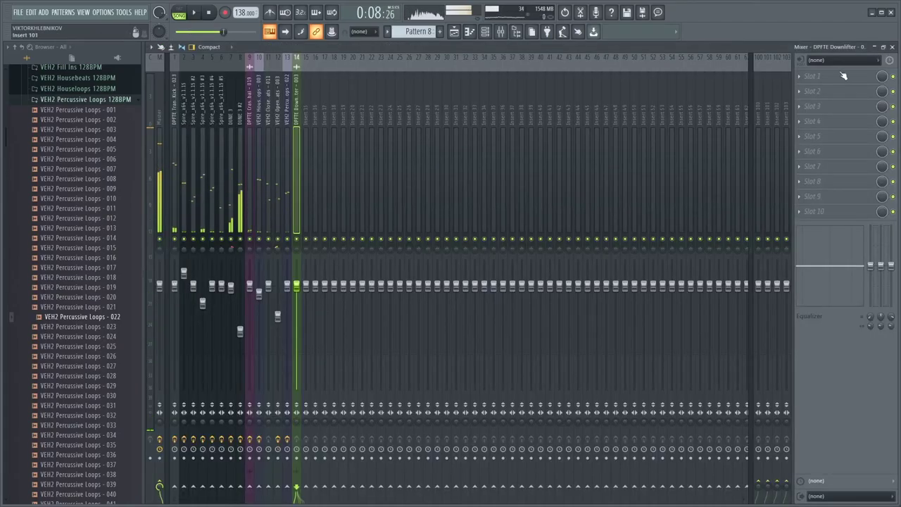
click(812, 76)
mouse_move(806, 89)
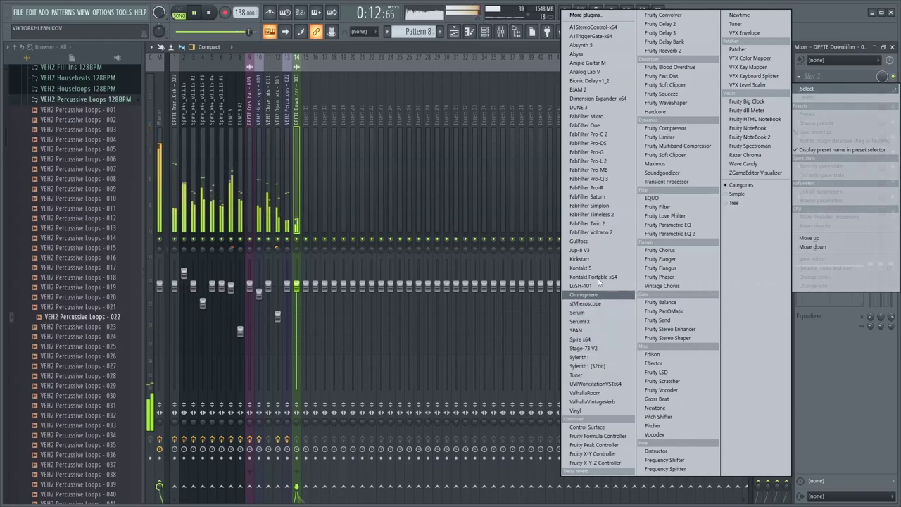
click(599, 261)
drag(318, 159, 370, 159)
key(space)
click(309, 115)
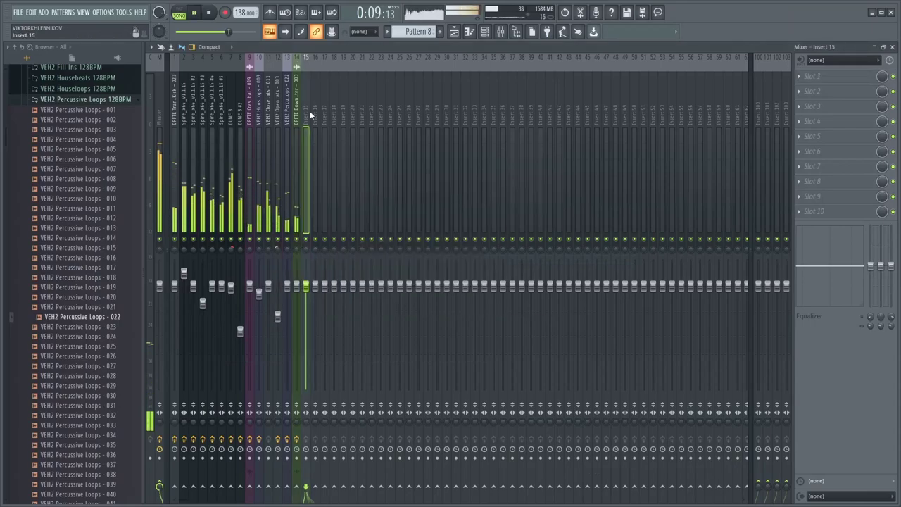
- Return to the playlist and inspect the channel settings of the DPFTE Downlifter - 003 clip during playback
click(461, 33)
scroll(321, 204, up, 2)
scroll(328, 235, up, 2)
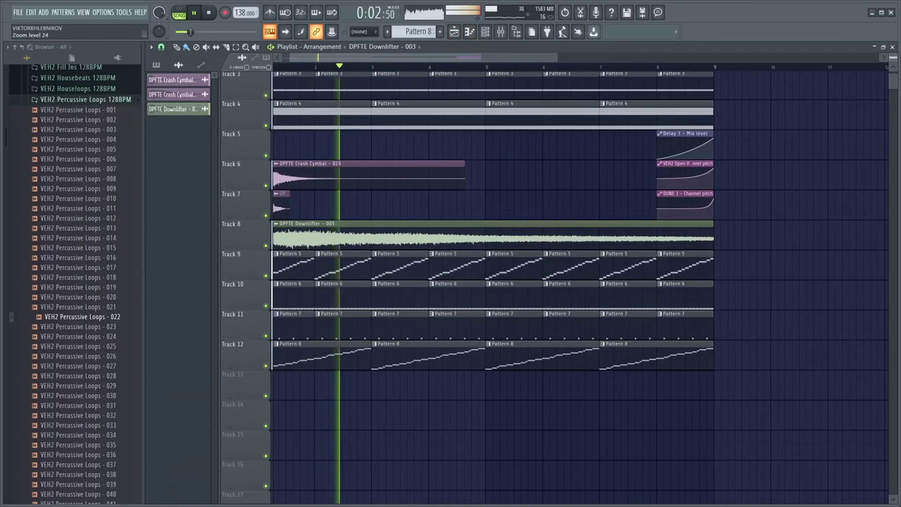
double_click(328, 235)
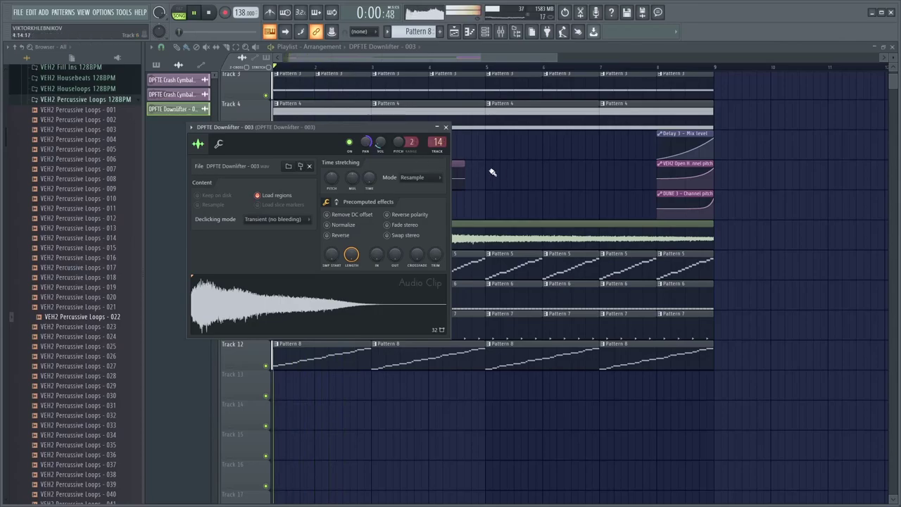
key(Escape)
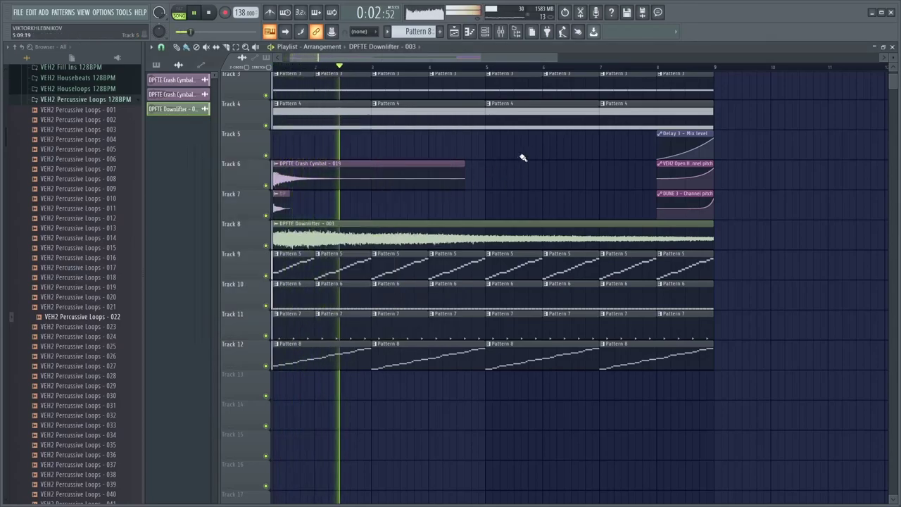
- Shorten the last Pattern 1 clip on Track 1 to the first three beats of bar 8 and play the arrangement
scroll(605, 211, up, 2)
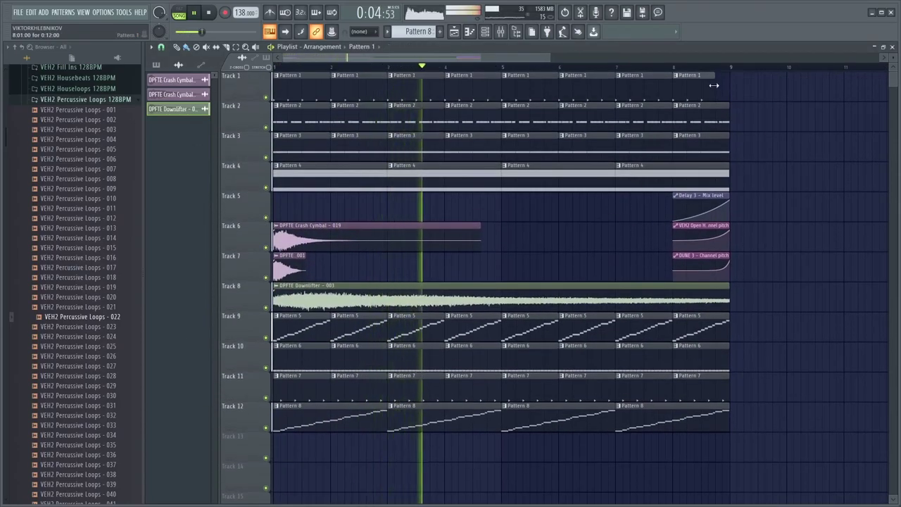
ctrl+scroll(542, 187, down, 2)
alt+scroll(519, 202, down, 3)
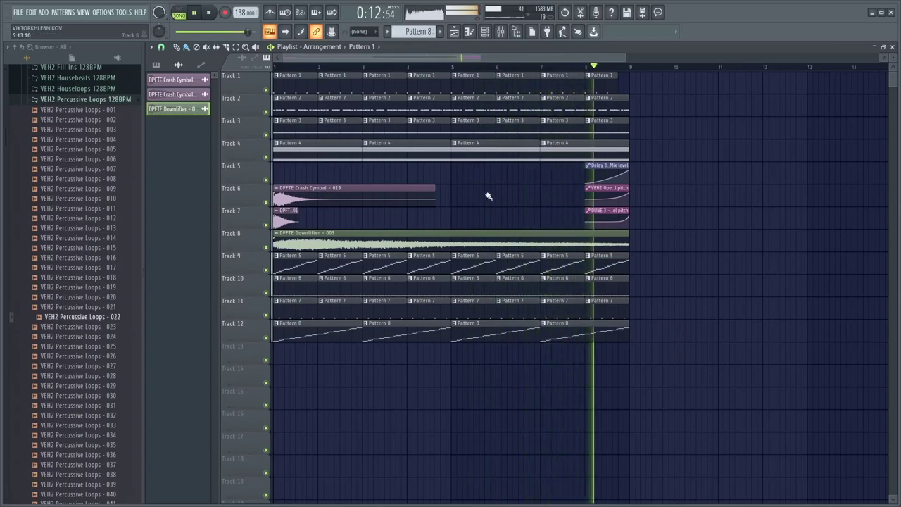
scroll(491, 195, up, 1)
scroll(451, 192, down, 2)
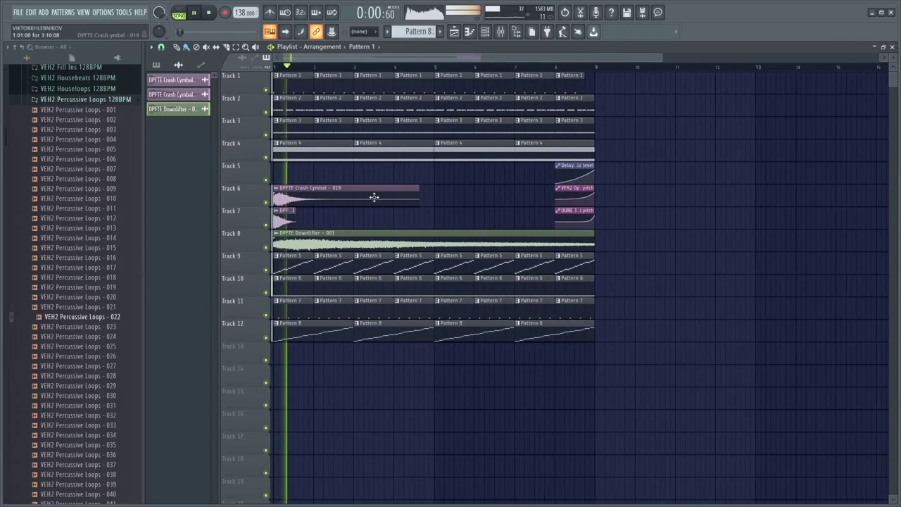
- Copy the DPFTE Crash Cymbal - 019 clip to Track 14 so it ends around bar 9, and make the copy unique
drag(331, 195, 506, 367)
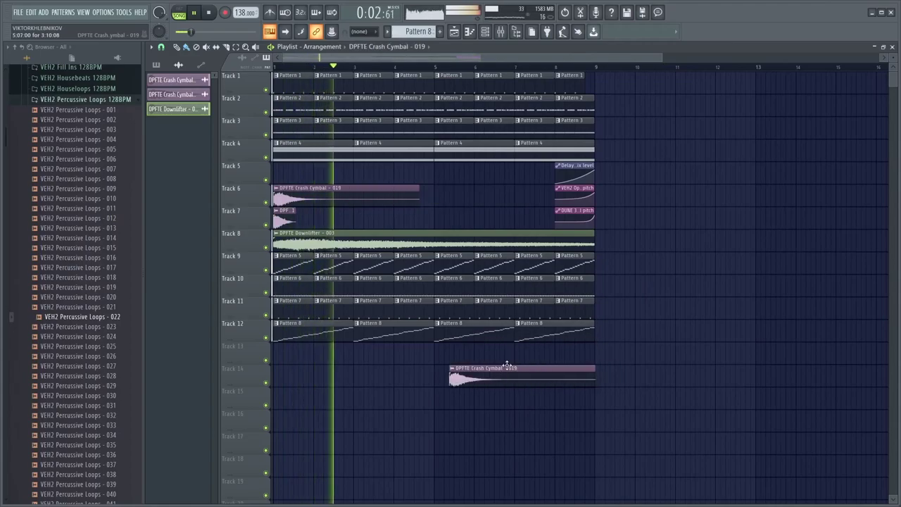
click(452, 367)
click(471, 427)
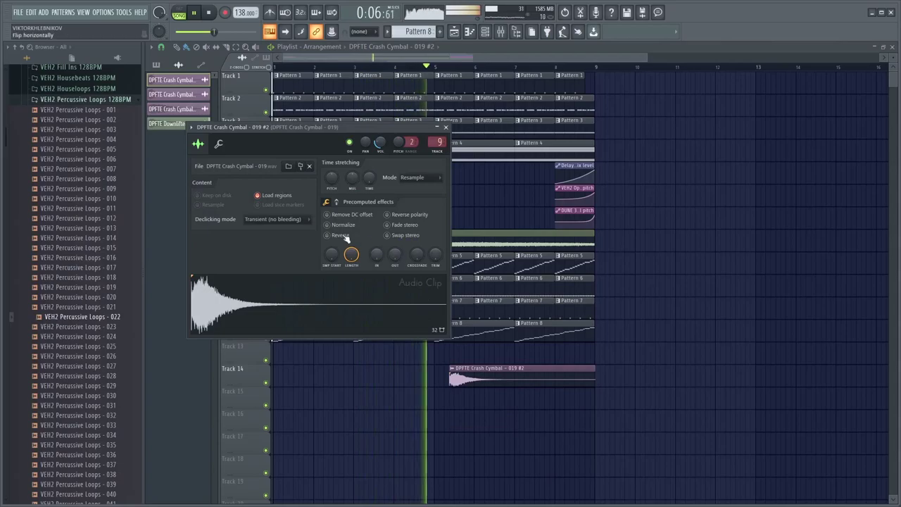
- Reverse the copied crash cymbal on Track 14 and line its end up with bar 9
click(341, 235)
key(Escape)
key(space)
scroll(593, 374, up, 3)
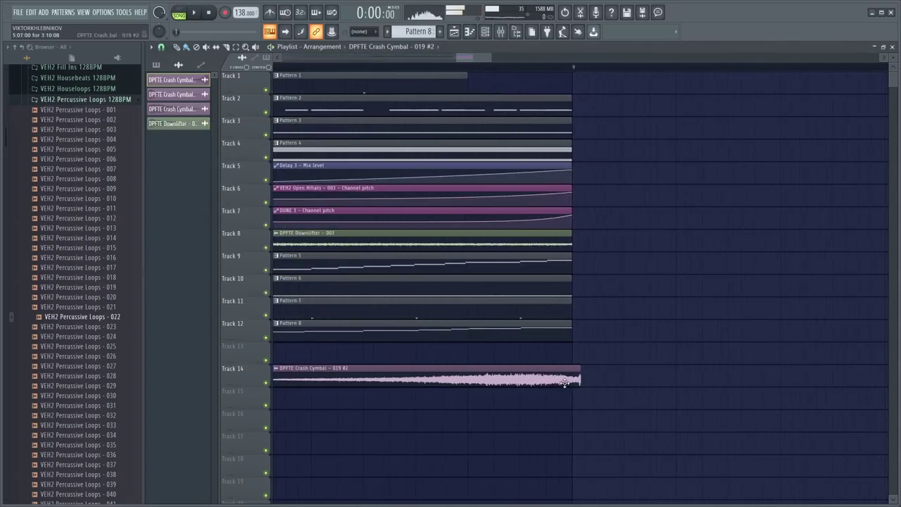
scroll(564, 382, up, 4)
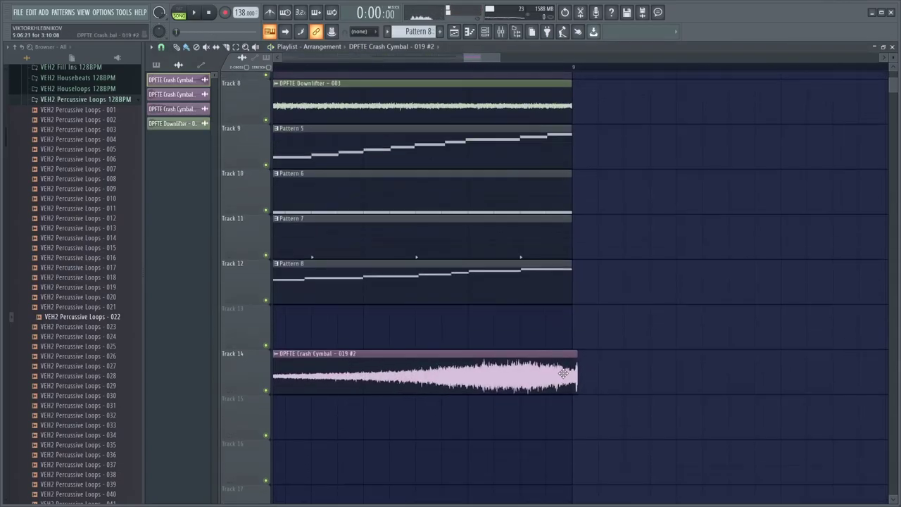
scroll(509, 302, down, 5)
key(space)
- Copy the DPFTE Downlifter - 003 clip to Track 15 starting at bar 1, and make the copy unique
scroll(486, 247, down, 3)
scroll(554, 268, up, 2)
scroll(423, 253, up, 3)
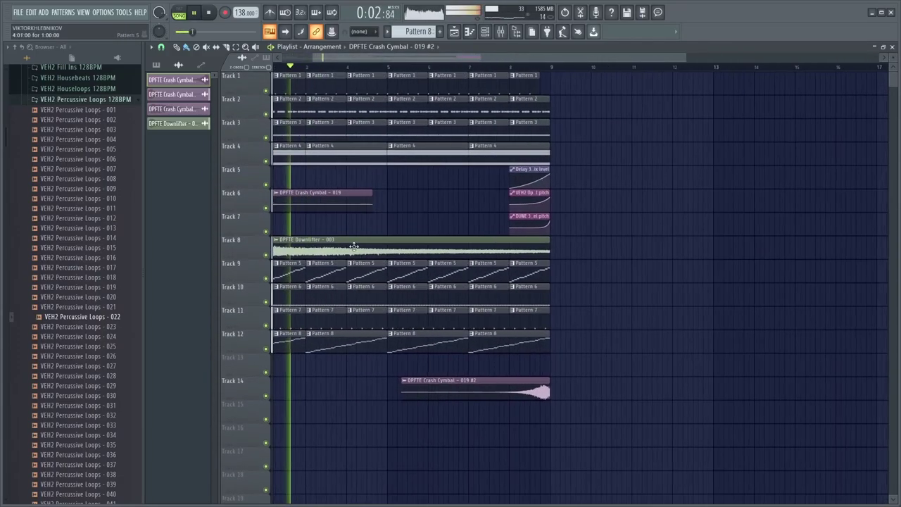
scroll(363, 251, down, 3)
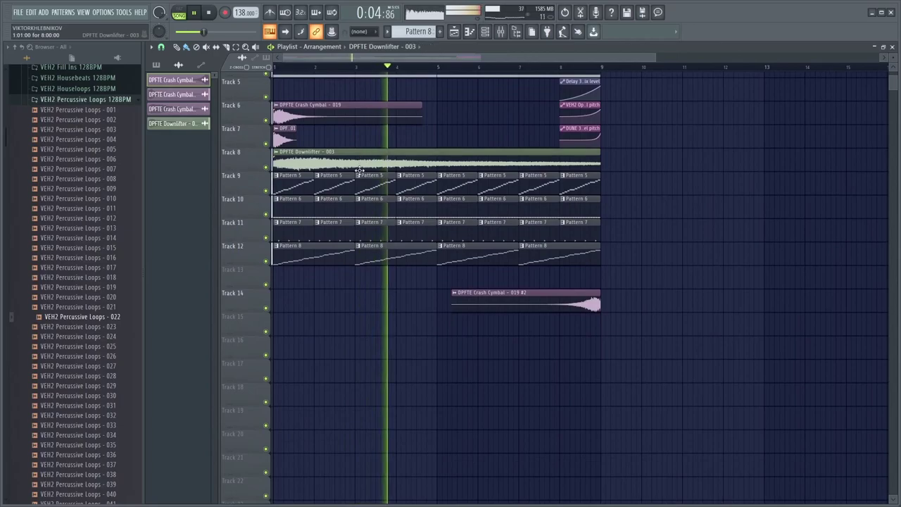
drag(356, 166, 350, 342)
key(space)
right_click(276, 318)
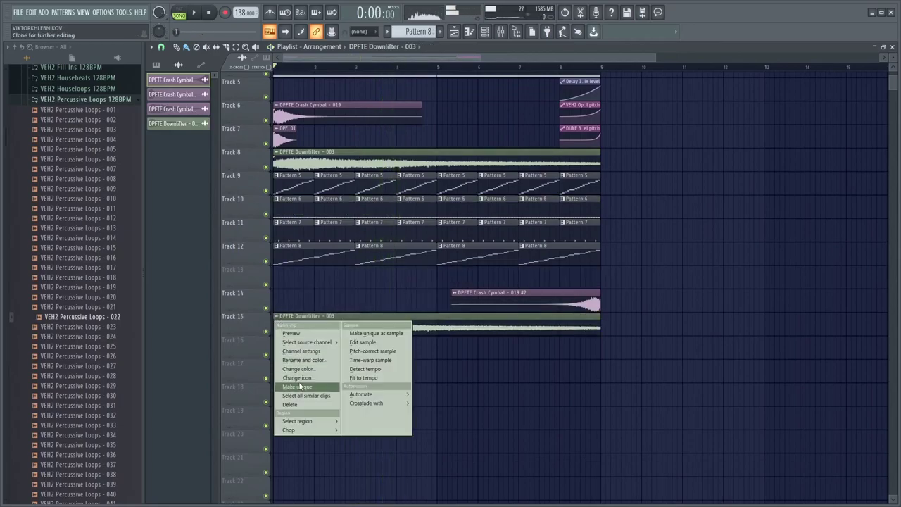
click(300, 386)
- Reverse the sample of the copied downlifter on Track 15
double_click(508, 306)
click(458, 333)
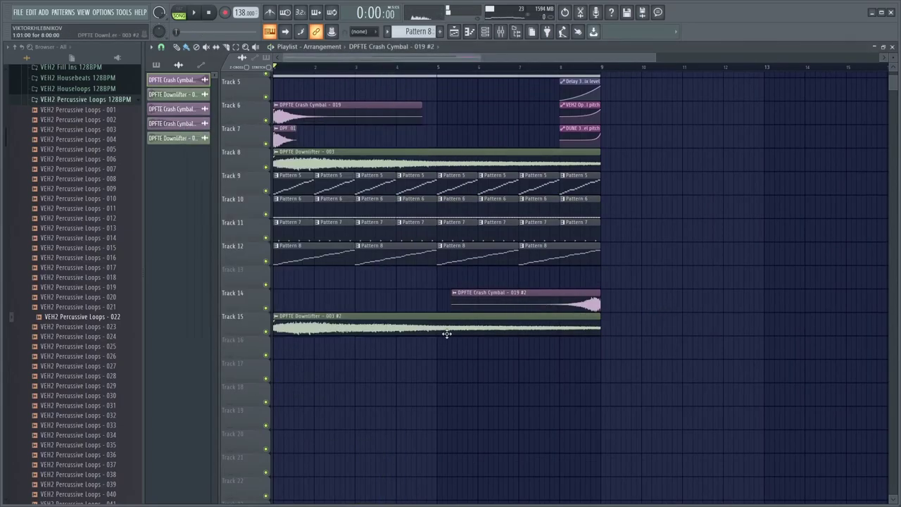
double_click(441, 331)
click(345, 247)
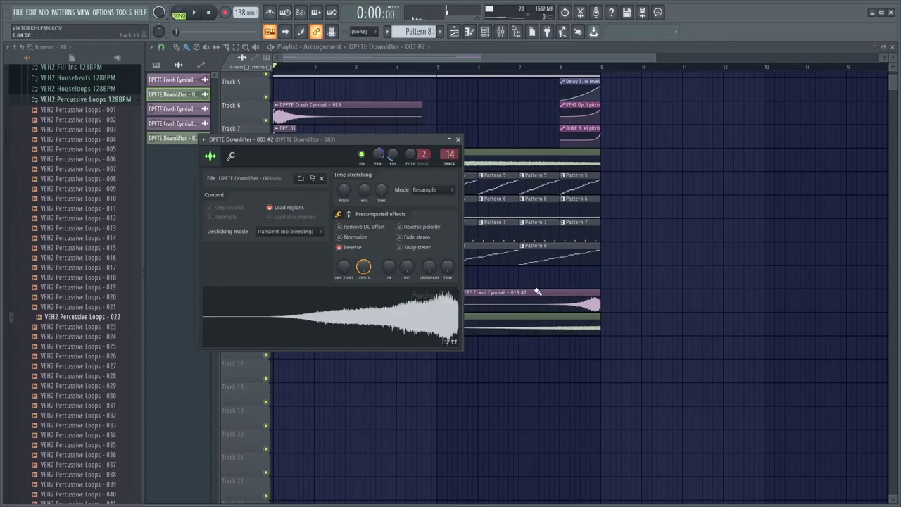
key(Escape)
- Extend the reversed downlifter clip on Track 15 to its full length, ending around the middle of bar 15
key(space)
scroll(591, 325, down, 3)
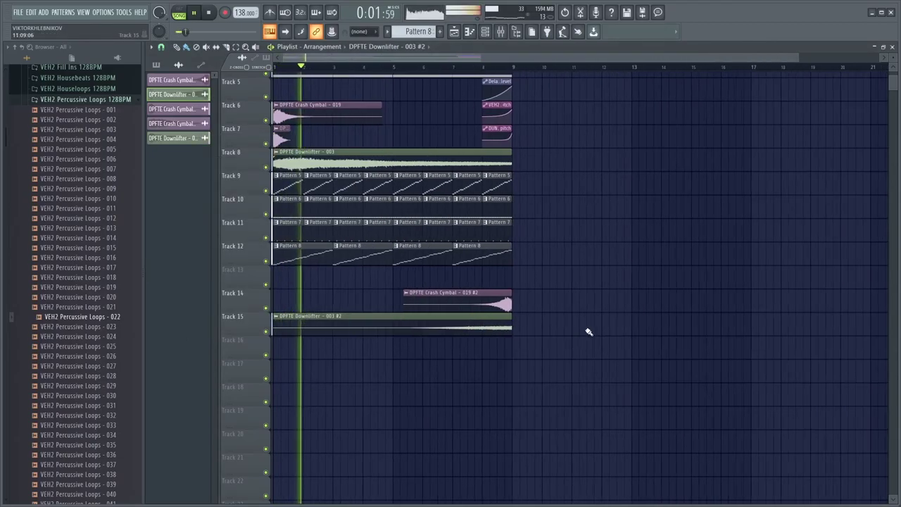
drag(482, 326, 651, 325)
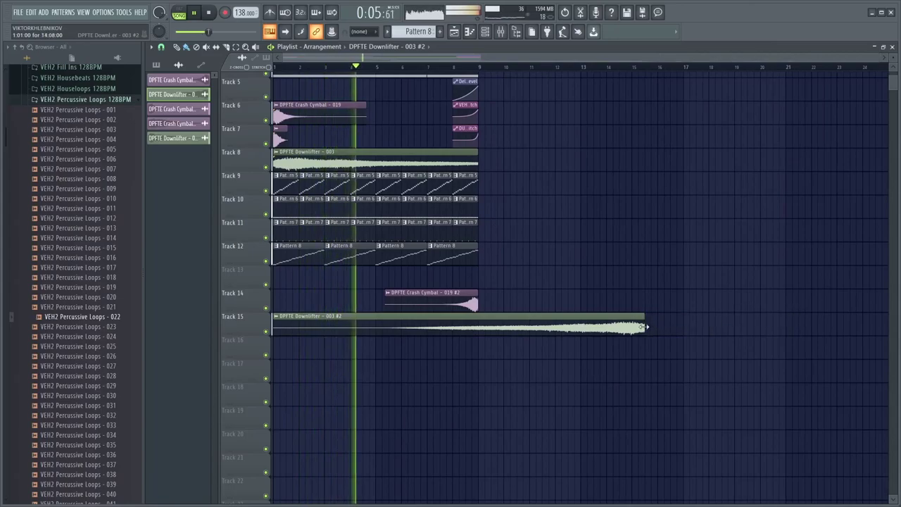
scroll(654, 331, up, 2)
scroll(654, 333, up, 2)
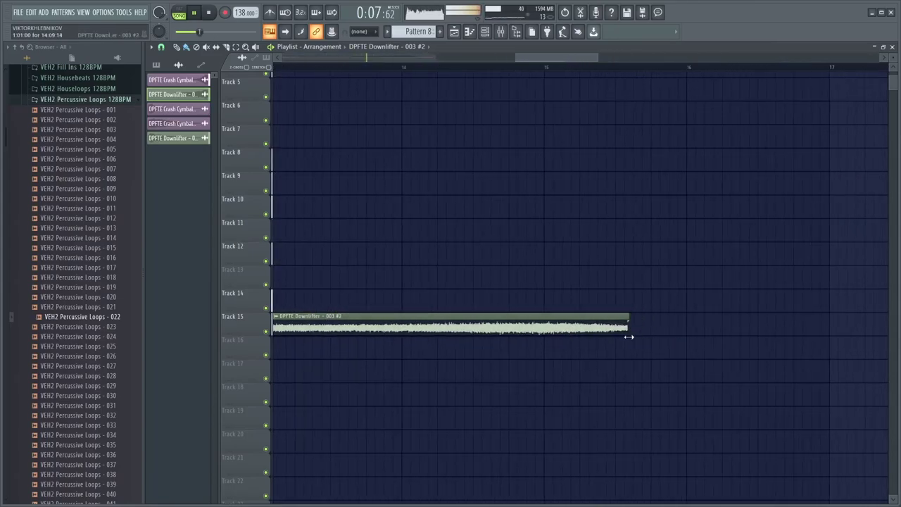
scroll(528, 281, down, 6)
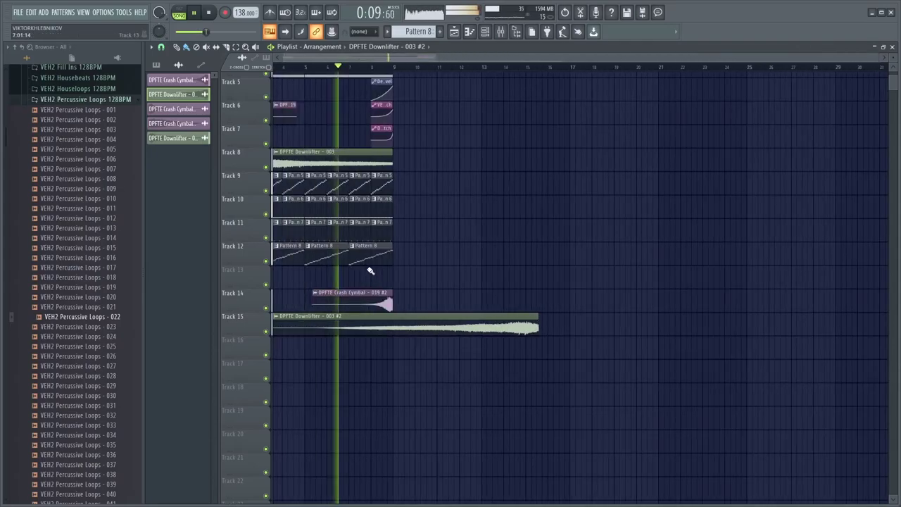
- Trim the start of the reversed downlifter clip on Track 15 and align its end with bar 9
drag(282, 313, 424, 321)
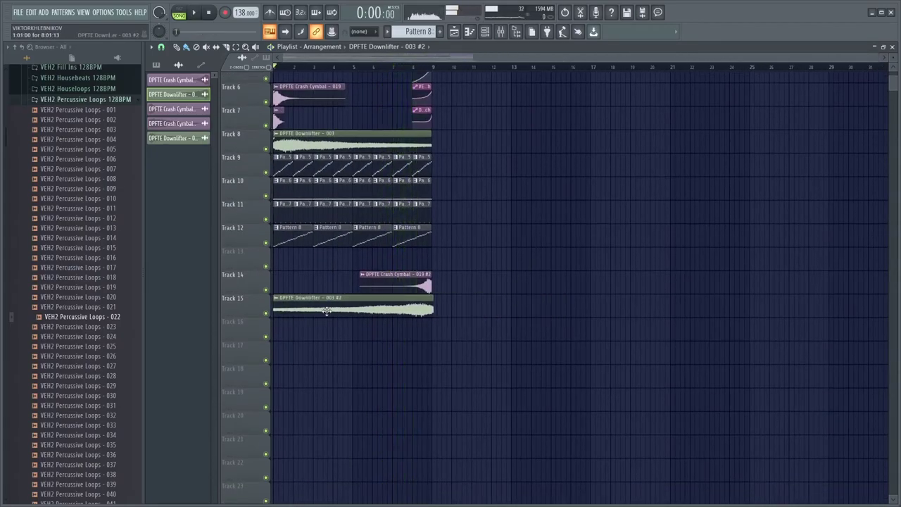
scroll(324, 311, up, 3)
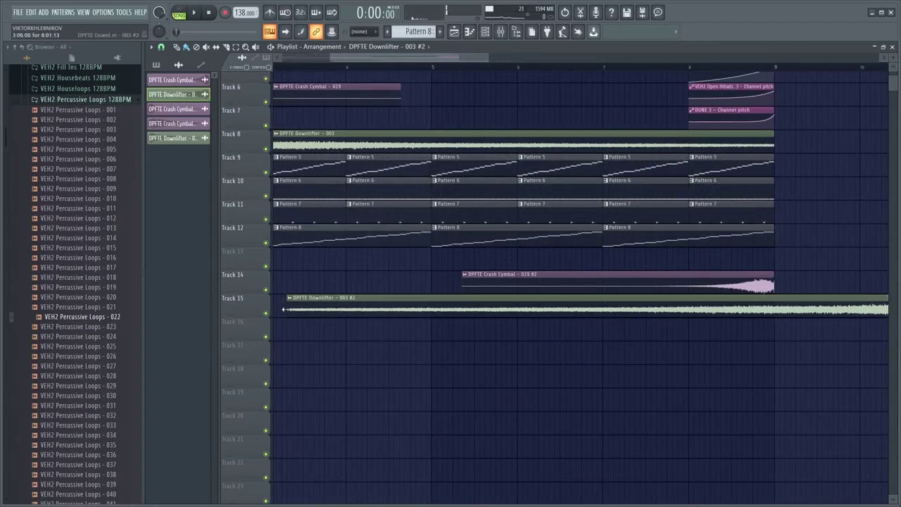
drag(367, 313, 221, 305)
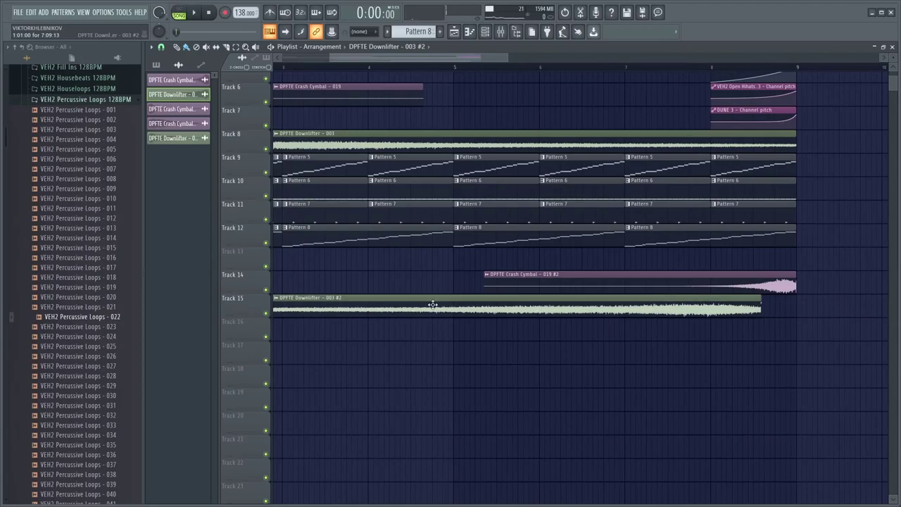
scroll(784, 308, up, 5)
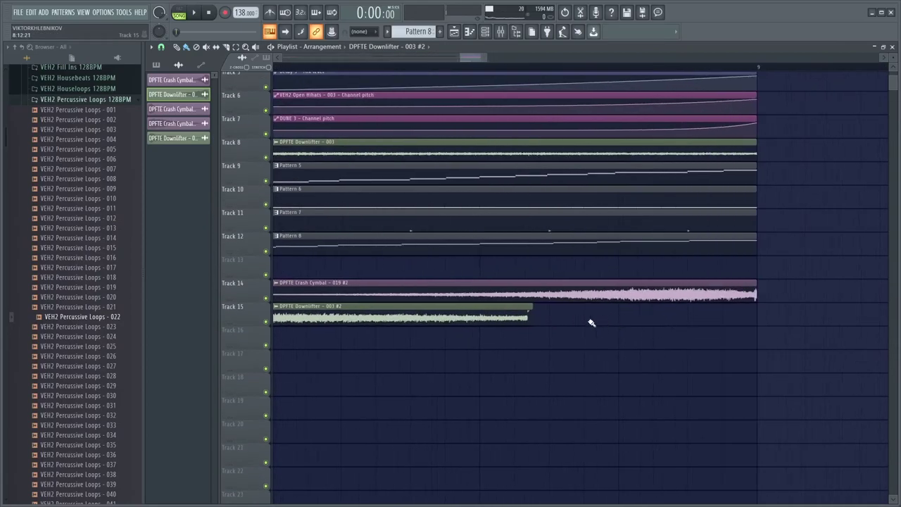
drag(556, 314, 758, 321)
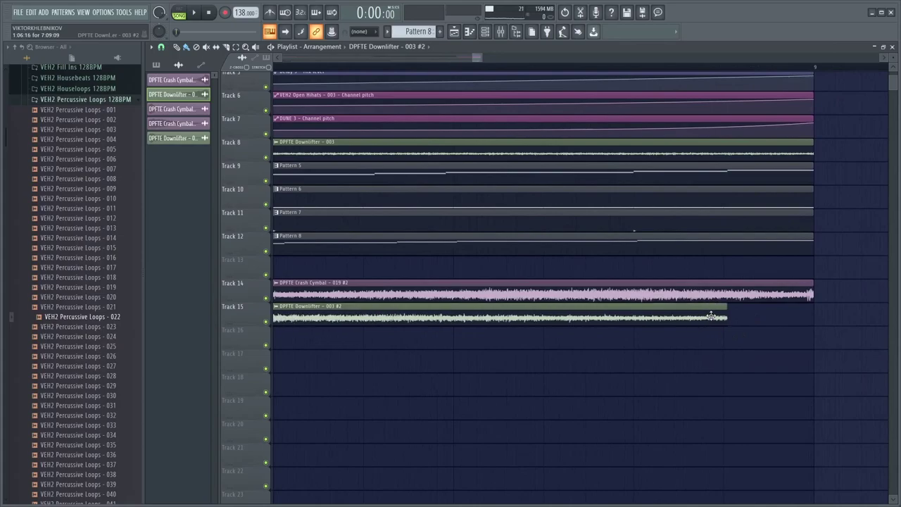
scroll(633, 275, down, 6)
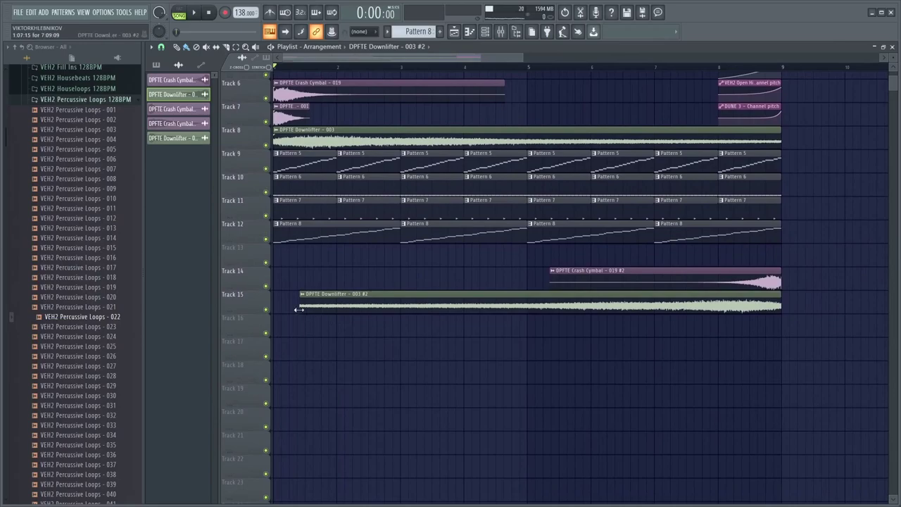
- Play the arrangement and inspect the channel settings of the reversed downlifter on Track 15
key(space)
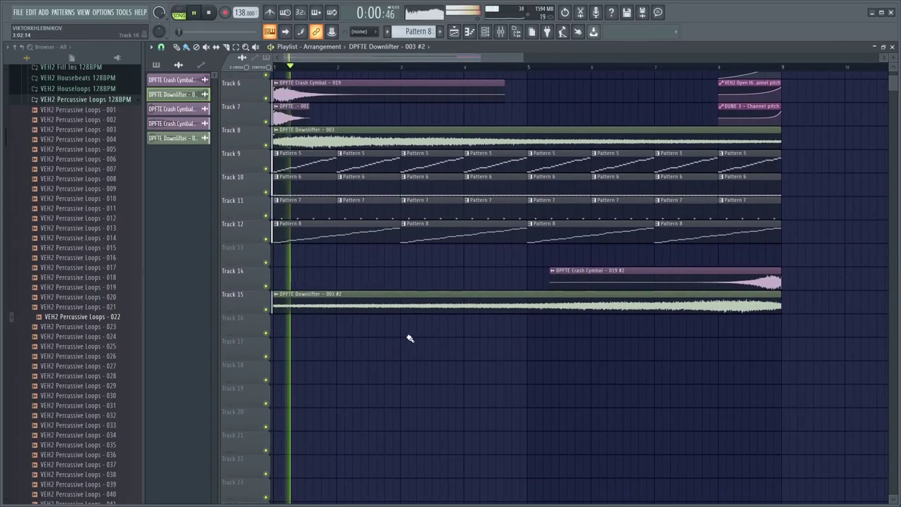
double_click(462, 307)
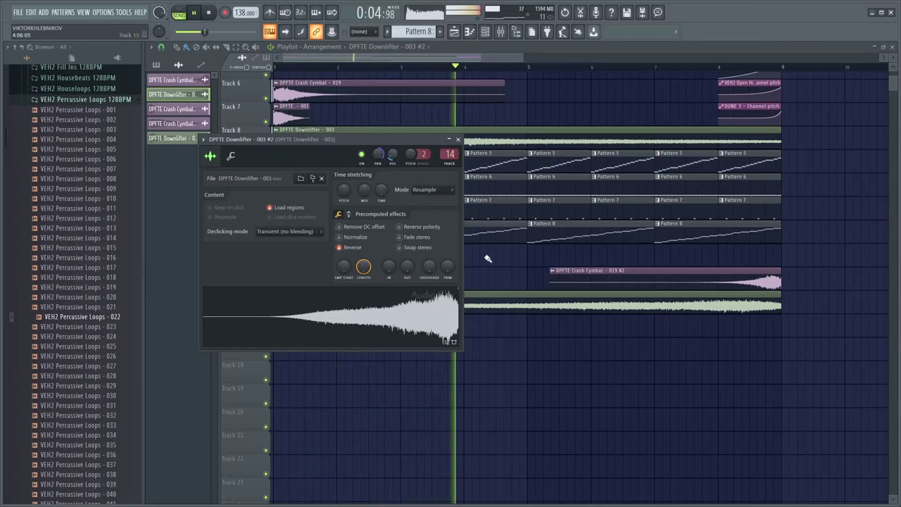
key(Escape)
- Duplicate all clips of bars 1 to 8 on Tracks 1 to 15 so that the copies start at bar 9
scroll(534, 236, down, 1)
scroll(534, 237, down, 2)
scroll(591, 288, up, 4)
drag(600, 468, 78, 5)
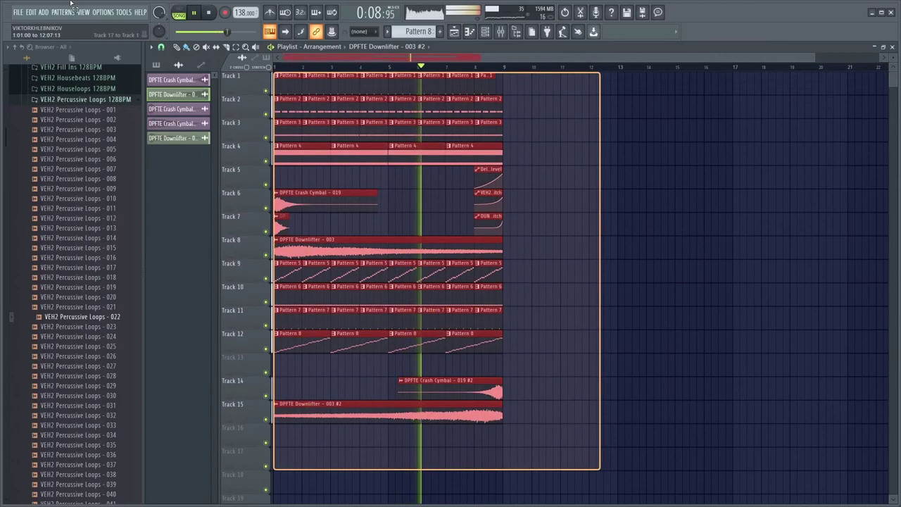
key(ctrl+b)
click(619, 229)
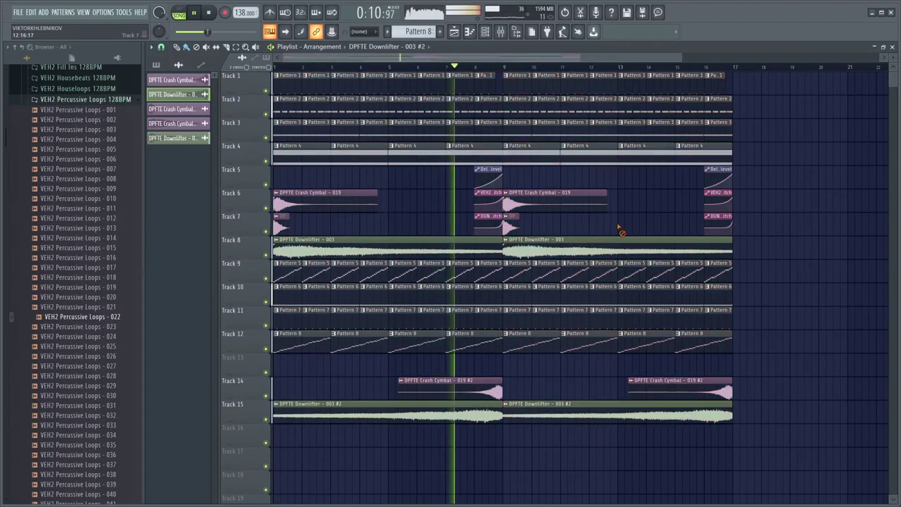
scroll(421, 193, up, 1)
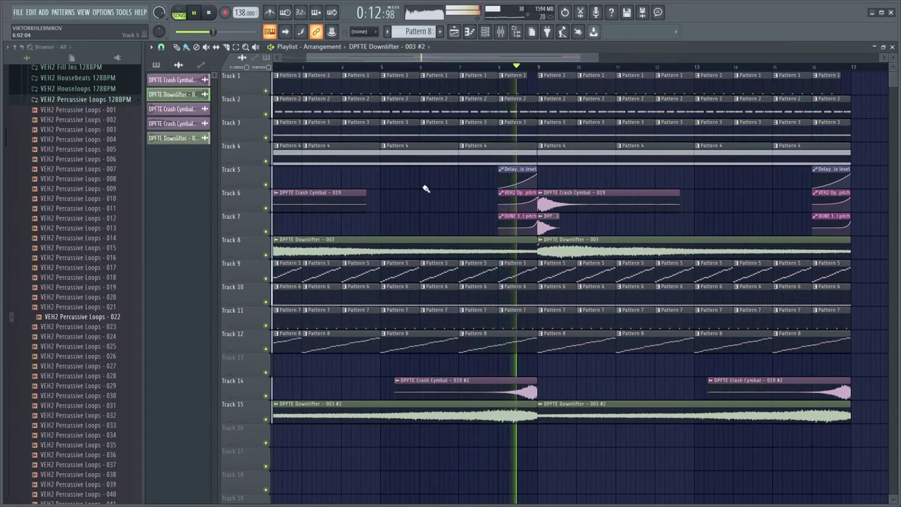
scroll(449, 190, down, 1)
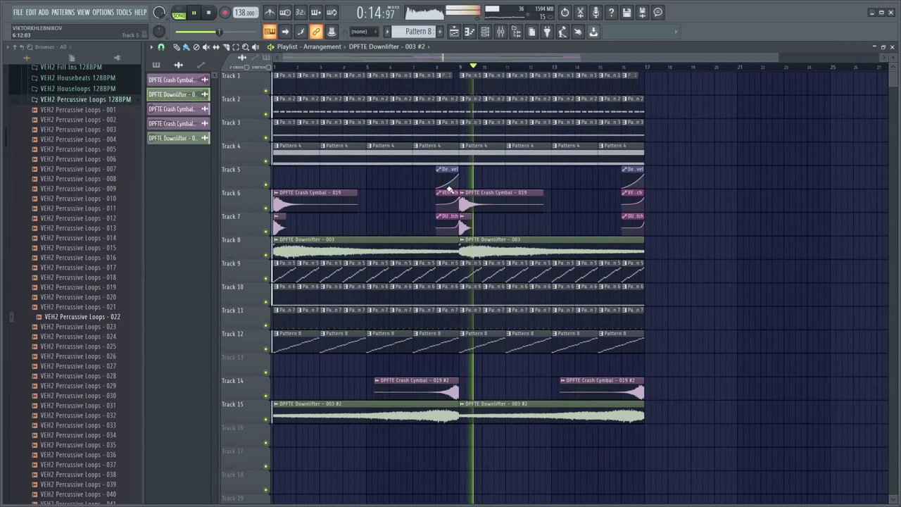
key(space)
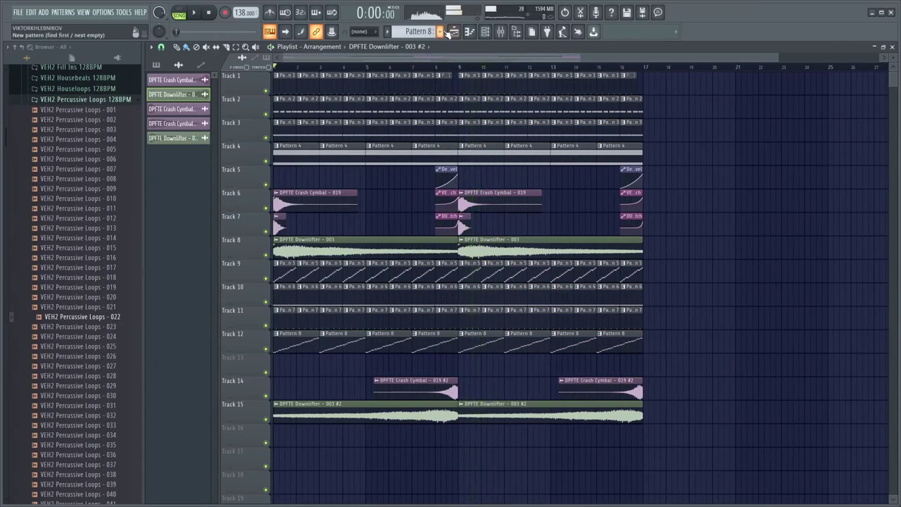
- Solo the DUNE 3 mixer track for a check and lower the DUNE 3 #2 track volume to 51% (-12.4 dB)
click(500, 32)
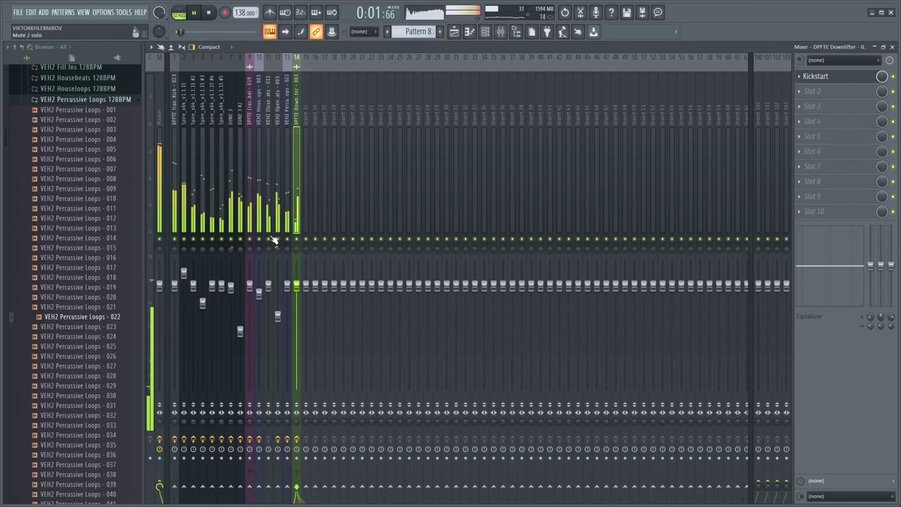
right_click(232, 229)
click(234, 225)
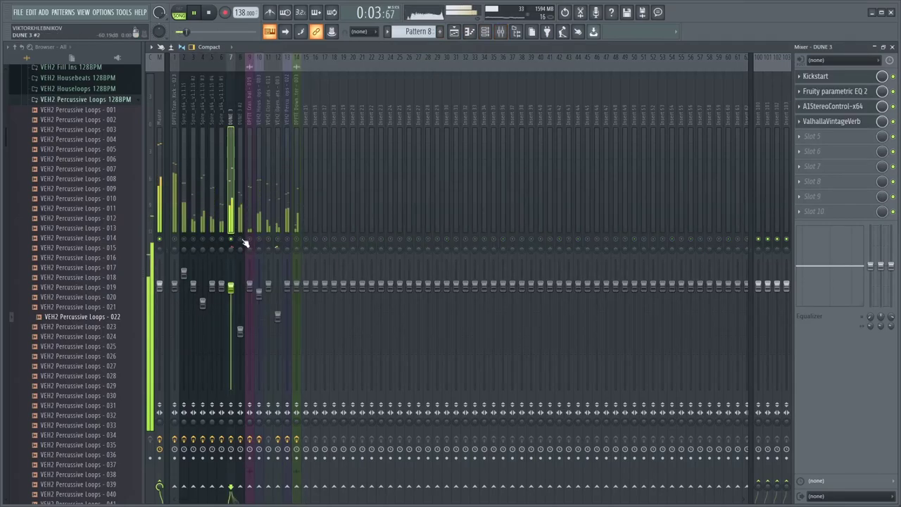
click(241, 220)
key(space)
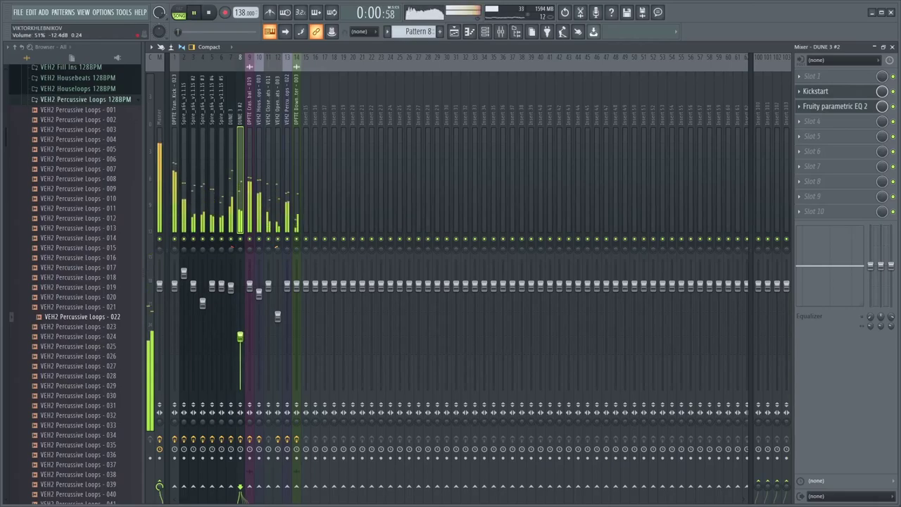
- Create Pattern 9 and insert an empty playlist track at Track 5, directly below the Pattern 4 clips
click(454, 32)
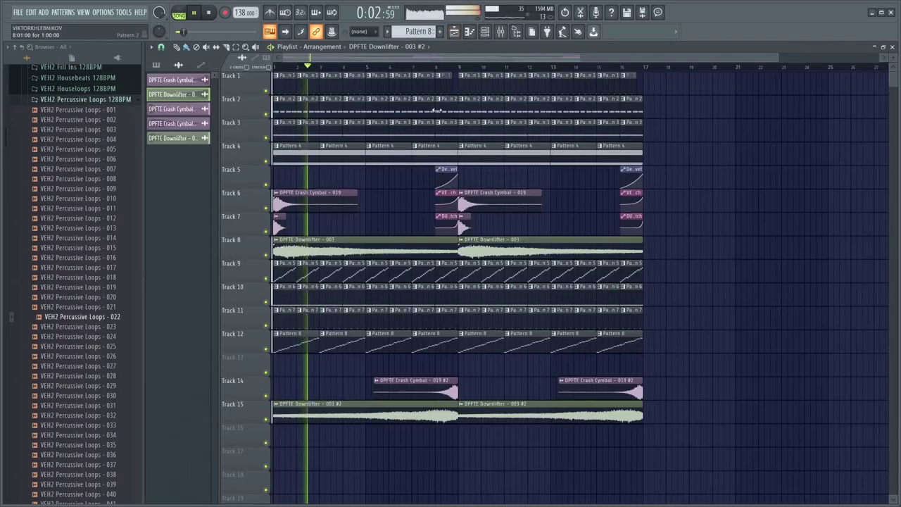
click(444, 33)
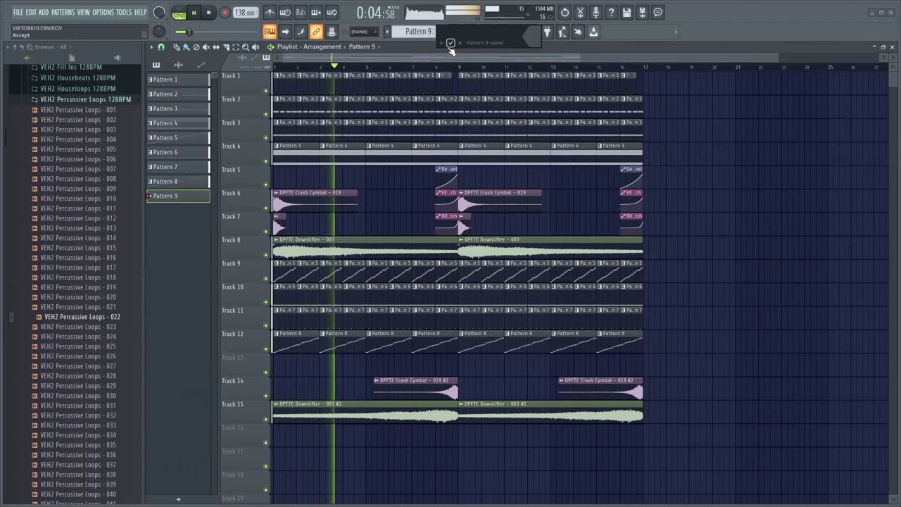
right_click(252, 181)
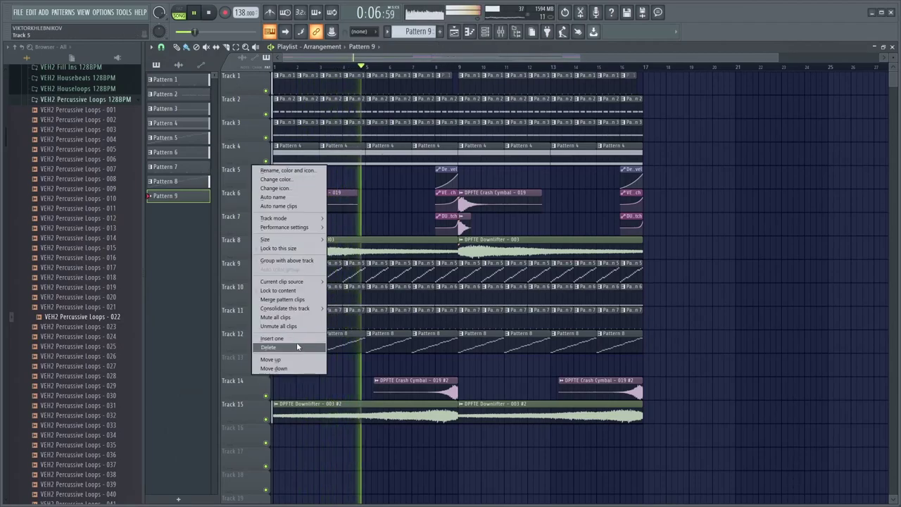
click(288, 343)
- Open Pattern 4's notes from the playlist and limit the channel rack to the Unsorted channels
double_click(475, 148)
key(space)
key(F6)
click(354, 384)
click(310, 71)
click(325, 109)
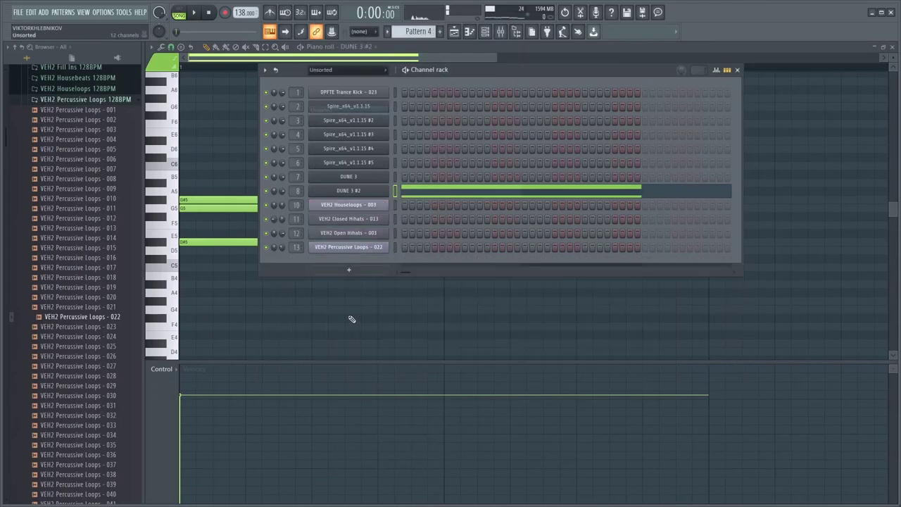
- Add another Spire_x64_v1.1.15 instrument to the channel rack and close its window
click(348, 271)
click(437, 448)
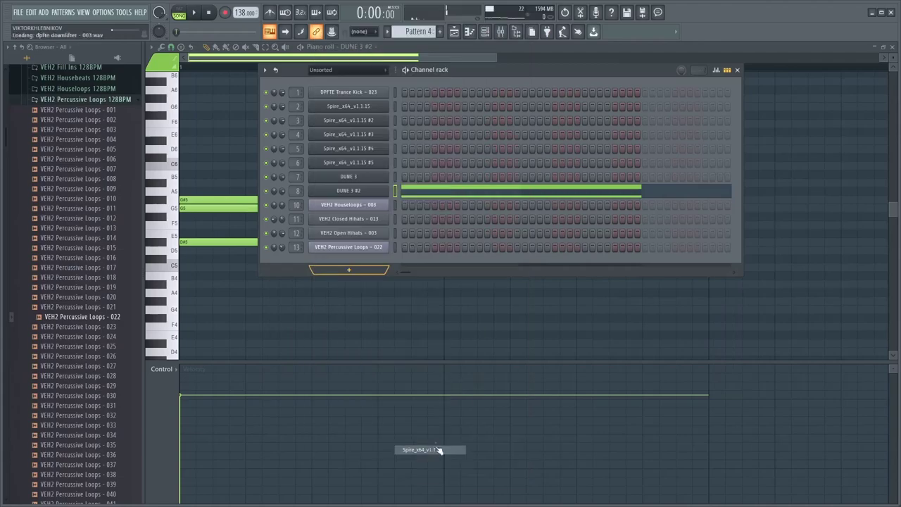
drag(333, 149, 407, 140)
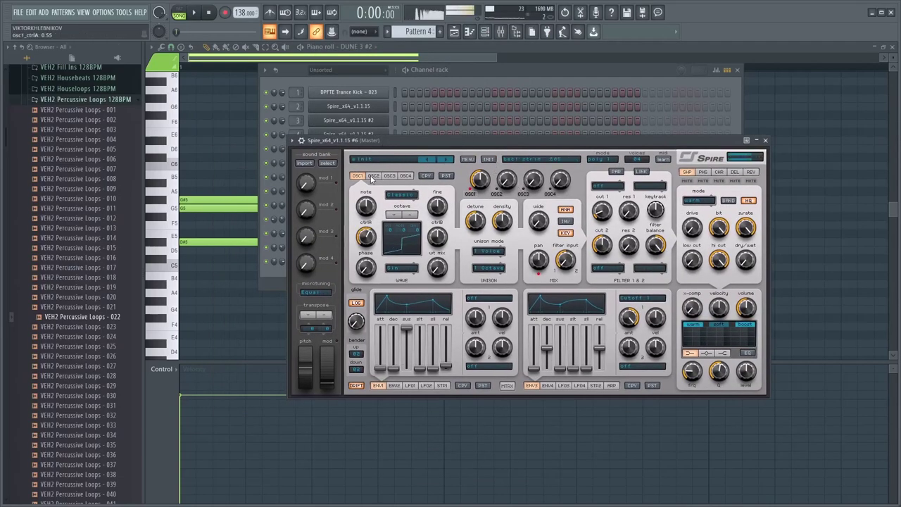
click(217, 153)
- Return to the playlist and audition the arrangement around bar 8
key(space)
key(space)
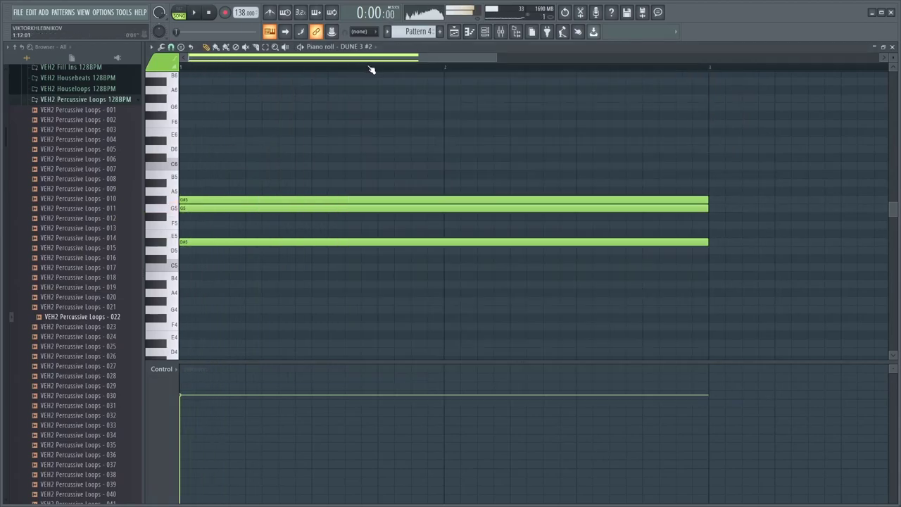
click(455, 33)
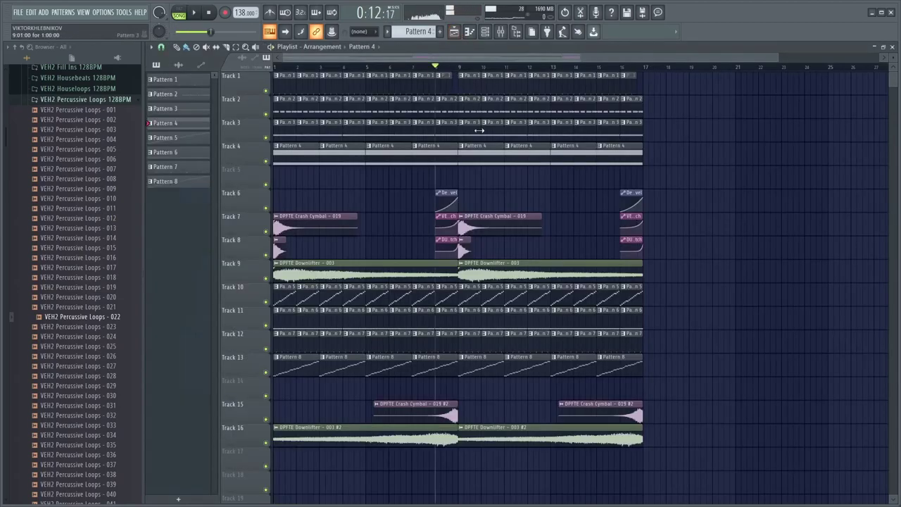
key(space)
key(space)
- Place a two-step G#5 note at the start of bar 1 for the new Spire channel in Pattern 4 and play it
key(F5)
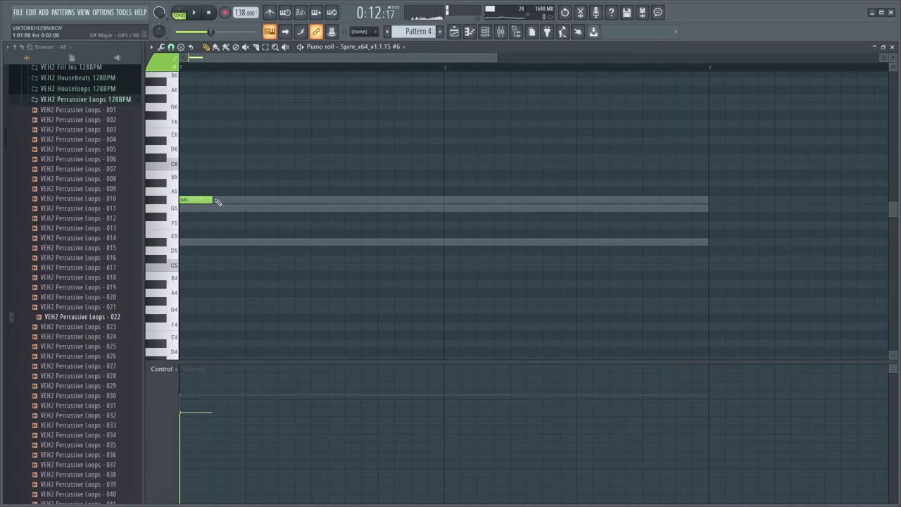
key(space)
key(space)
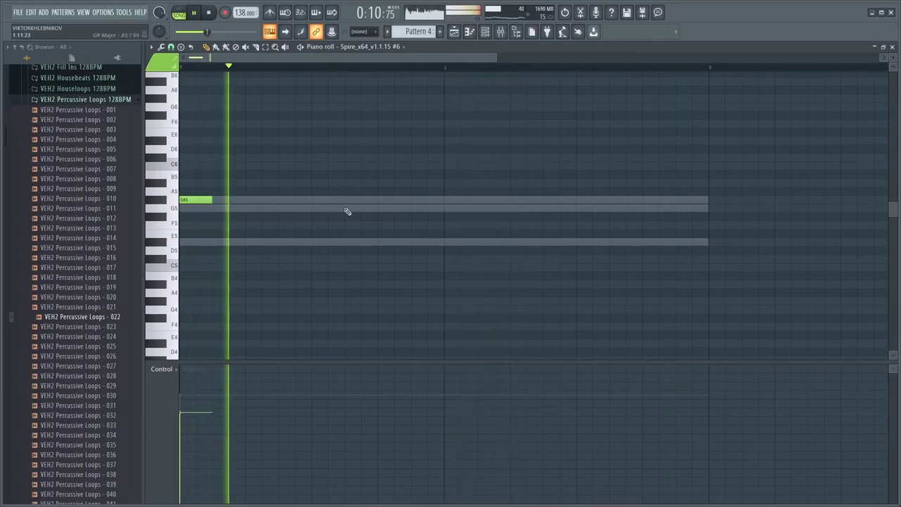
- Add two-step G5 and D#5 notes after the opening G#5 in bar 1 and play the phrase
mouse_move(245, 212)
mouse_down()
mouse_move(220, 208)
mouse_move(244, 208)
mouse_up()
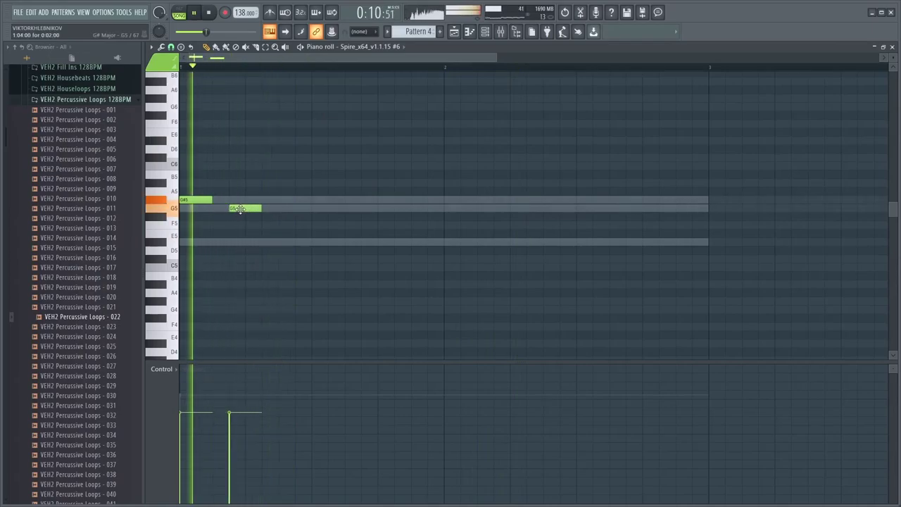
key(space)
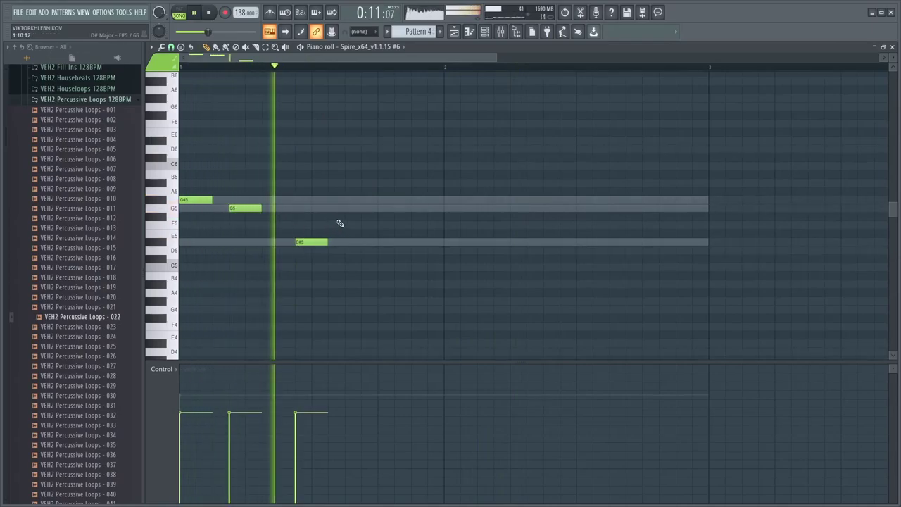
drag(309, 242, 300, 242)
key(space)
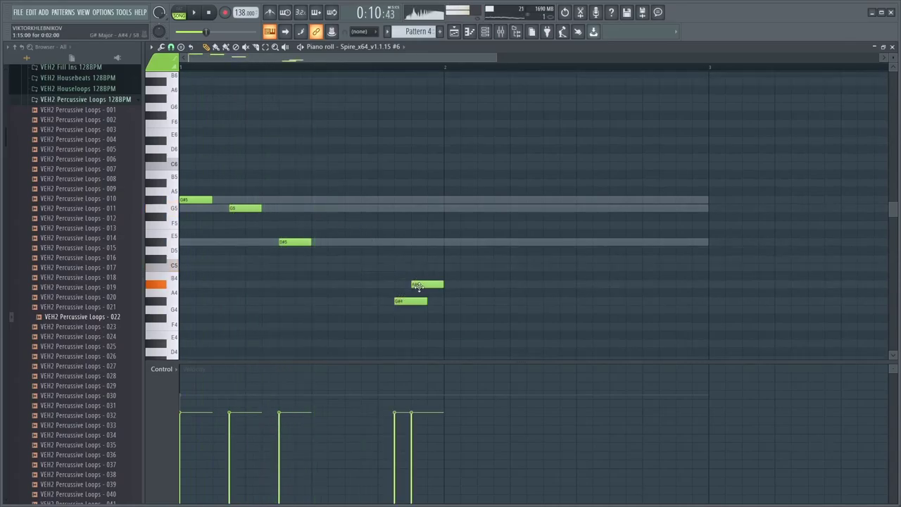
- Finish bar 1 with two-step D#5 and C5 notes on its last four steps and play the phrase
key(space)
drag(418, 301, 402, 301)
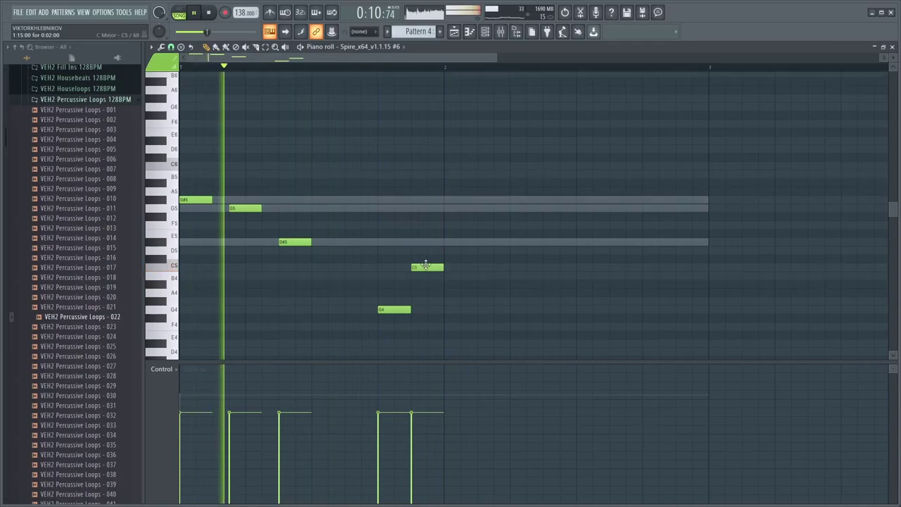
double_click(424, 243)
key(ctrl+z)
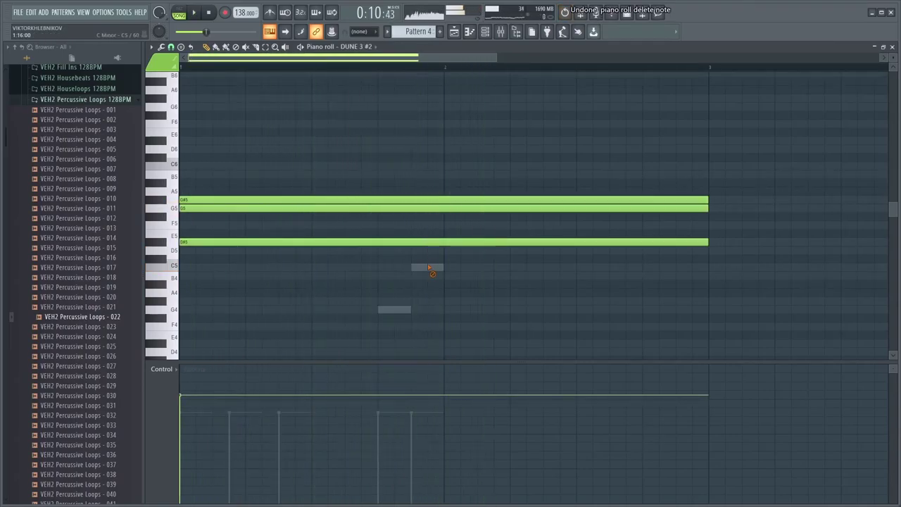
double_click(398, 306)
drag(397, 306, 397, 243)
key(space)
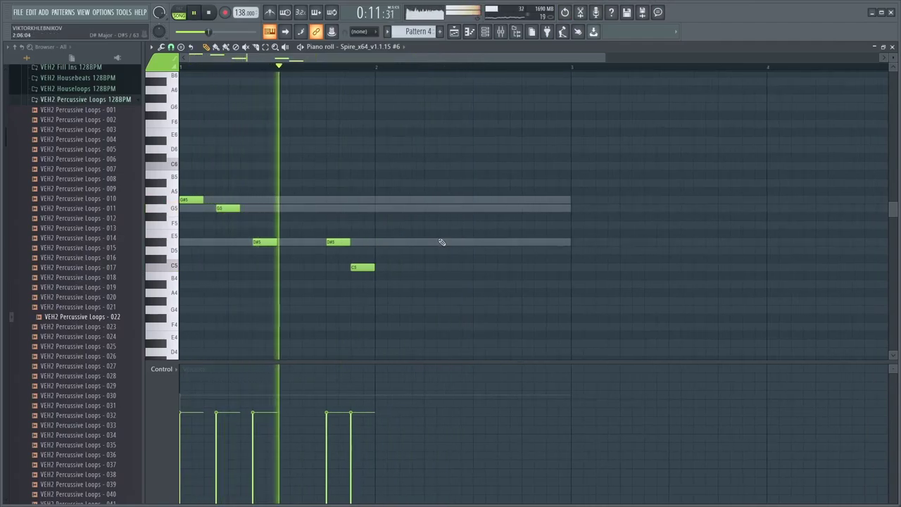
- Continue the melody in bar 2 with two A#4 notes and a C5 note at the bar's end
drag(456, 283, 455, 284)
click(504, 309)
drag(503, 310, 555, 267)
click(553, 300)
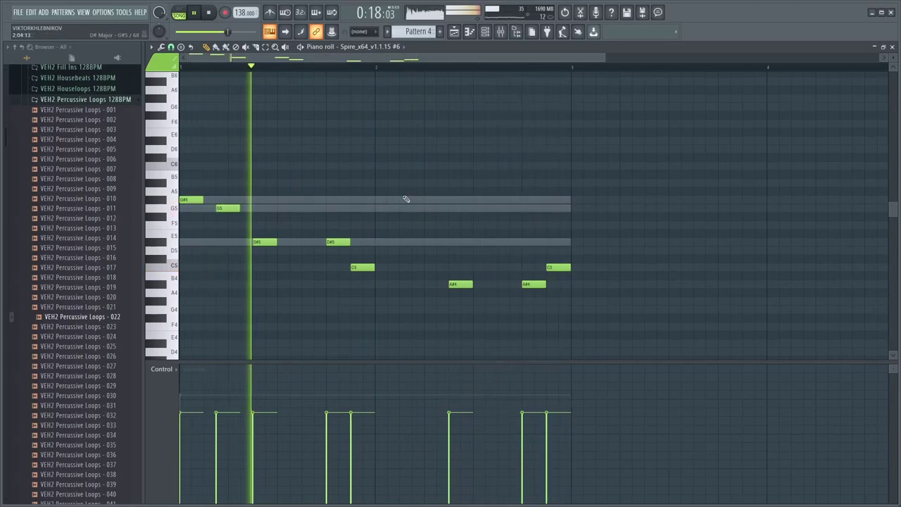
- Move the Spire melody out of Pattern 4 and paste it into the empty Pattern 9
scroll(362, 135, down, 2)
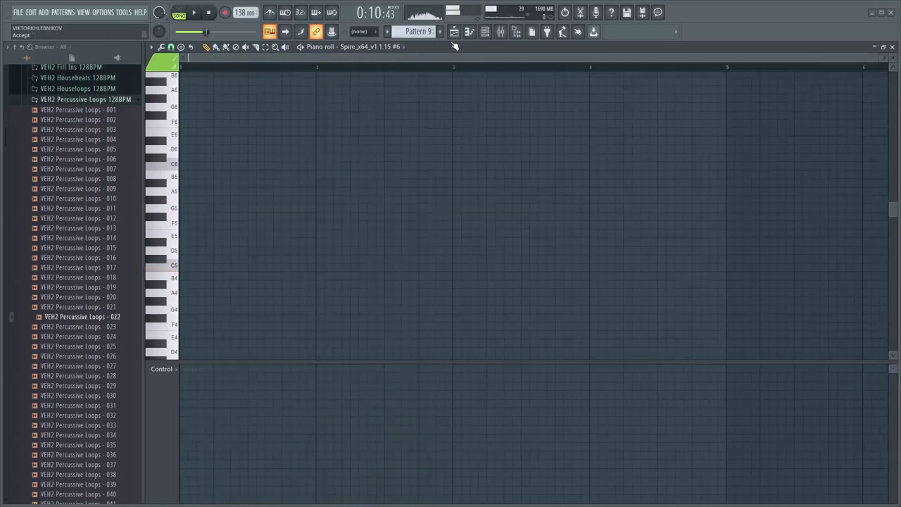
key(ctrl+v)
key(space)
- Place Pattern 9 on Track 5 at bar 9 and duplicate it three times to fill through bar 16
click(455, 33)
click(466, 173)
key(ctrl+b)
key(ctrl+b)
key(ctrl+b)
scroll(637, 209, down, 2)
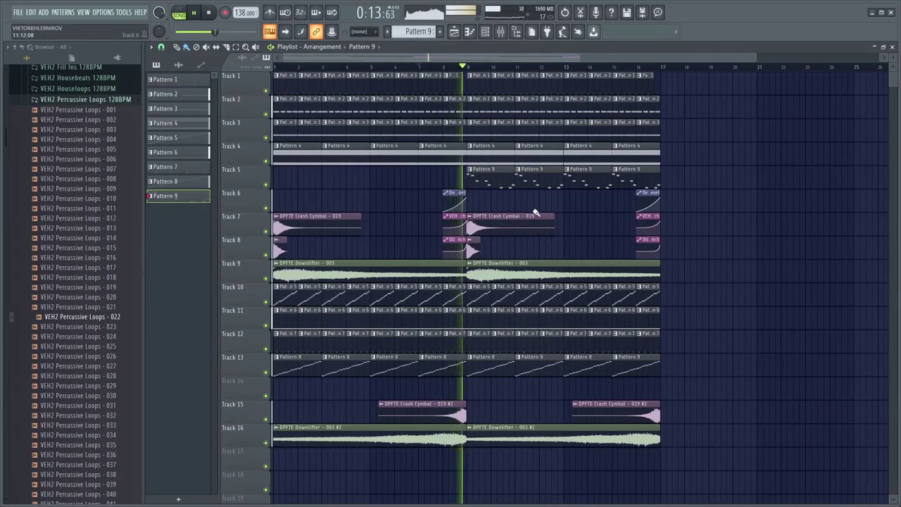
- Route the Spire_x64_v1.1.15 #6 channel to mixer track 15 and play the arrangement
key(F6)
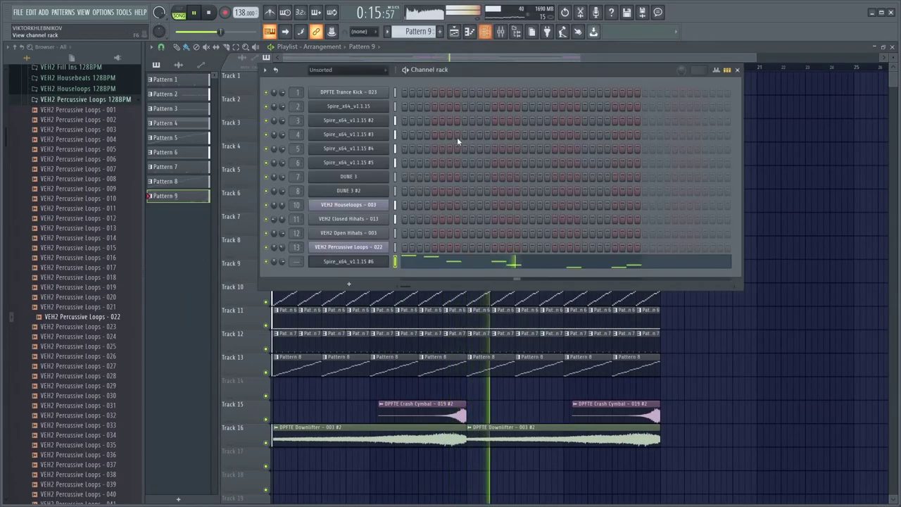
key(space)
key(F9)
key(space)
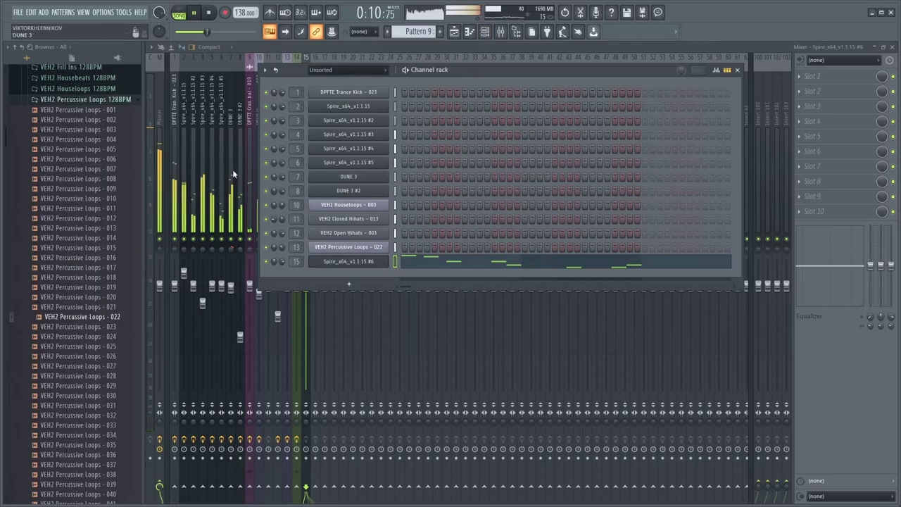
key(F6)
key(F6)
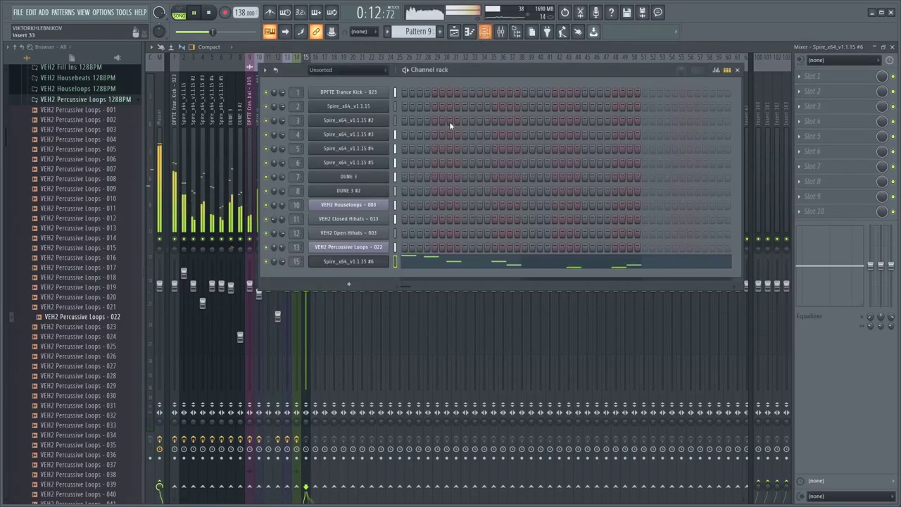
- Shape the sound of Spire #6 by adjusting oscillator 1's ctrlA, unison width and detune during playback
click(375, 262)
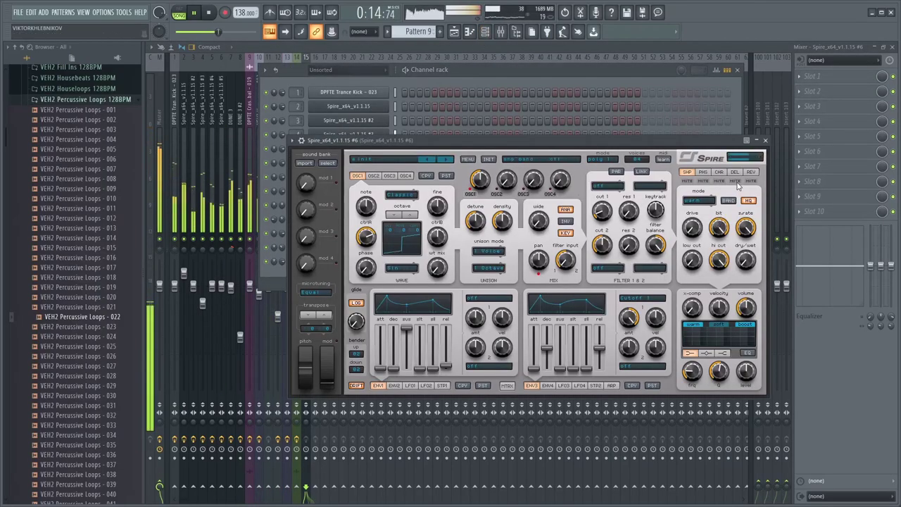
key(space)
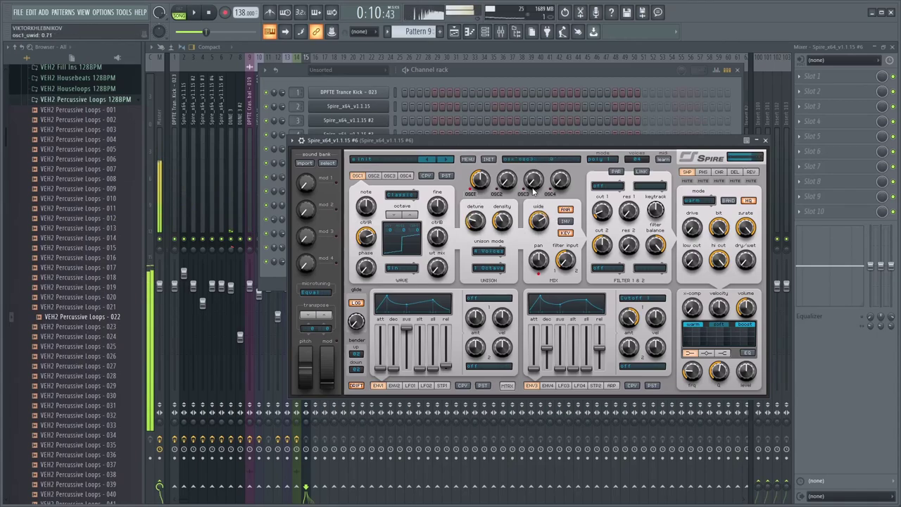
key(space)
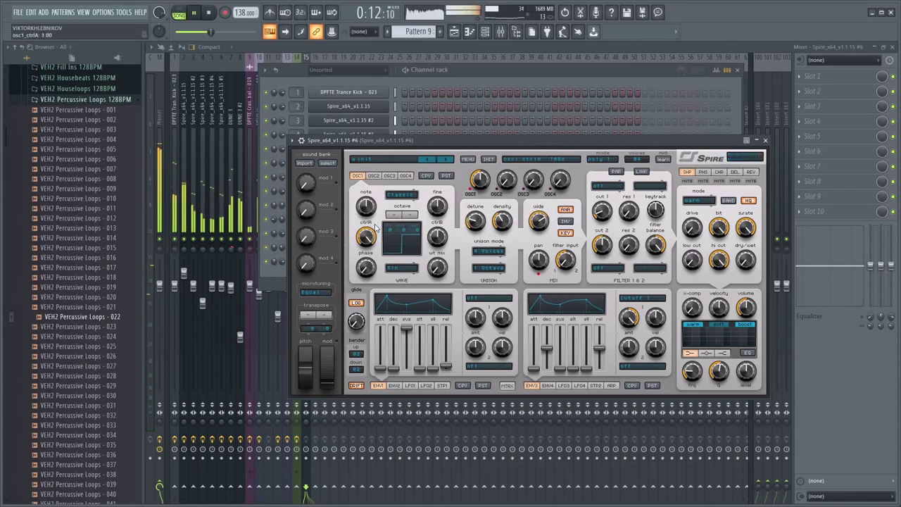
mouse_move(603, 197)
mouse_down()
mouse_move(597, 219)
mouse_move(603, 214)
mouse_up()
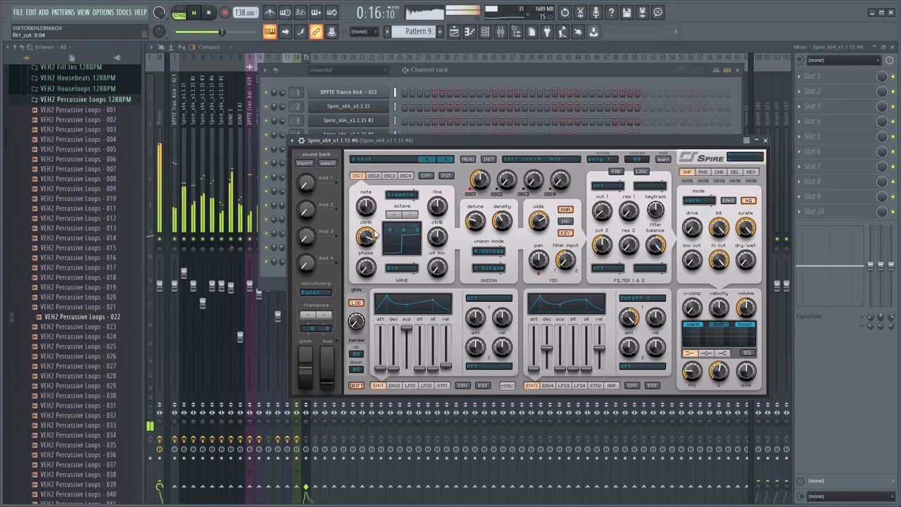
drag(475, 221, 491, 260)
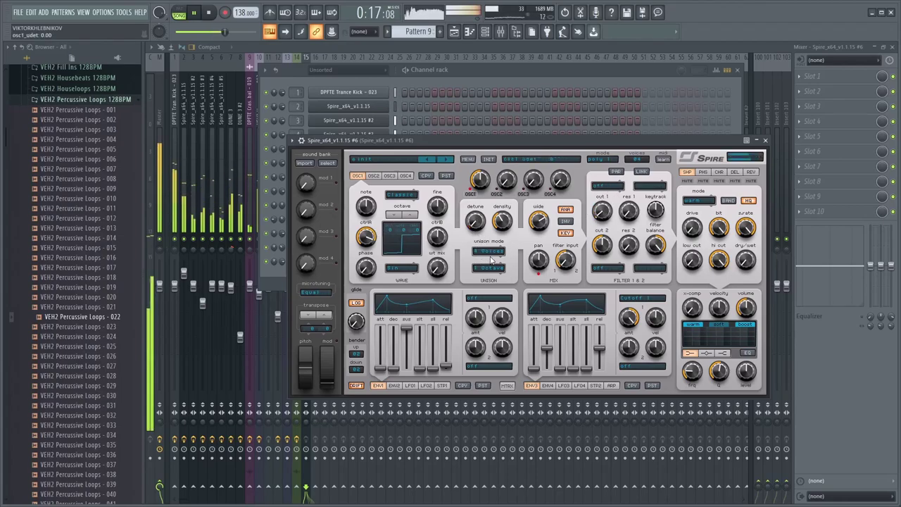
- Set Spire #6's reverb dry/wet to about 0.66, audition from bar 9, and reopen the synth
click(751, 172)
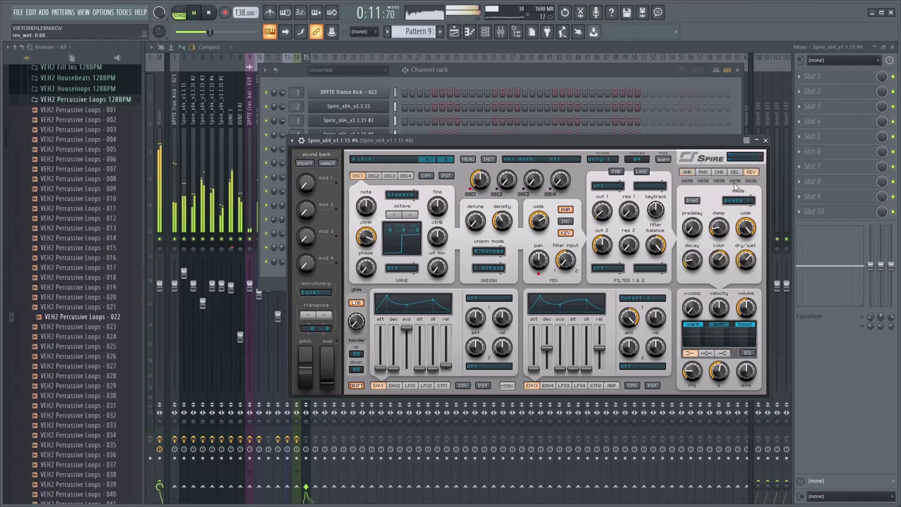
click(454, 32)
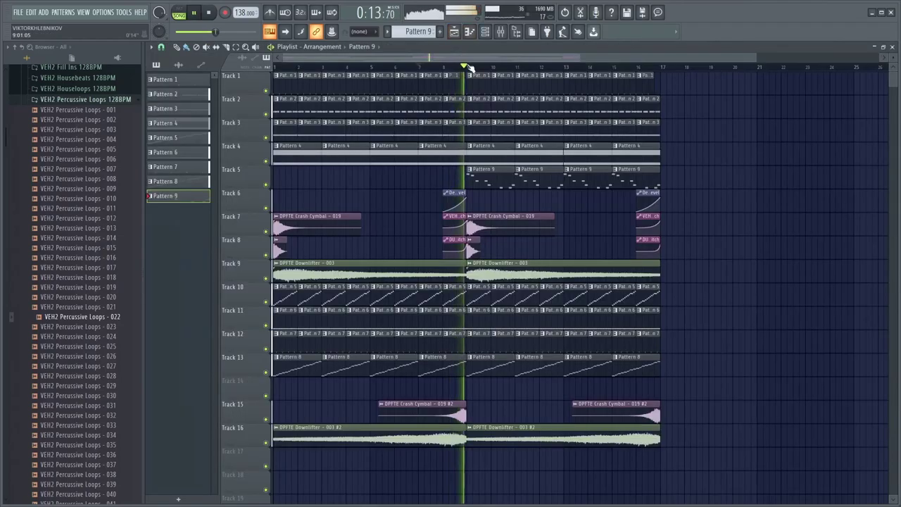
key(F9)
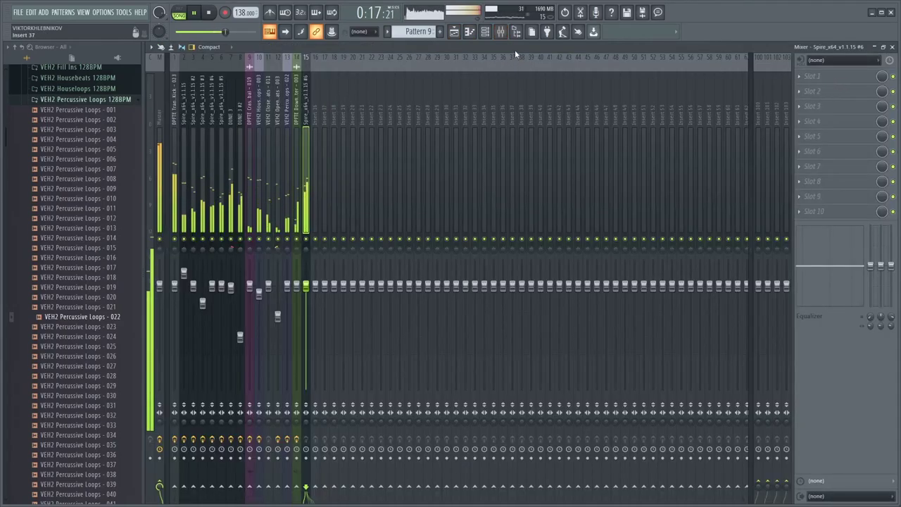
click(485, 32)
click(369, 261)
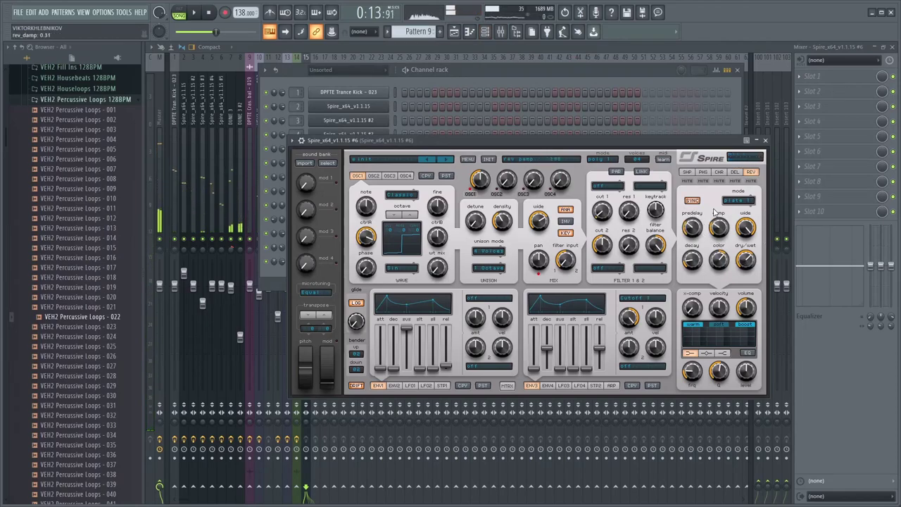
- Adjust the reverb's damping, compare it with sync off and on, and set the decay to about 0.68
key(space)
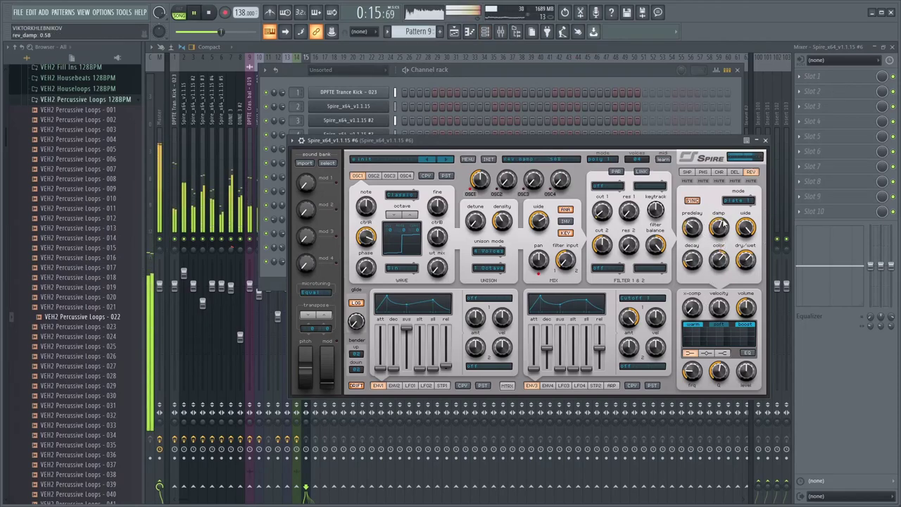
drag(722, 226, 723, 223)
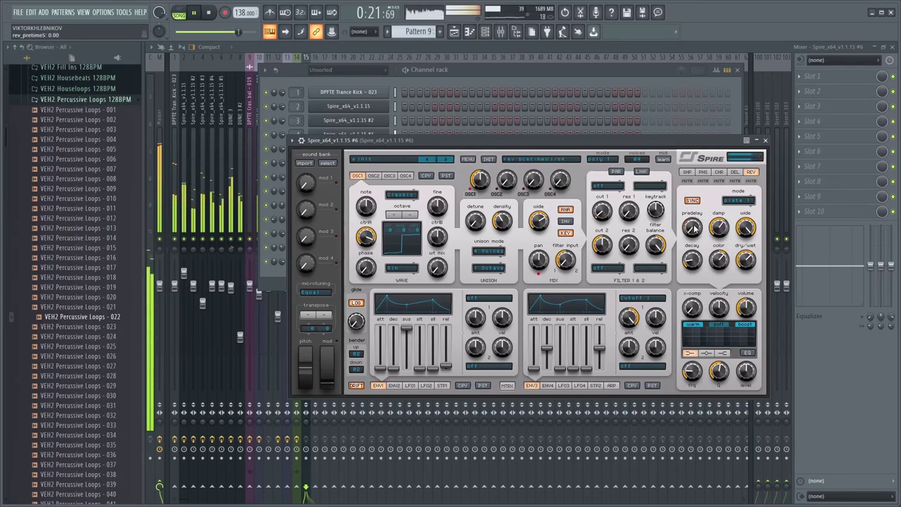
click(693, 202)
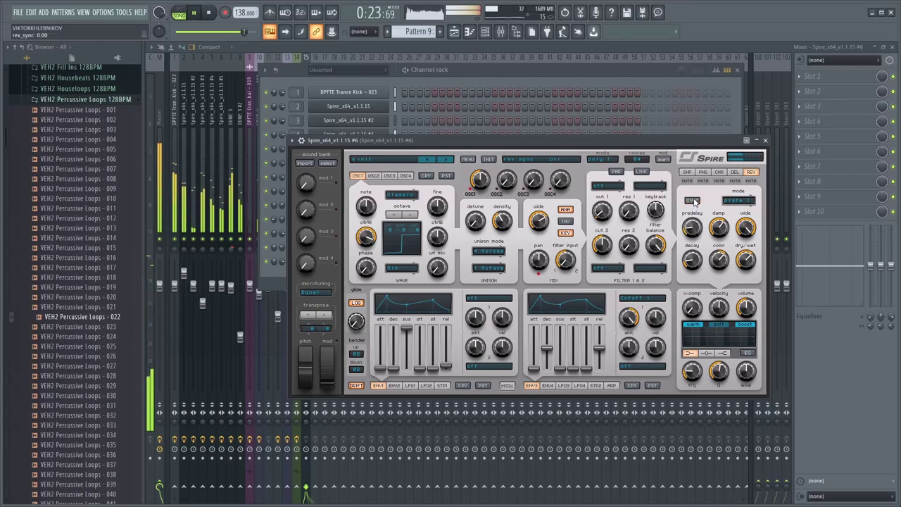
click(693, 201)
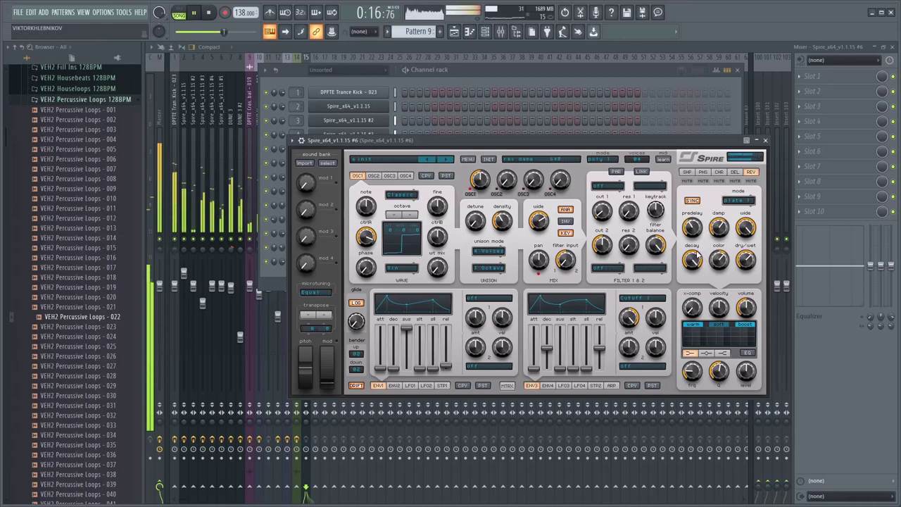
scroll(693, 260, down, 1)
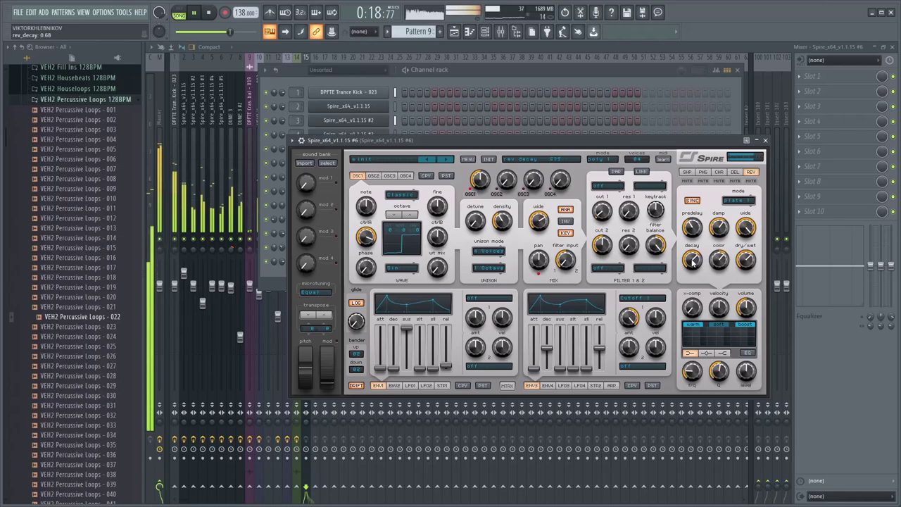
- Balance Spire #6's effects with reverb dry/wet about 0.56 and delay dry/wet about 0.37, and adjust the delay width
click(735, 173)
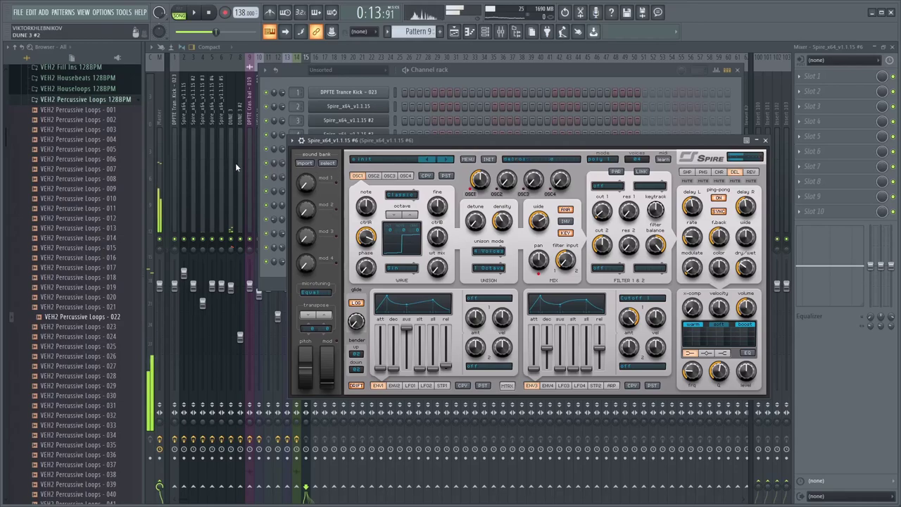
click(750, 172)
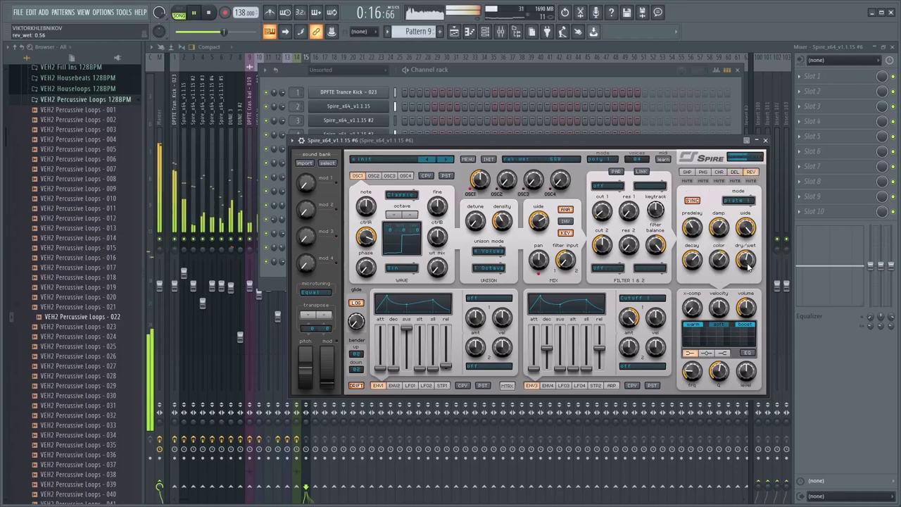
click(734, 172)
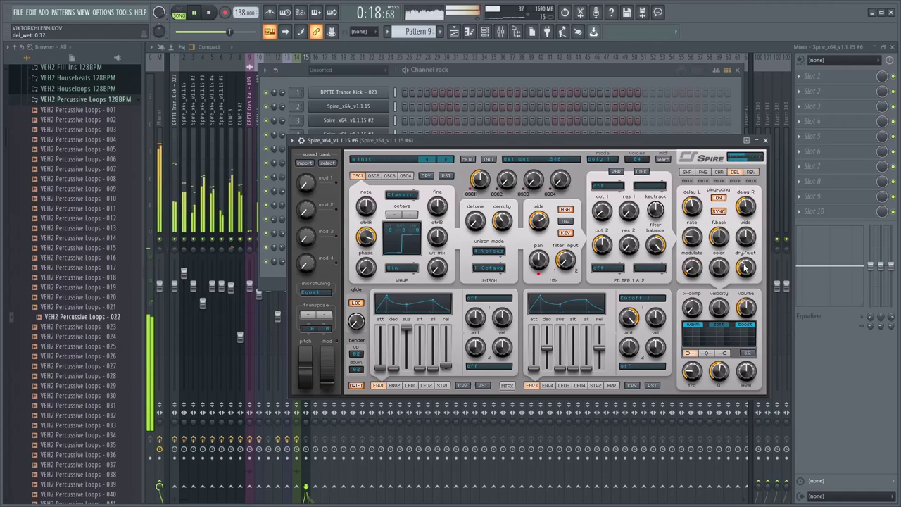
drag(746, 243, 746, 245)
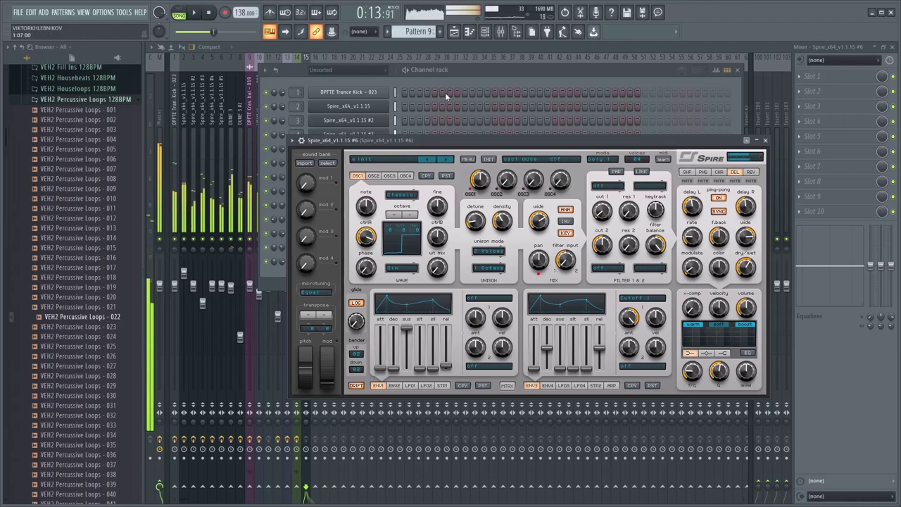
- Audition the arrangement with the Pattern 9 melody from bar 9 in the playlist
click(454, 32)
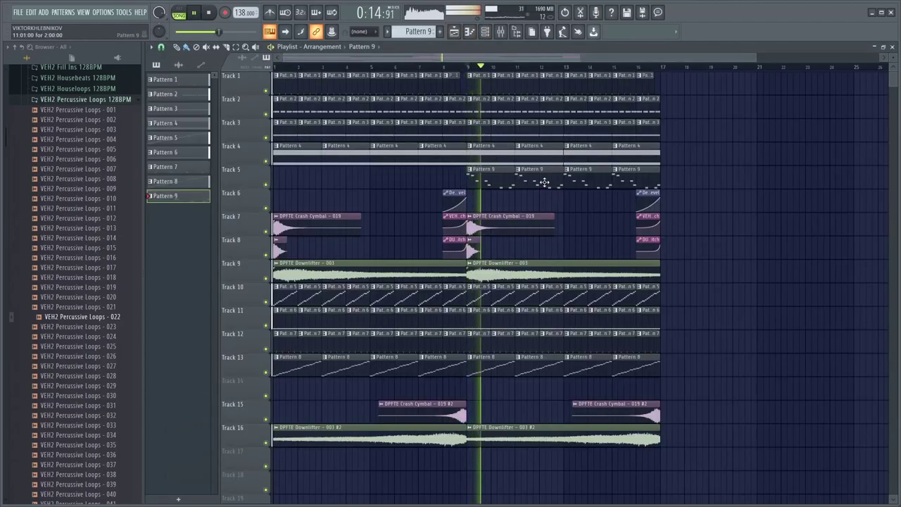
scroll(556, 197, up, 2)
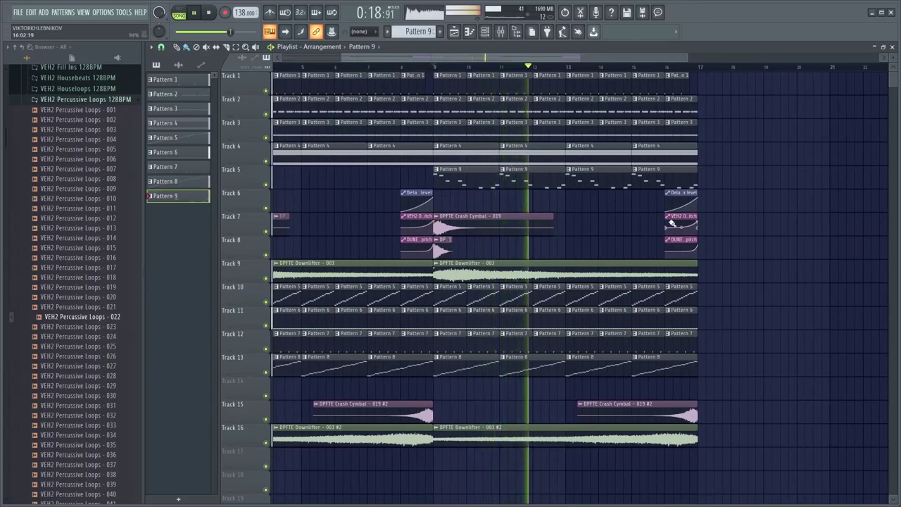
scroll(588, 206, up, 1)
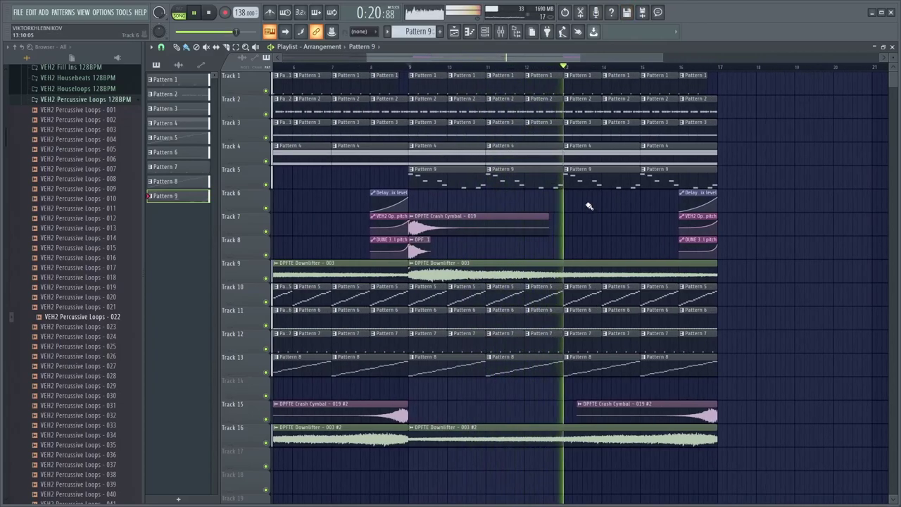
scroll(588, 205, down, 2)
- Reopen Spire #6 and reduce oscillator 1's unison to a single voice
key(F6)
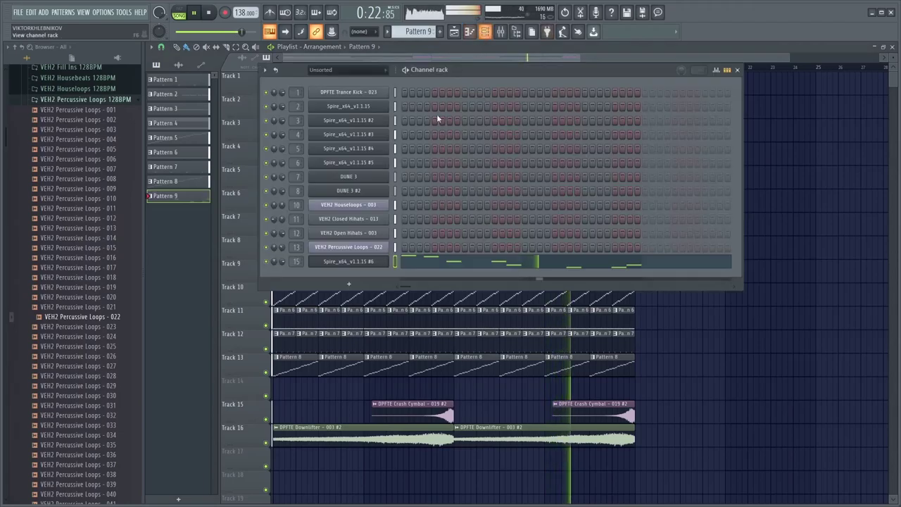
click(371, 260)
drag(499, 258, 498, 269)
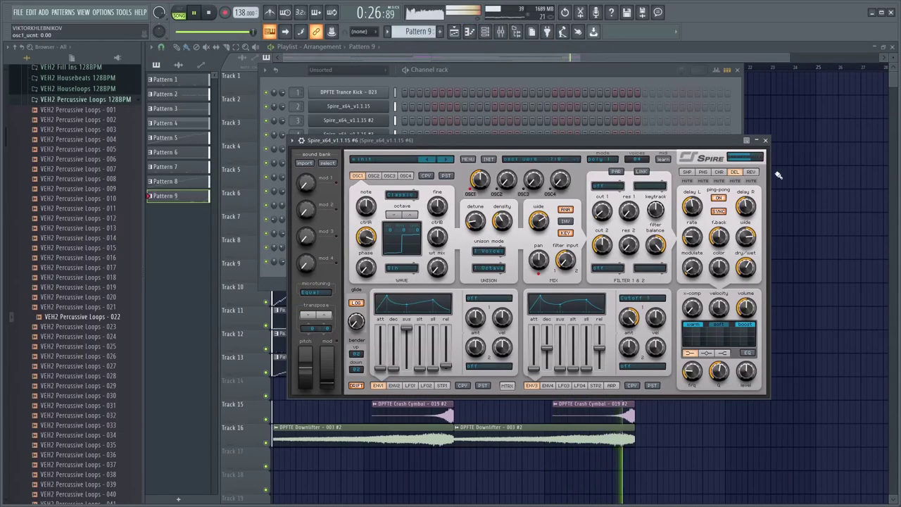
- Stop playback and rename Pattern 9 as Melody
click(777, 174)
scroll(493, 67, up, 2)
key(space)
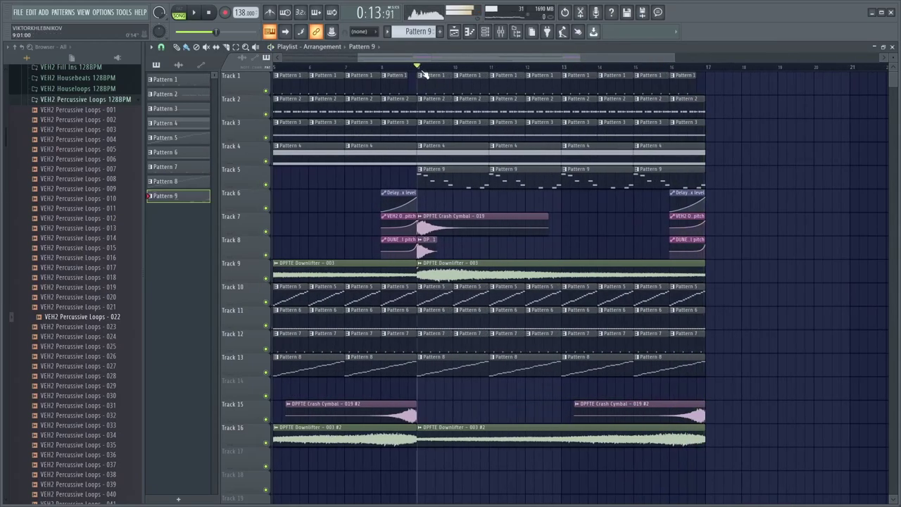
double_click(437, 182)
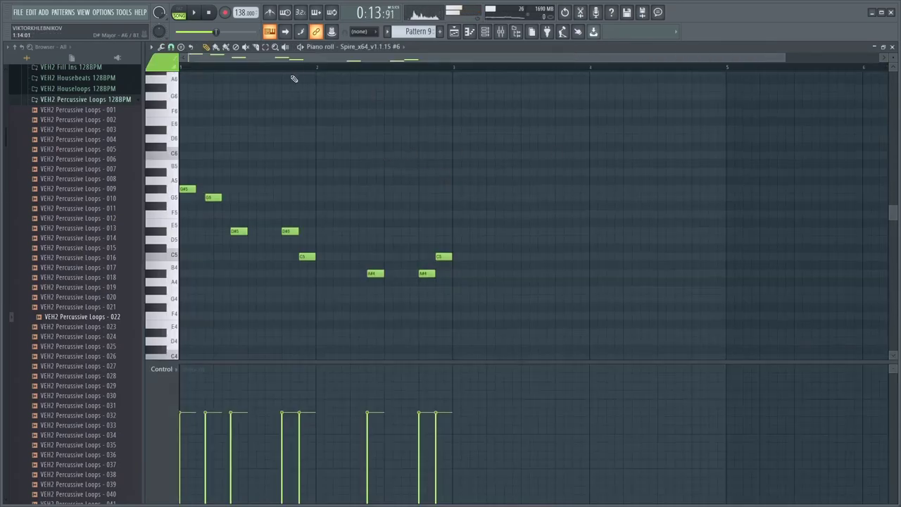
mouse_move(305, 83)
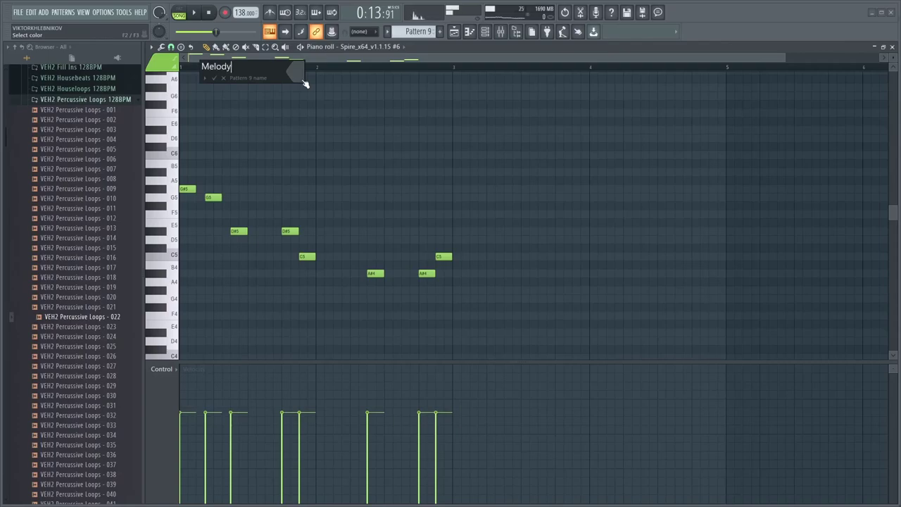
key(Return)
key(F5)
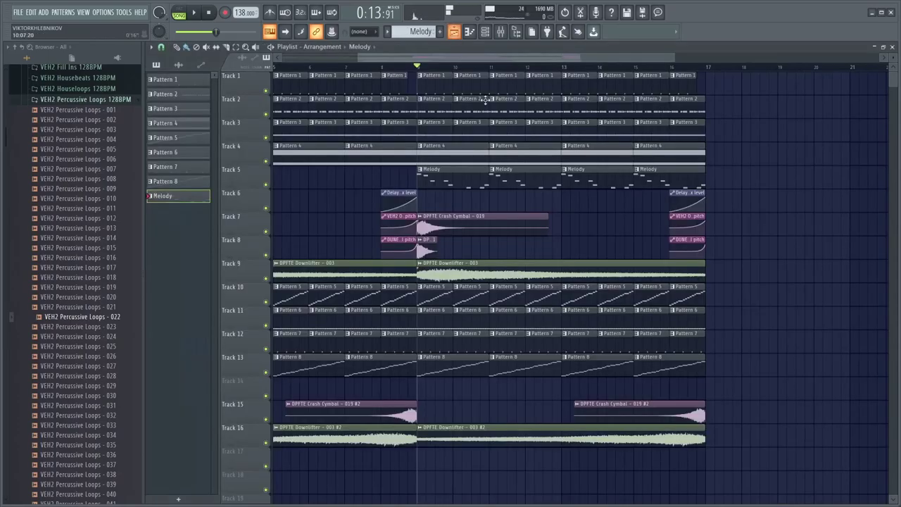
- Delete the three repeated Melody clips on Track 5, keeping only the clip at bar 9
right_click(504, 175)
right_click(577, 175)
right_click(661, 175)
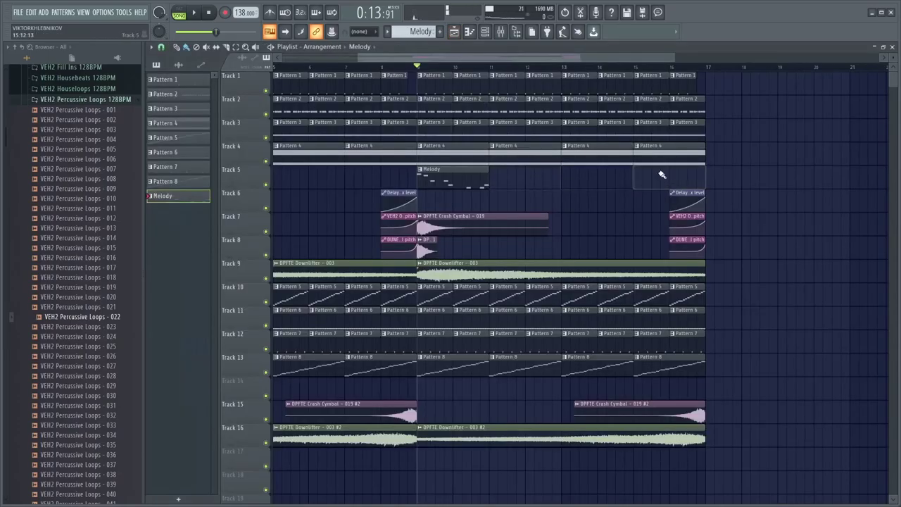
- Duplicate the two-bar Melody notes in the piano roll to fill four bars, and audition them
double_click(473, 179)
key(space)
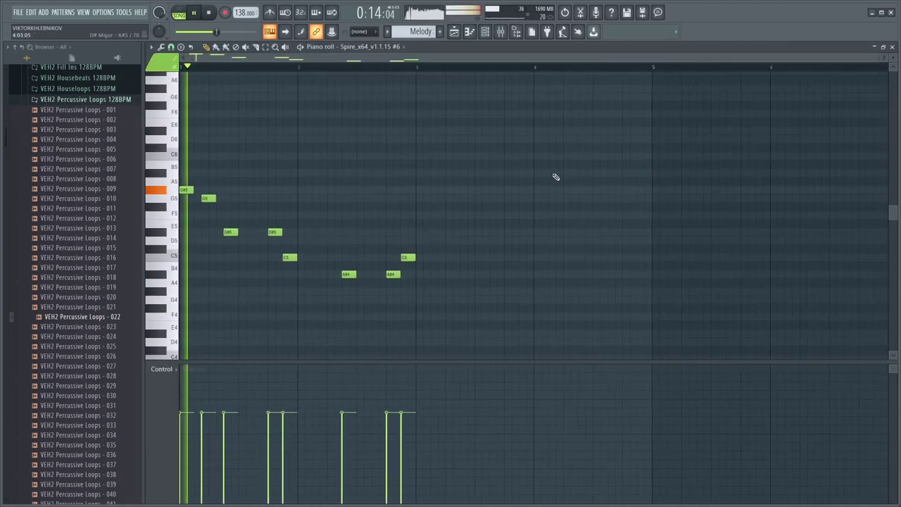
key(ctrl+b)
scroll(425, 161, up, 1)
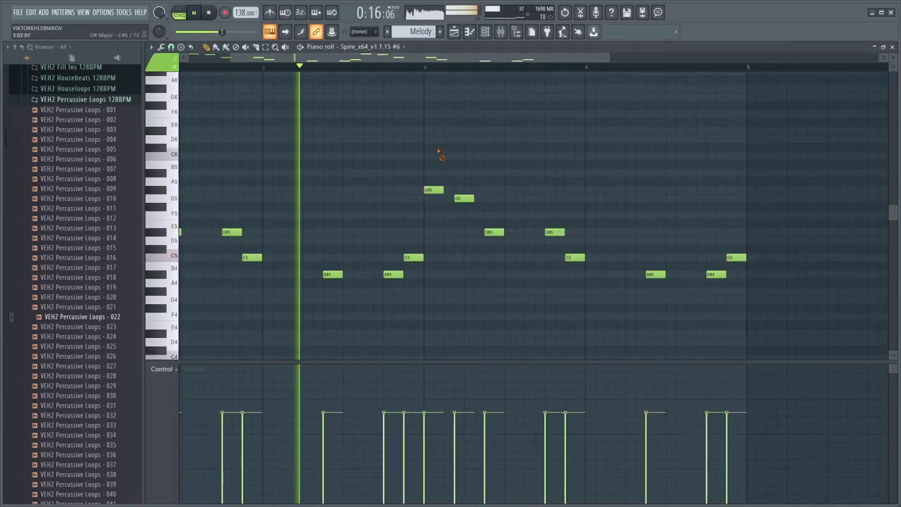
key(space)
- Switch off Spire #6's built-in delay and load Fruity Delay 3 in slot 1 of its mixer track
click(485, 32)
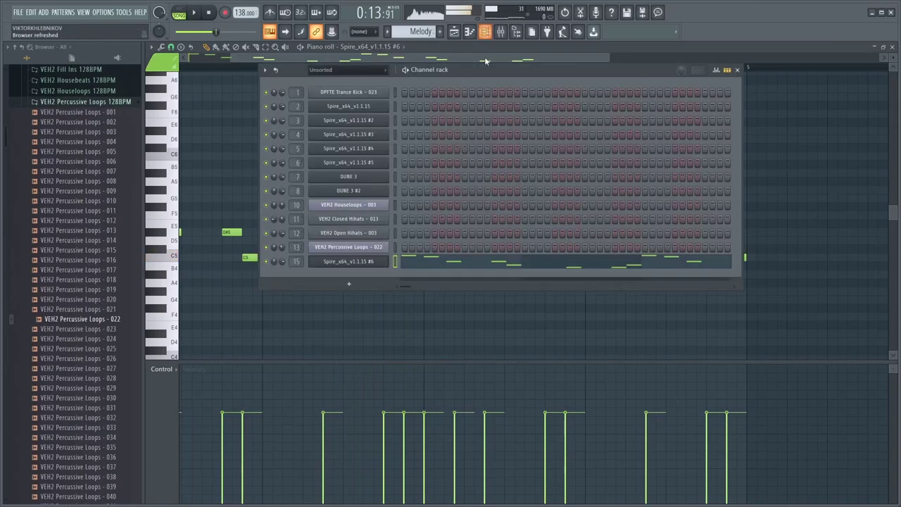
click(349, 260)
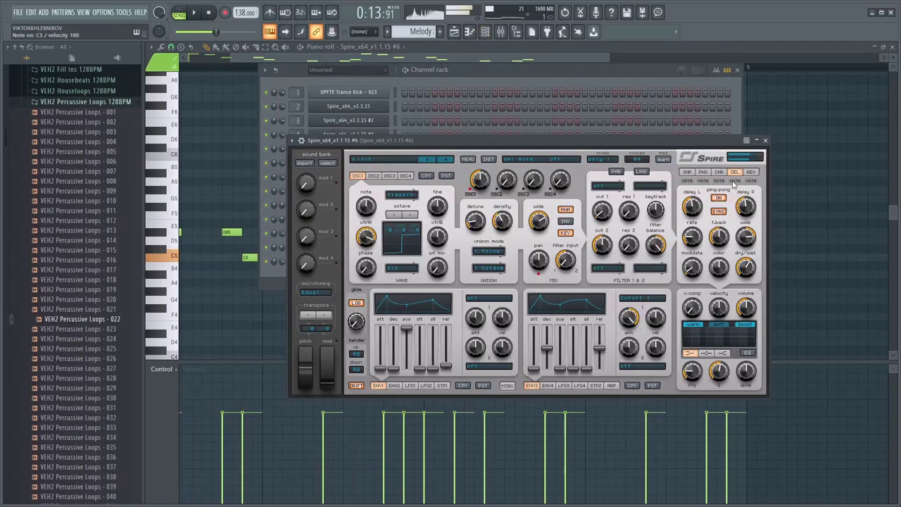
click(501, 32)
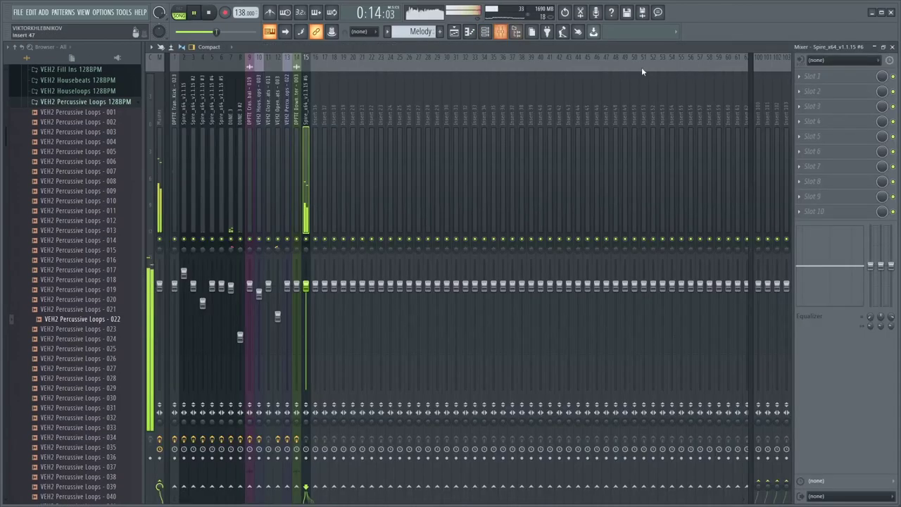
click(821, 79)
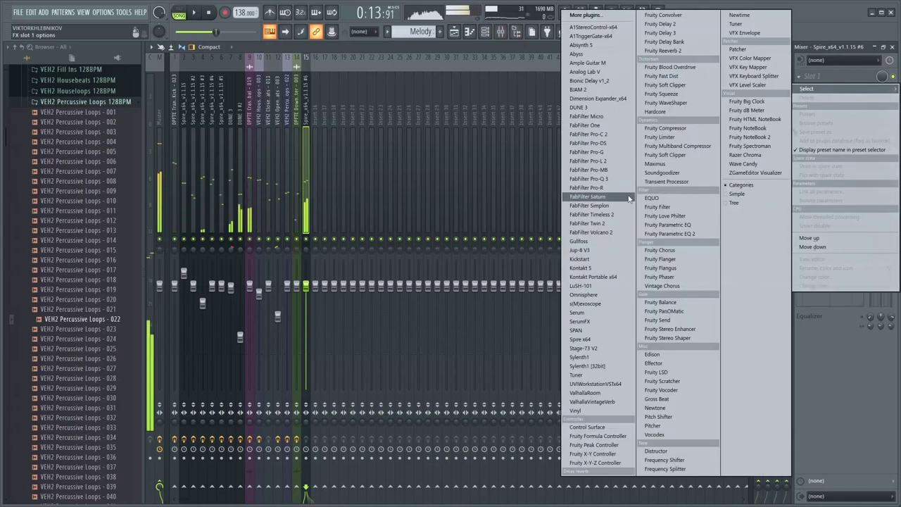
click(687, 35)
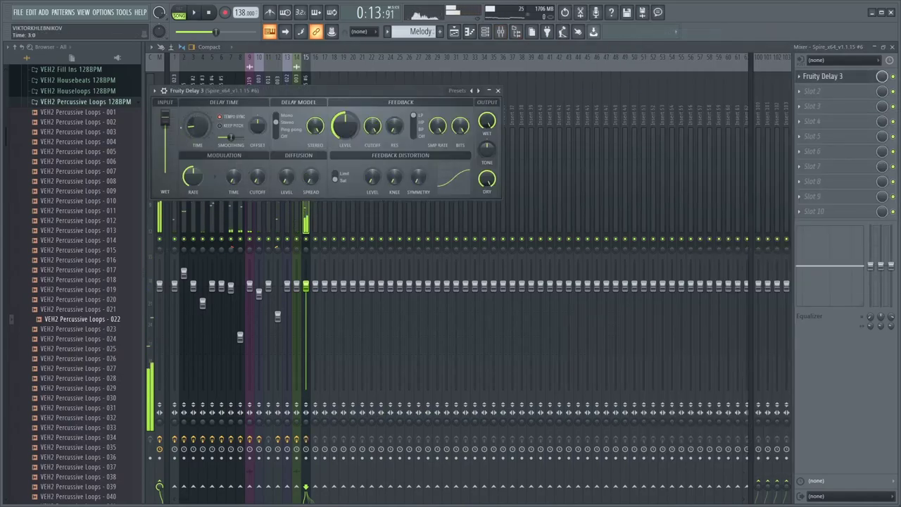
- Set Fruity Delay 3's delay model to Ping pong and audition it with the arrangement
click(295, 130)
drag(316, 91, 513, 111)
key(space)
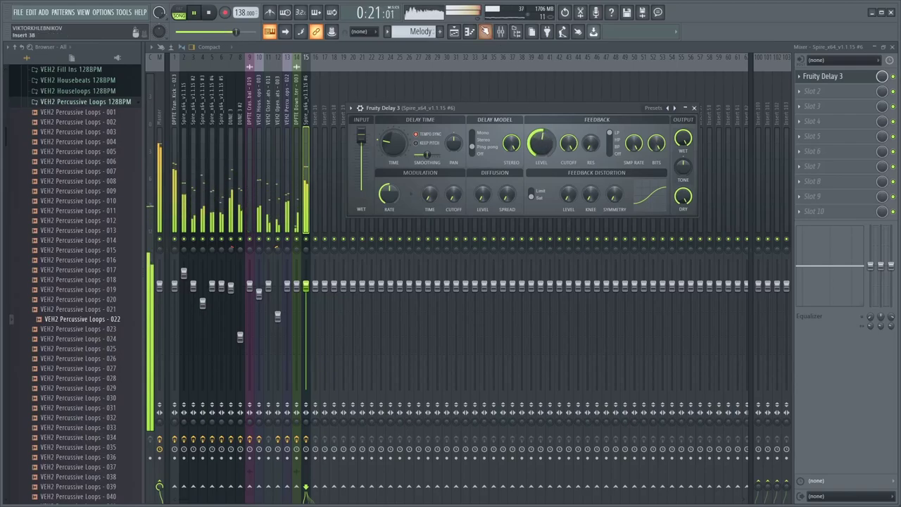
- Change the Melody's last three notes in bar 4 to F5, D#5 and A#5, and audition the phrase
click(461, 33)
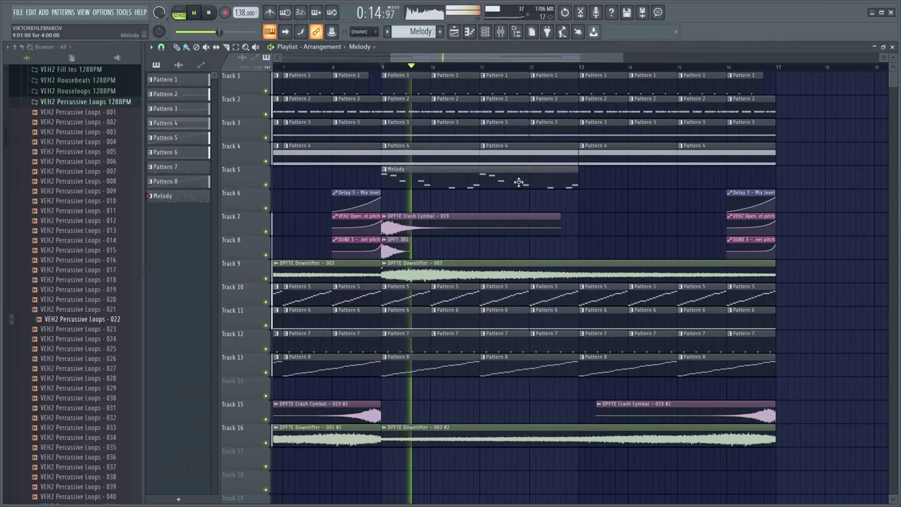
double_click(396, 188)
click(674, 226)
drag(674, 225, 675, 160)
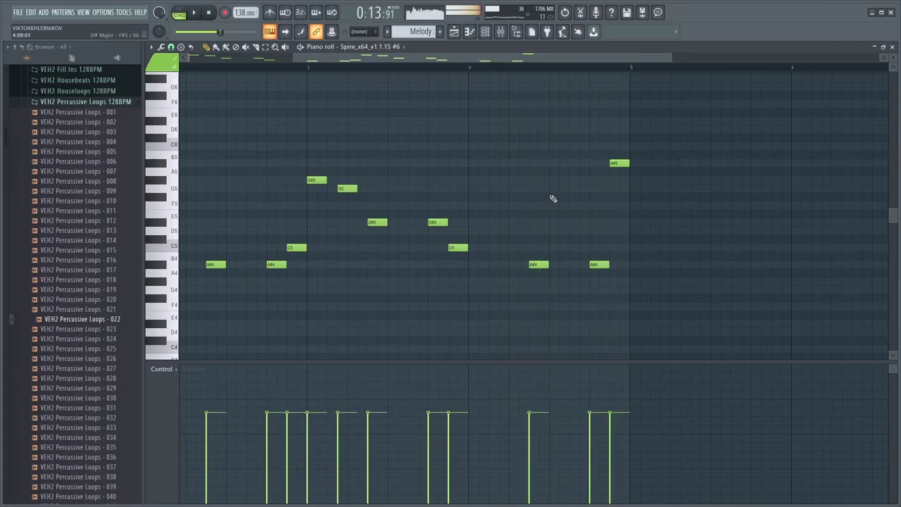
drag(535, 265, 535, 204)
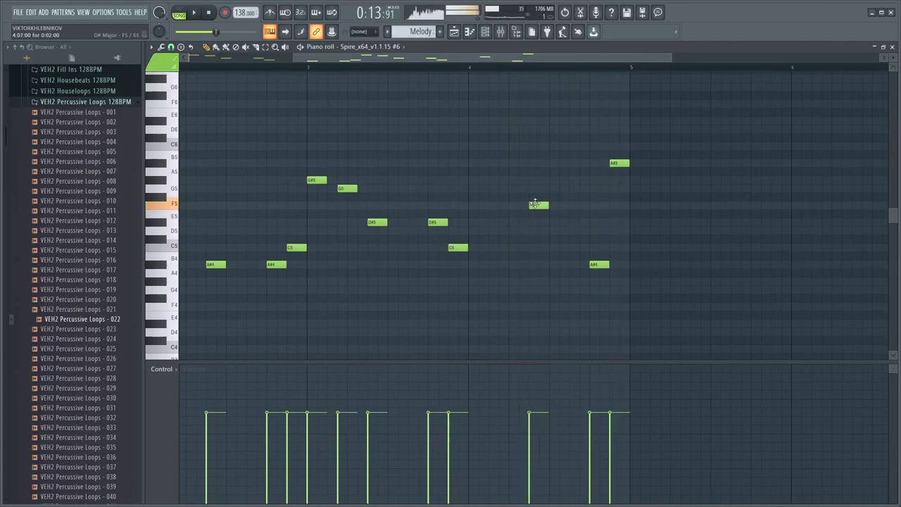
scroll(524, 186, down, 2)
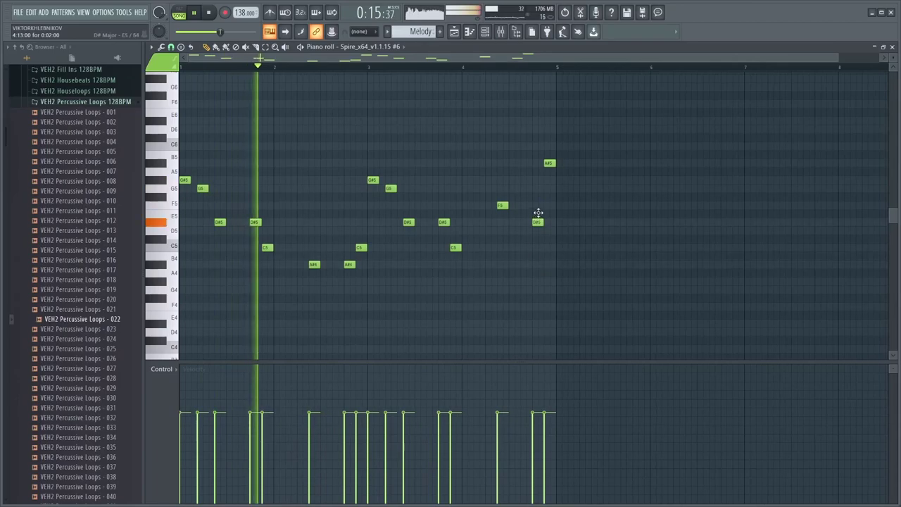
scroll(472, 157, up, 1)
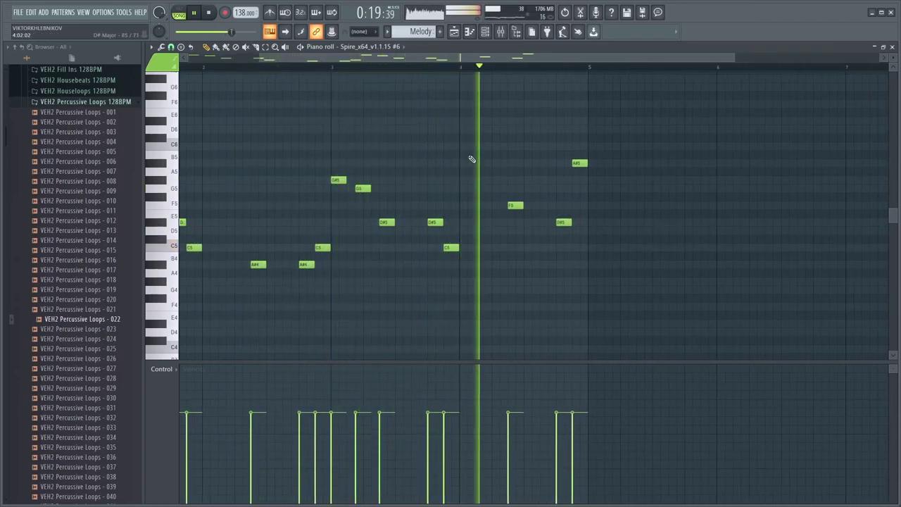
- Audition the fourth bar with its second-to-last note at G#5 and at G5, and lower the last note to G#5
key(space)
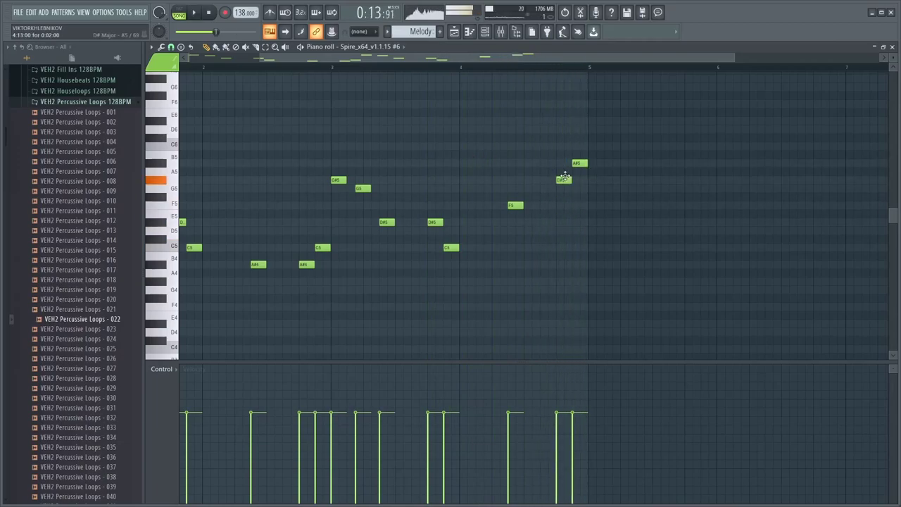
key(space)
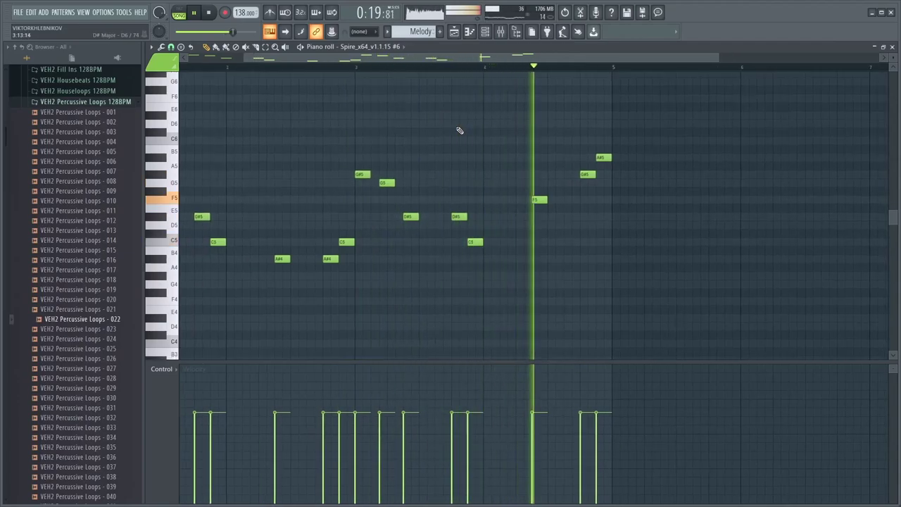
key(space)
drag(586, 181, 586, 185)
key(space)
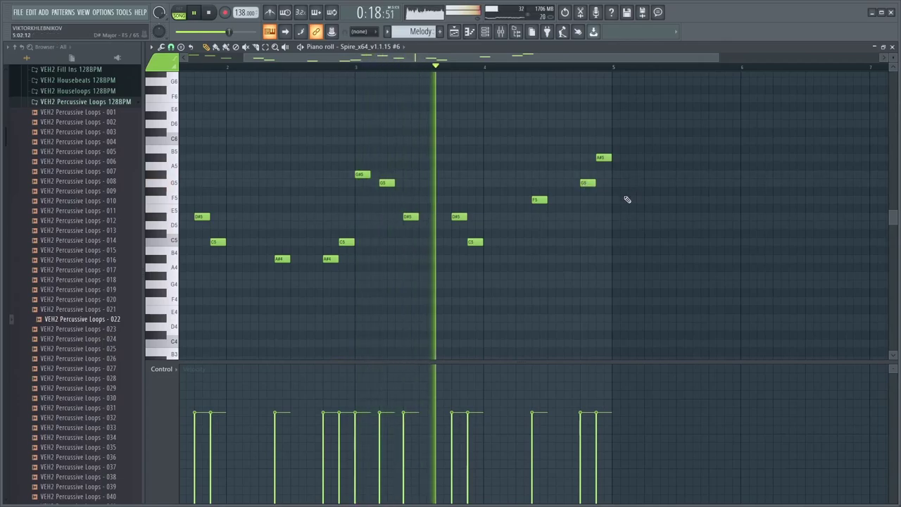
scroll(598, 187, down, 2)
key(space)
drag(524, 159, 525, 176)
key(space)
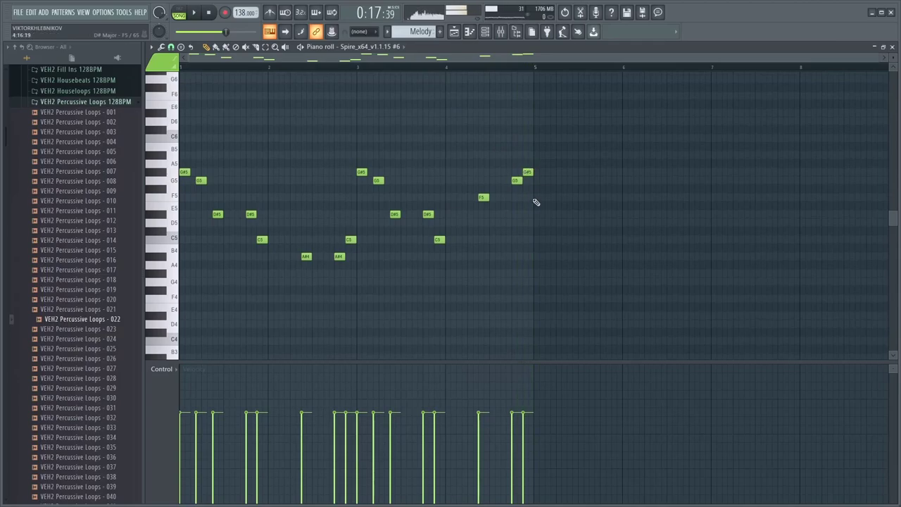
- Try extending the Melody with a copy of bars 3 and 4 starting at bar 5, and delete the copied notes
drag(553, 143, 365, 271)
key(ctrl+b)
key(space)
click(539, 203)
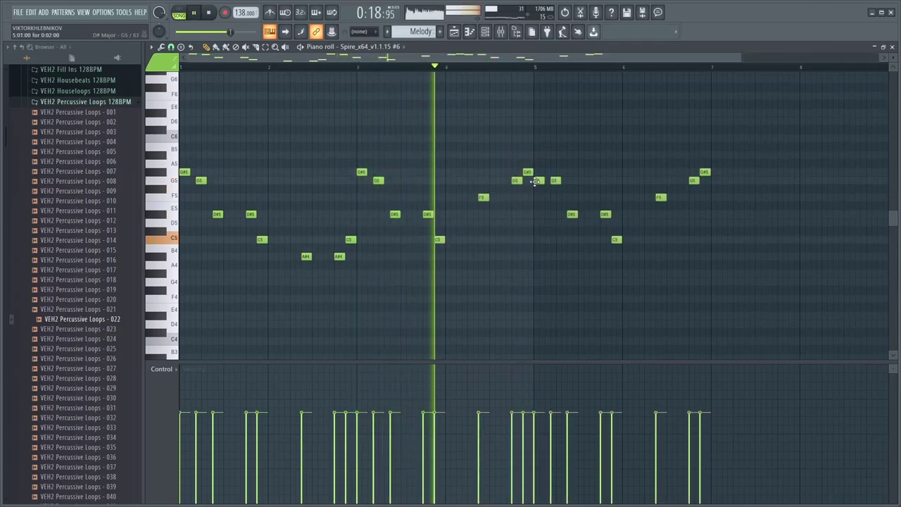
scroll(418, 153, up, 2)
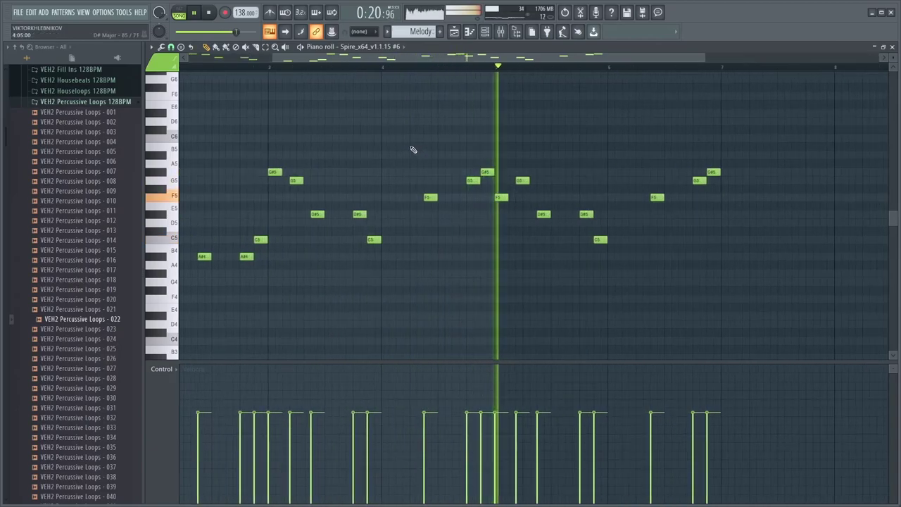
key(space)
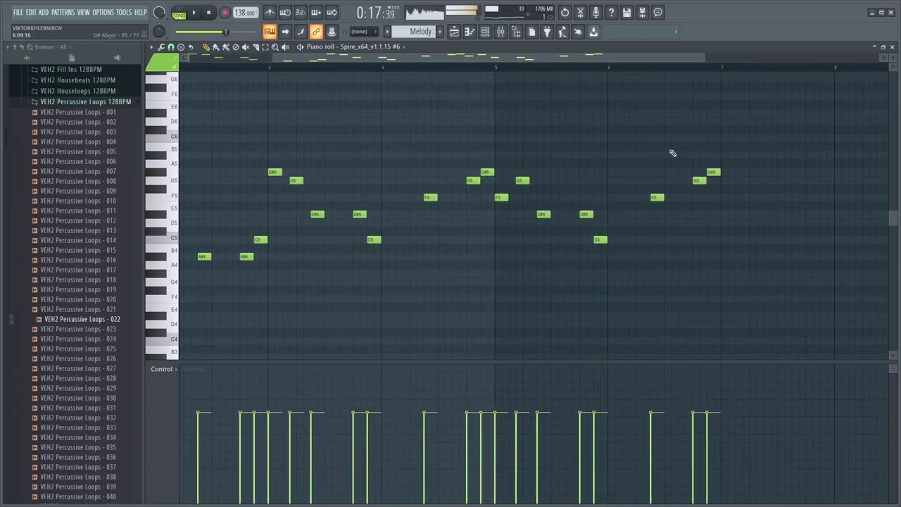
drag(737, 126, 495, 274)
key(Delete)
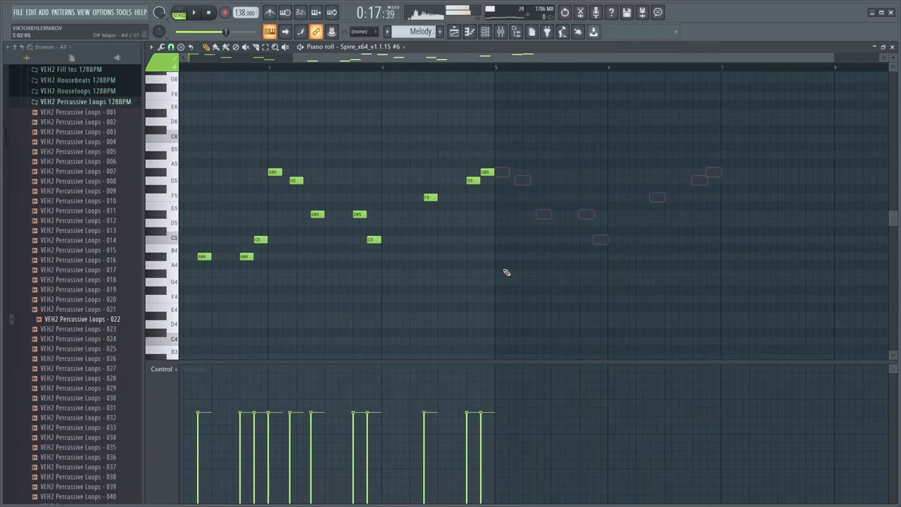
scroll(423, 177, down, 2)
- Lower the fourth bar's G5 to C5 and its F5 to A#4, and audition the phrase
key(space)
key(space)
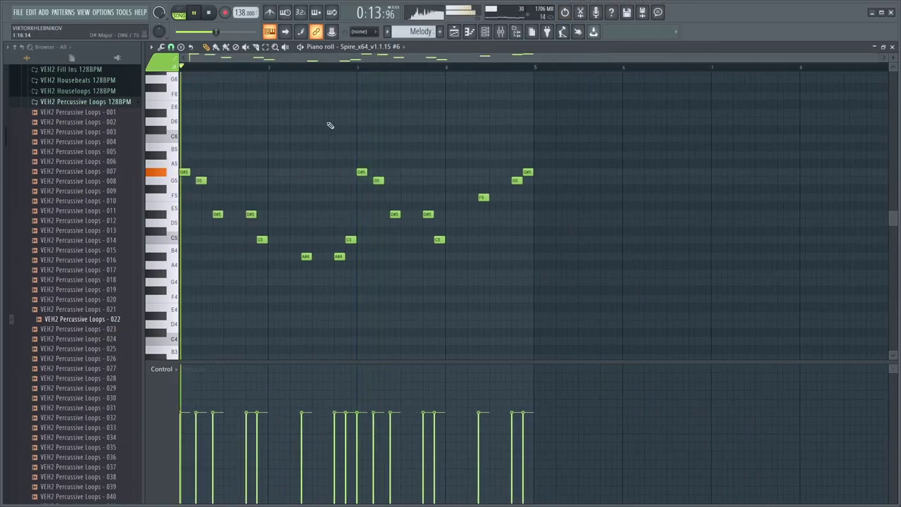
drag(516, 180, 511, 246)
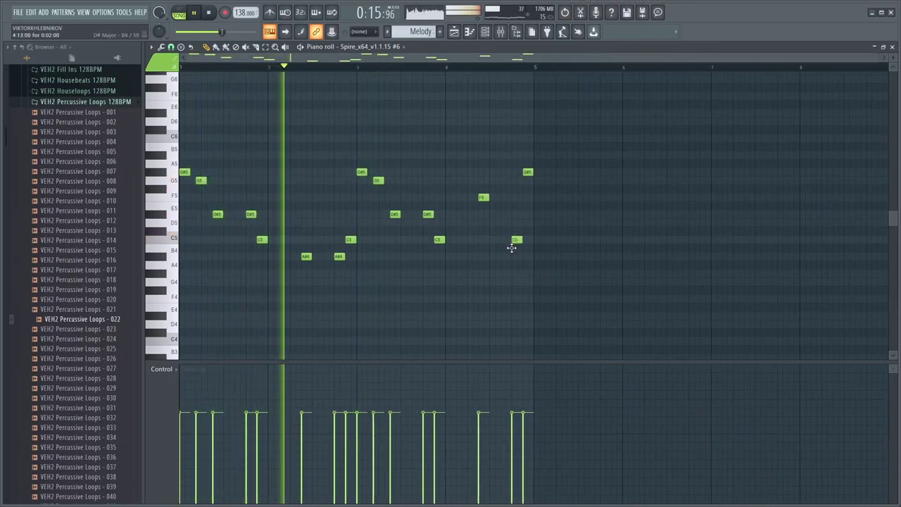
scroll(493, 232, up, 1)
drag(480, 199, 473, 263)
key(space)
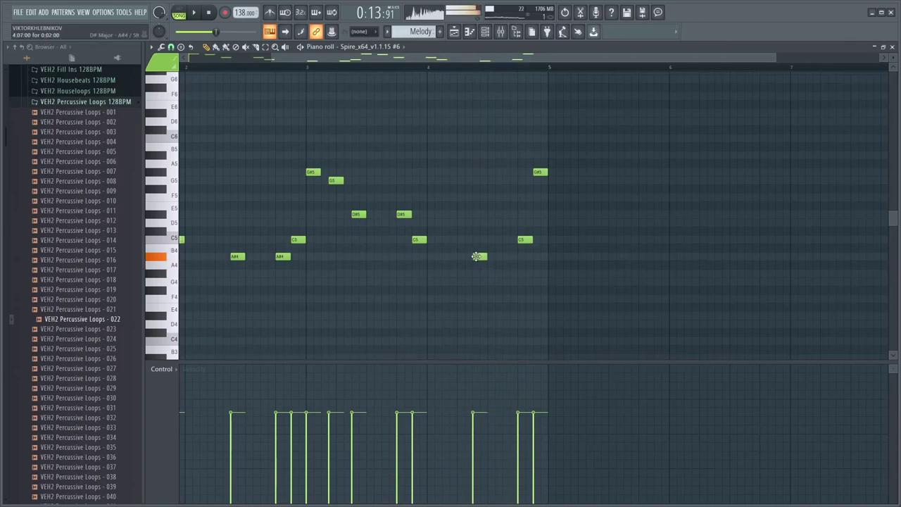
- Try the fourth bar's A#4 and C5 at earlier positions, and return them to 4:07 and 4:13
key(space)
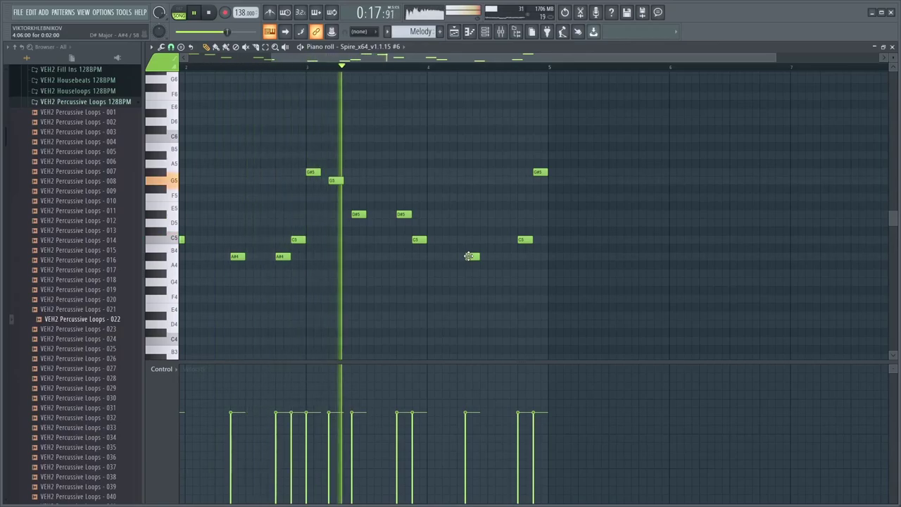
key(space)
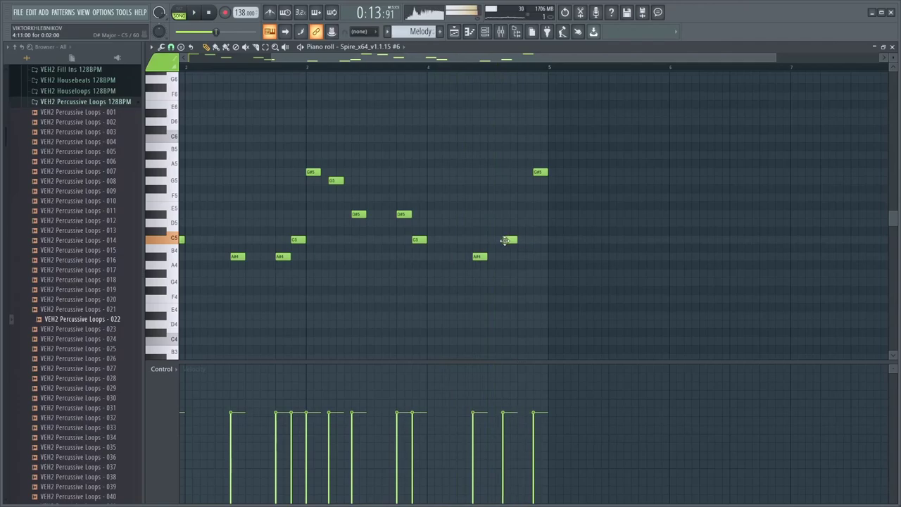
key(space)
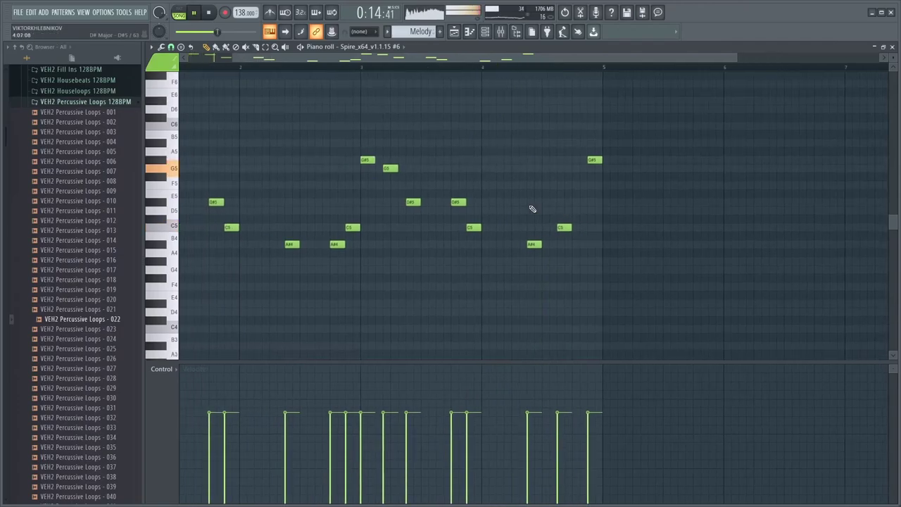
drag(567, 229, 583, 229)
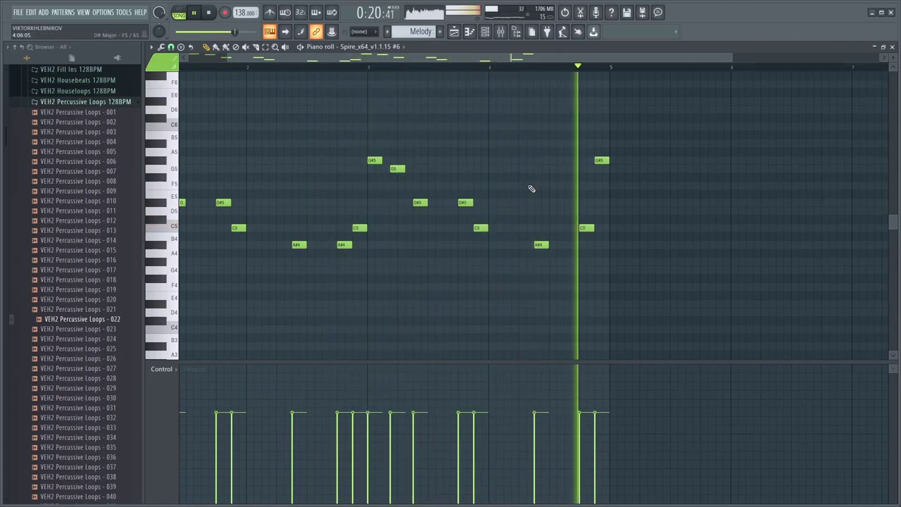
- Raise the Melody's last note to A#5 and audition it in the playlist
key(space)
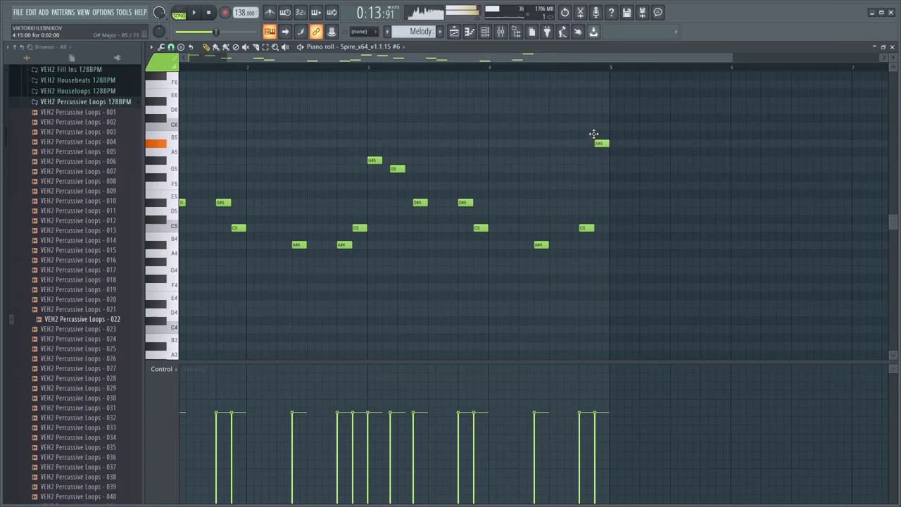
key(F5)
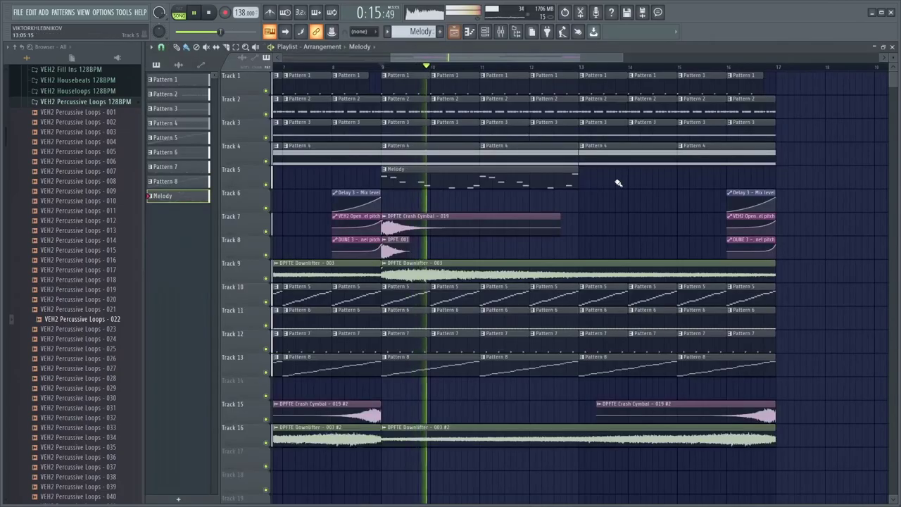
- Repeat the four-bar Melody clip at bar 13 on Track 5 and audition it
scroll(590, 215, down, 2)
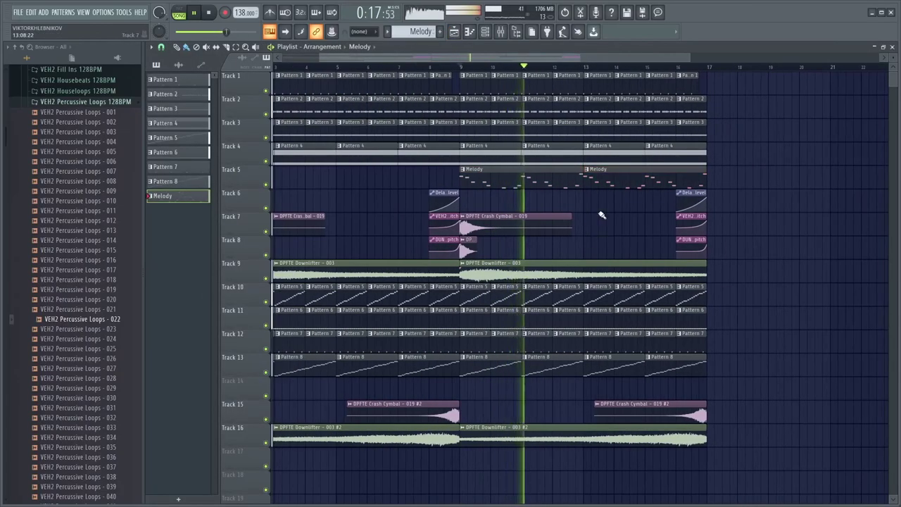
scroll(574, 208, right, 1)
scroll(555, 209, up, 1)
scroll(556, 210, up, 1)
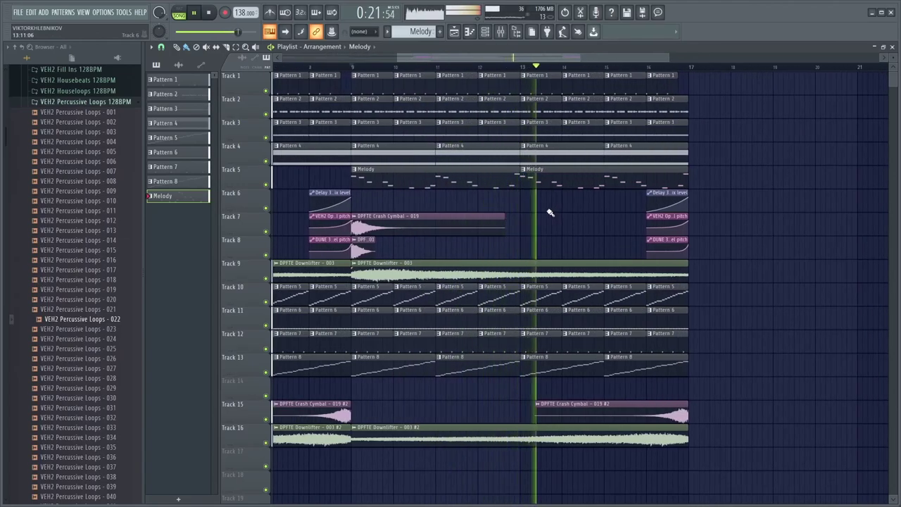
- Lower the Melody's last note to G#5 and audition the phrase from bar 9 in the playlist
key(F7)
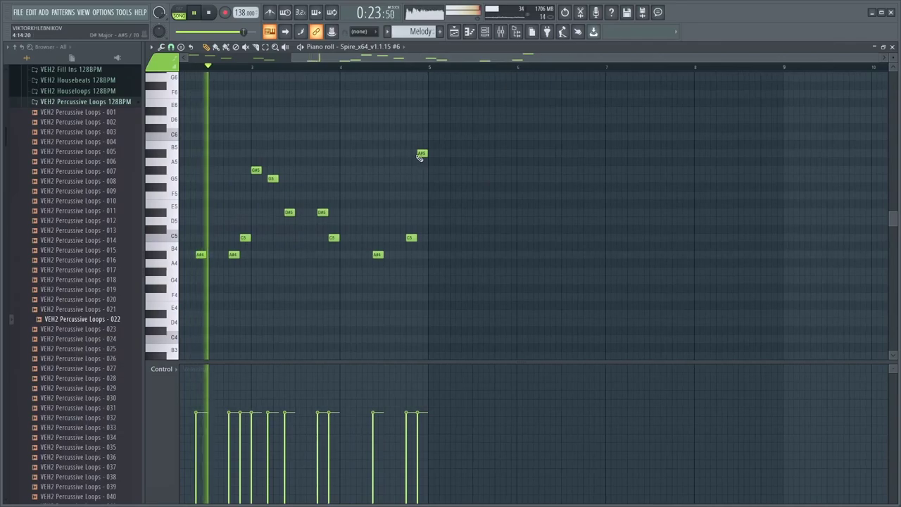
drag(421, 153, 432, 173)
scroll(378, 163, up, 2)
scroll(427, 155, left, 1)
key(space)
scroll(648, 184, left, 5)
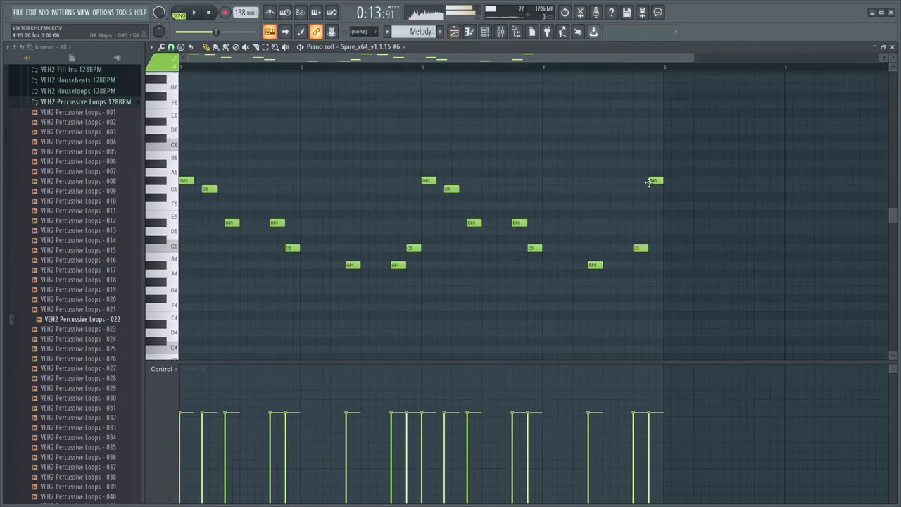
click(453, 31)
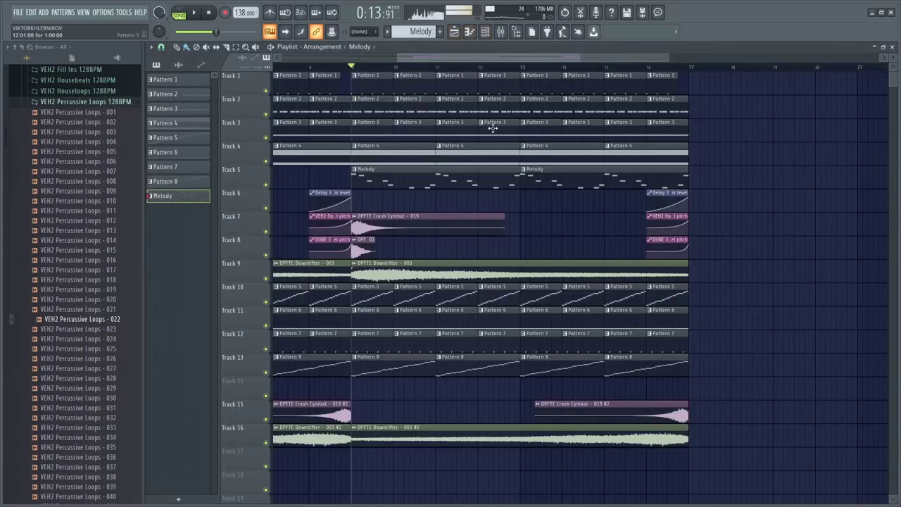
key(space)
scroll(503, 205, down, 2)
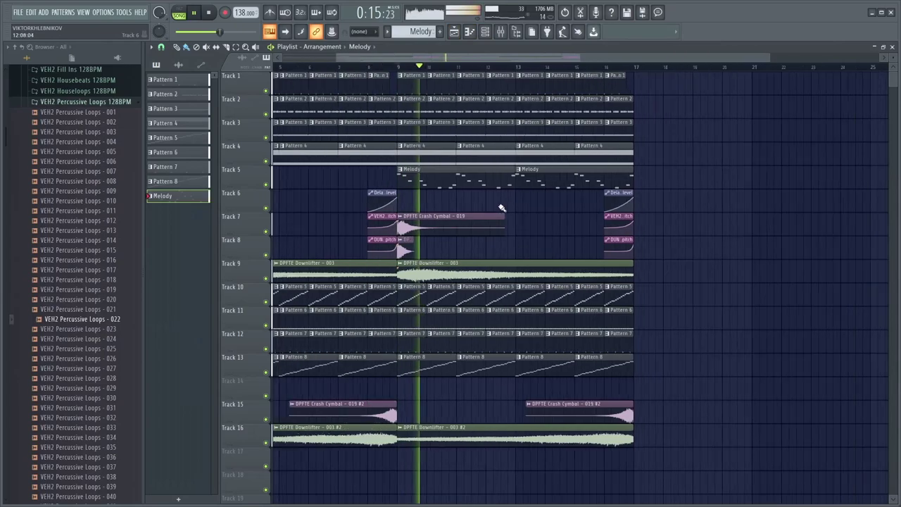
- Add Fruity Parametric EQ 2 to the melody's mixer track with a low cut, a band 3 dip, a band 4 boost and 3.8 dB at 5022 Hz
click(500, 32)
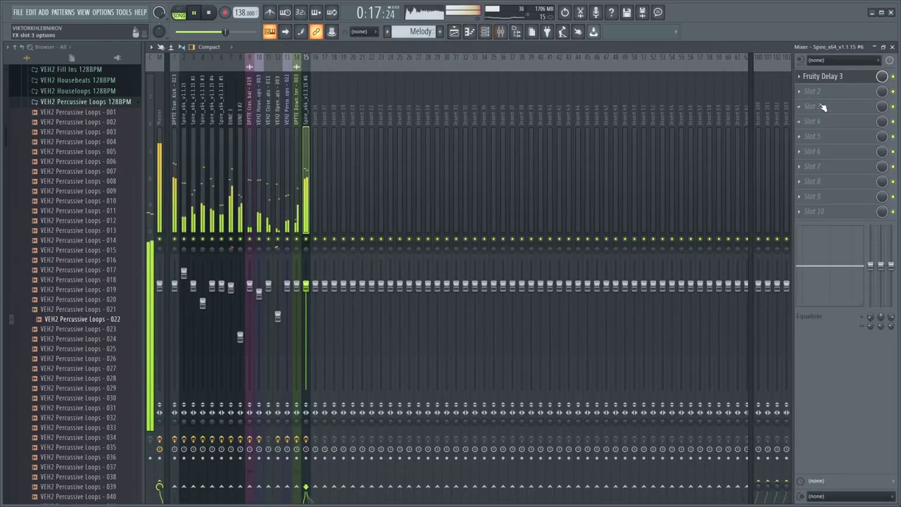
click(823, 107)
click(669, 233)
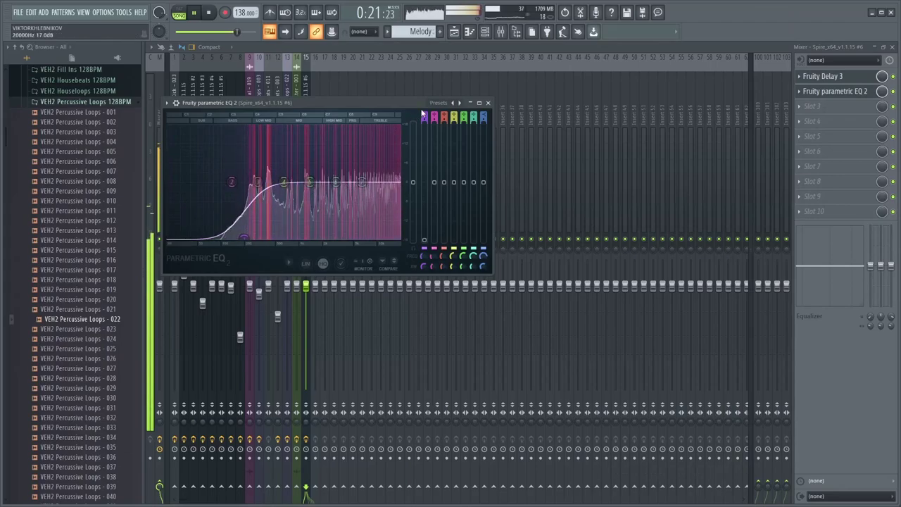
scroll(423, 116, down, 2)
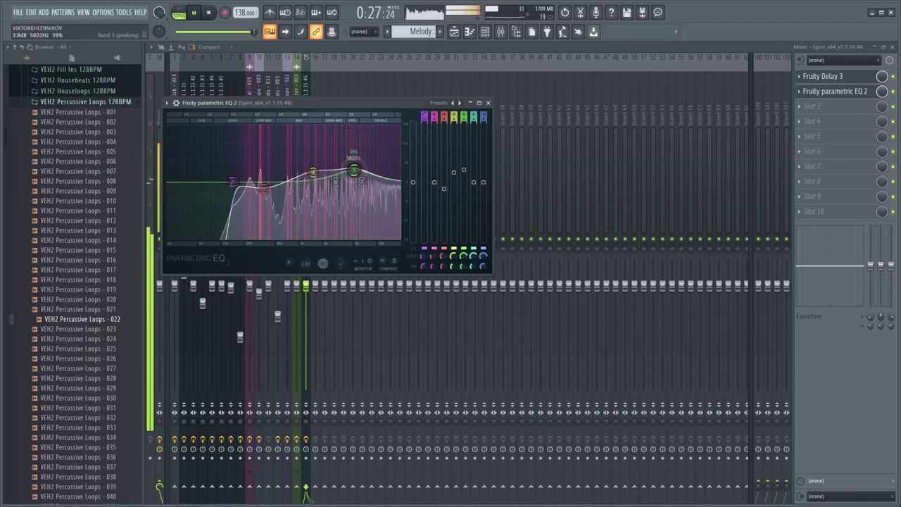
- Select bars 9 to 16 in the playlist and play them in a loop
click(454, 31)
drag(410, 70, 598, 104)
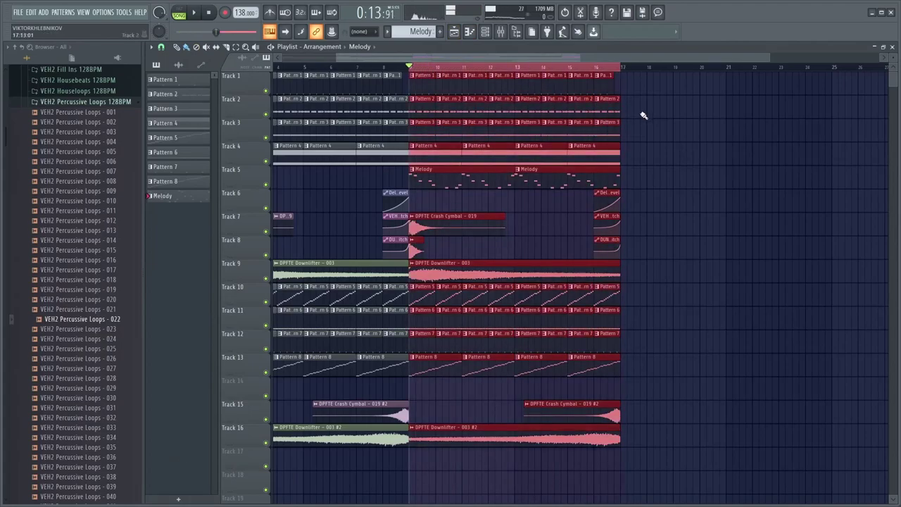
key(space)
- Lower bands 3 and 4 slightly in the melody track's EQ, and check Fruity Delay 3's stereo settings
click(505, 33)
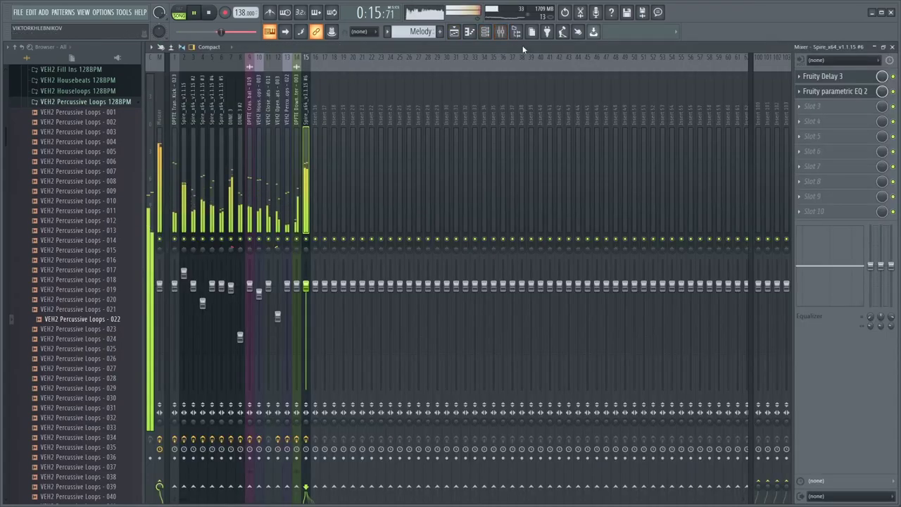
click(853, 91)
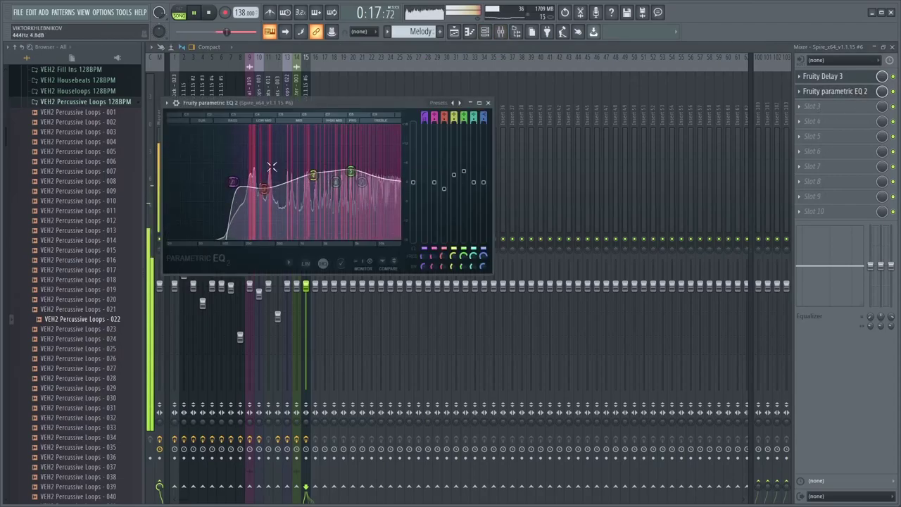
drag(314, 176, 317, 179)
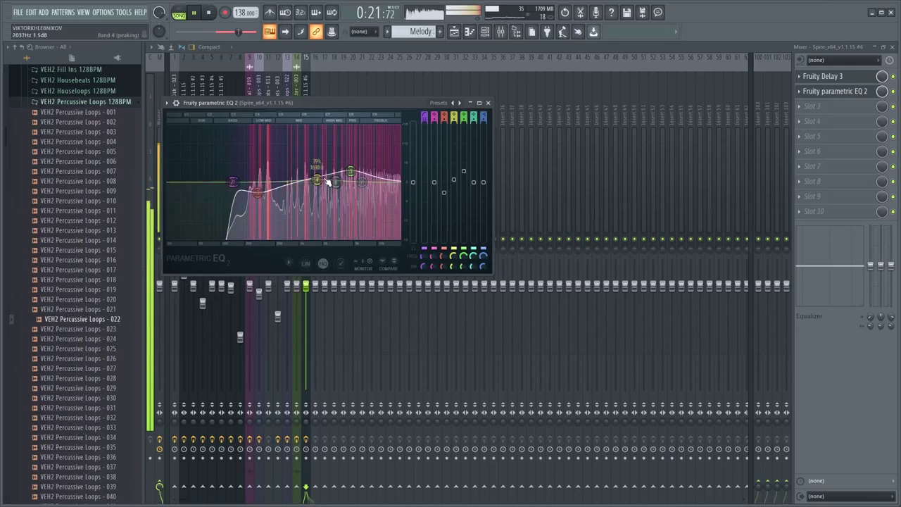
click(825, 78)
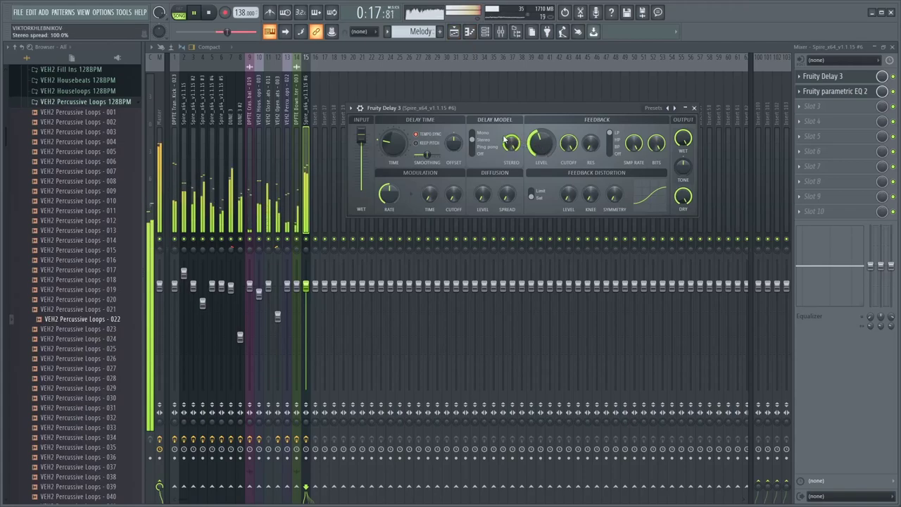
click(454, 32)
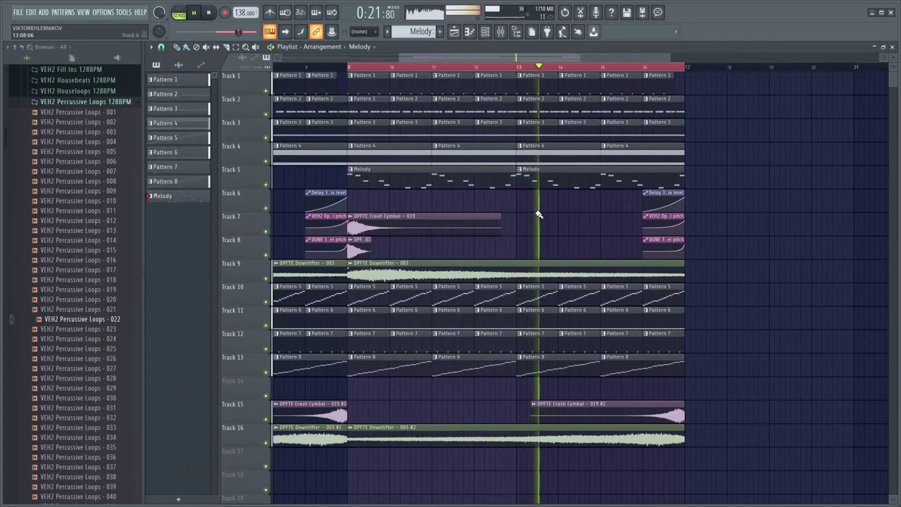
- Add A1StereoControl to slot 3 of the melody's mixer track with 115% stereo width and pan R17
click(500, 32)
click(820, 111)
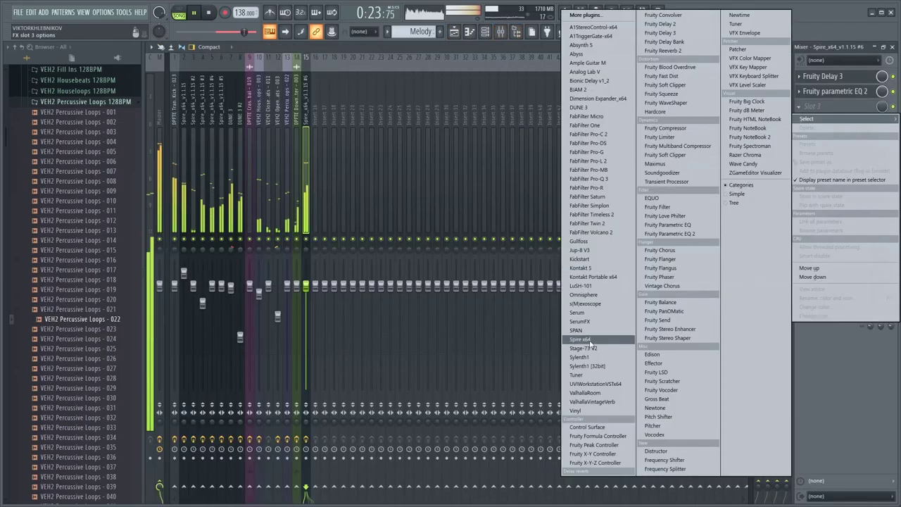
click(602, 28)
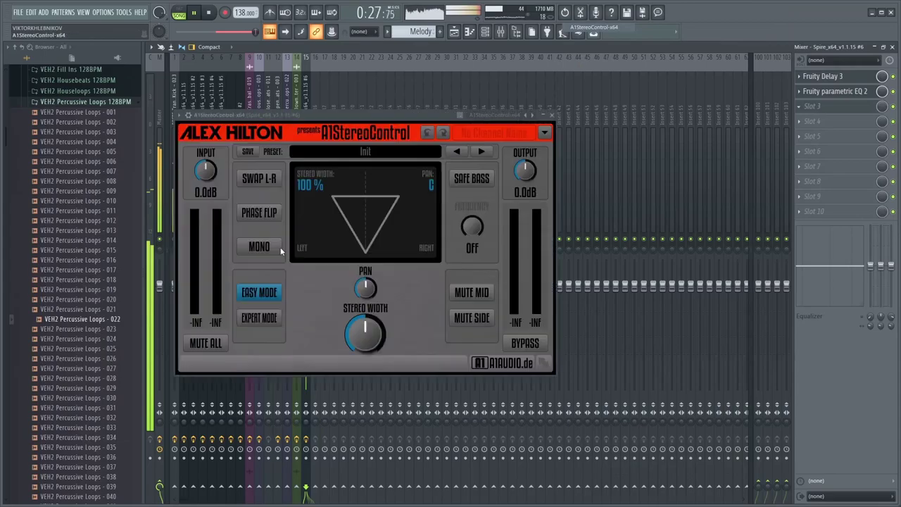
drag(355, 320, 356, 295)
drag(361, 340, 362, 285)
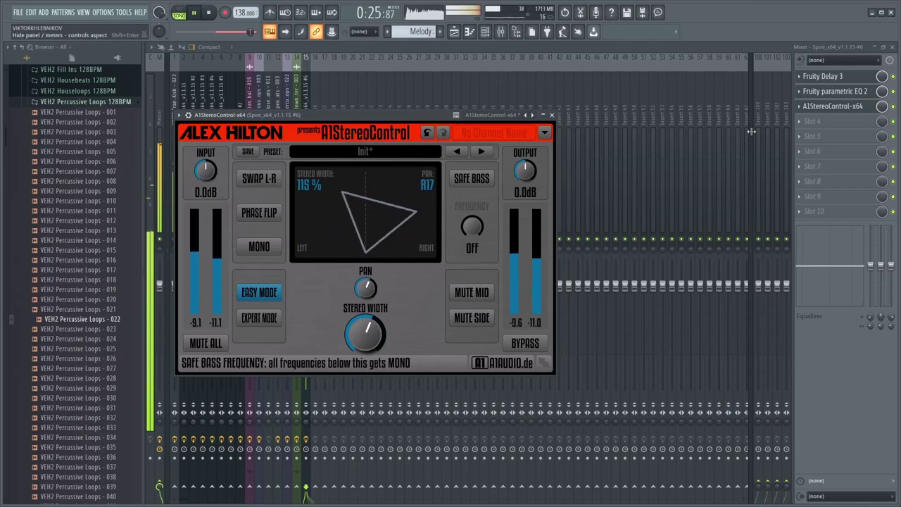
- Add ValhallaVintageVerb to slot 4 of the melody's mixer track, using the Ambience mode and the NOW color
click(803, 122)
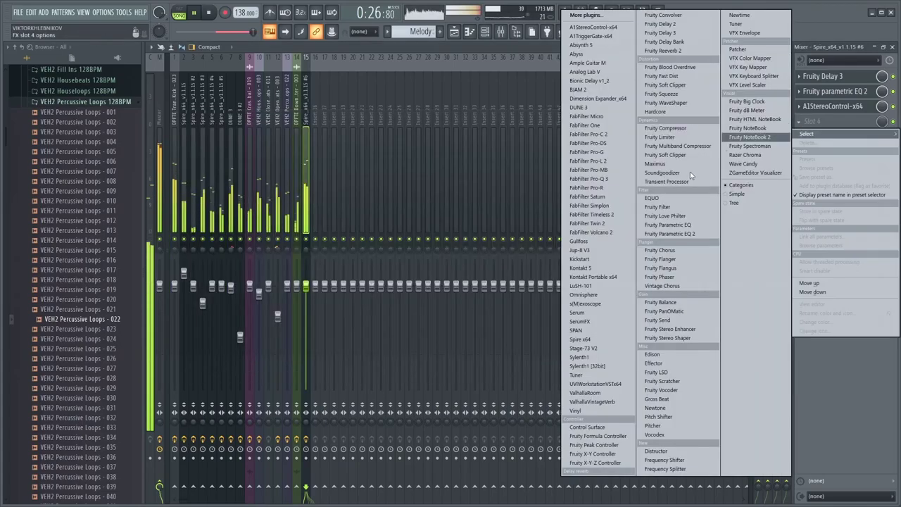
click(611, 401)
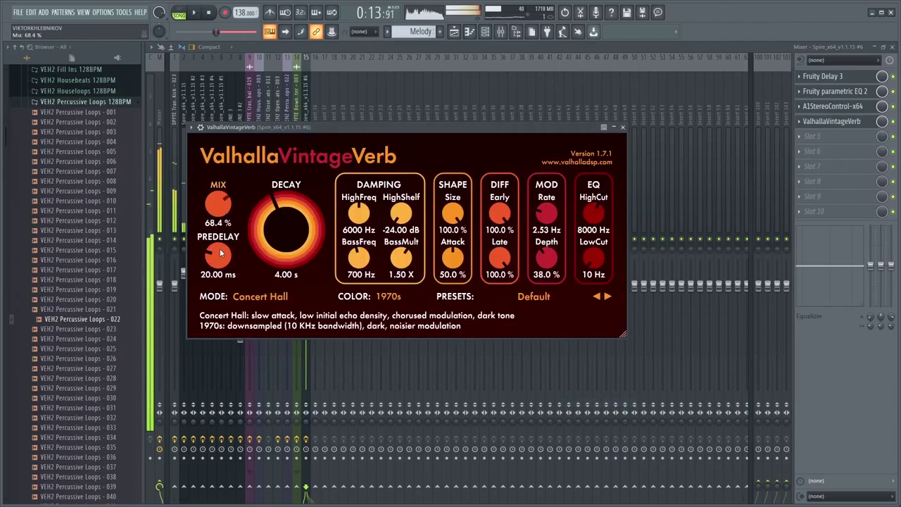
click(260, 296)
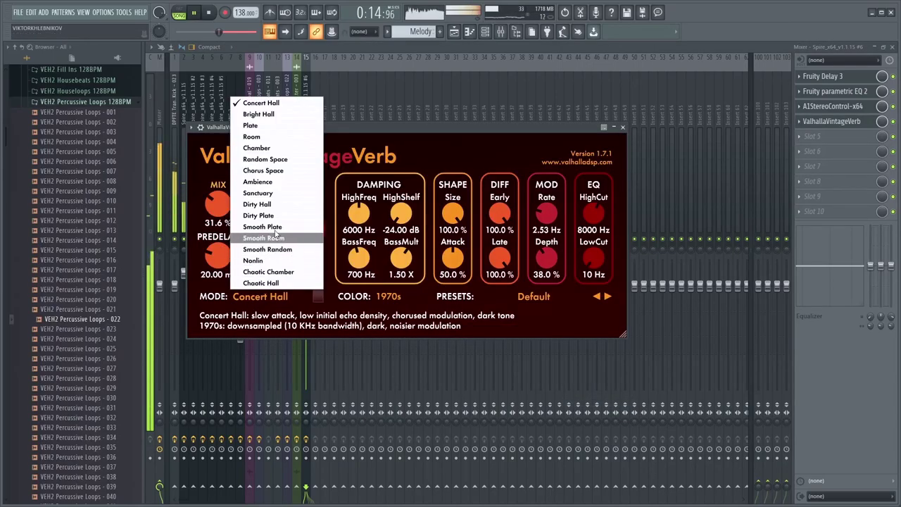
click(276, 181)
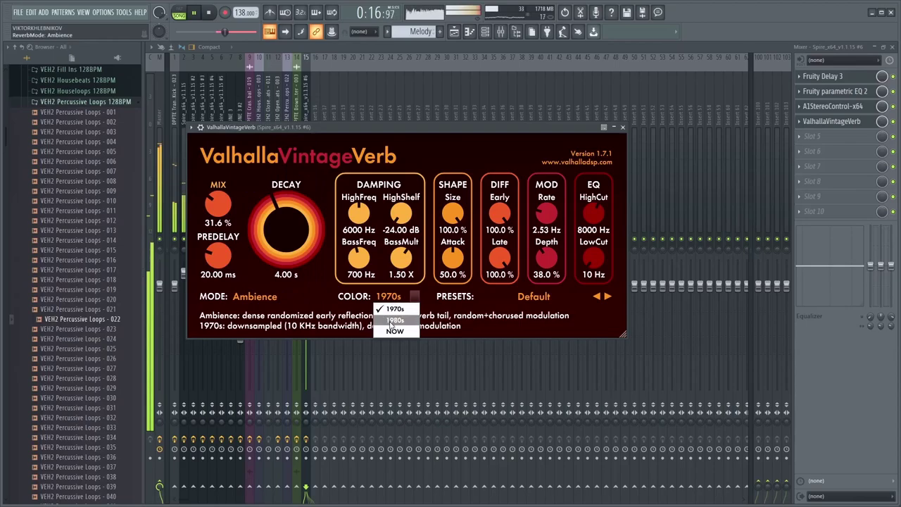
click(394, 330)
- Set the reverb's mix to 11.2%, decay to 1.17 s, high cut to 2670 Hz and low cut to 370 Hz, and close it
scroll(295, 215, up, 5)
scroll(225, 205, up, 6)
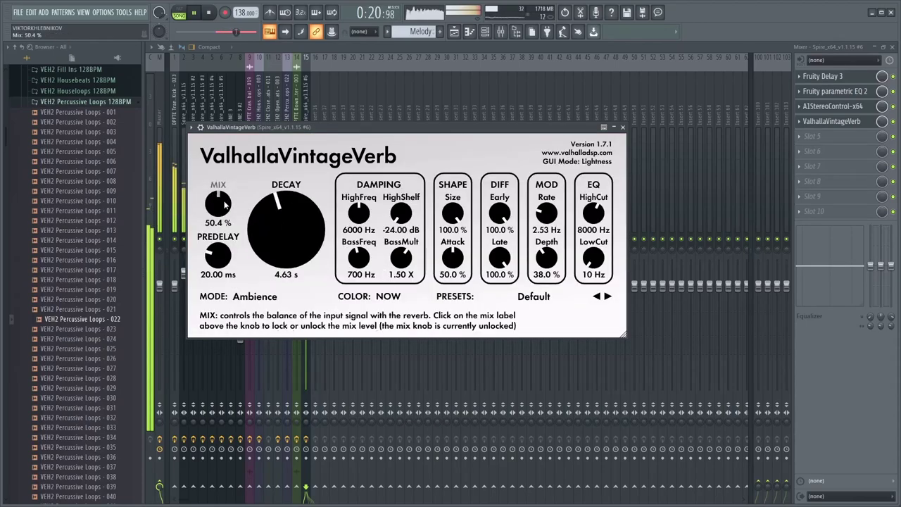
scroll(219, 211, down, 5)
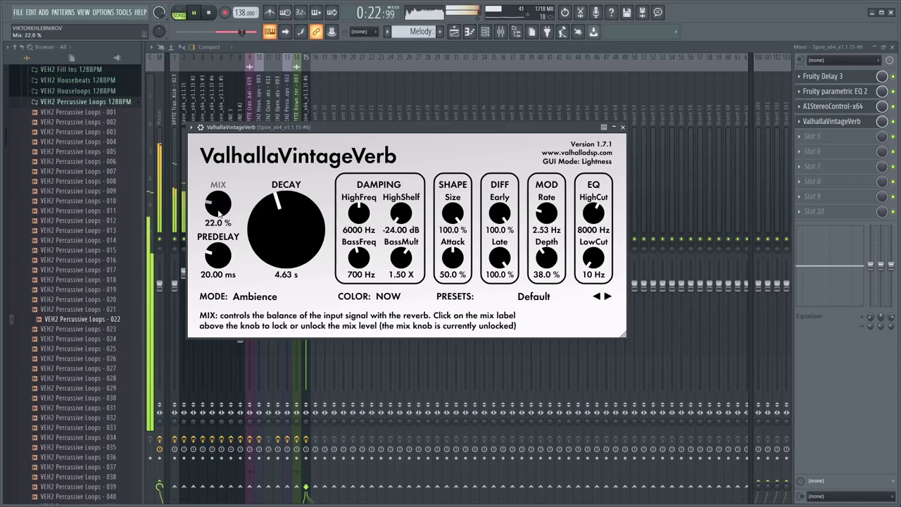
scroll(220, 219, down, 1)
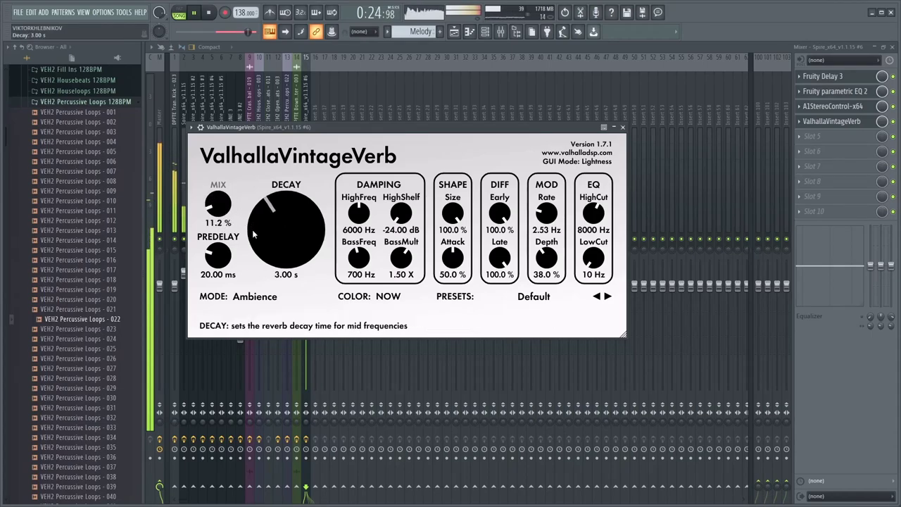
drag(593, 259, 594, 232)
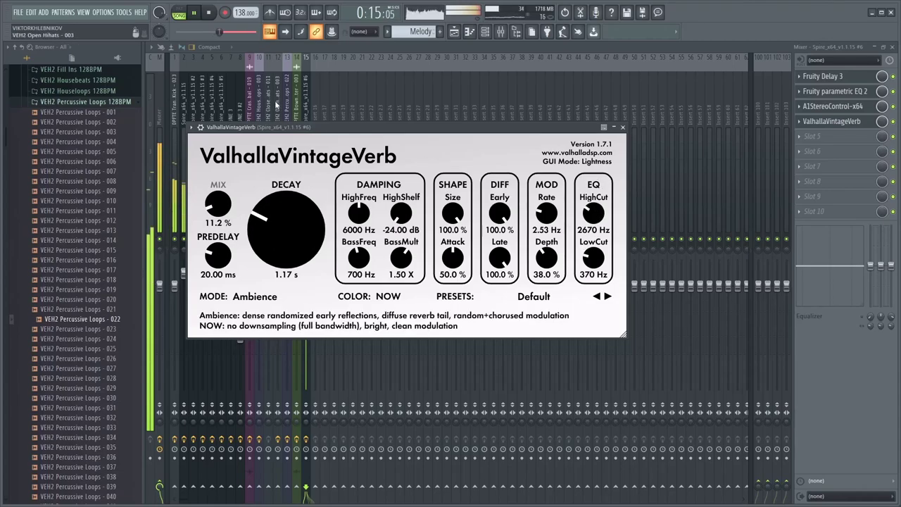
key(Escape)
- Copy the bar 9 crash clips on Tracks 7 and 8 to bar 17, and clear the playlist's time selection
click(485, 31)
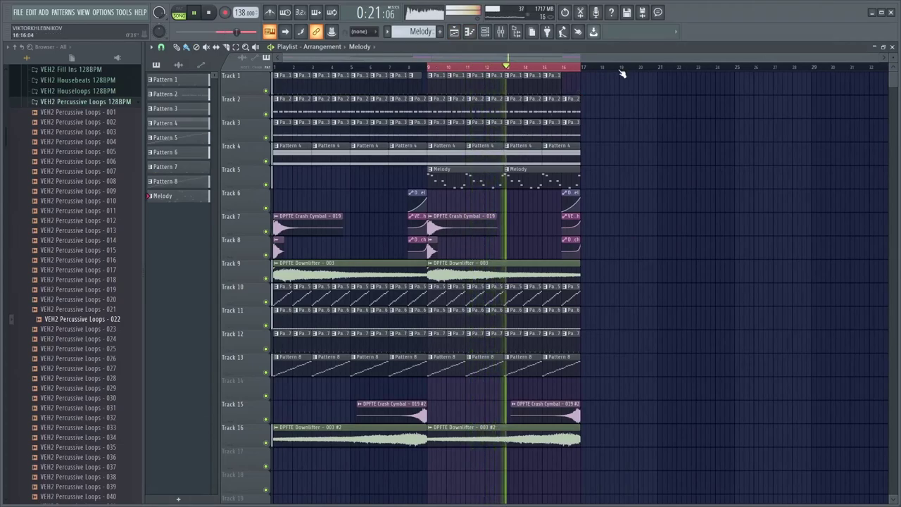
scroll(518, 294, down, 1)
scroll(517, 295, down, 1)
drag(453, 204, 603, 203)
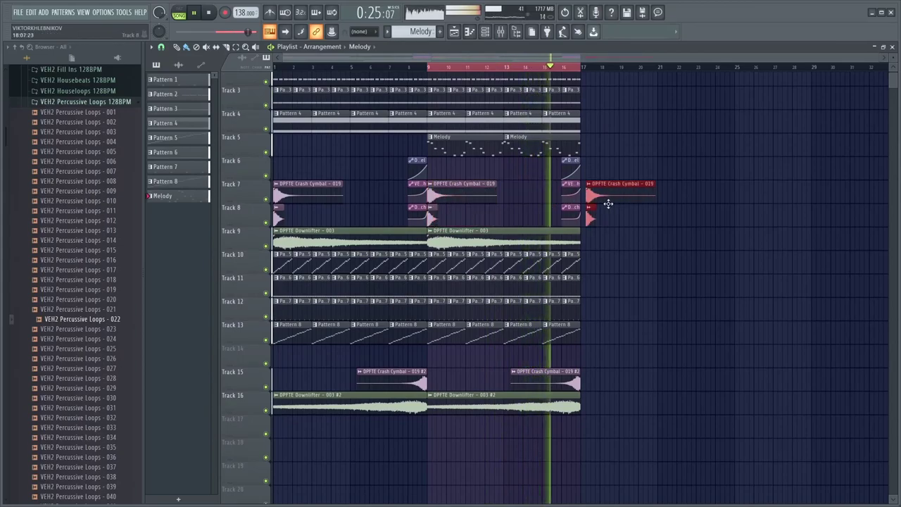
click(550, 70)
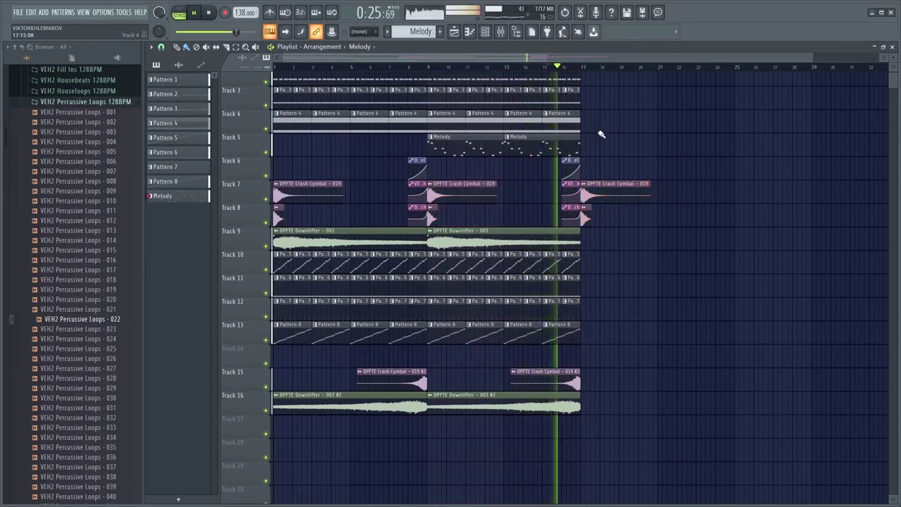
- Audition the end of the arrangement through bar 17 and stop playback
scroll(609, 144, up, 2)
scroll(610, 144, down, 1)
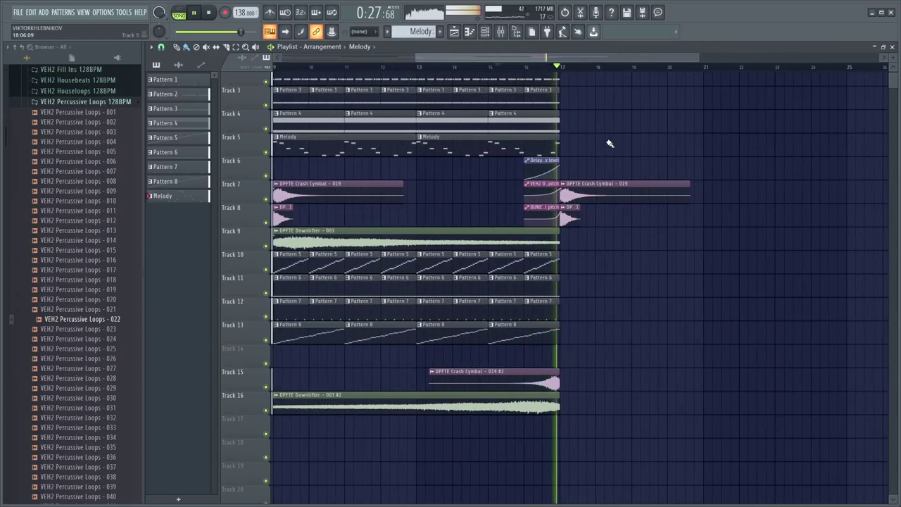
scroll(608, 143, down, 1)
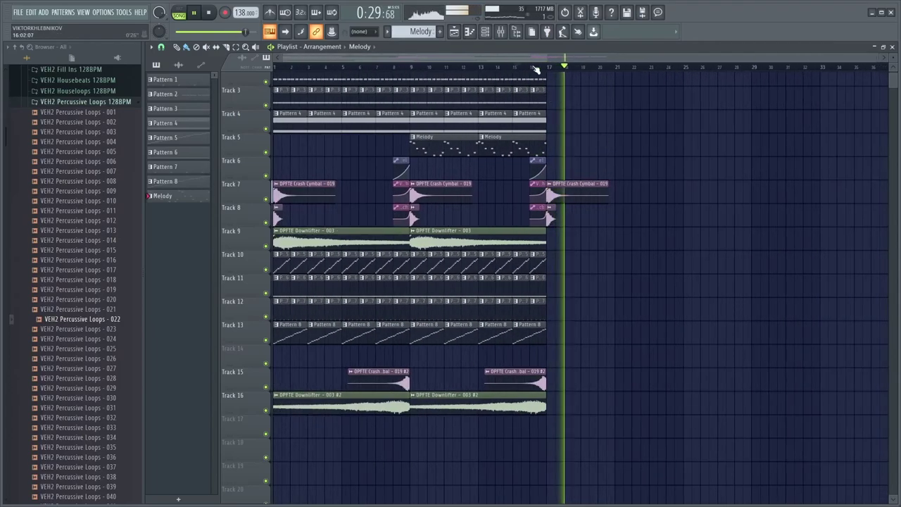
click(211, 15)
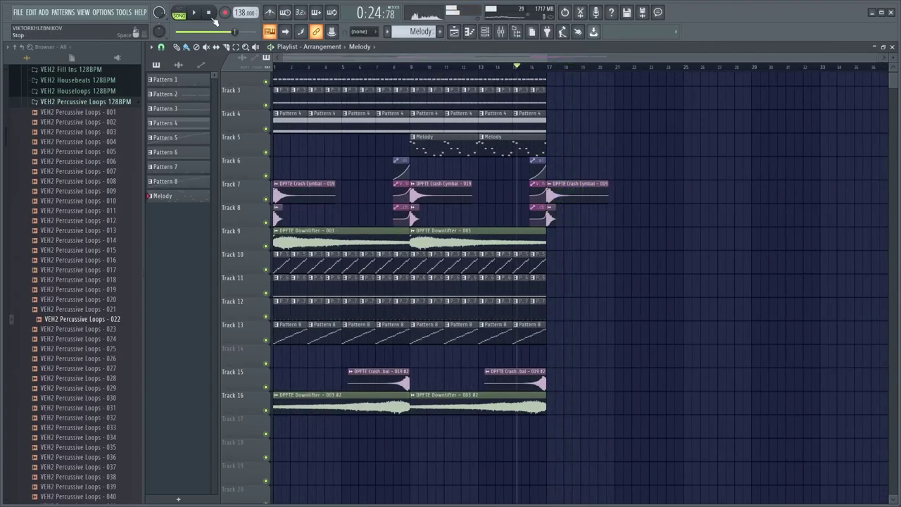
- Try removing the Pattern 5, 6 and 7 clips from bars 1 to 4 on Tracks 10 to 12, and restore them
scroll(324, 155, up, 2)
scroll(577, 187, up, 2)
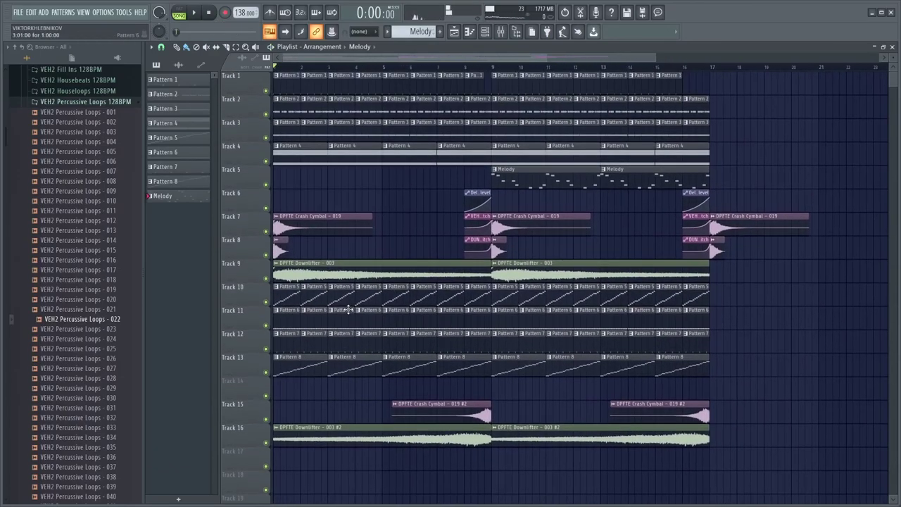
drag(366, 297, 278, 351)
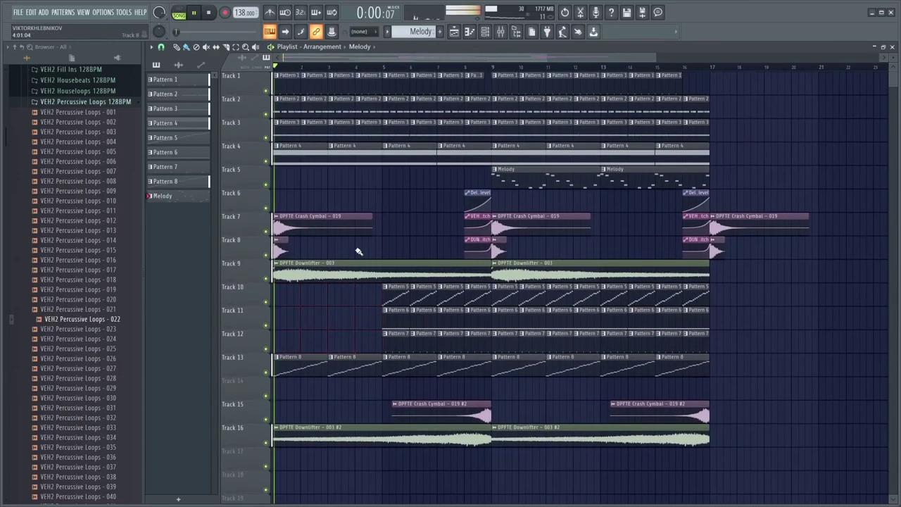
click(408, 199)
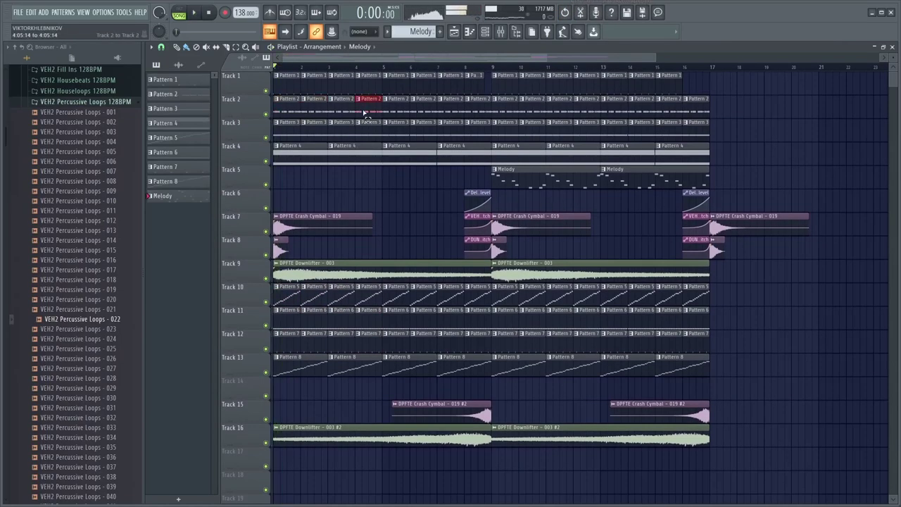
- Remove the Pattern 3 clips instead of the Pattern 2 clips from bars 1 to 4, and play the arrangement from the start
scroll(315, 185, up, 3)
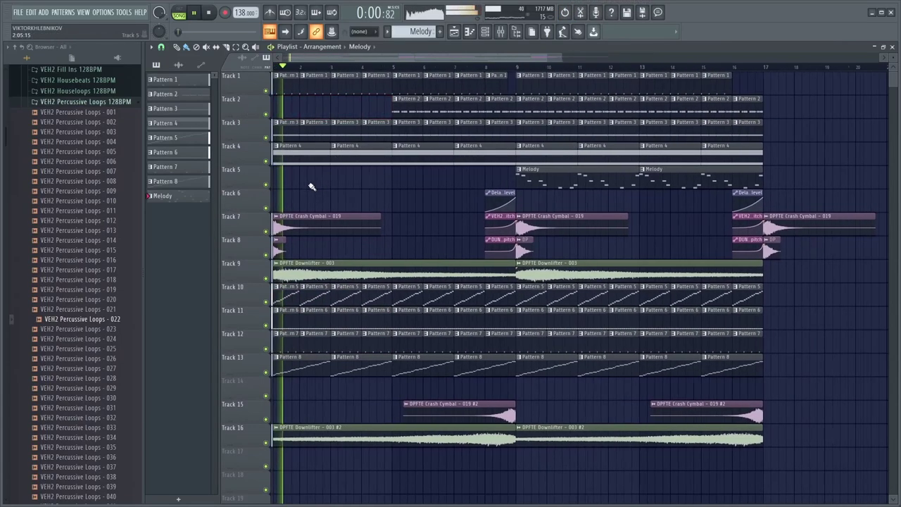
click(229, 129)
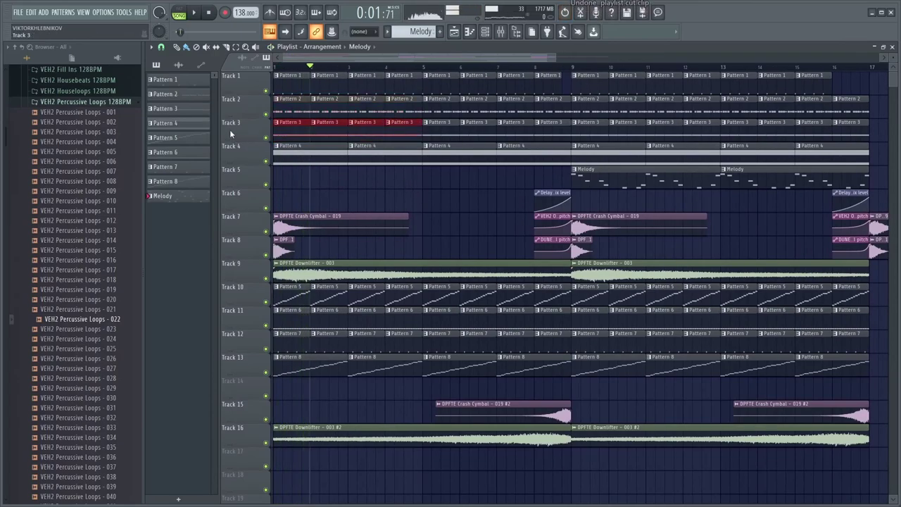
key(space)
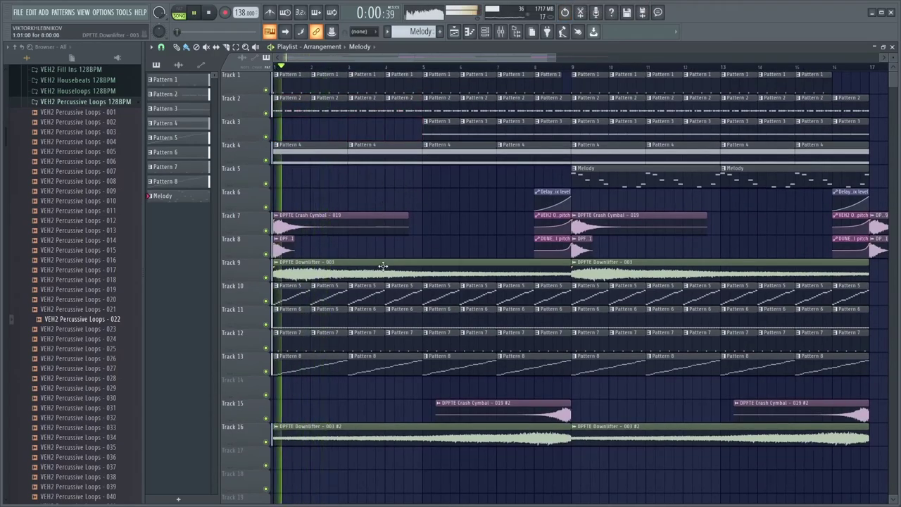
- Remove the Pattern 7 and Pattern 8 clips from bars 1 to 4 on Tracks 12 and 13
drag(415, 350, 274, 330)
key(Delete)
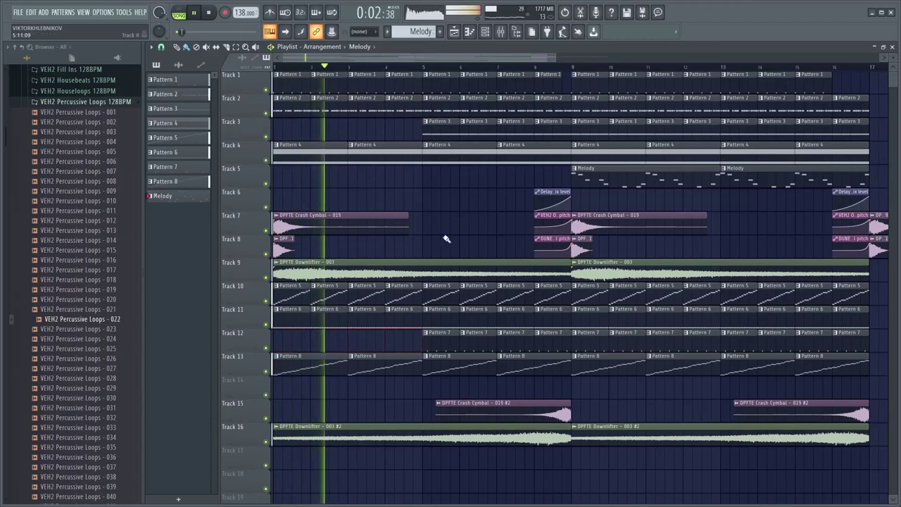
scroll(408, 230, up, 1)
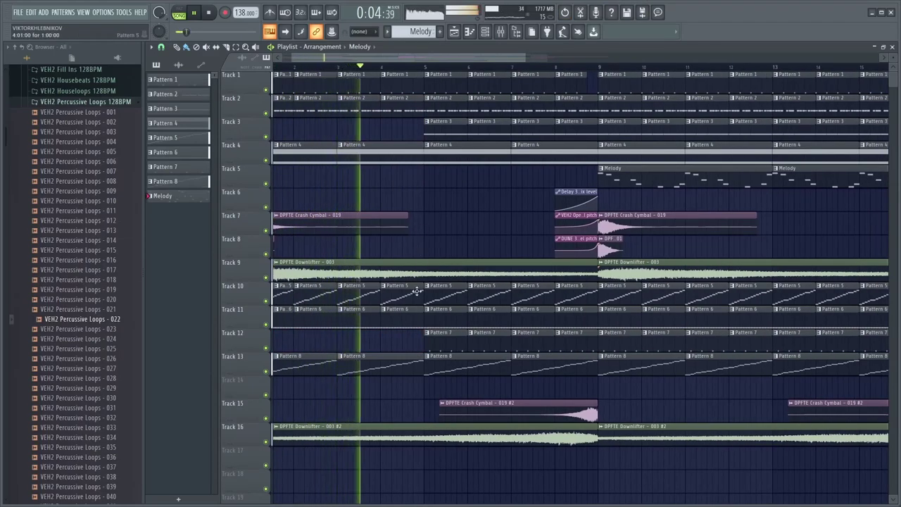
scroll(402, 317, down, 2)
drag(446, 316, 319, 321)
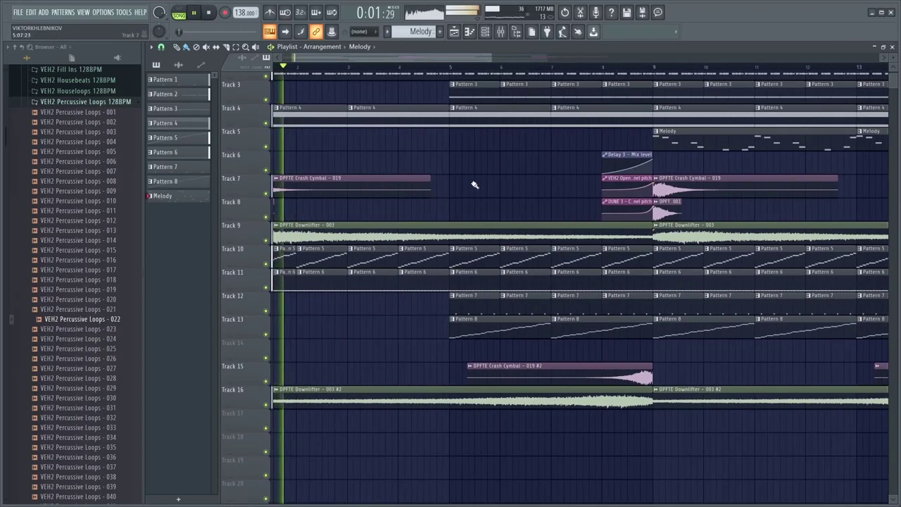
- Remove the Pattern 7 and Pattern 8 clips from bars 5 to 8, leaving those on Tracks 12 and 13 from bar 9 onward
scroll(442, 203, down, 2)
scroll(399, 265, down, 2)
drag(392, 328, 487, 312)
key(Delete)
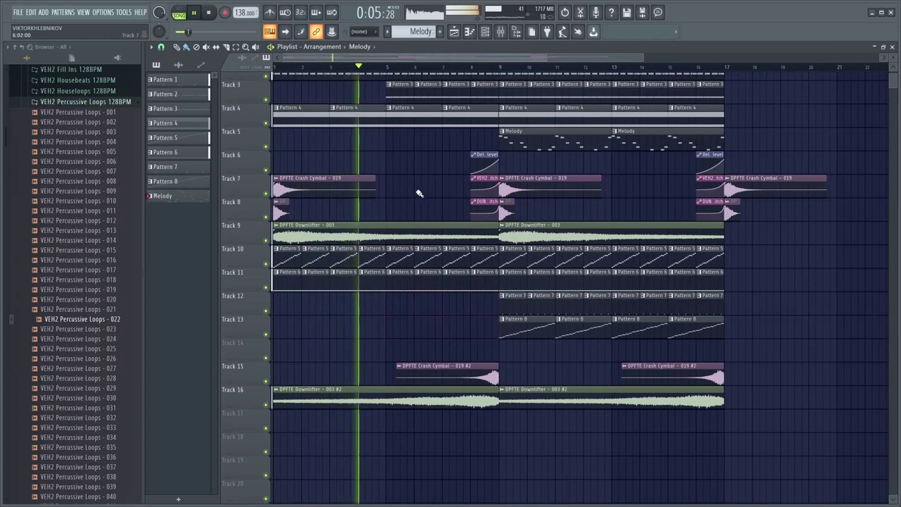
- Audition the thinned-out arrangement through its end past bar 17, and switch to OBS with playback stopped
scroll(422, 211, up, 2)
scroll(422, 211, up, 3)
scroll(442, 210, down, 2)
scroll(445, 207, down, 2)
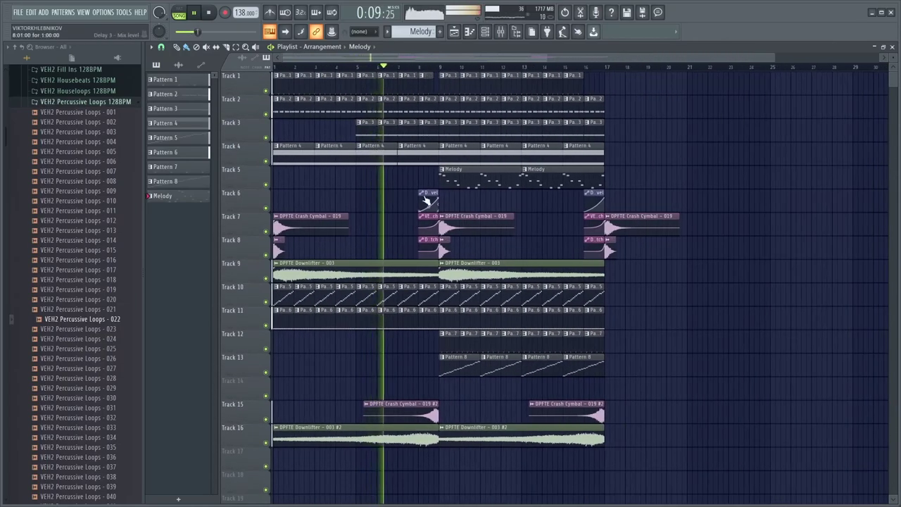
scroll(371, 206, up, 1)
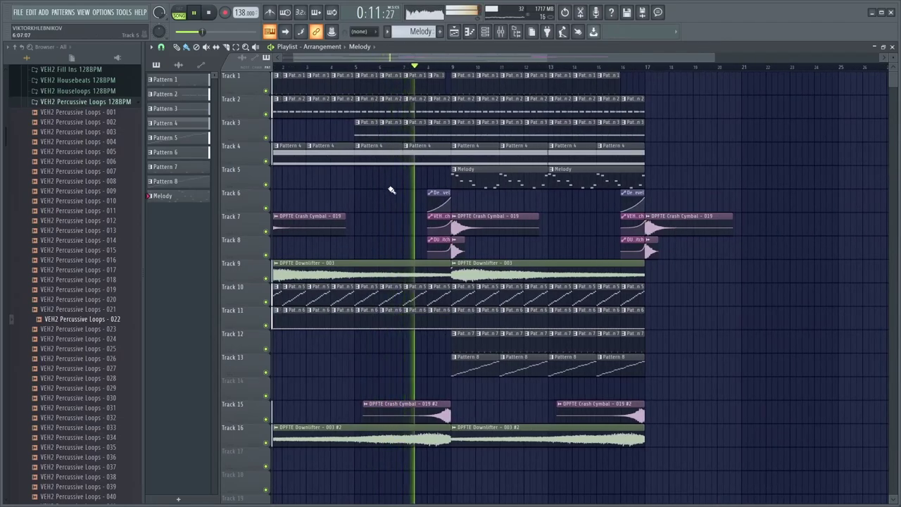
scroll(389, 194, up, 1)
scroll(386, 197, down, 2)
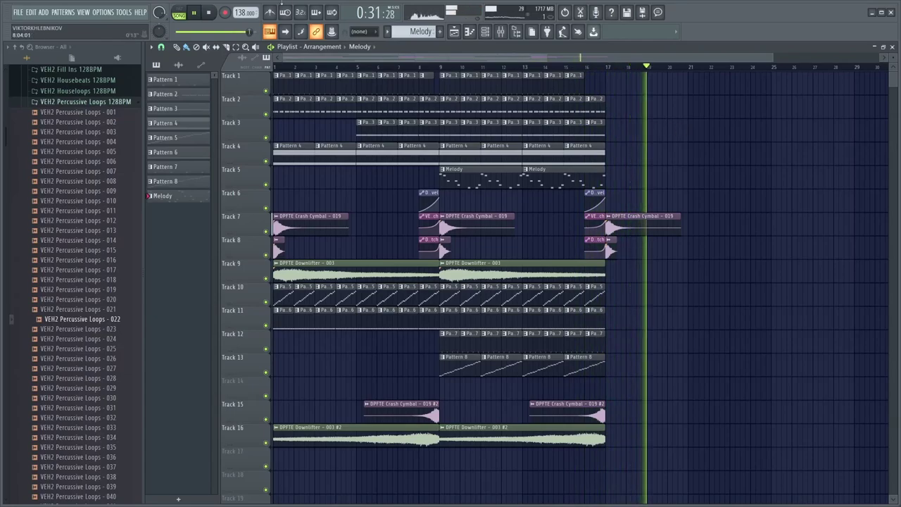
click(209, 14)
key(alt+Tab)
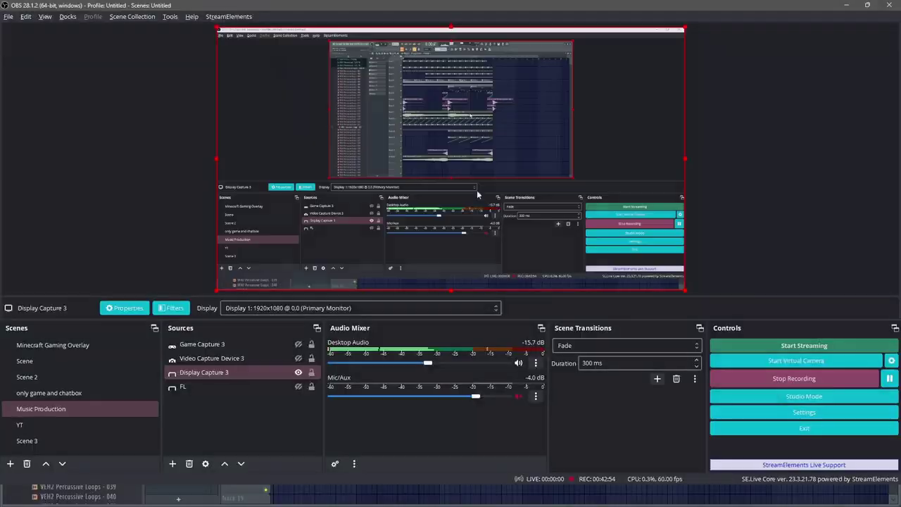